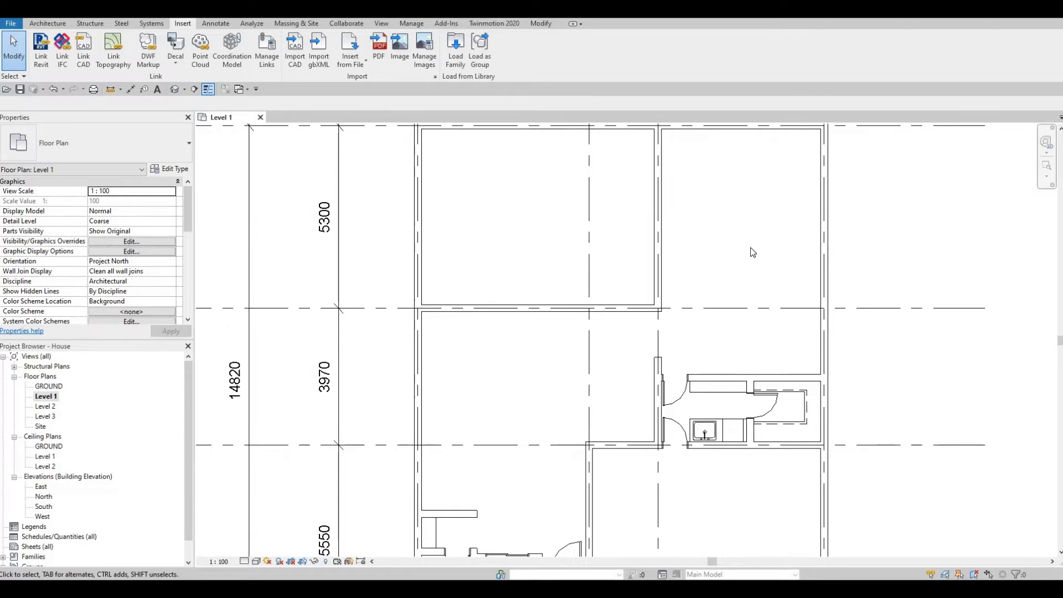
- Skip saving and draw a section line across the upper room north of grid B
middle_click_drag(400, 234, 366, 229)
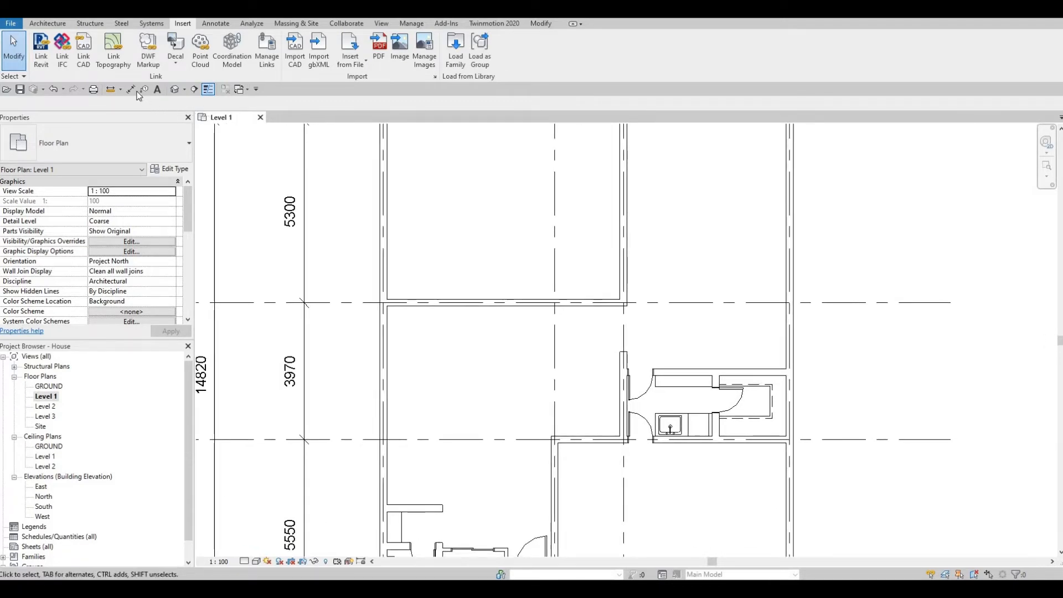
left_click(195, 90)
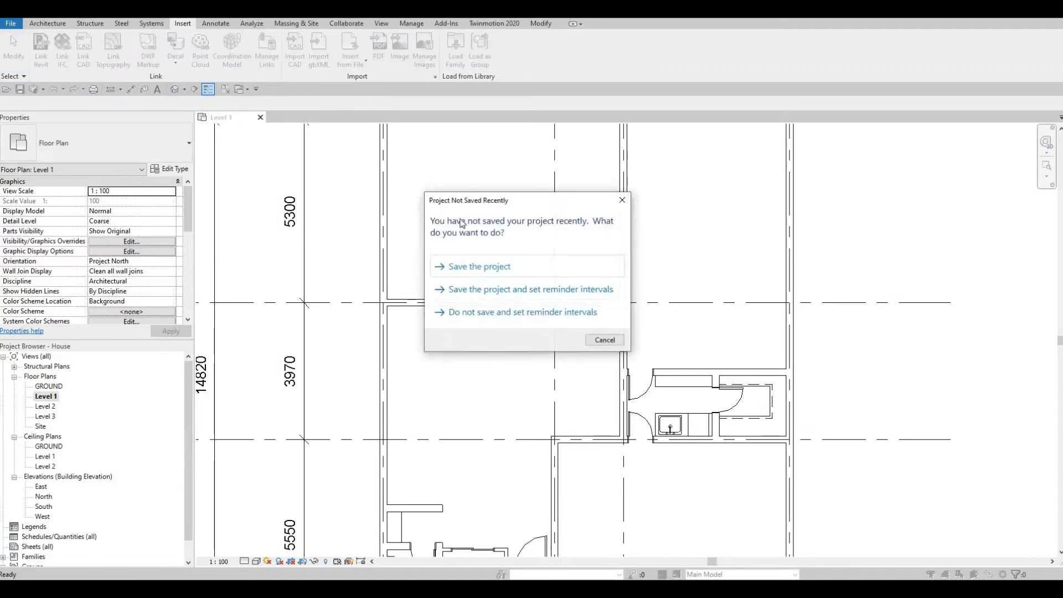
key("Escape")
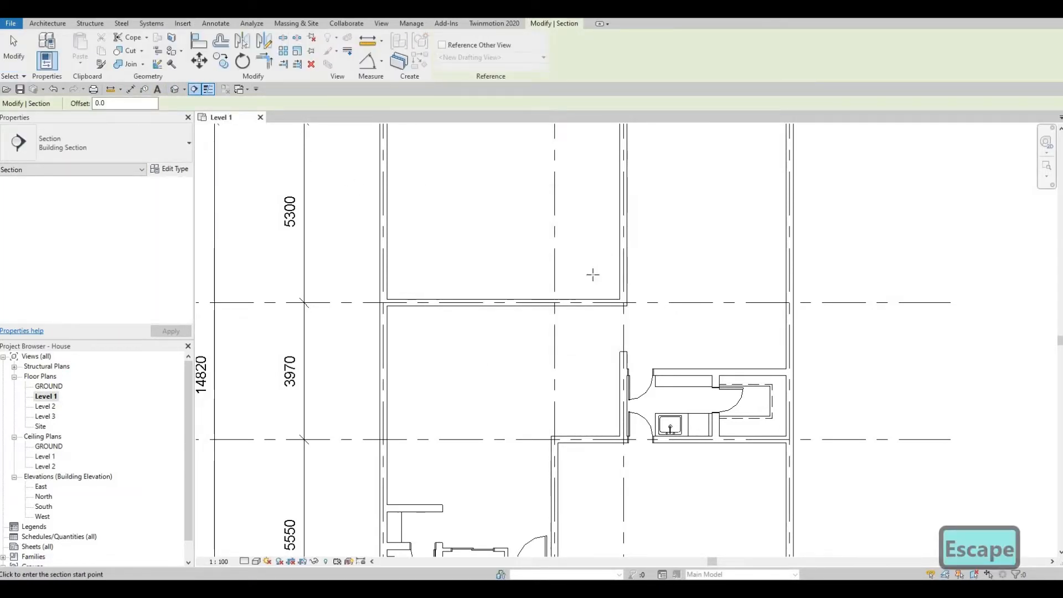
left_click(567, 272)
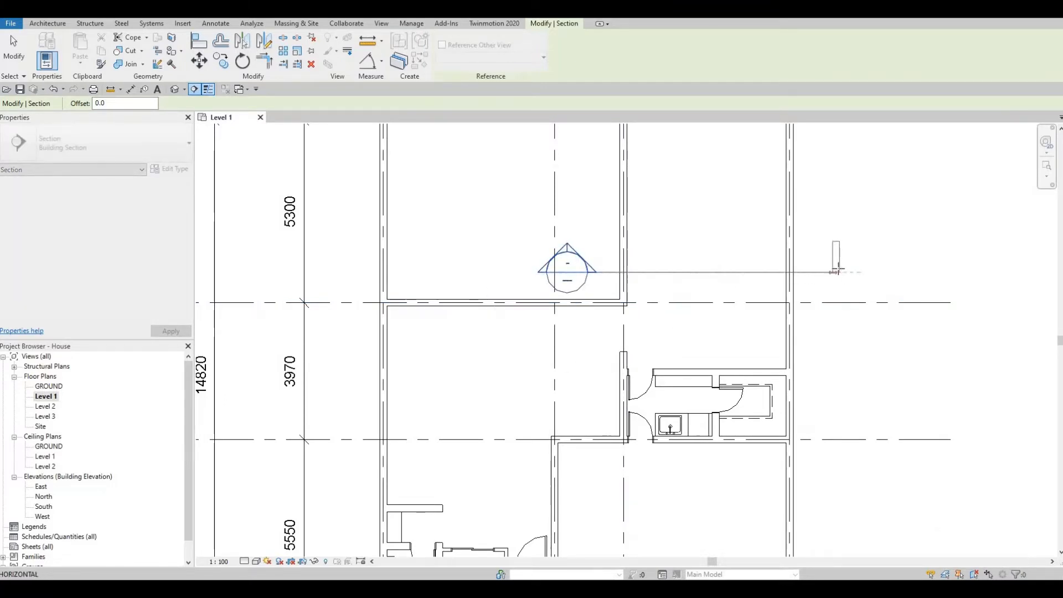
left_click(841, 272)
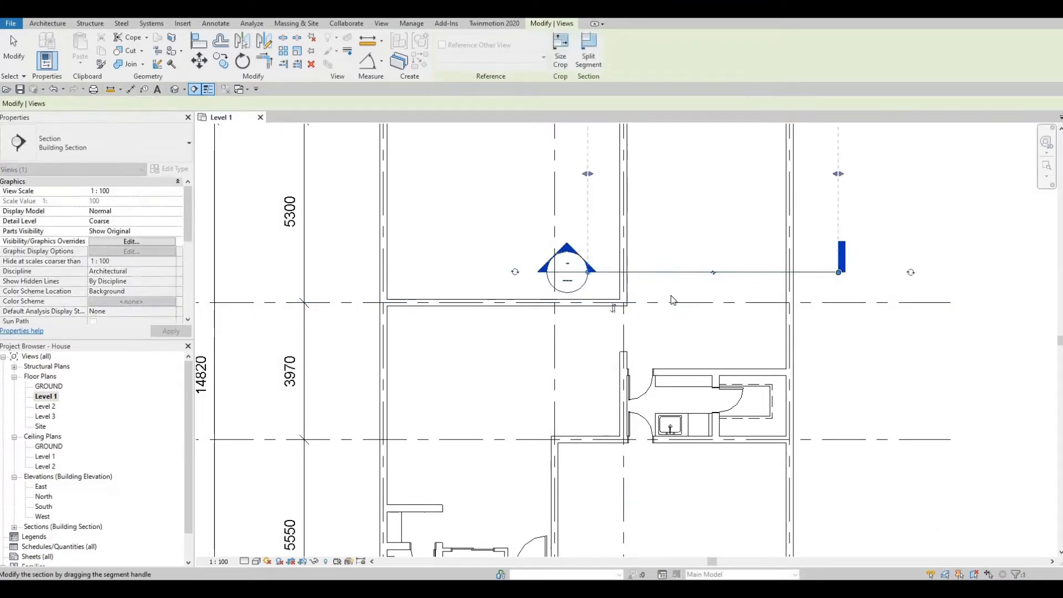
key("Escape")
key("Escape")
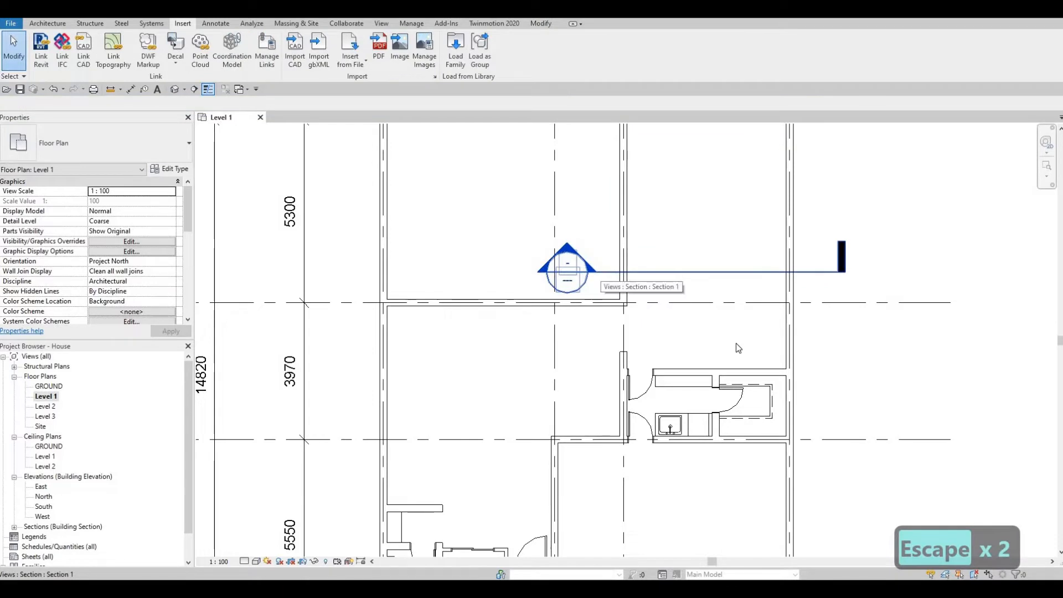
- Flip the section to face the kitchen and reduce its viewing depth
left_click(605, 274)
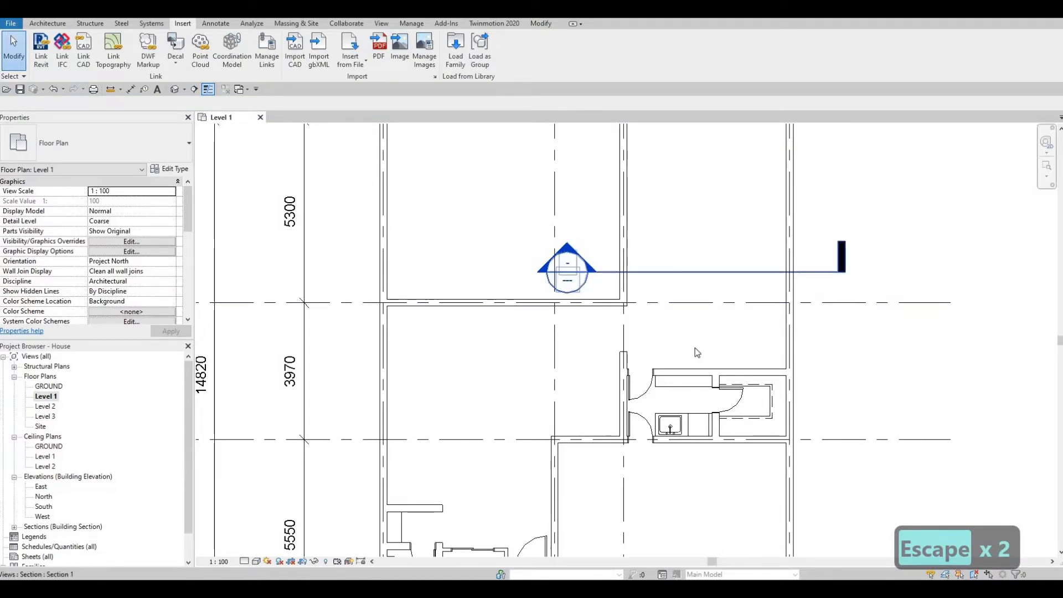
scroll(696, 348, "down", 2)
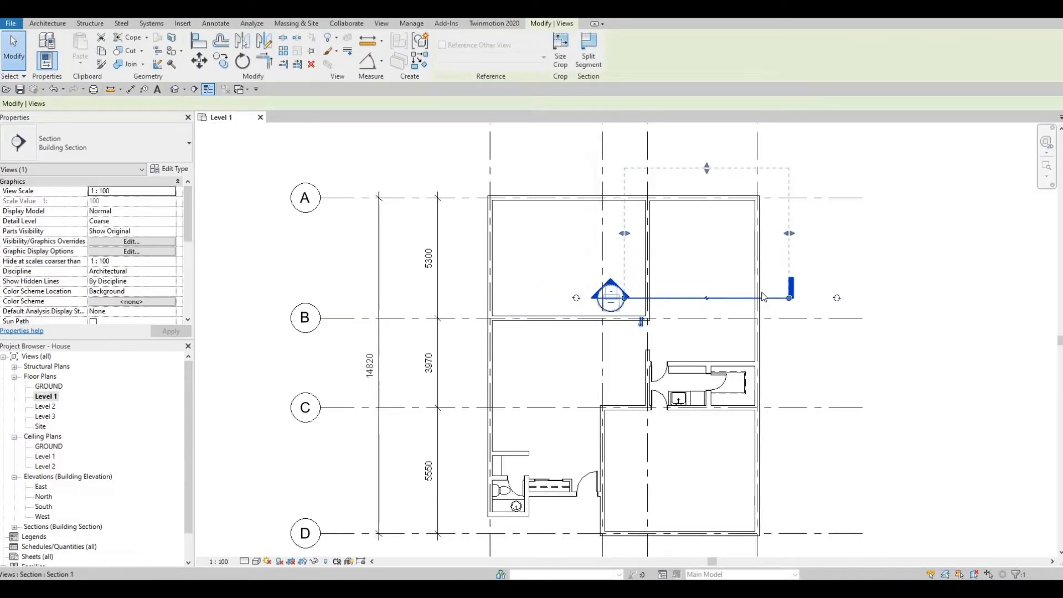
scroll(621, 289, "up", 1)
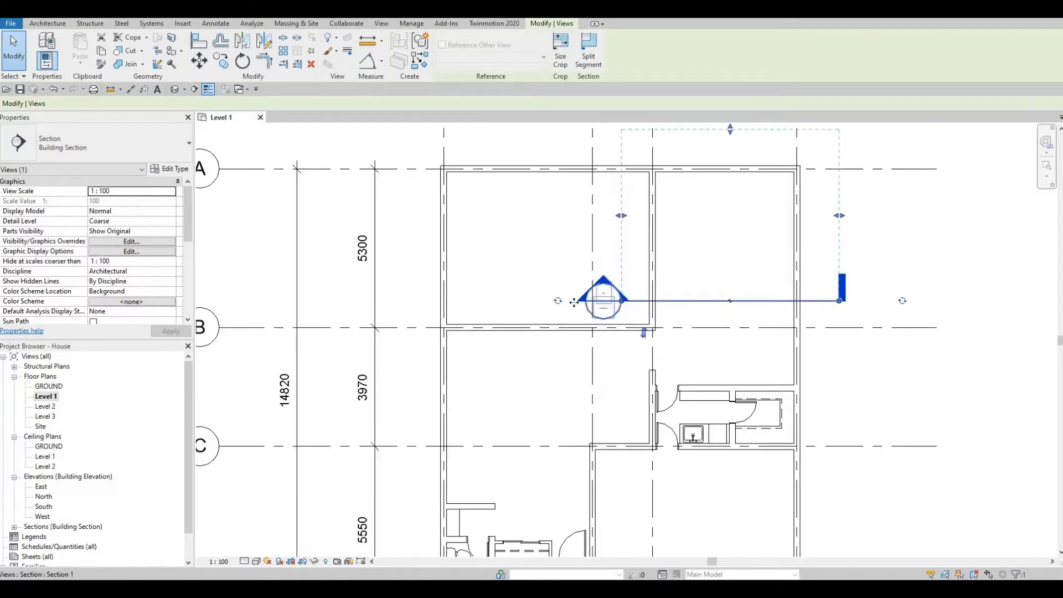
scroll(664, 309, "up", 1)
key("Escape")
key("Escape")
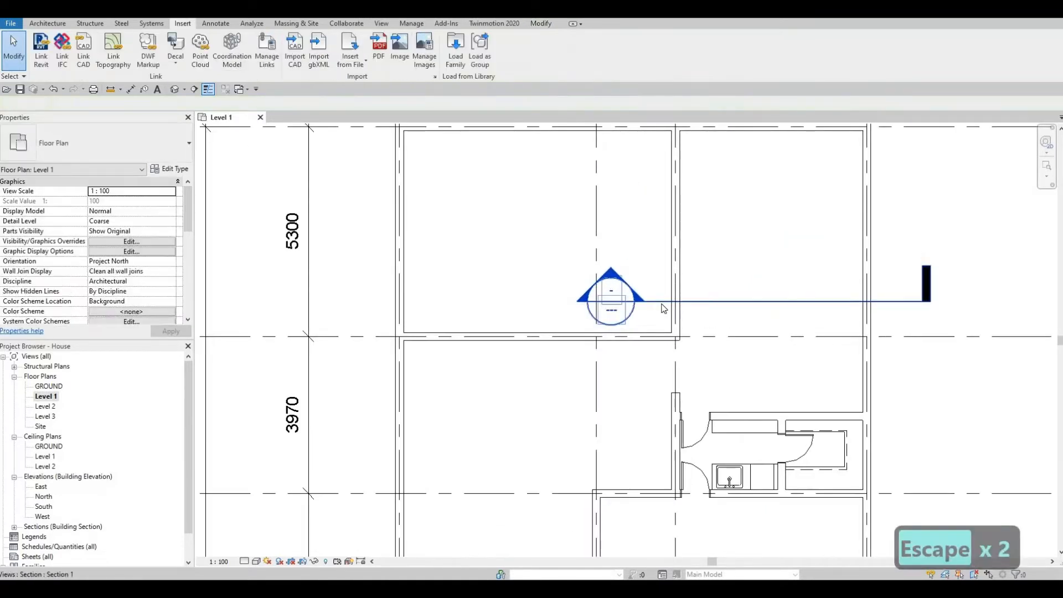
left_click(664, 349)
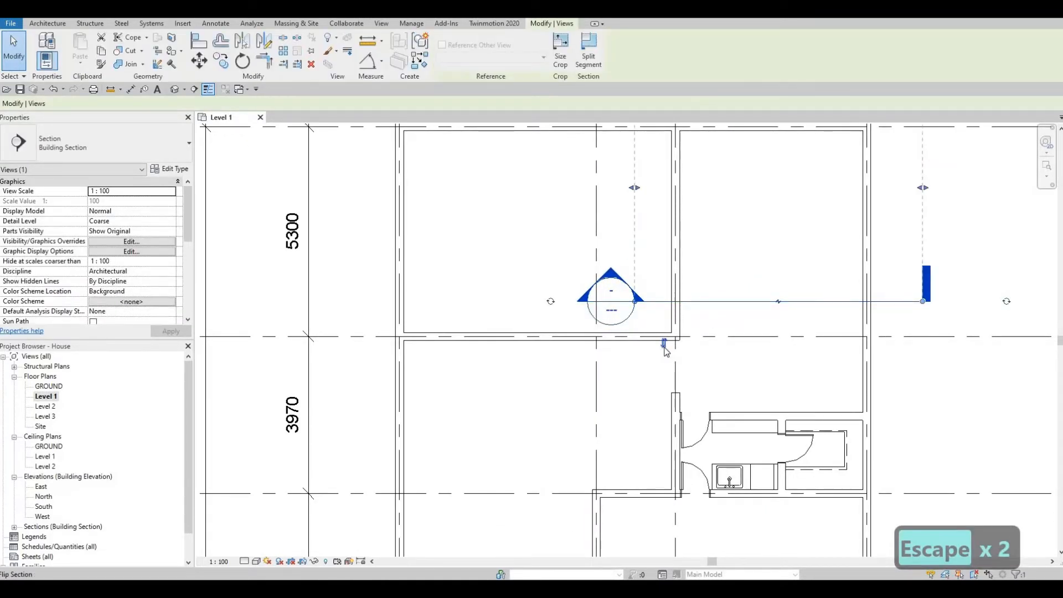
left_click(665, 344)
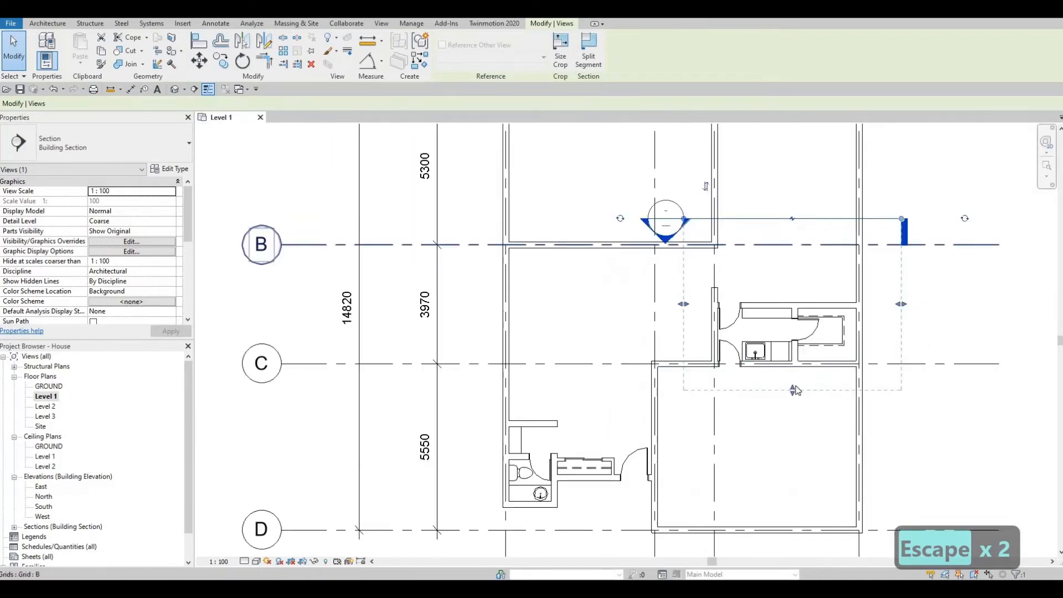
scroll(794, 387, "down", 2)
left_click_drag(794, 390, 793, 310)
key("Escape")
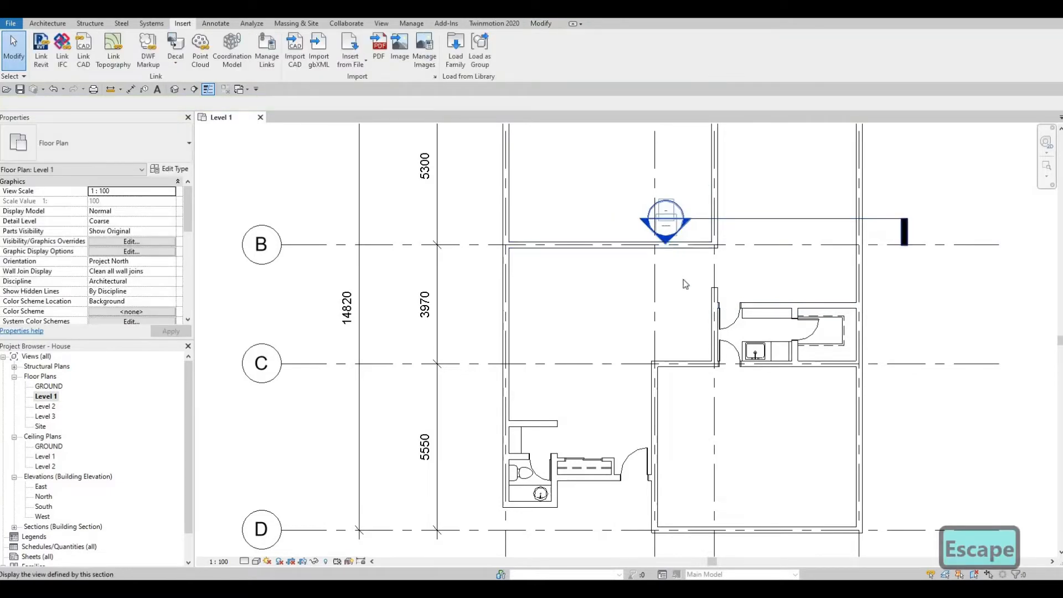
- Open the Section 1 view, then return to the Level 1 plan centred on the kitchen
double_click(666, 219)
scroll(756, 254, "up", 4)
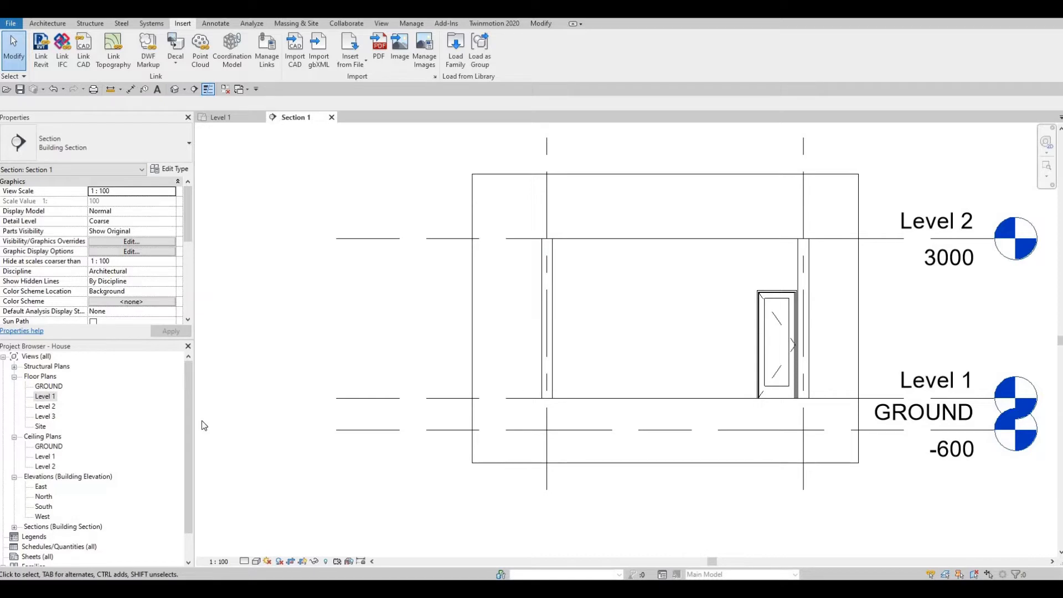
left_click(208, 118)
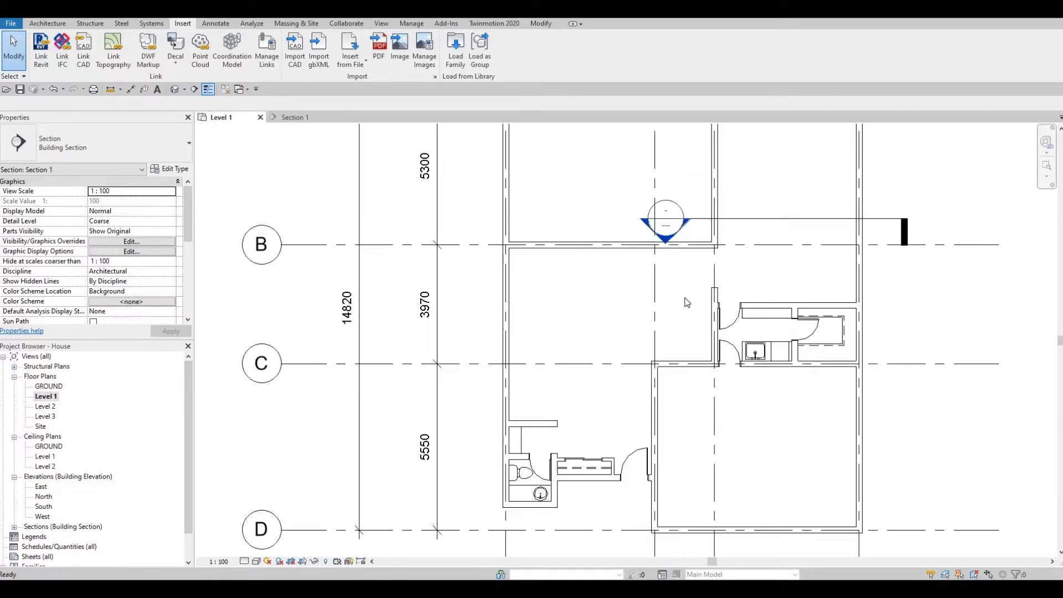
middle_click_drag(819, 305, 817, 305)
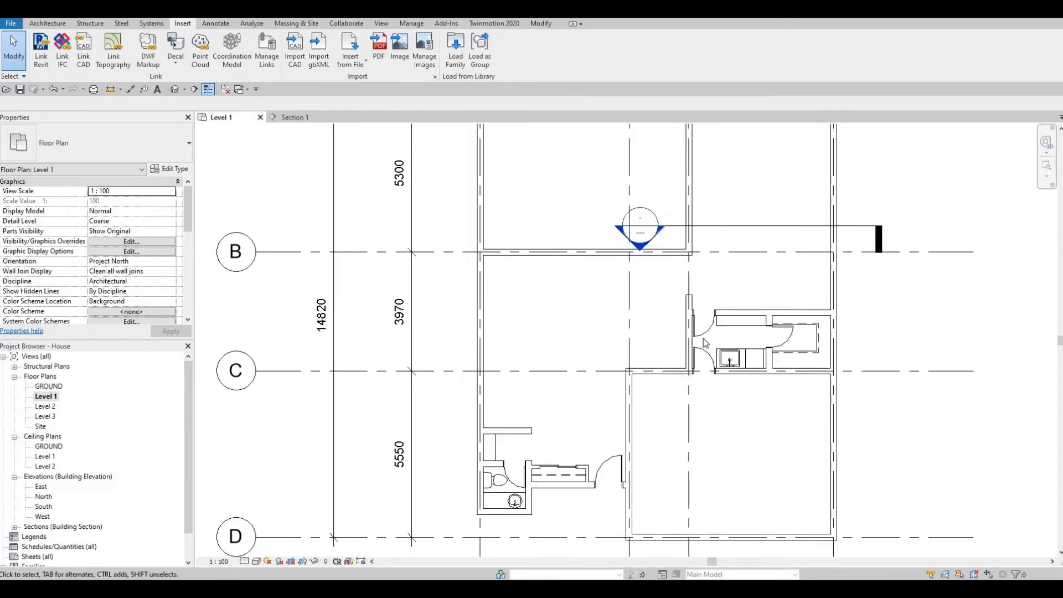
middle_click_drag(705, 342, 613, 368)
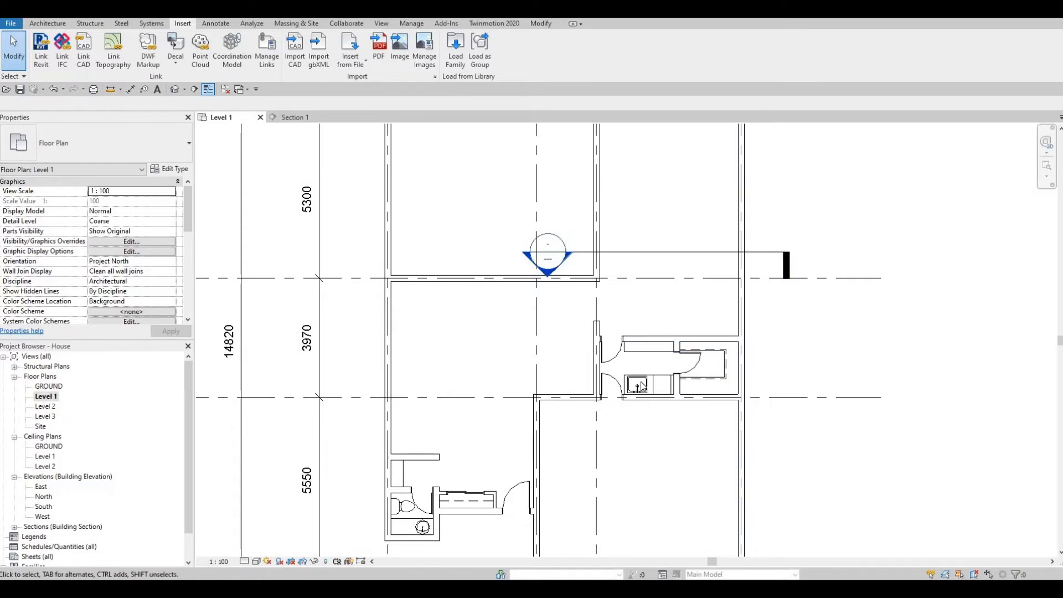
- Browse the Load Family library to the Plumbing > Architectural > Fixtures > Sinks folder
left_click(454, 59)
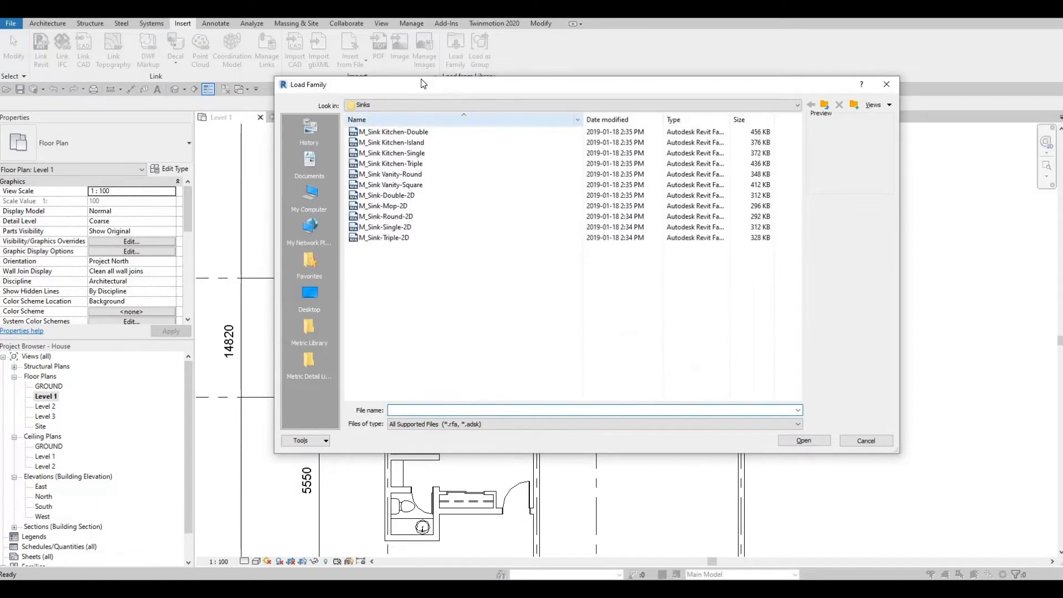
left_click_drag(370, 80, 292, 56)
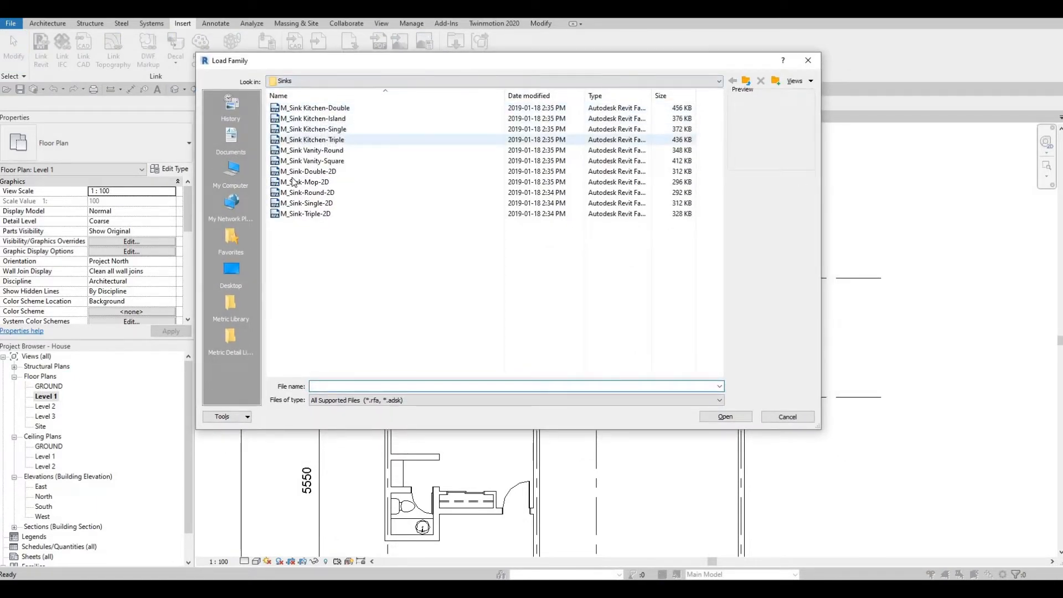
left_click(310, 151)
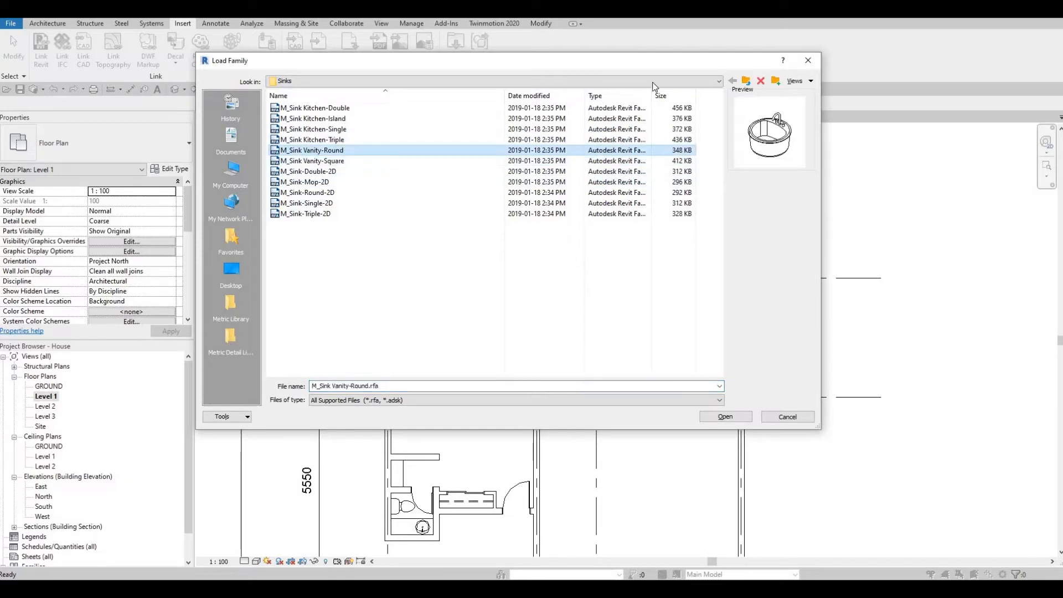
left_click(746, 83)
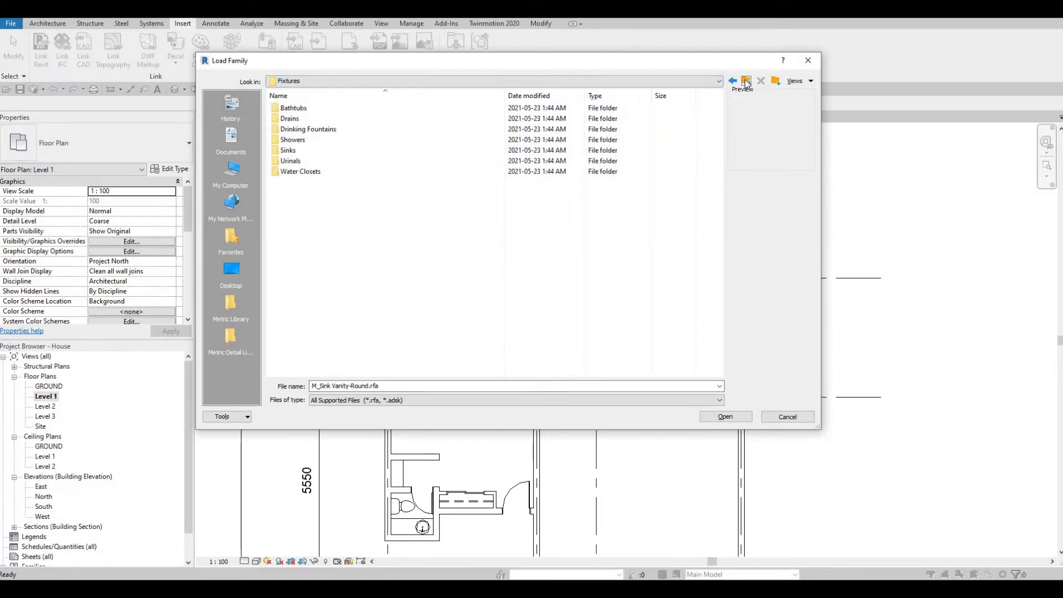
left_click(747, 82)
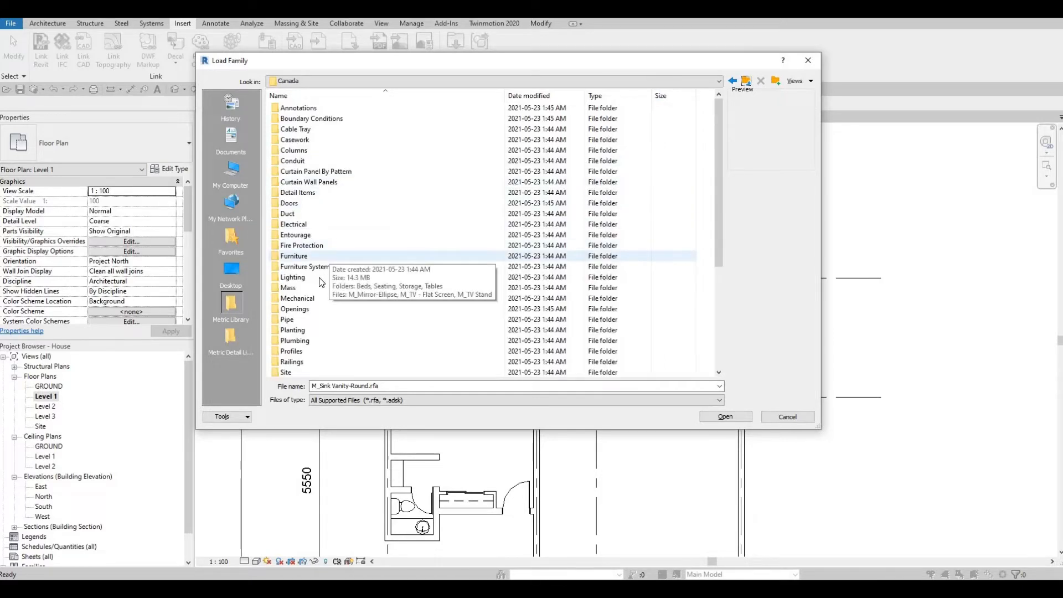
scroll(318, 283, "down", 2)
double_click(310, 278)
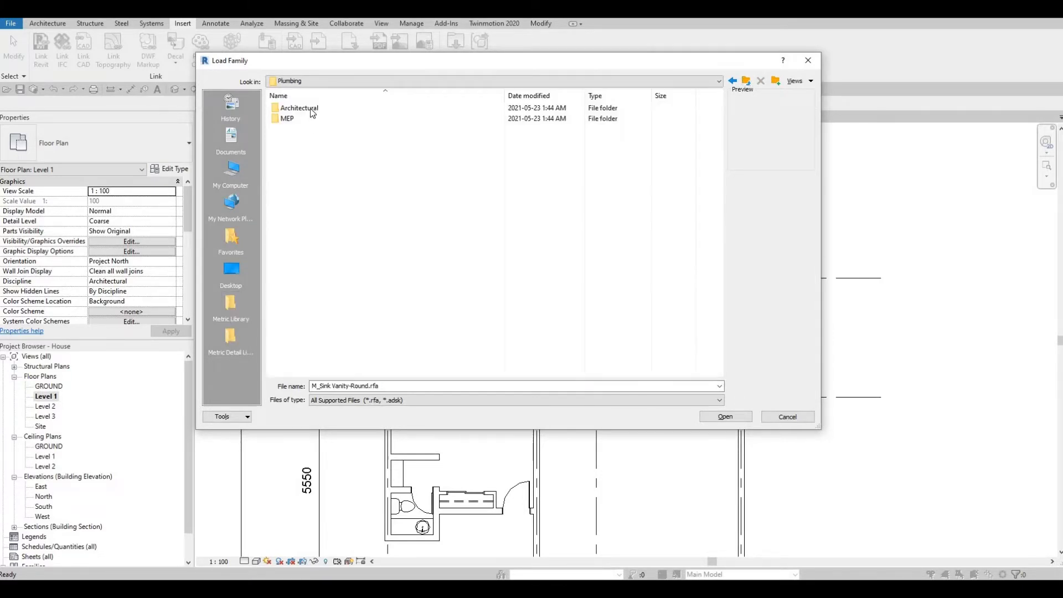
double_click(308, 109)
double_click(302, 121)
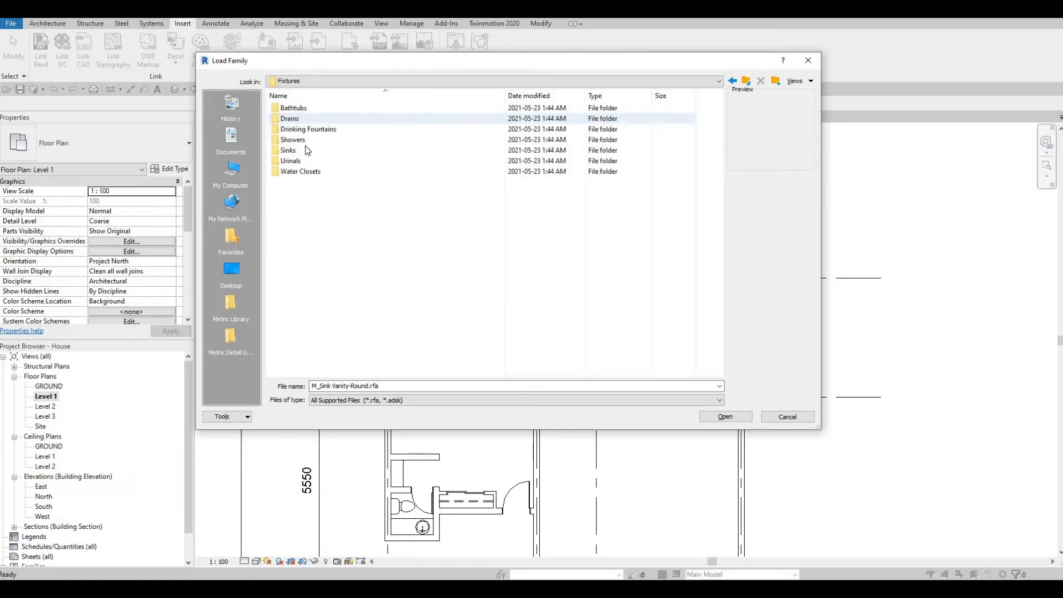
double_click(311, 148)
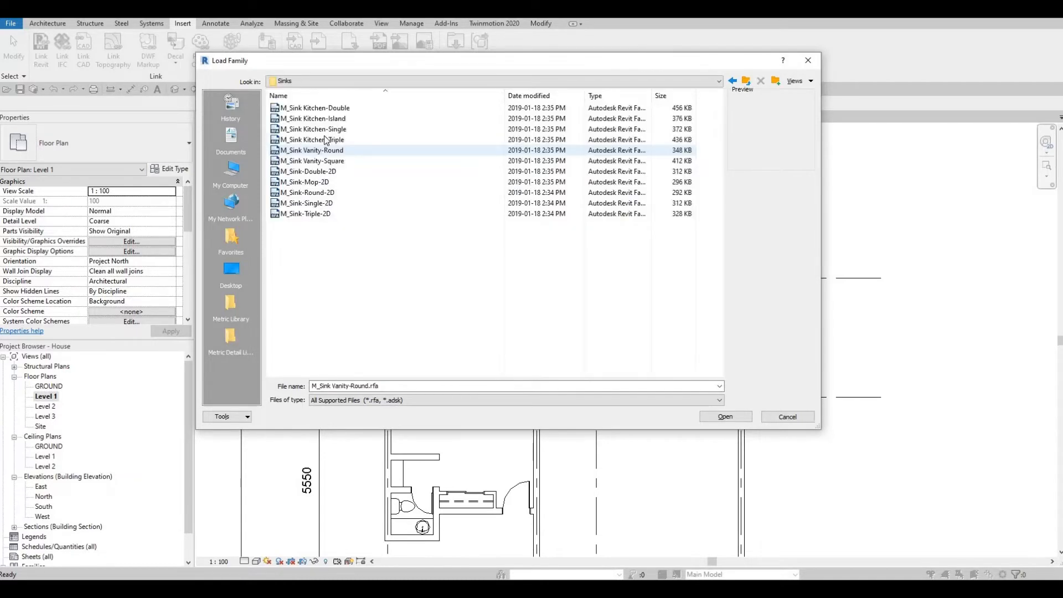
- Compare the sink previews and load M_Sink Kitchen-Single.rfa
left_click(318, 130)
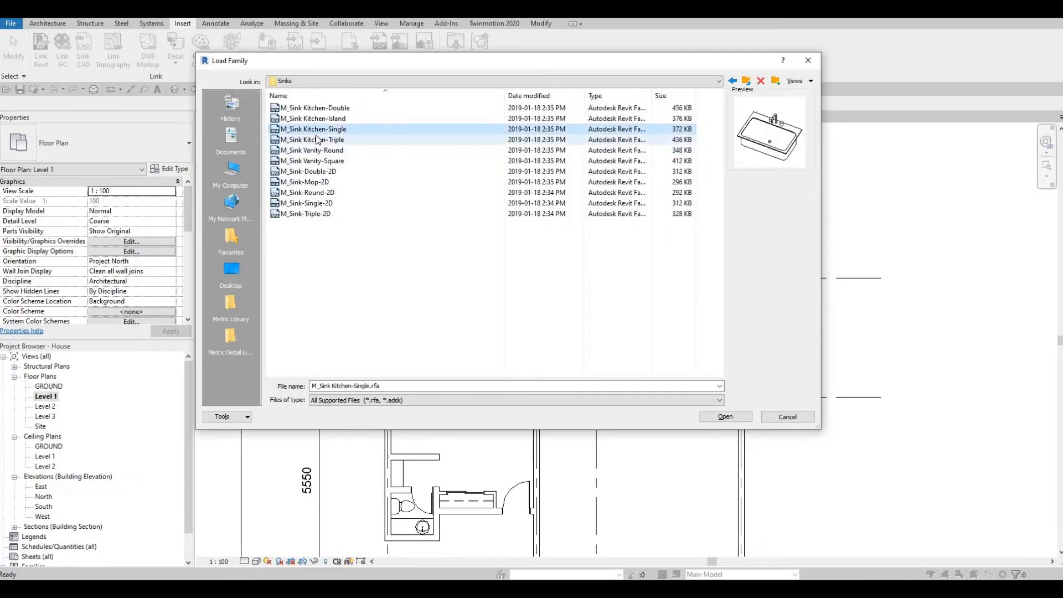
left_click(318, 140)
left_click(317, 129)
left_click(316, 150)
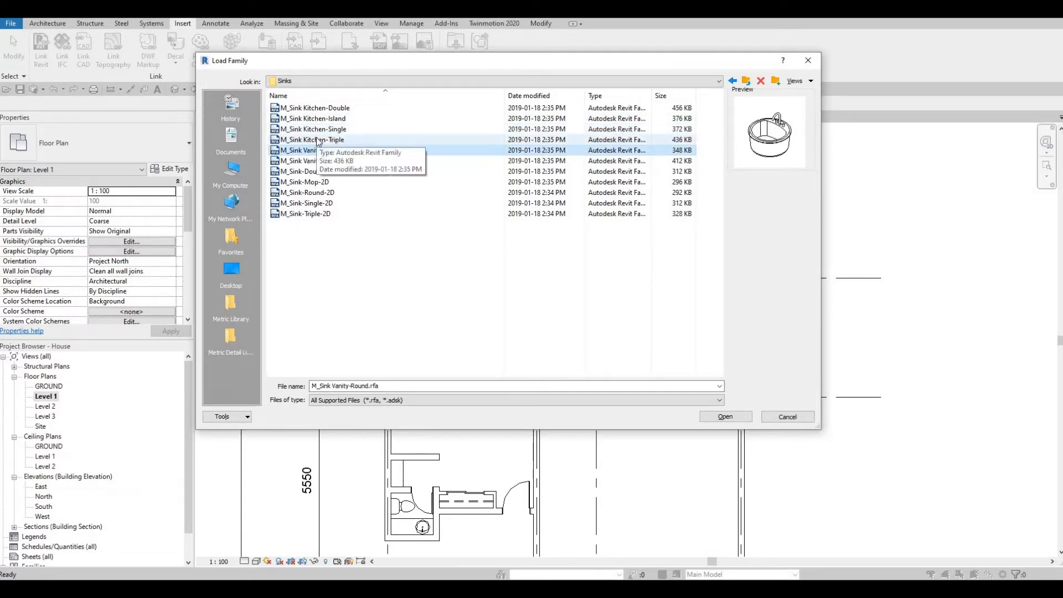
left_click(319, 140)
left_click(320, 131)
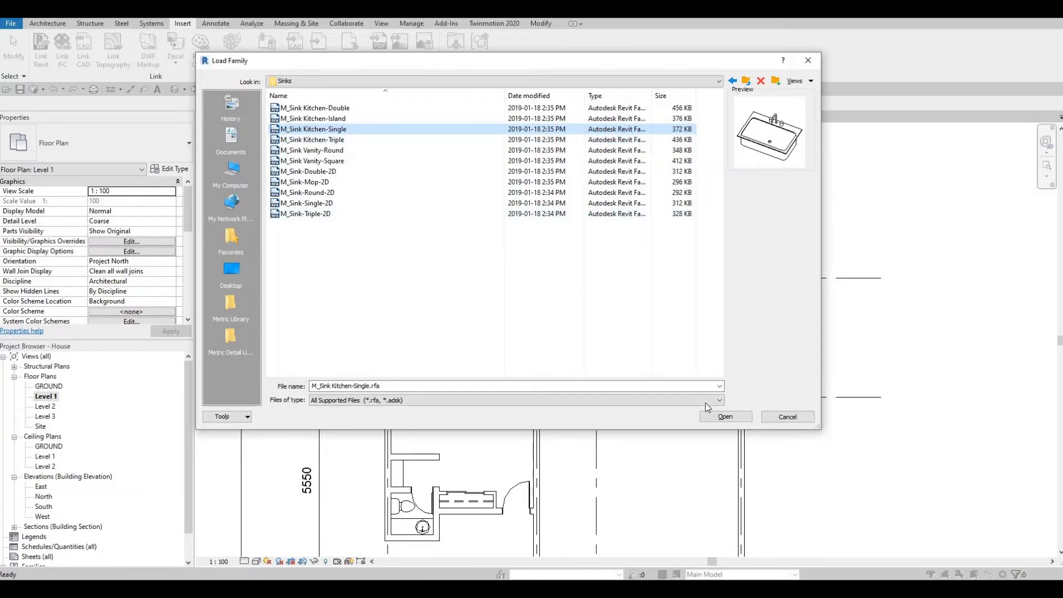
left_click(720, 420)
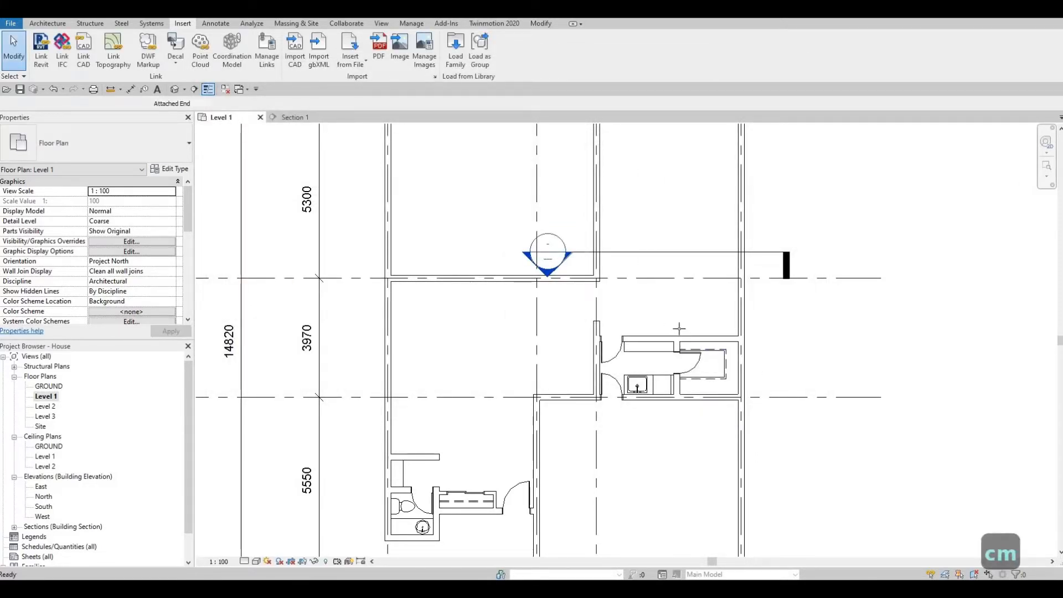
- Rotate the single kitchen sink 90 degrees and place it against the wall above the counter
scroll(679, 328, "up", 3)
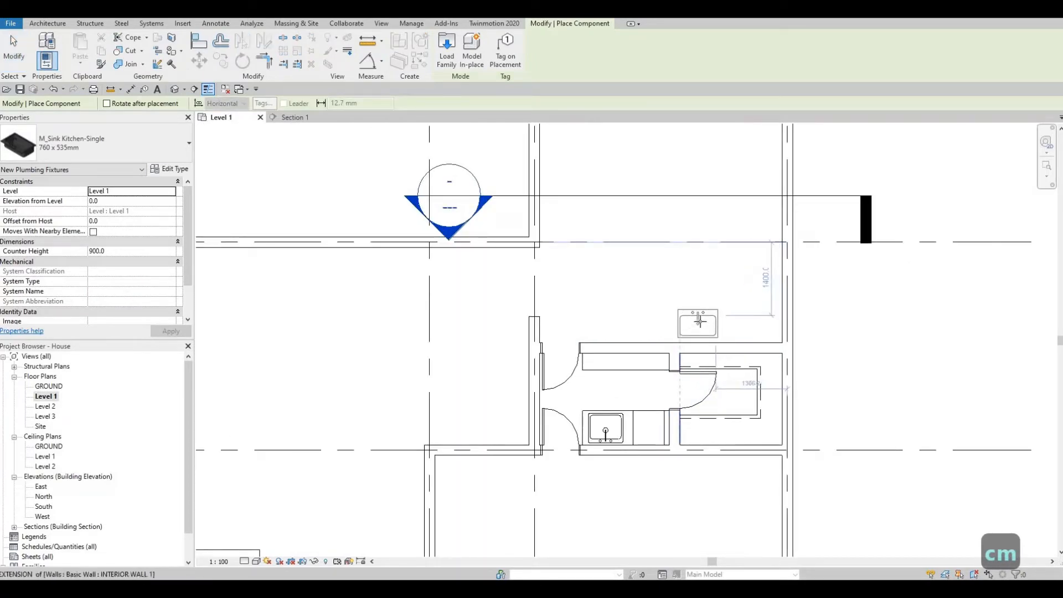
key("space")
key("space")
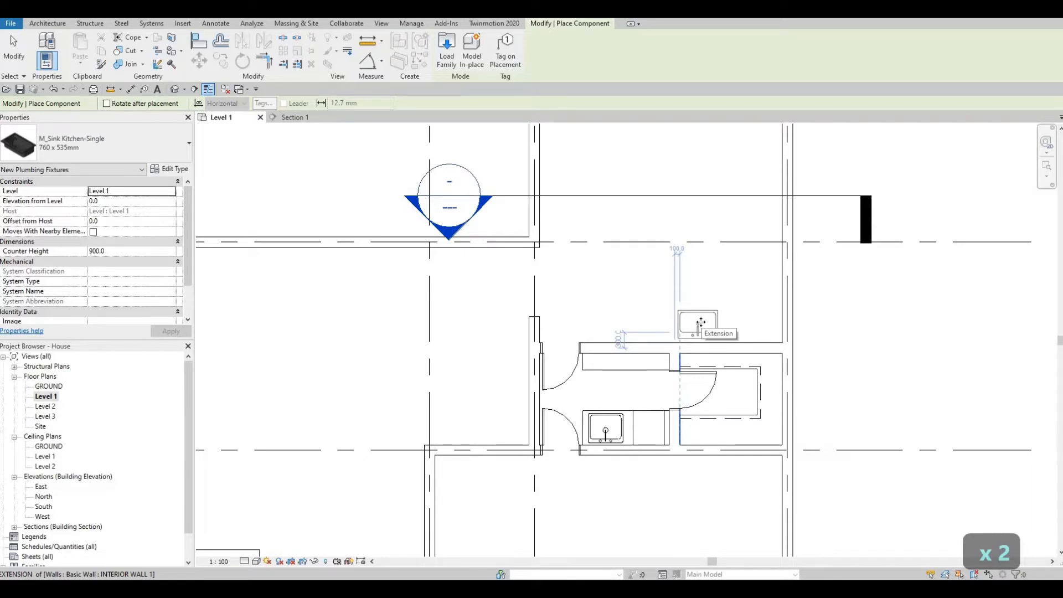
left_click(700, 322)
key("Escape")
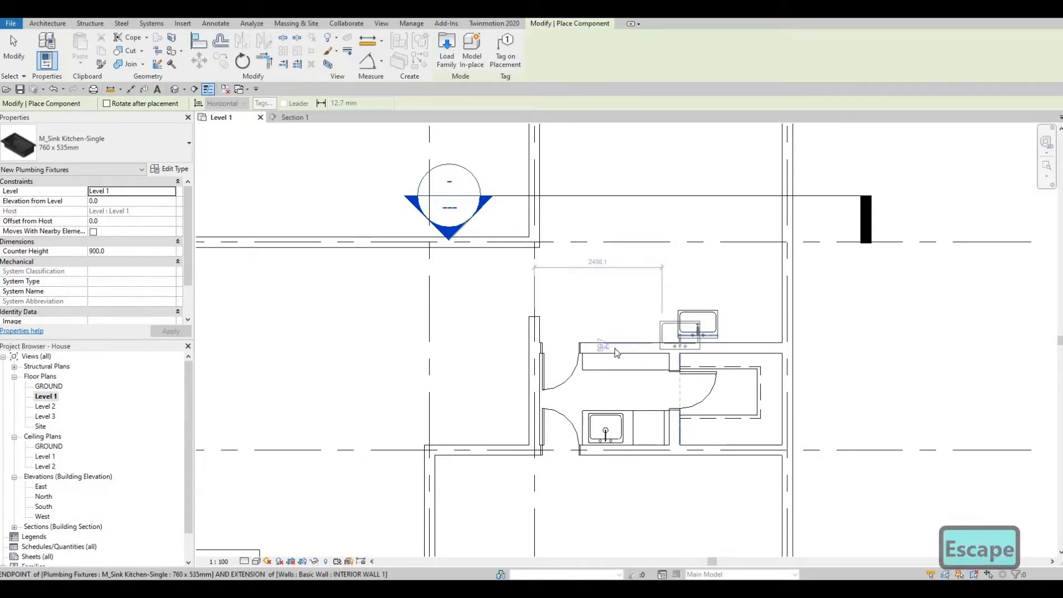
key("Escape")
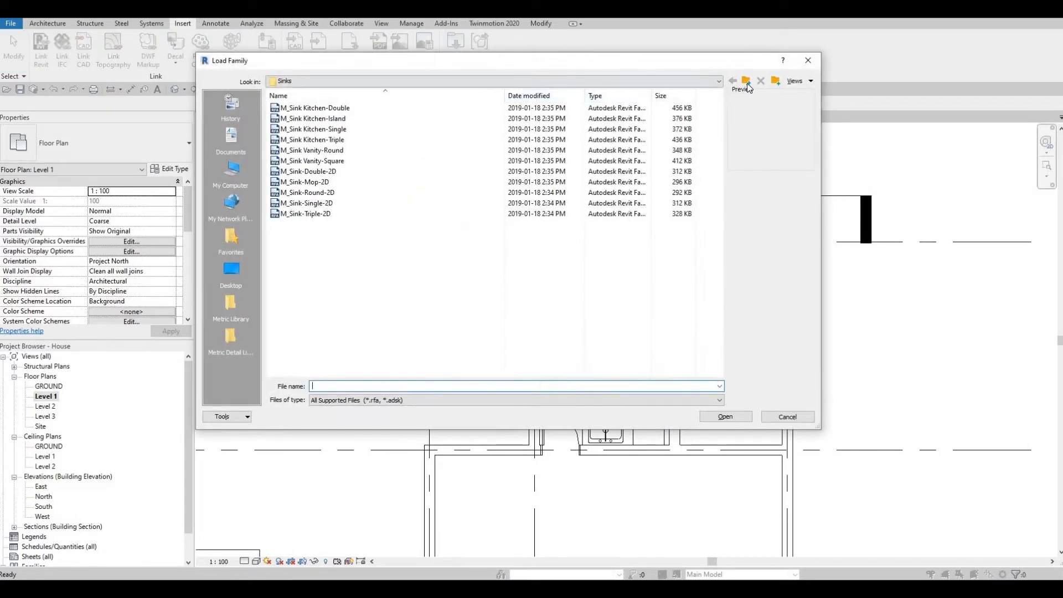
- Go up to the Canada library and into Specialty Equipment > Domestic > Mid-Range
left_click(747, 82)
left_click(747, 82)
left_click(747, 82)
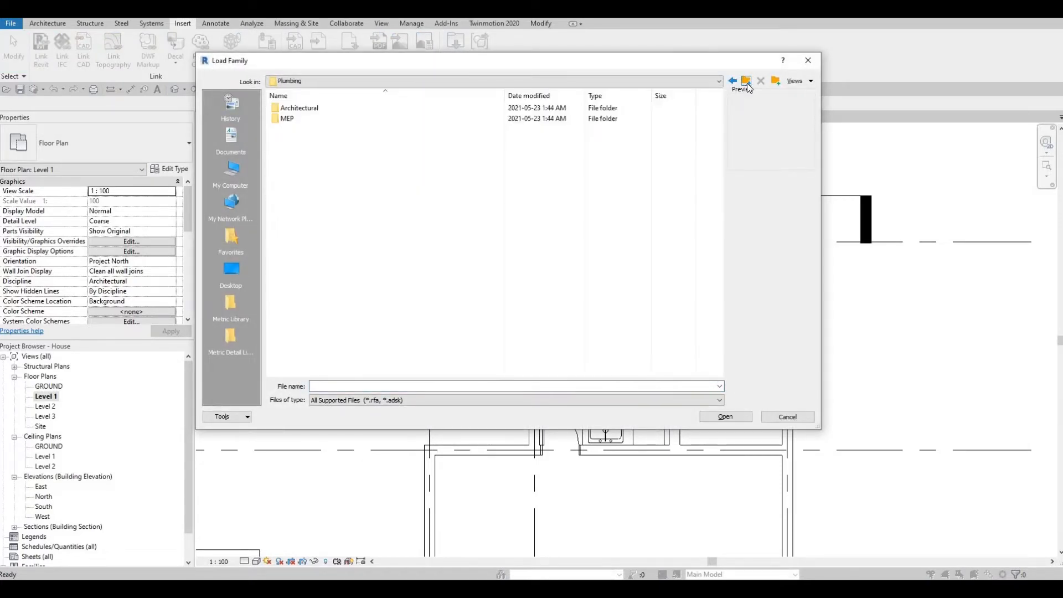
left_click(747, 82)
scroll(332, 214, "down", 4)
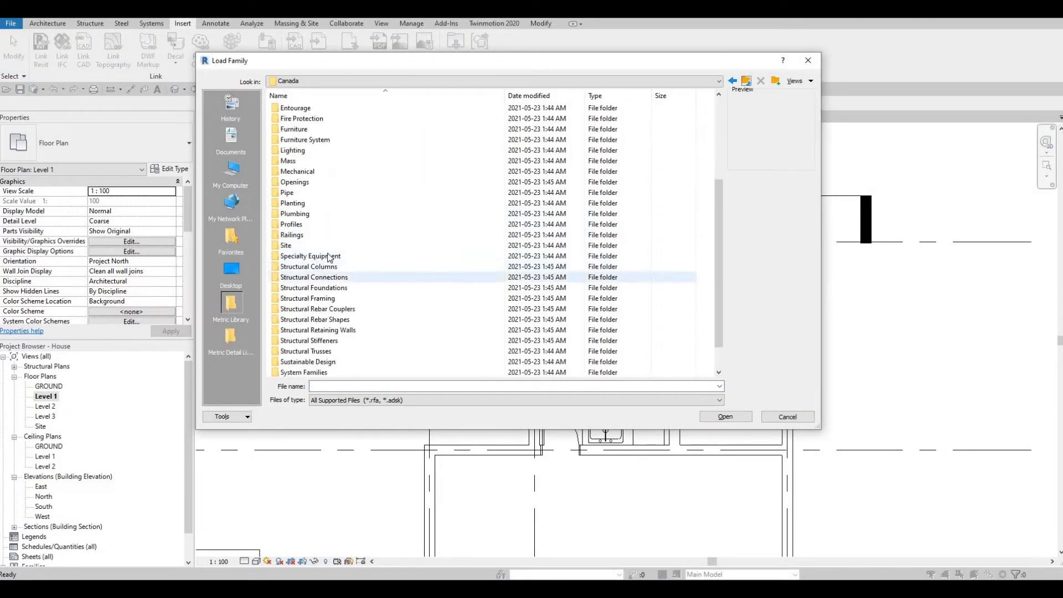
double_click(321, 257)
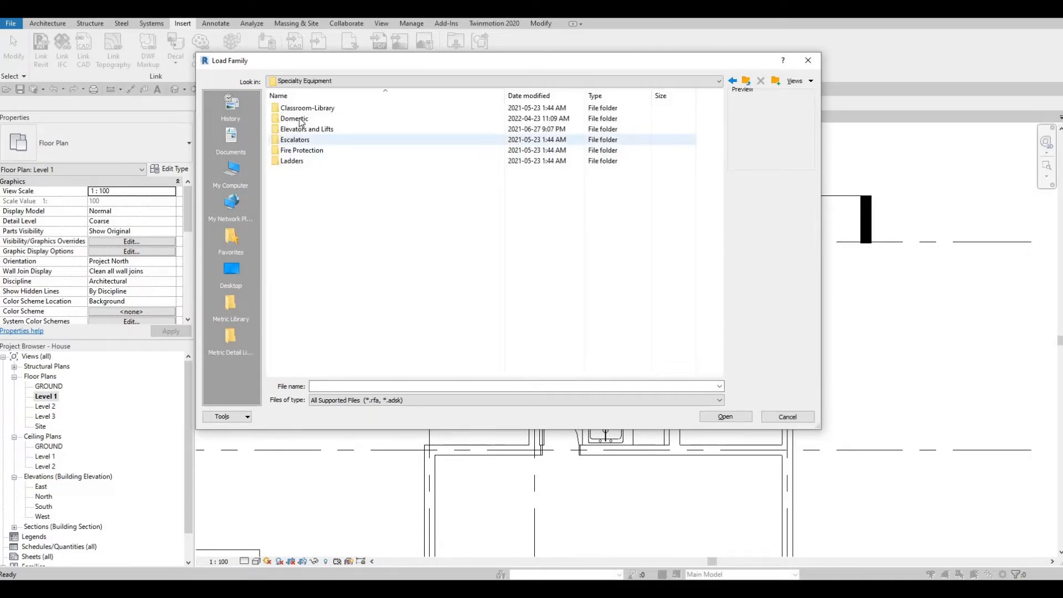
double_click(304, 131)
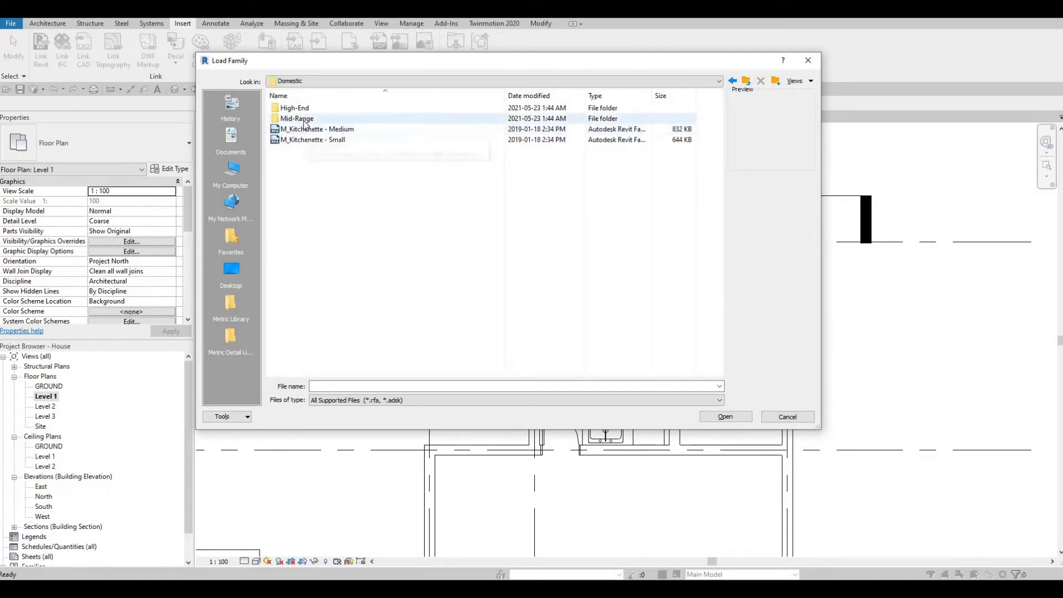
double_click(313, 119)
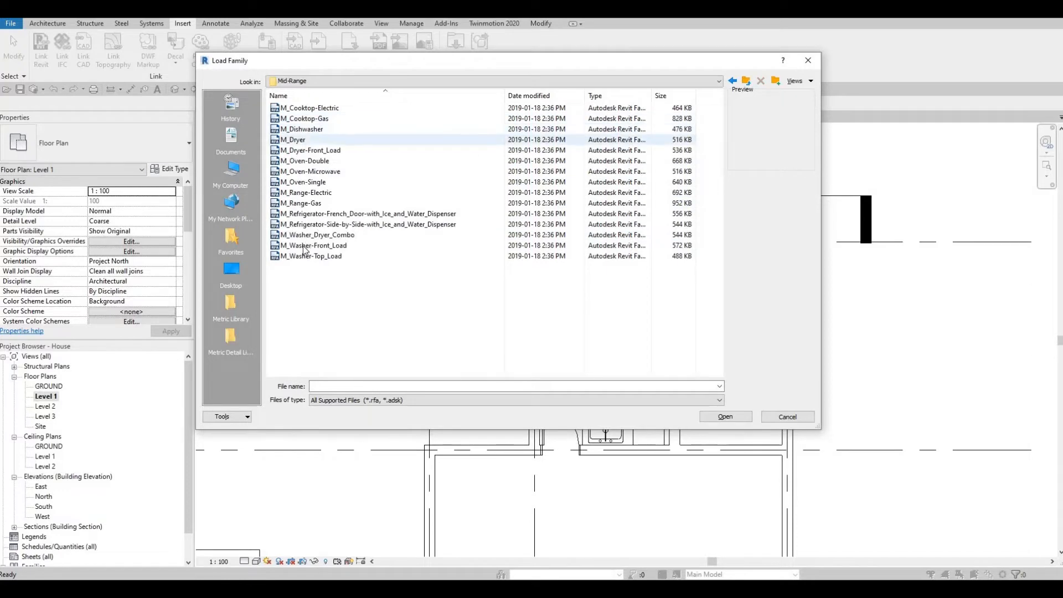
- Compare appliance previews and load the French door refrigerator with ice and water dispenser
left_click(311, 214)
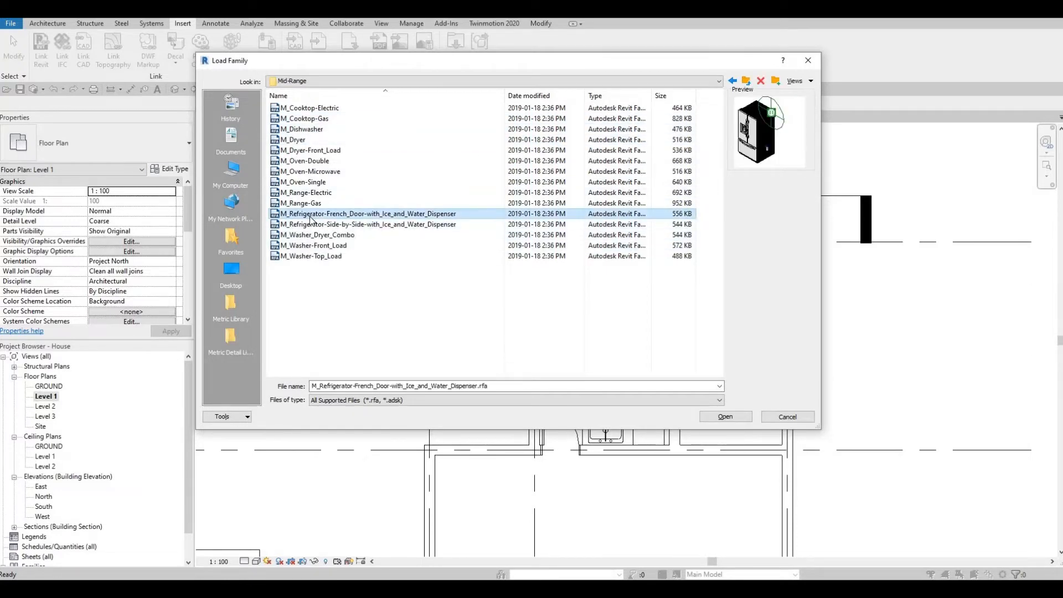
left_click(310, 226)
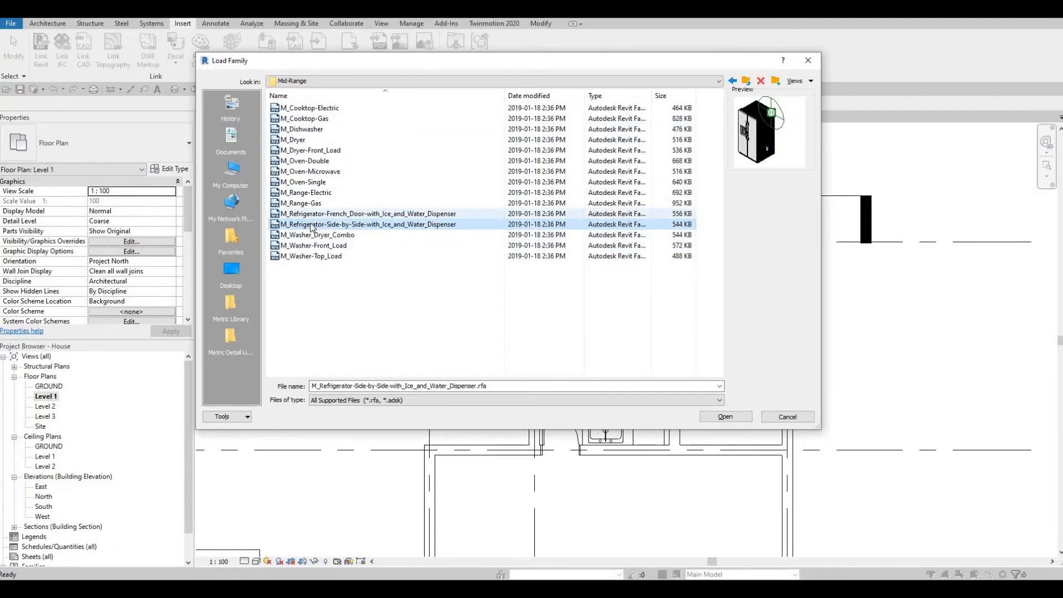
left_click(309, 218)
left_click(308, 234)
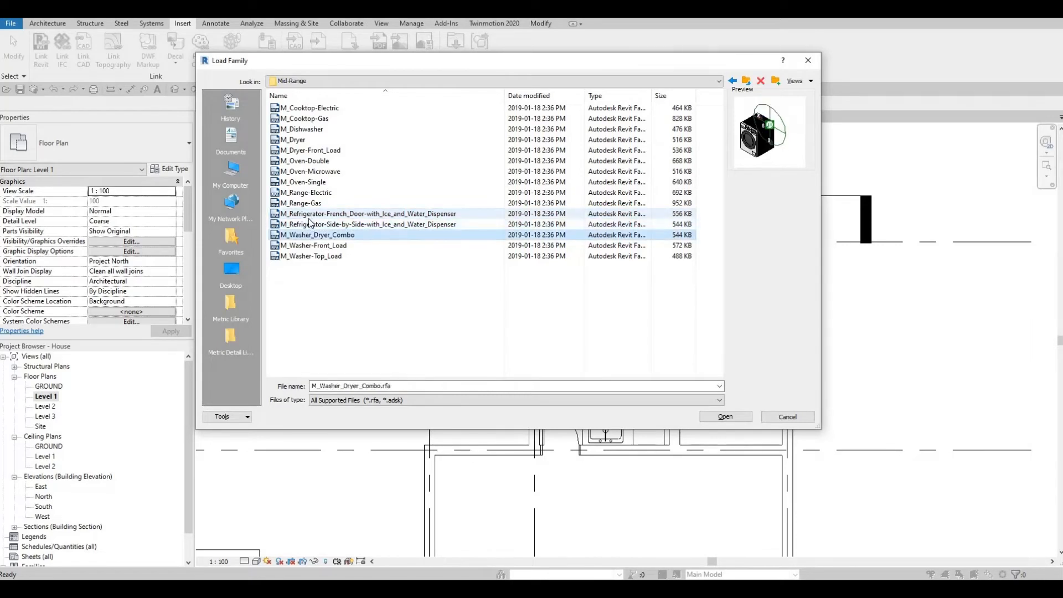
left_click(305, 215)
left_click(305, 224)
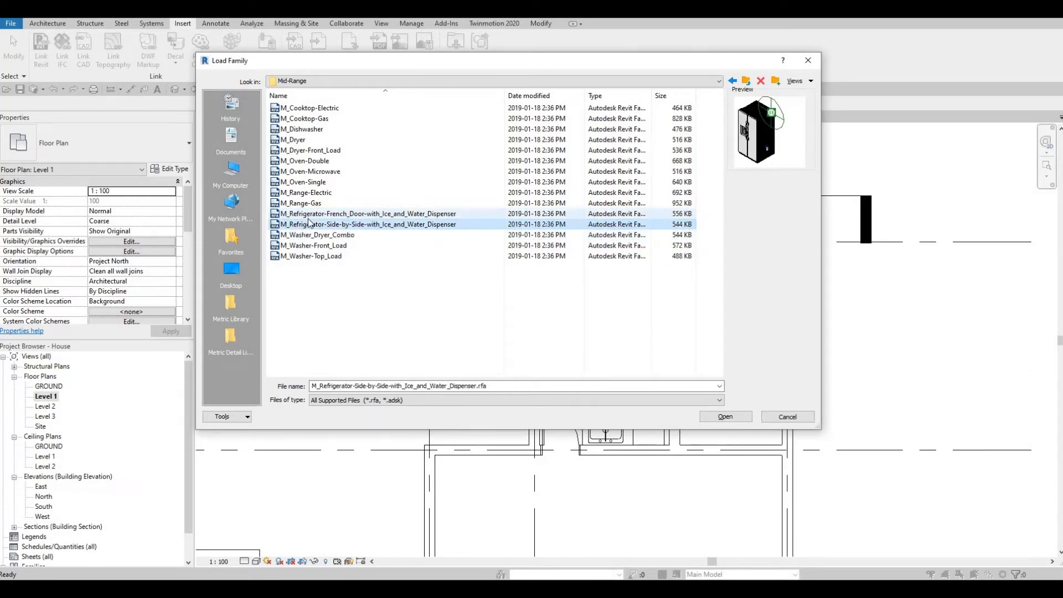
left_click(308, 215)
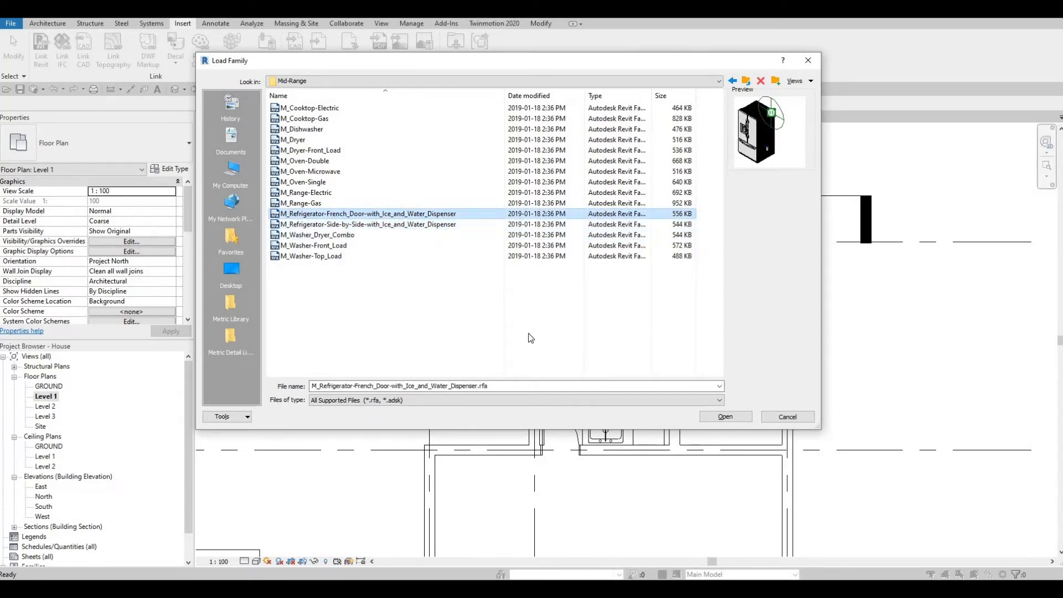
left_click(720, 420)
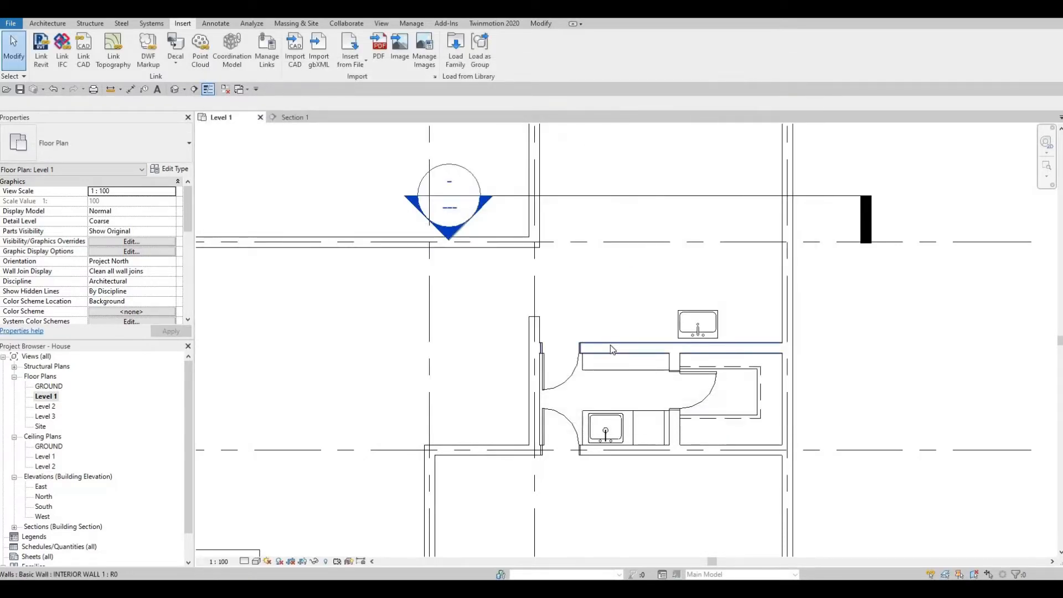
- Use CM to place the French door refrigerator, turned to face the room, against the upper wall
key("c")
key("m")
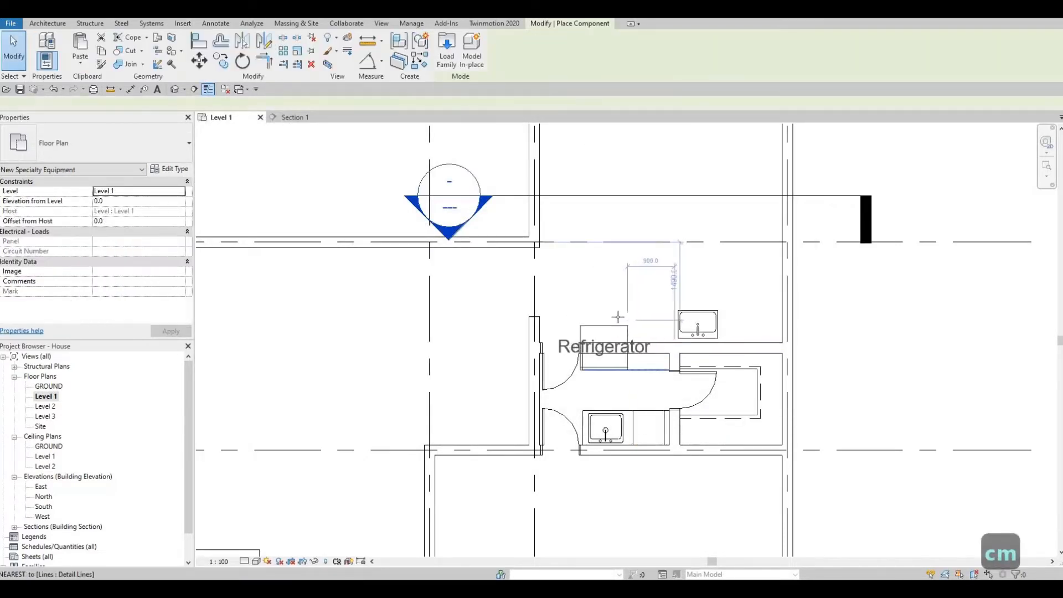
scroll(613, 318, "up", 1)
key("space")
key("space")
scroll(604, 335, "up", 4)
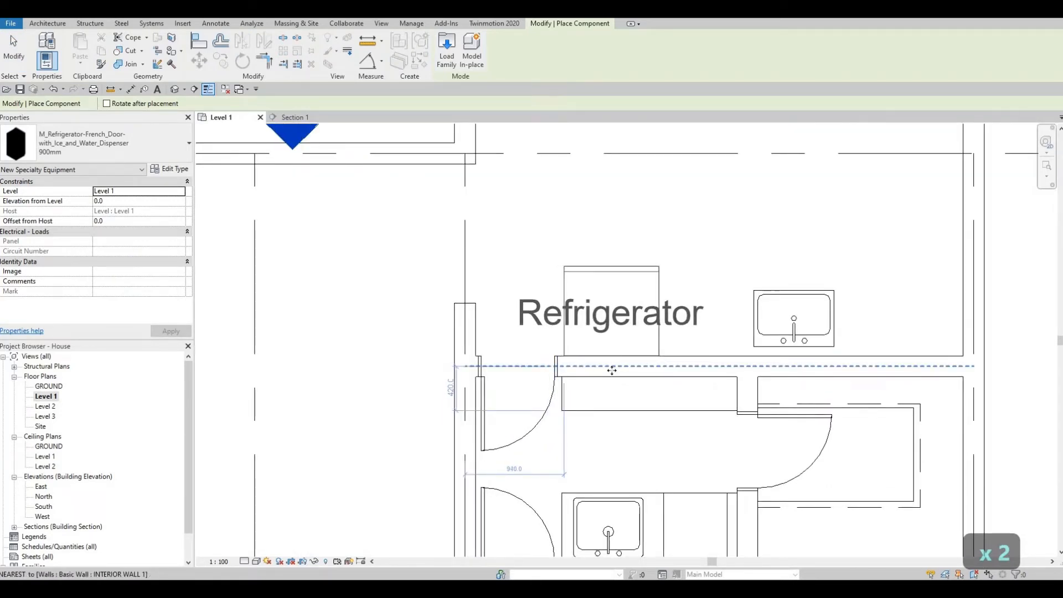
left_click(612, 369)
key("Escape")
key("Escape")
key("Escape")
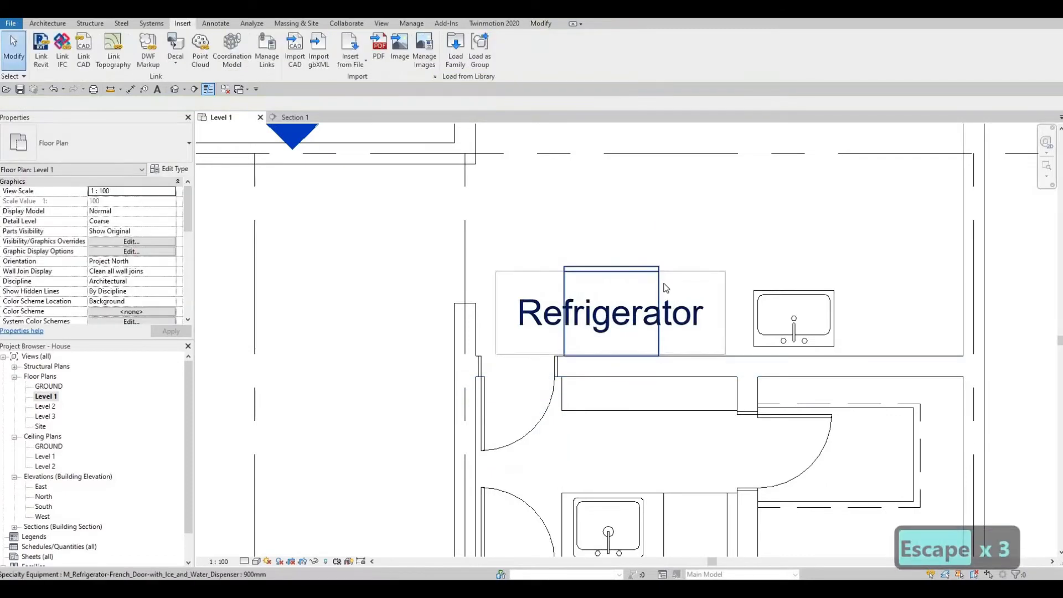
- Nudge the refrigerator right and turn off Show Label in its type properties
left_click(602, 327)
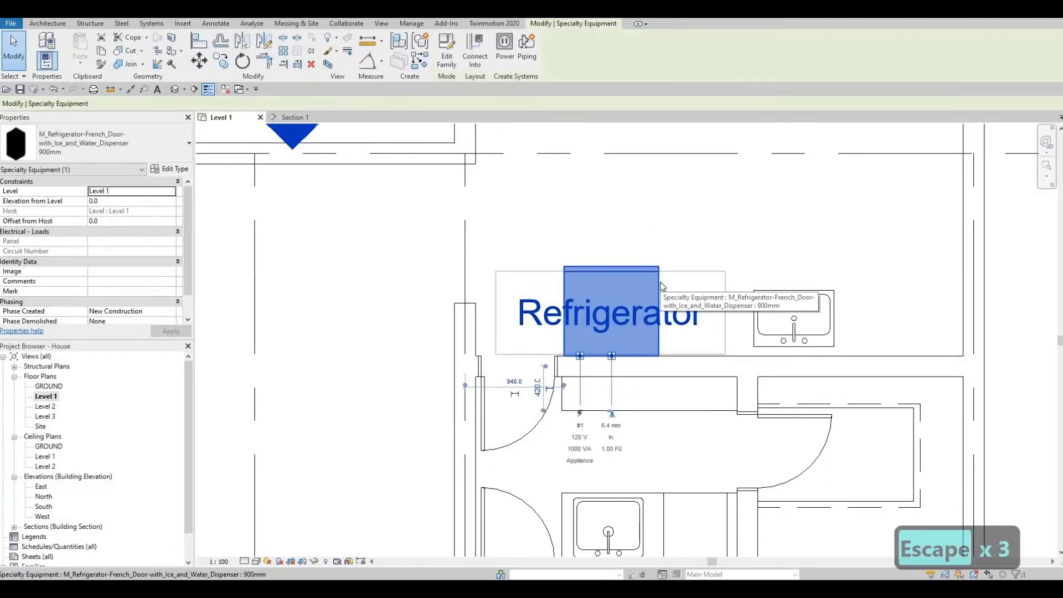
key("Right")
key("Right")
key("Right")
key("Right")
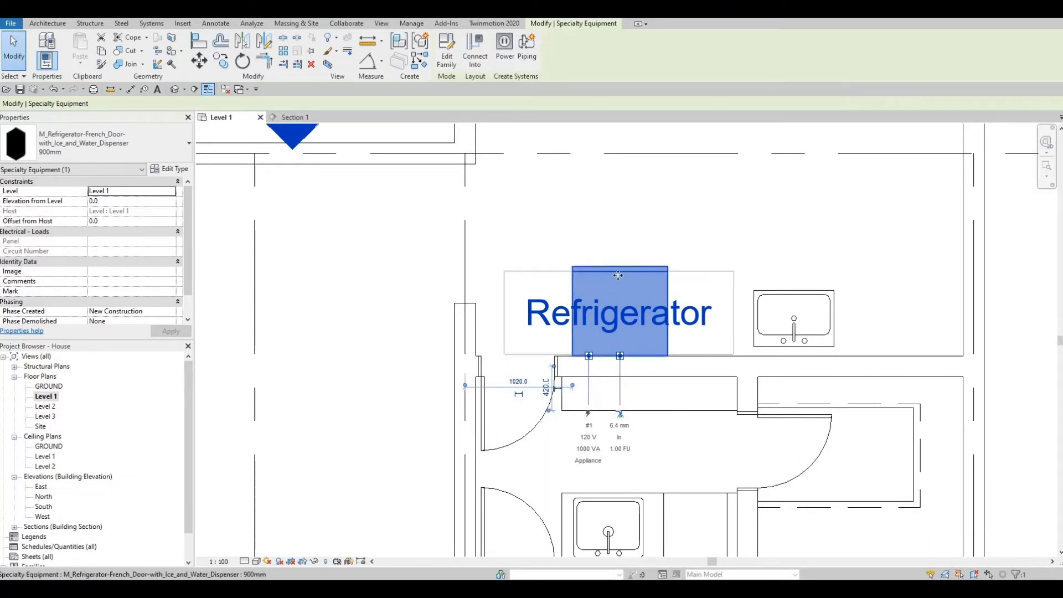
left_click(175, 169)
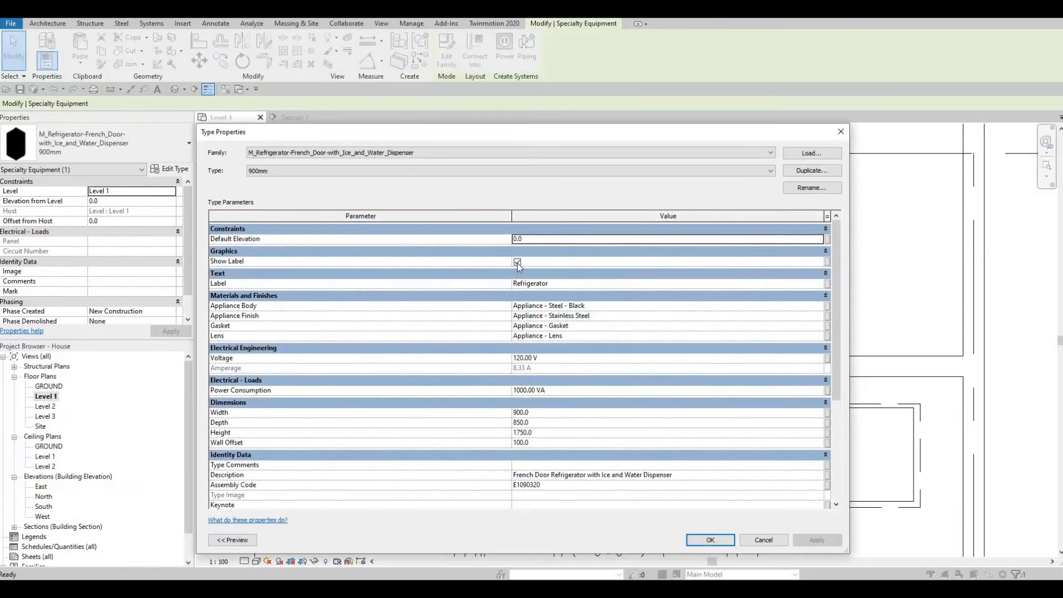
left_click(518, 262)
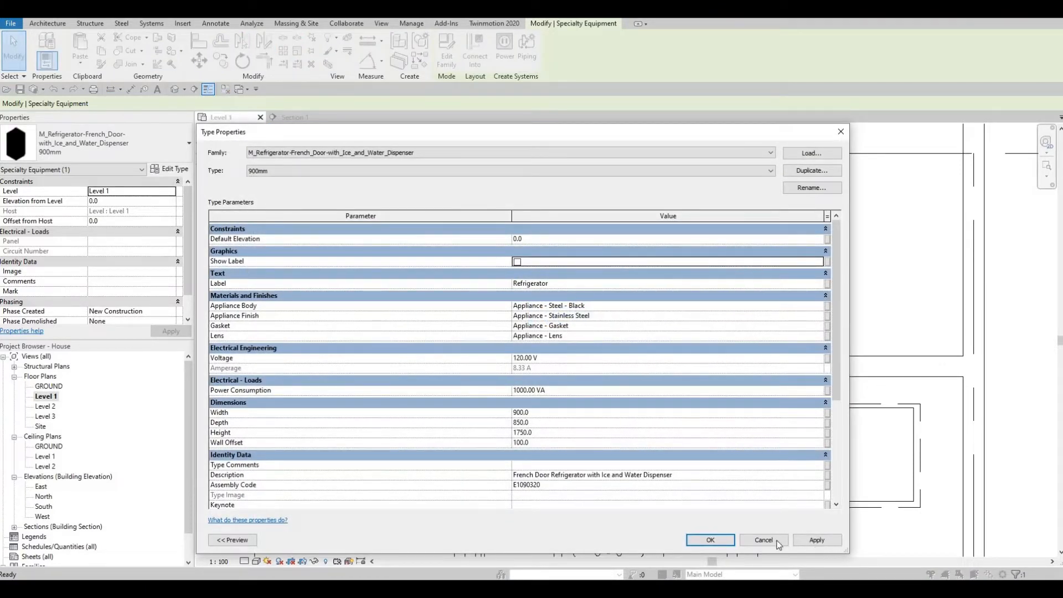
left_click(709, 540)
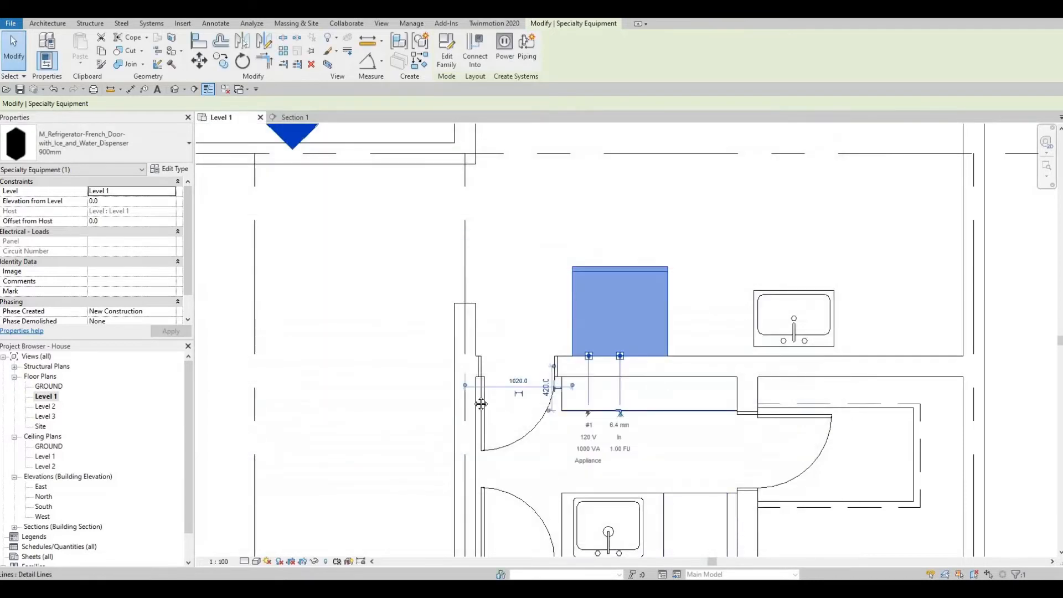
scroll(423, 385, "down", 1)
middle_click_drag(423, 385, 238, 391)
key("Escape")
key("Escape")
middle_click_drag(596, 334, 645, 324)
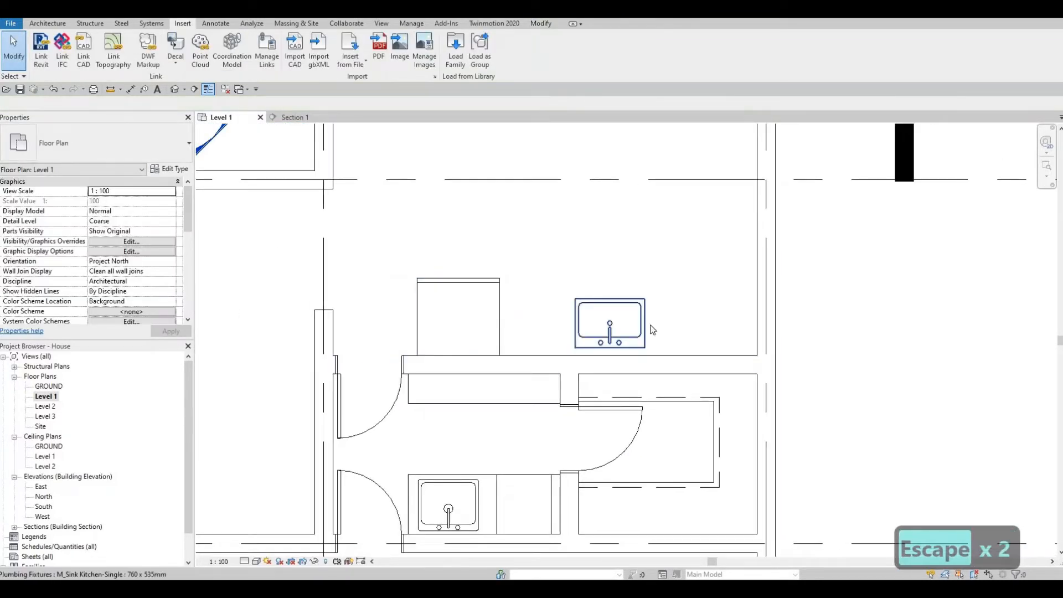
- Nudge the upper kitchen sink to the right, away from the refrigerator
left_click(643, 327)
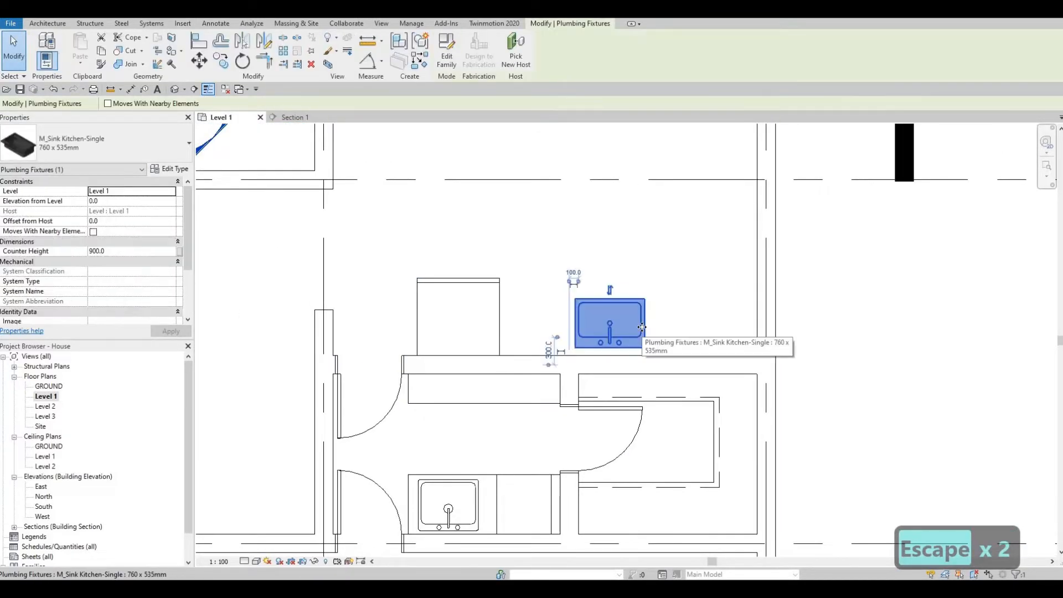
key("Right")
key("Right")
key("Right")
key("Right")
key("Right")
key("Right")
key("Right")
key("Right")
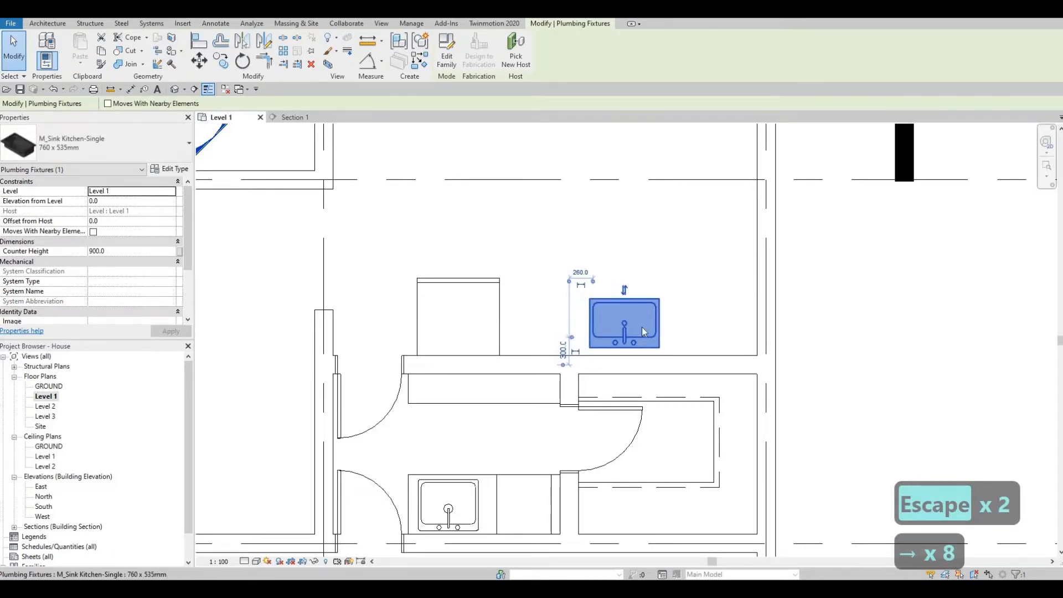
key("Escape")
key("Escape")
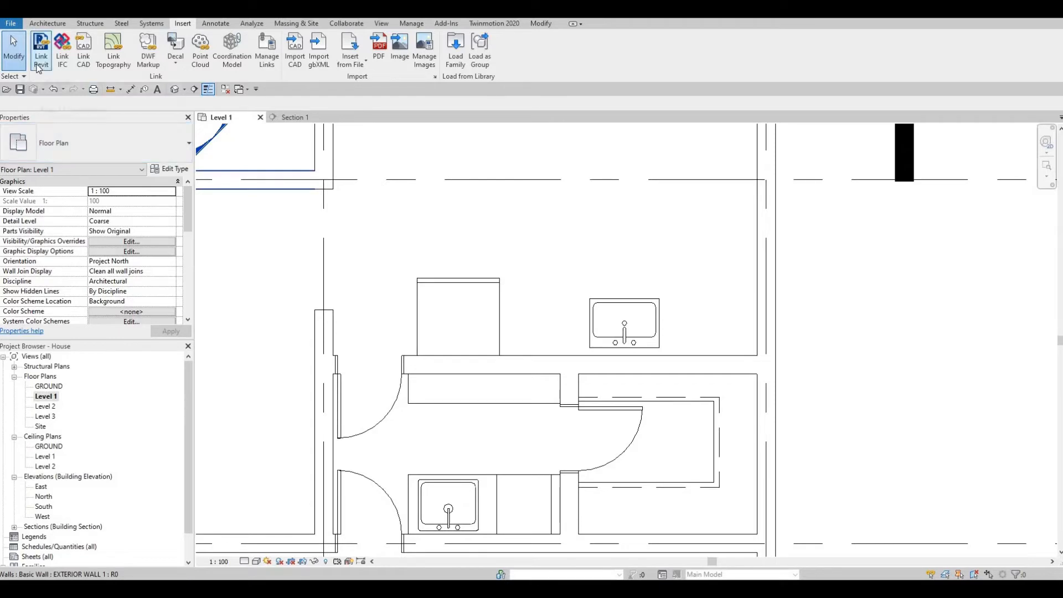
left_click(47, 23)
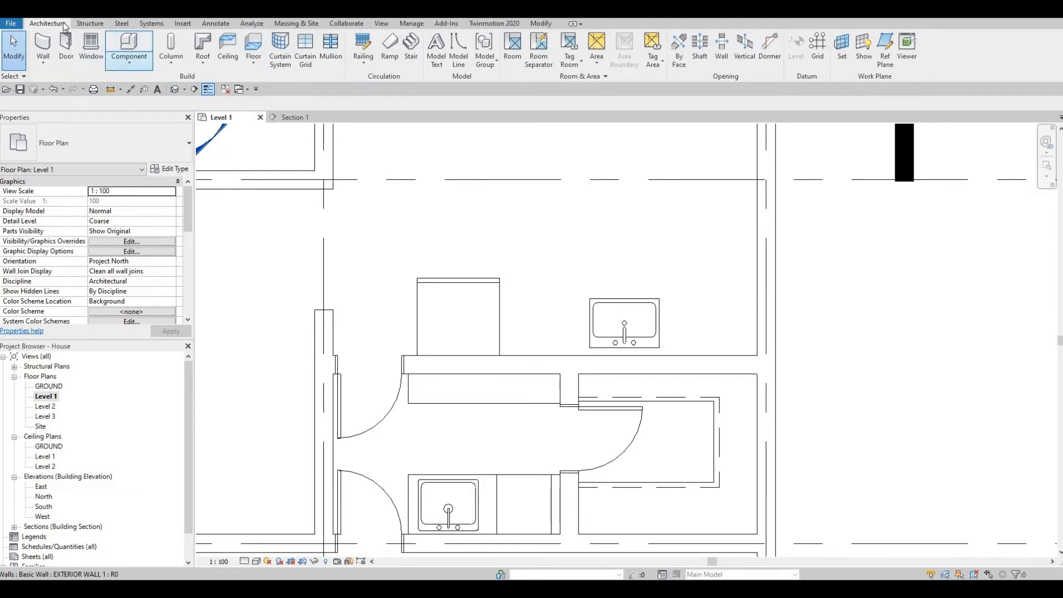
- Start a Model In-Place family in the Generic Models category, keeping the name Generic Models 1
left_click(128, 66)
left_click(134, 108)
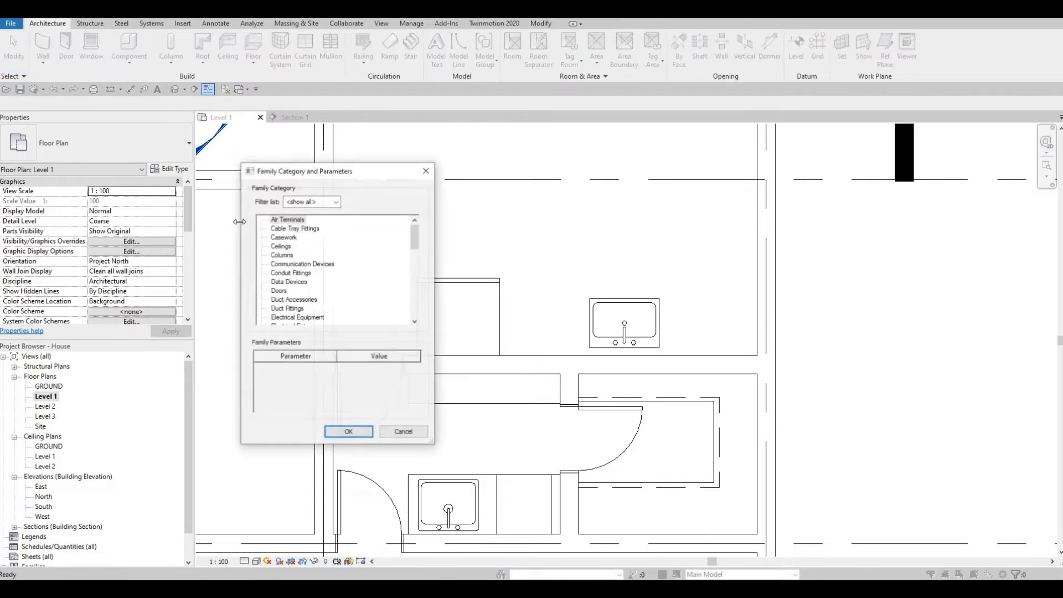
scroll(303, 286, "down", 3)
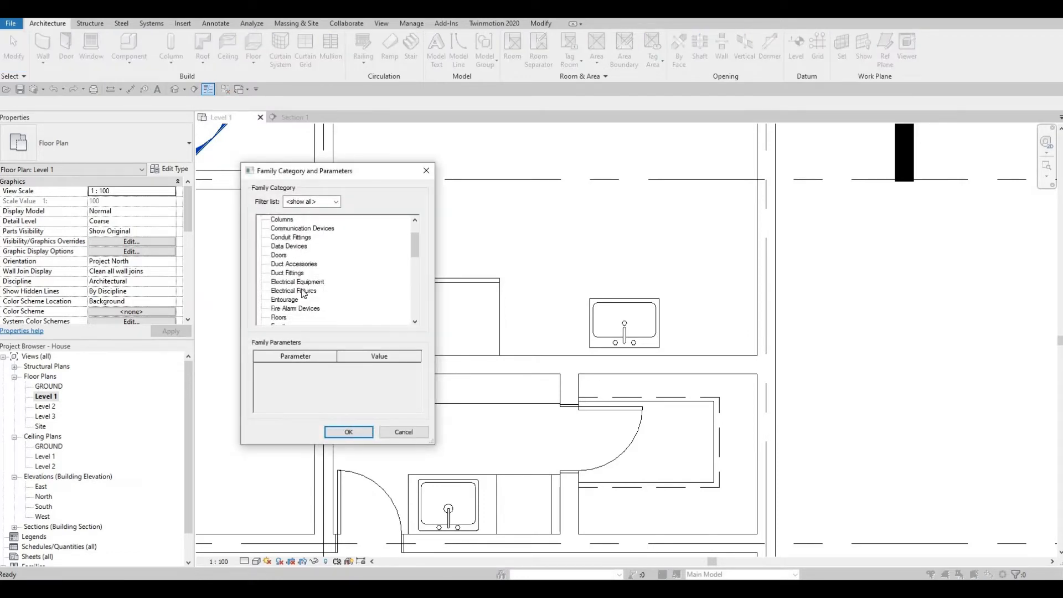
scroll(304, 294, "down", 1)
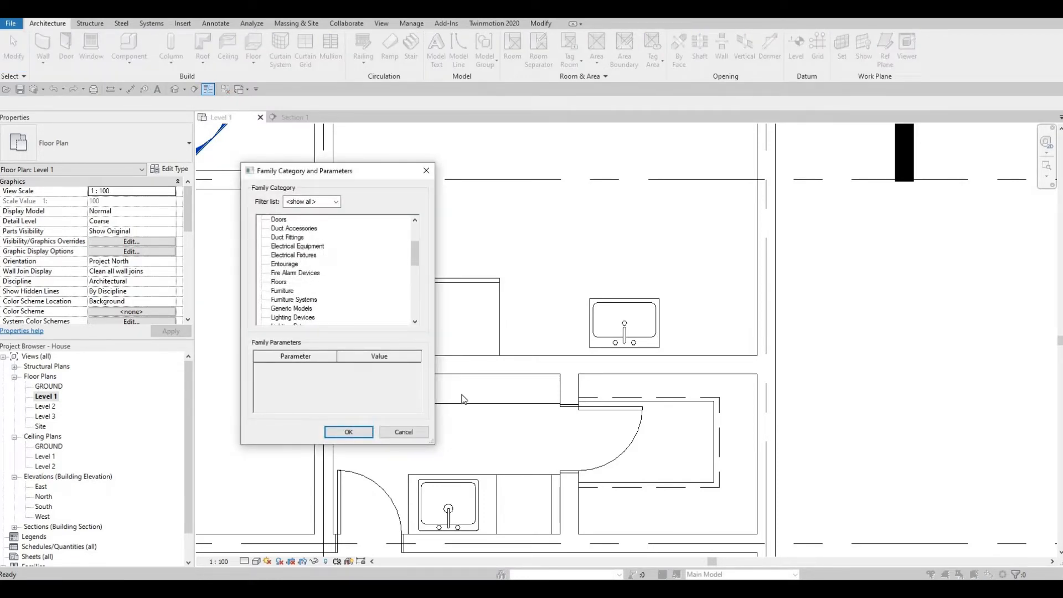
left_click(362, 436)
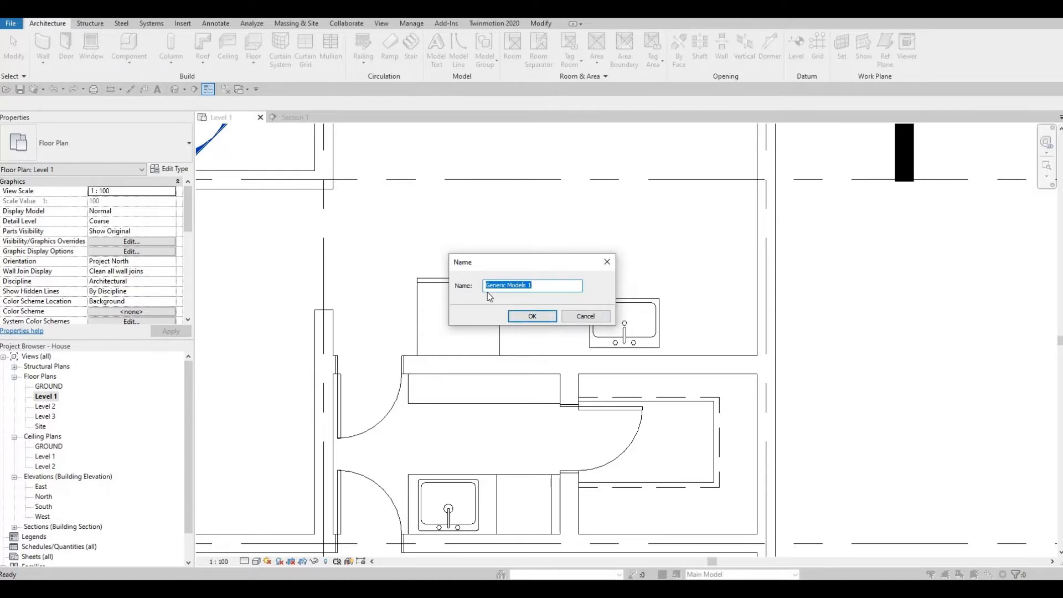
left_click(525, 319)
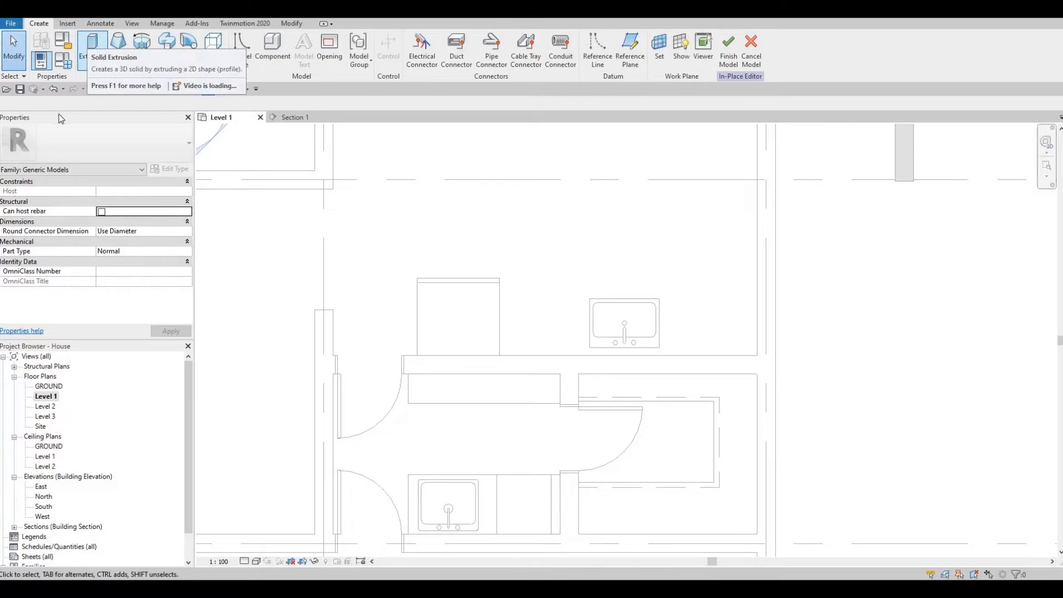
- Start an extrusion and assign it Mahogany from the AEC Materials Wood library
left_click(93, 45)
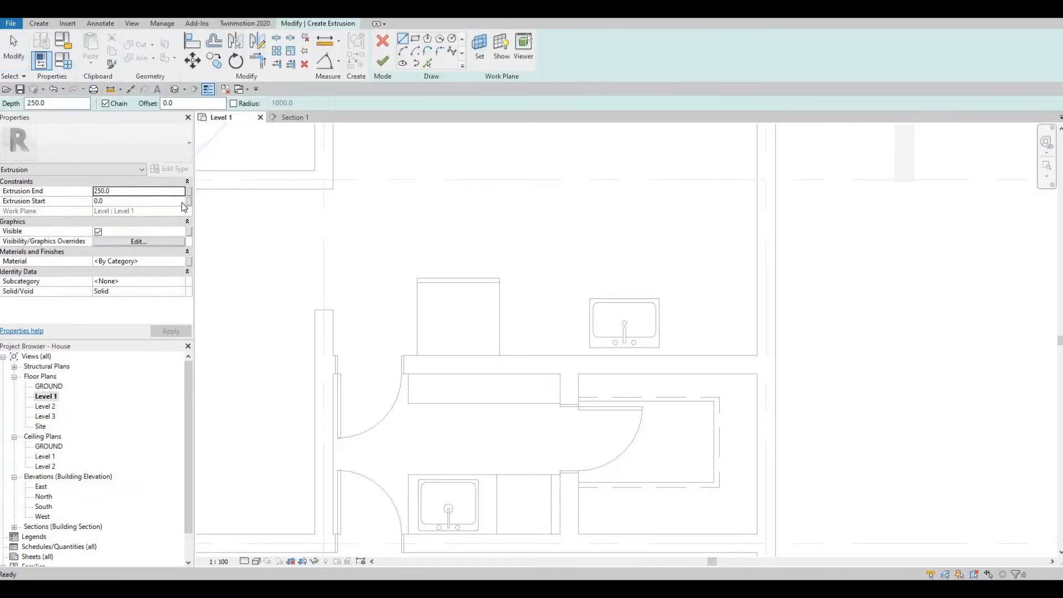
left_click(167, 260)
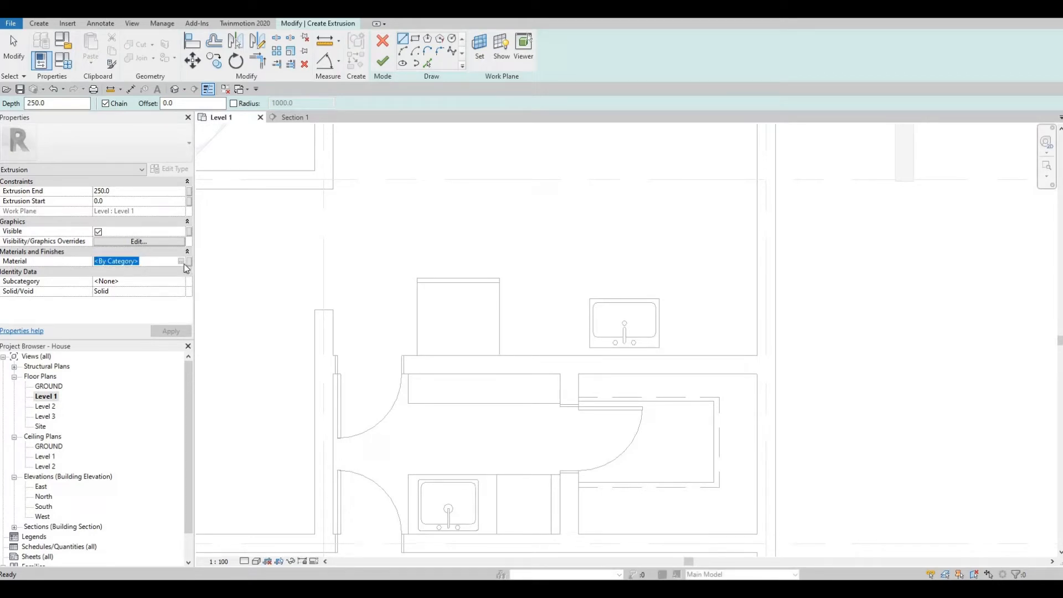
left_click(182, 261)
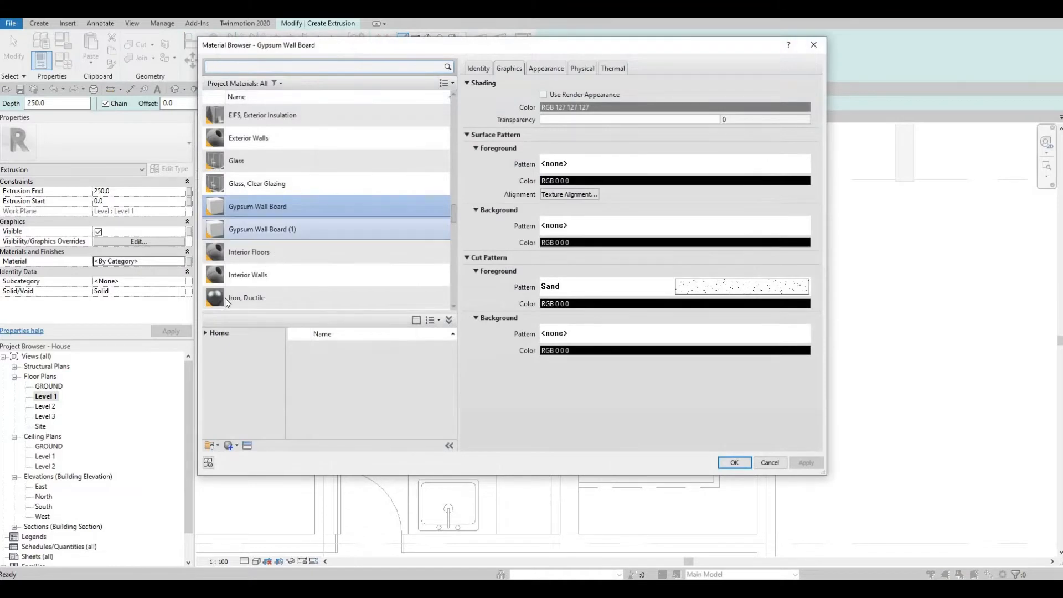
scroll(225, 298, "down", 5)
left_click(205, 333)
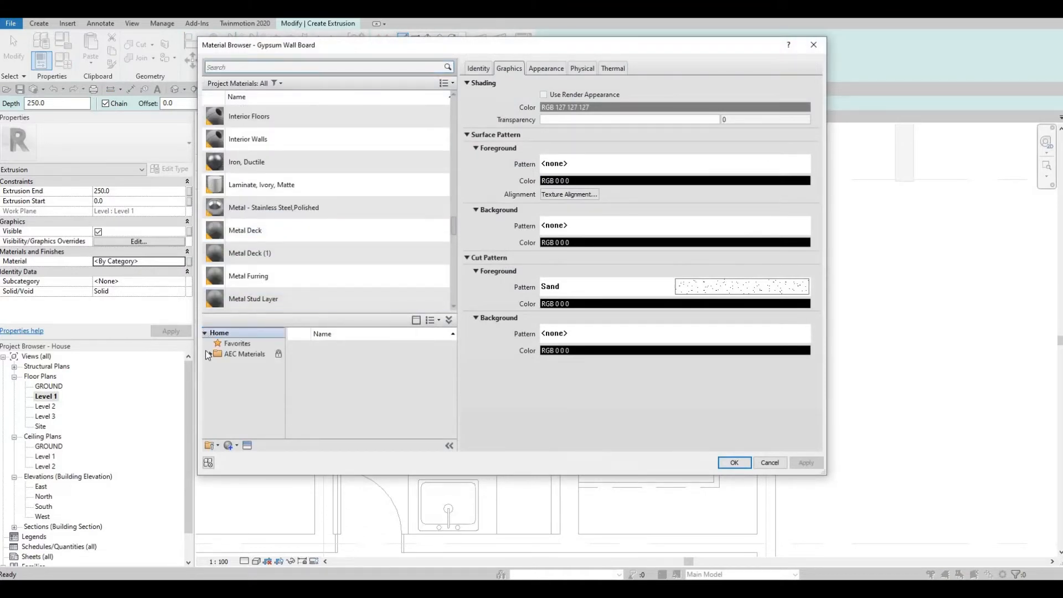
left_click(209, 355)
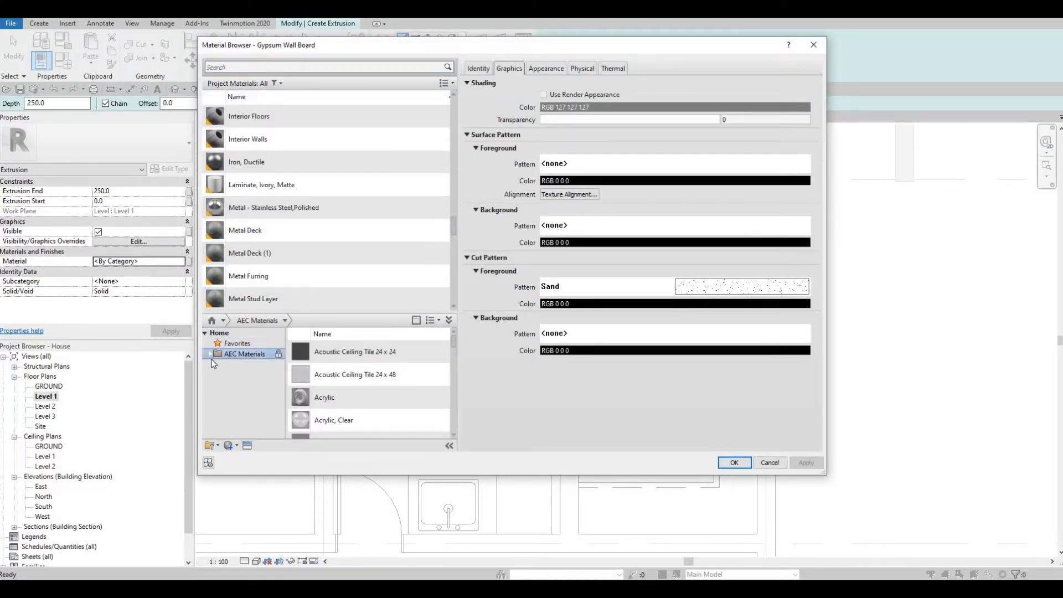
left_click(210, 354)
scroll(238, 399, "down", 4)
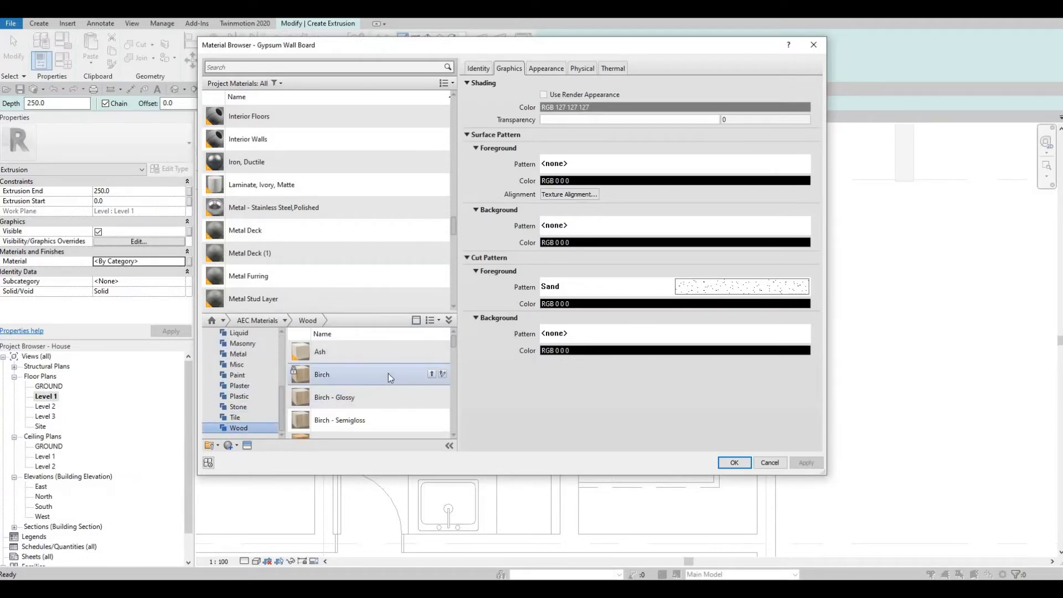
scroll(390, 391, "down", 5)
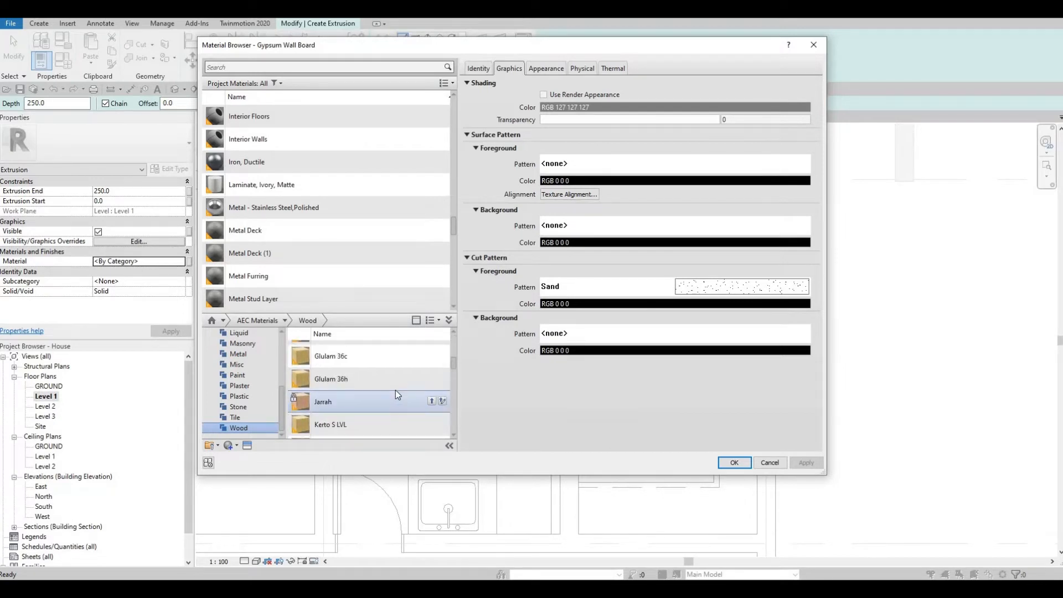
scroll(400, 404, "down", 5)
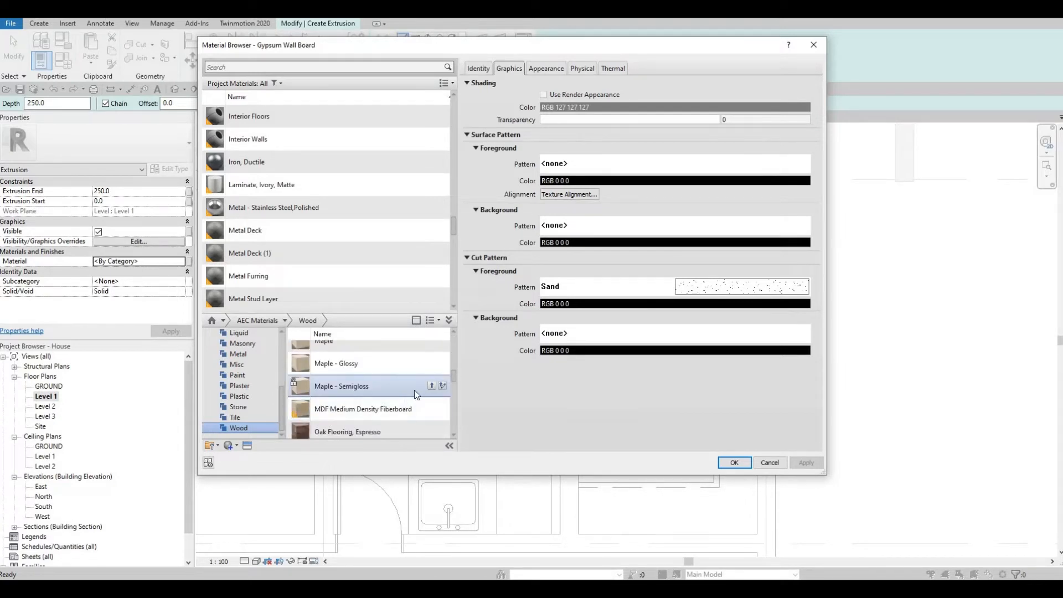
left_click(432, 376)
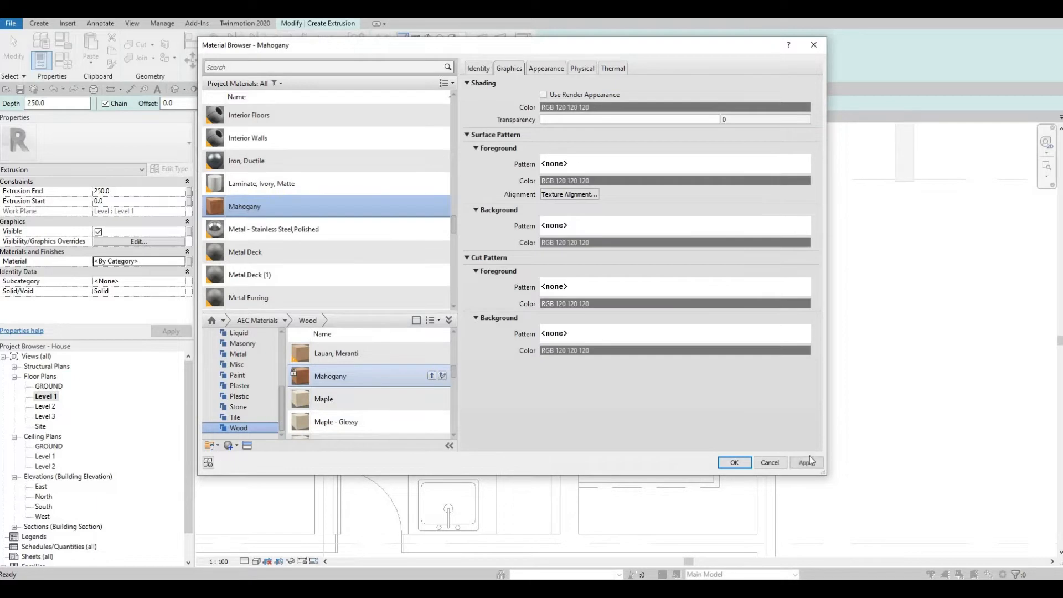
left_click(731, 463)
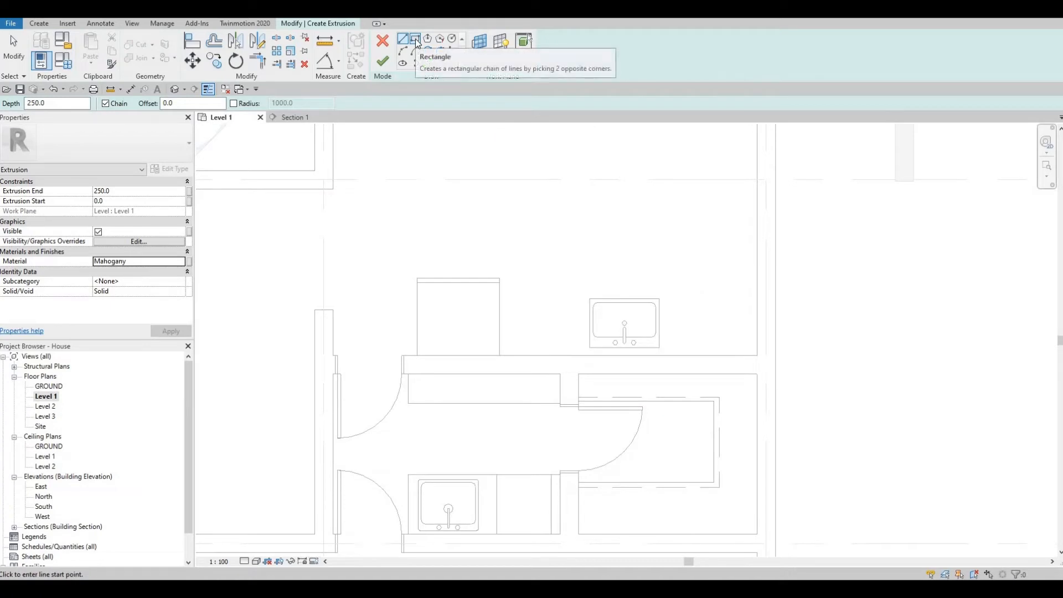
- Sketch a rectangle from the refrigerator edge to the wall end with extrusion end 900, then finish
left_click(416, 41)
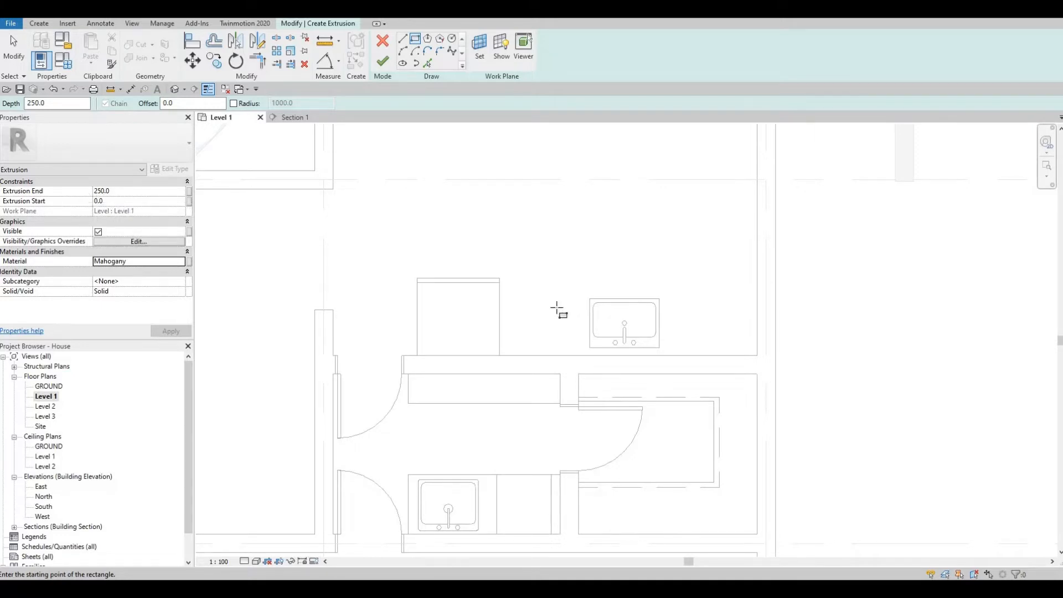
left_click(126, 191)
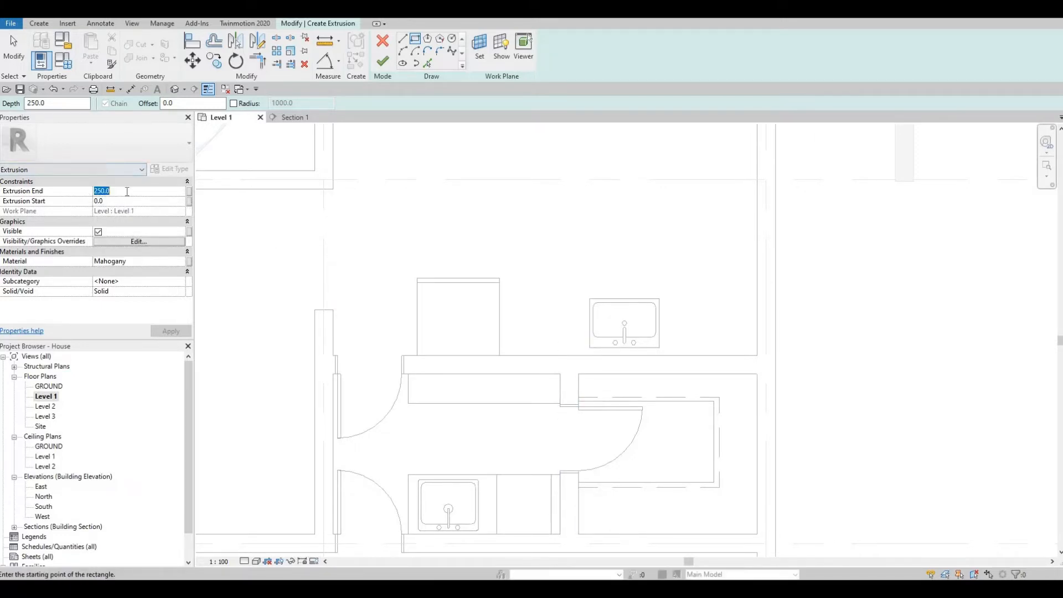
type("900")
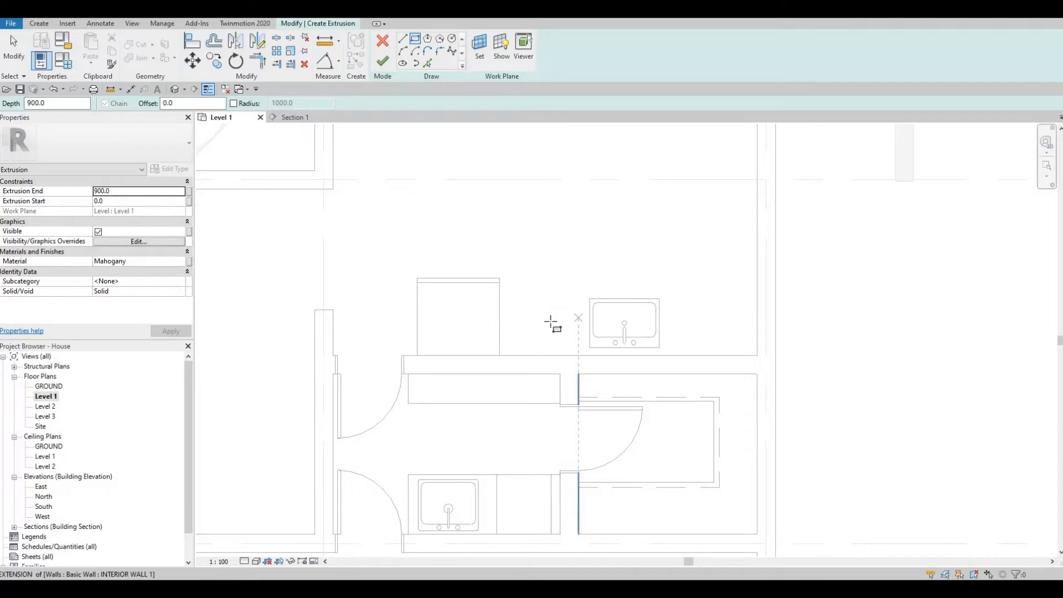
left_click(501, 284)
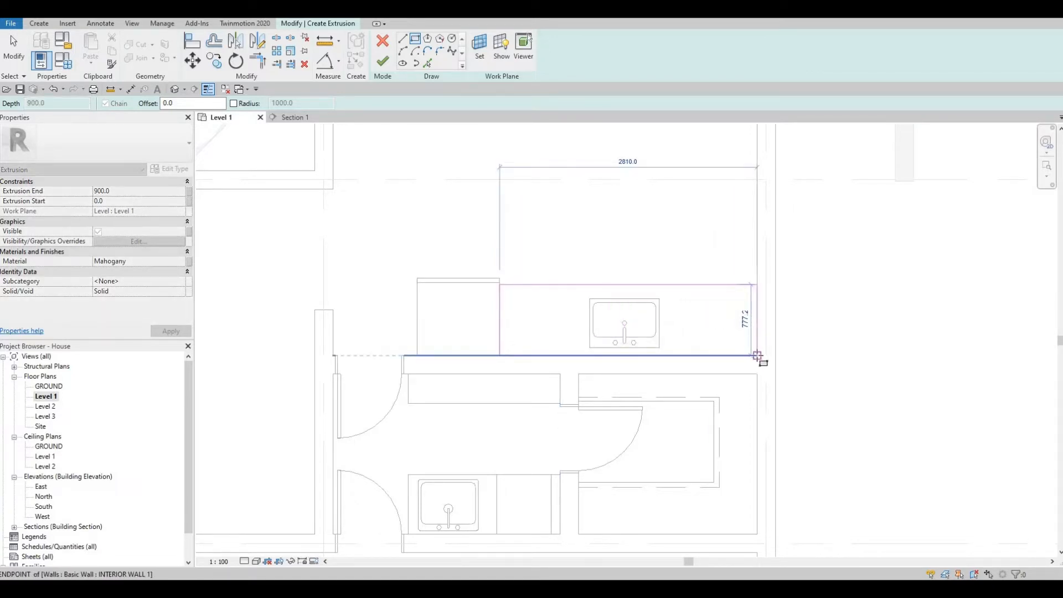
left_click(757, 355)
key("Escape")
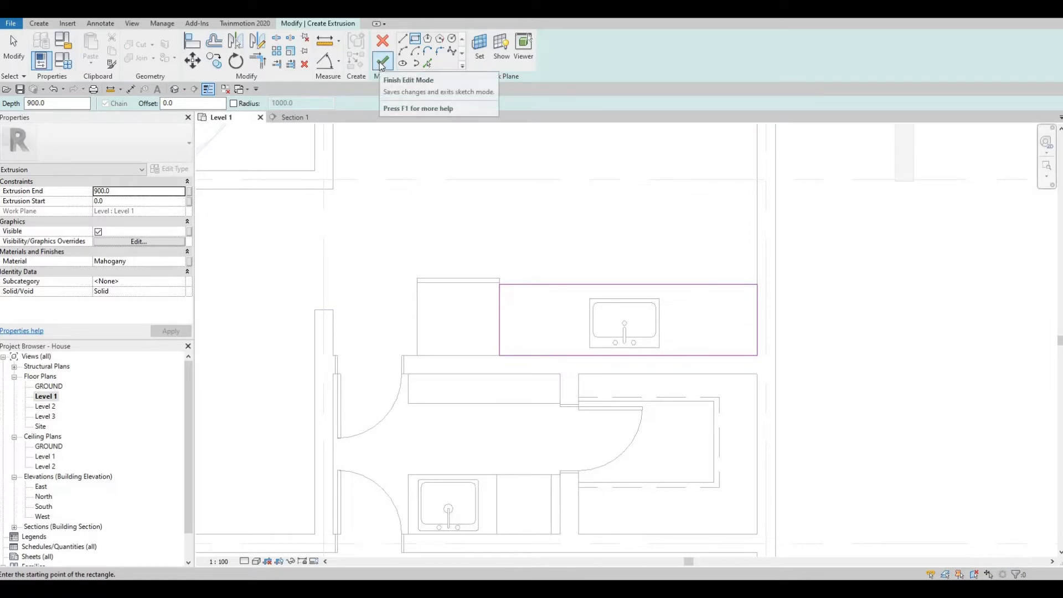
left_click(383, 62)
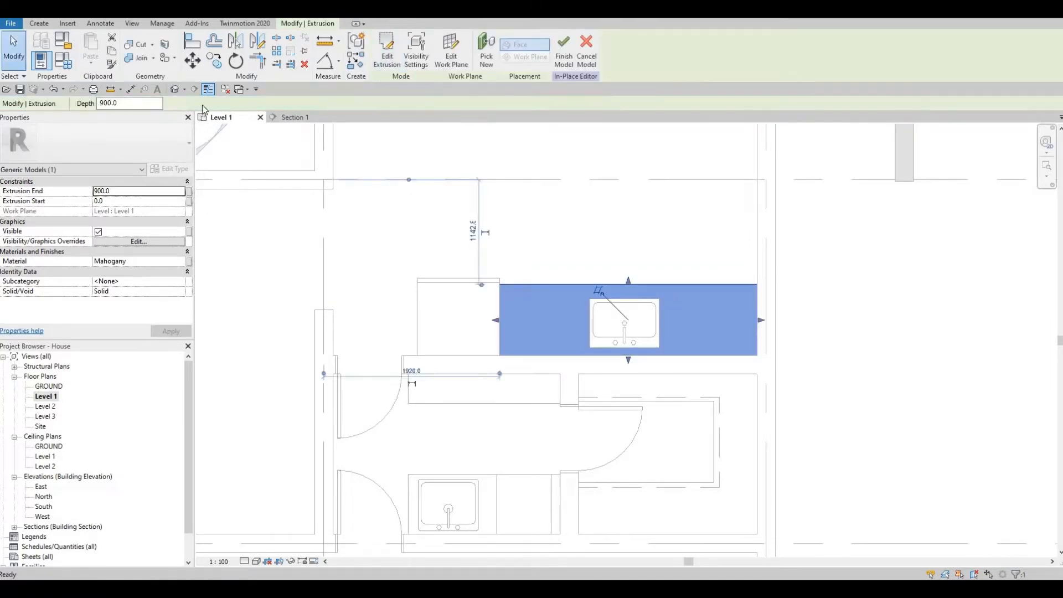
- Open the default 3D view and orbit in on the counter and sink beside the refrigerator
left_click(175, 90)
middle_click_drag(613, 290, 585, 274, "shift")
scroll(488, 361, "up", 8)
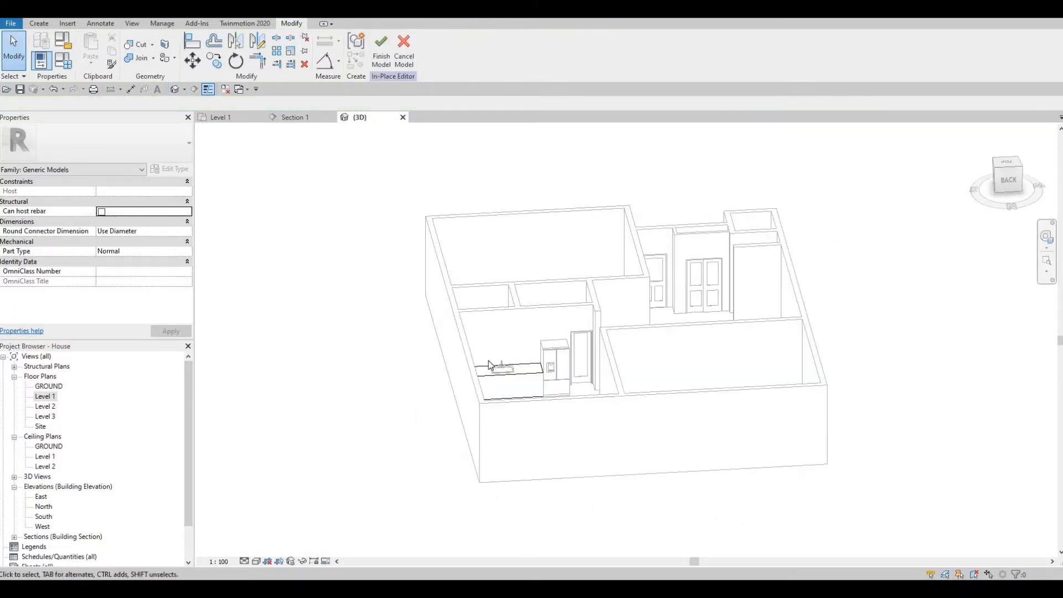
scroll(532, 357, "up", 3)
middle_click_drag(525, 374, 594, 308, "shift")
scroll(596, 310, "down", 4)
scroll(668, 338, "up", 2)
scroll(739, 324, "down", 4)
scroll(725, 325, "up", 2)
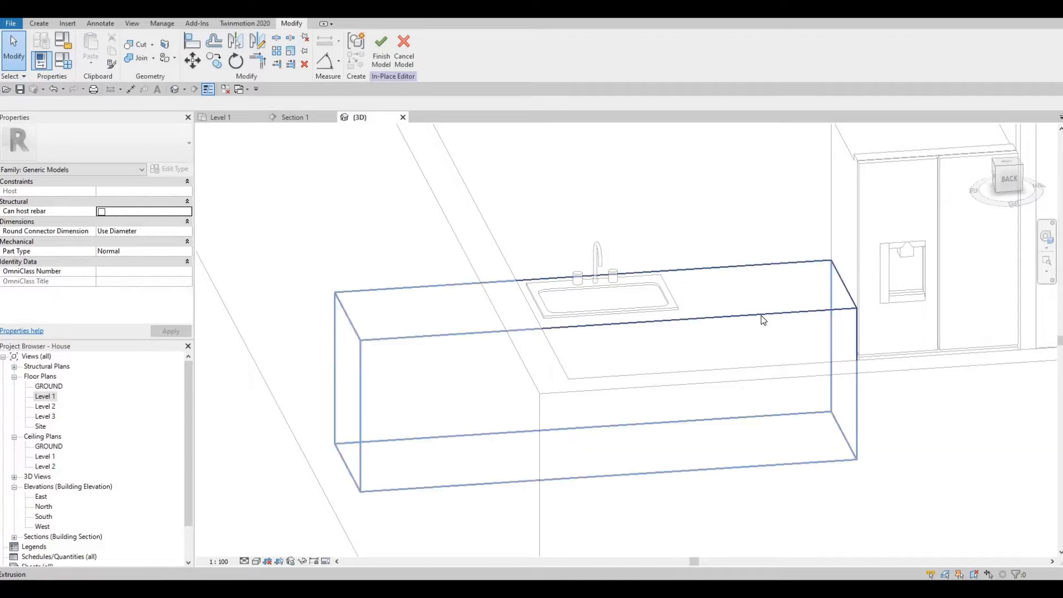
middle_click_drag(748, 342, 746, 427, "shift")
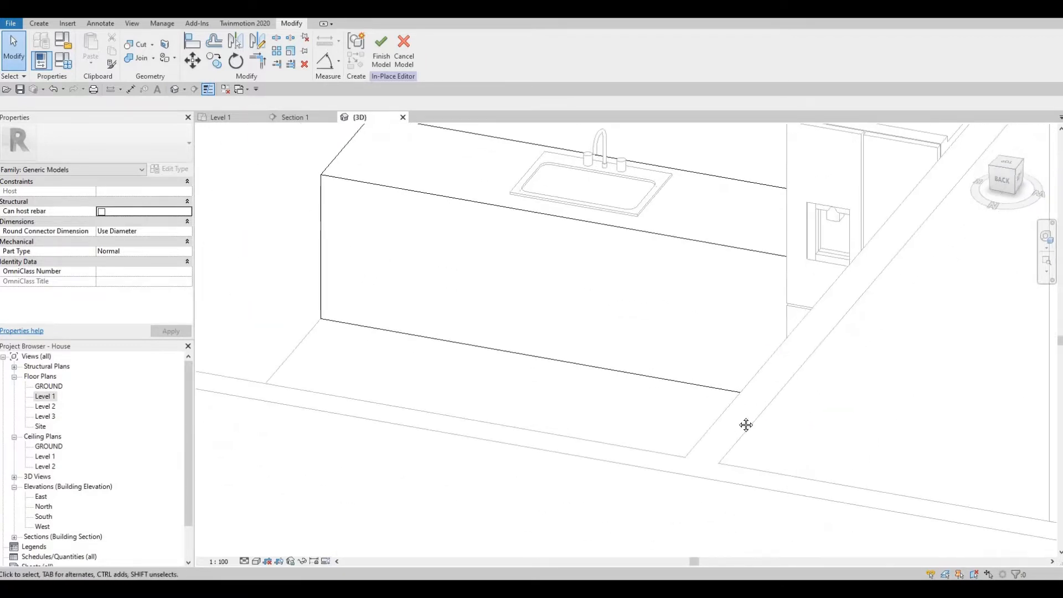
left_click(39, 23)
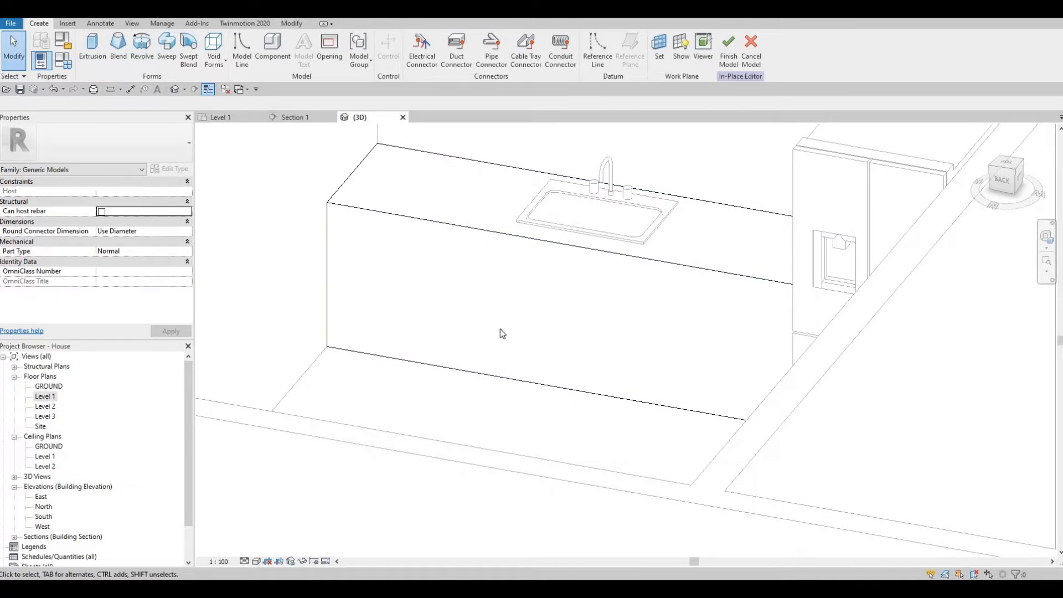
- Create a void sweep whose path is picked along the counter's bottom front edge
middle_click_drag(501, 333, 764, 415, "shift")
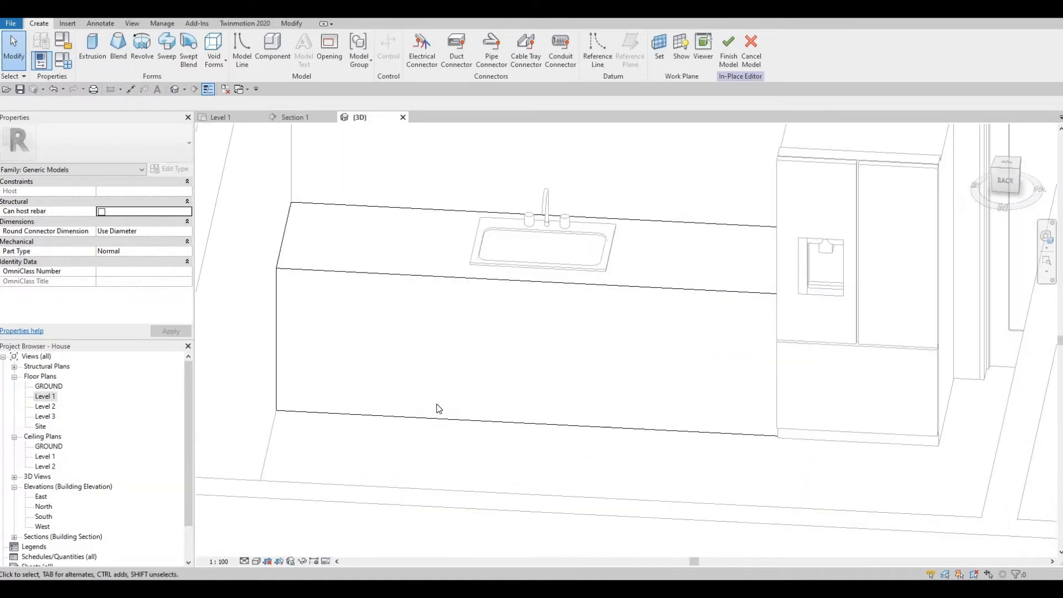
left_click(221, 63)
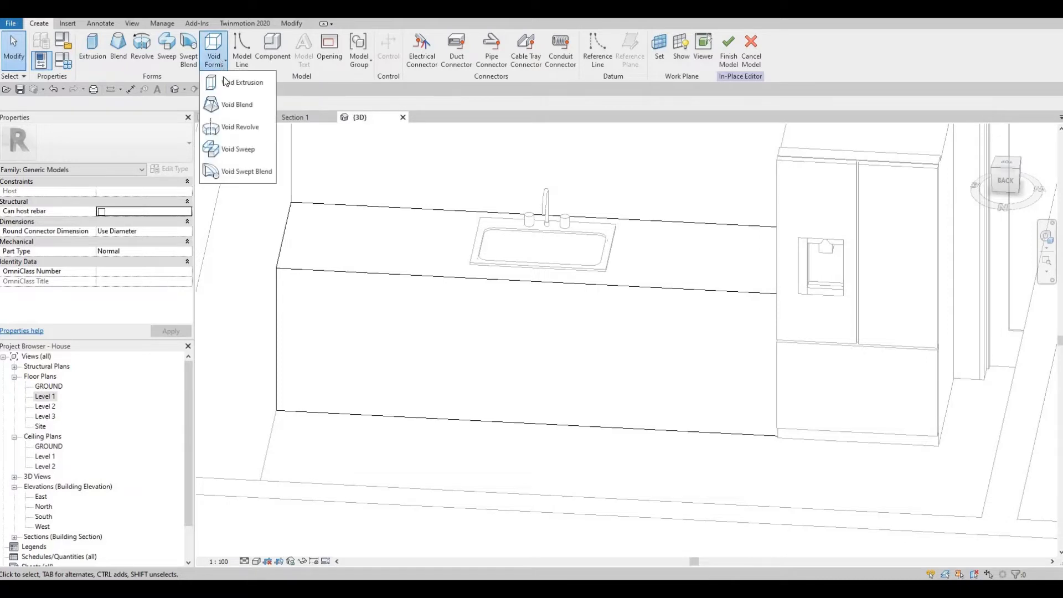
left_click(233, 153)
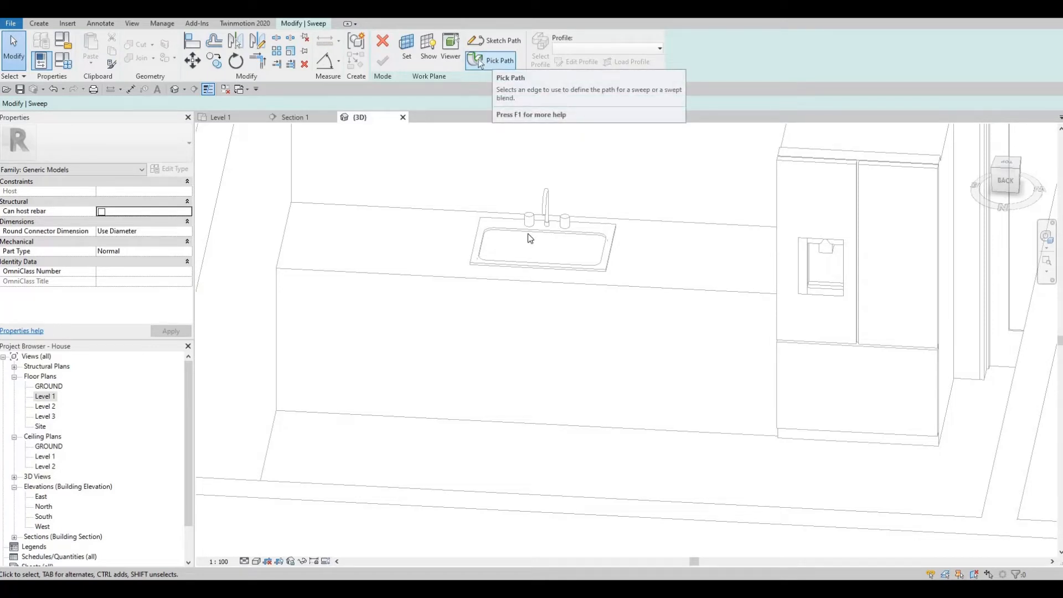
left_click(479, 61)
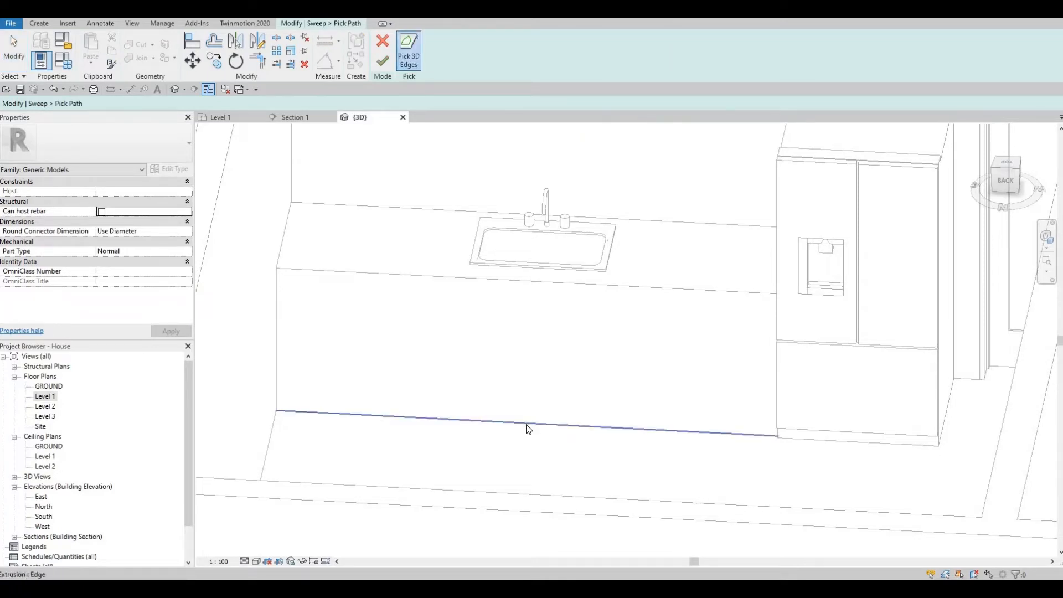
left_click(583, 443)
middle_click_drag(574, 399, 602, 260, "shift")
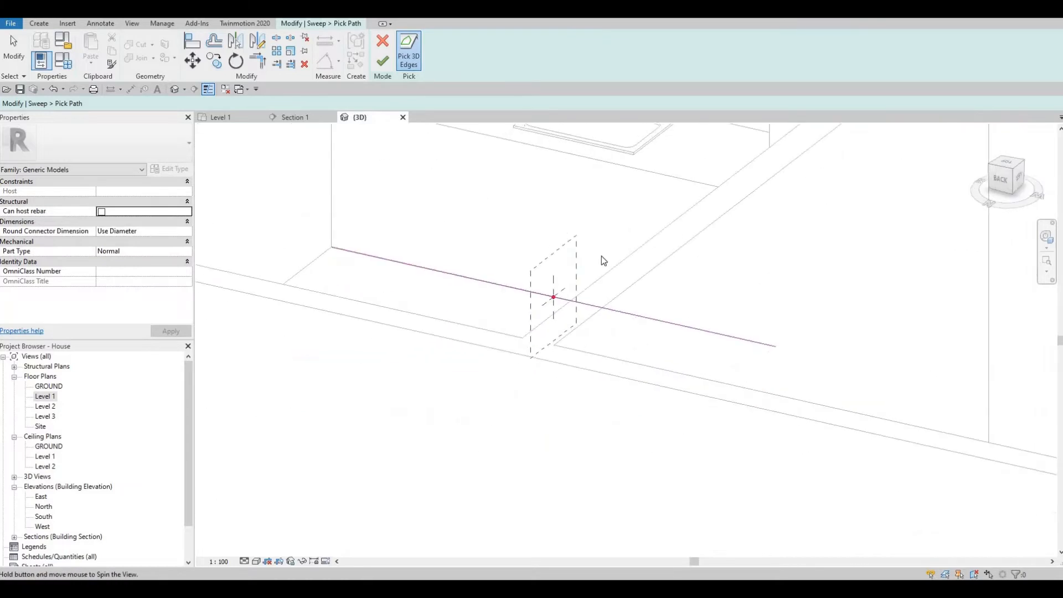
scroll(602, 256, "up", 4)
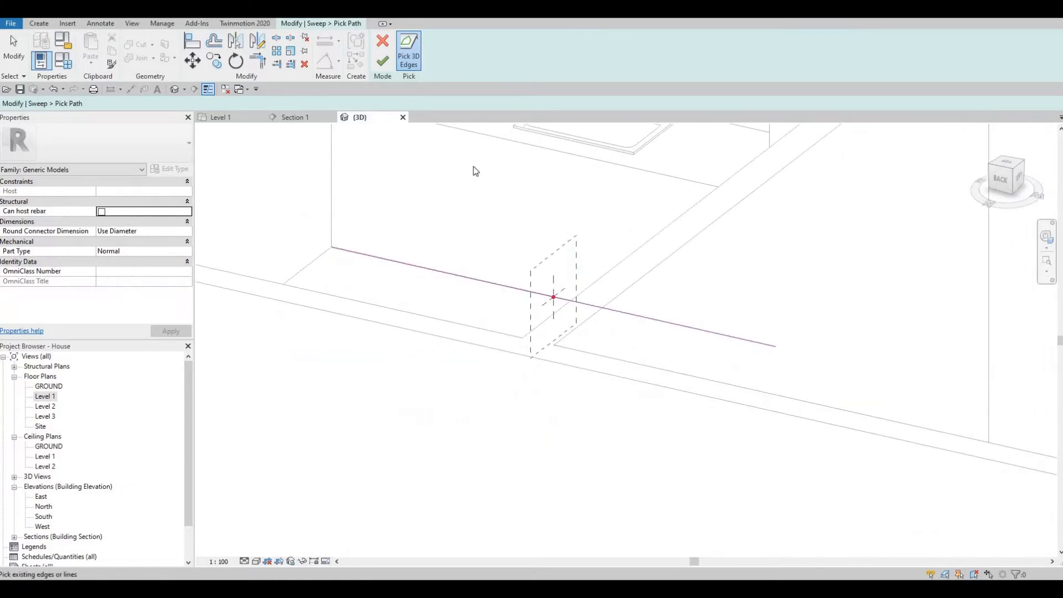
left_click(381, 62)
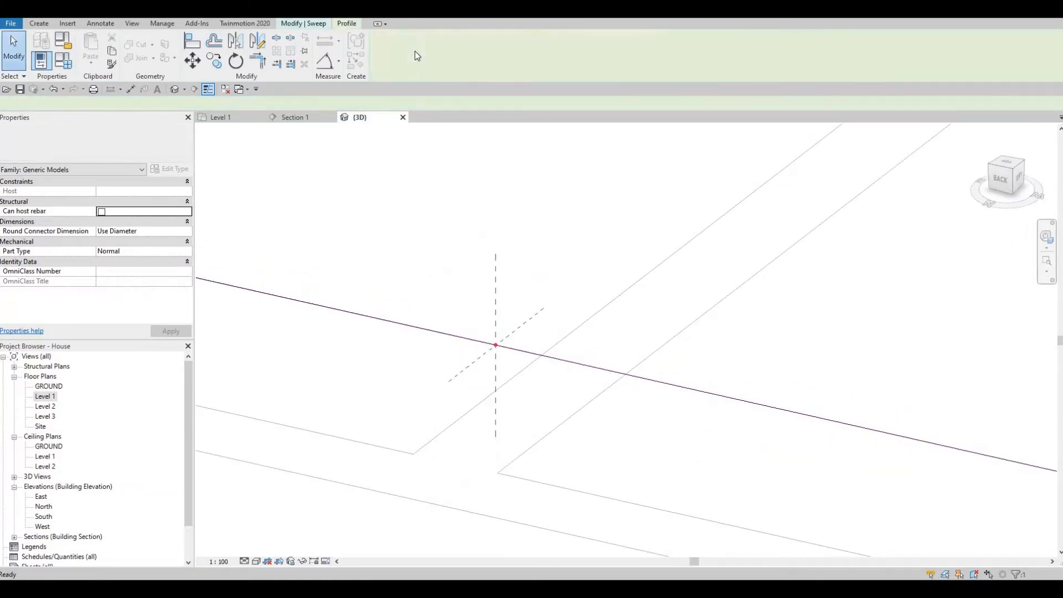
- Sketch a rectangular sweep profile at the start of the path
left_click(324, 25)
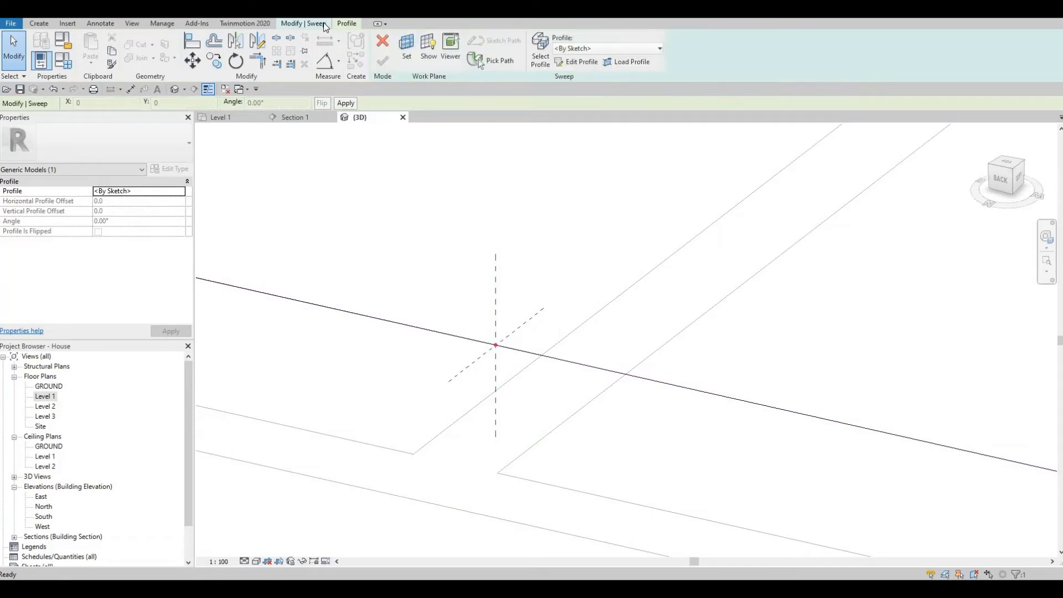
left_click(576, 62)
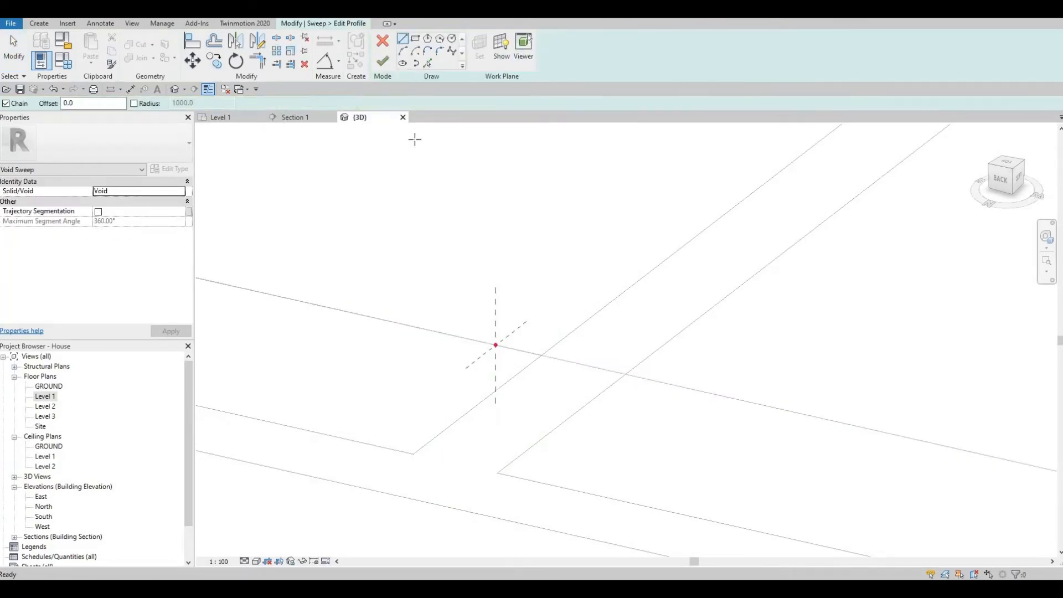
left_click(416, 40)
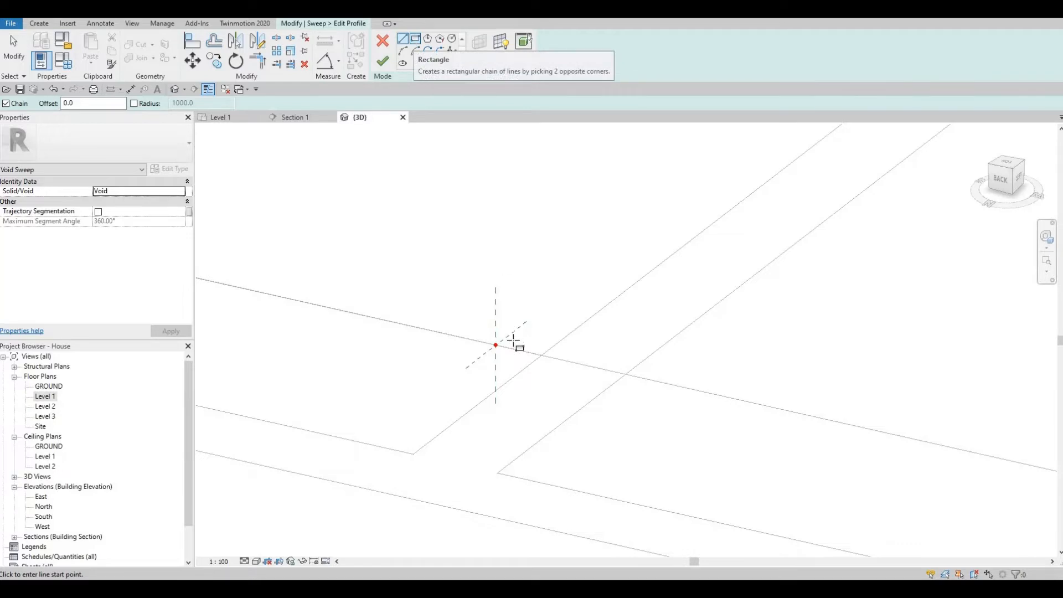
left_click(496, 344)
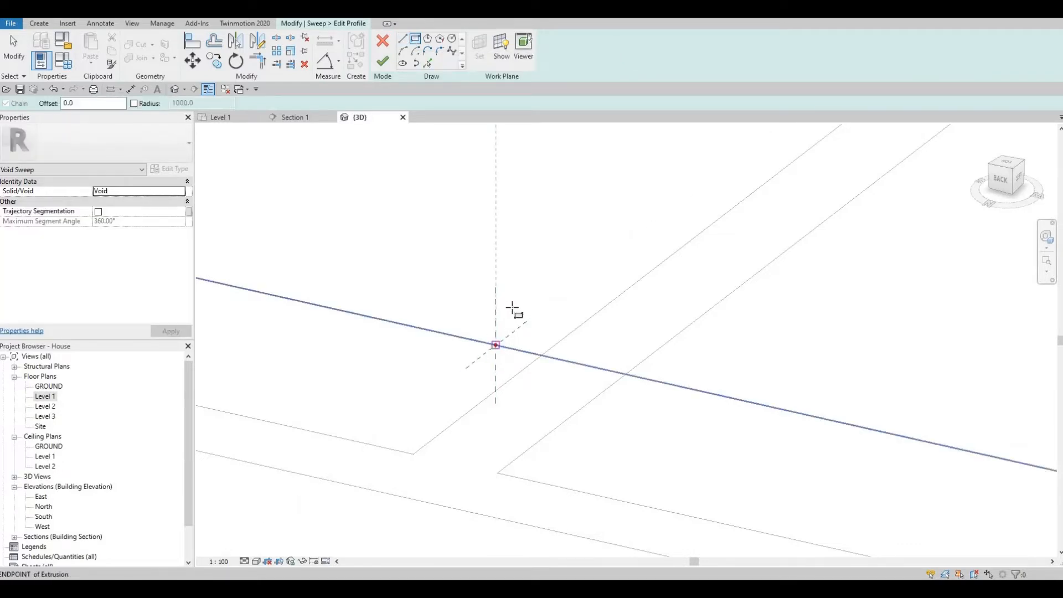
left_click(512, 306)
key("Escape")
scroll(506, 332, "up", 5)
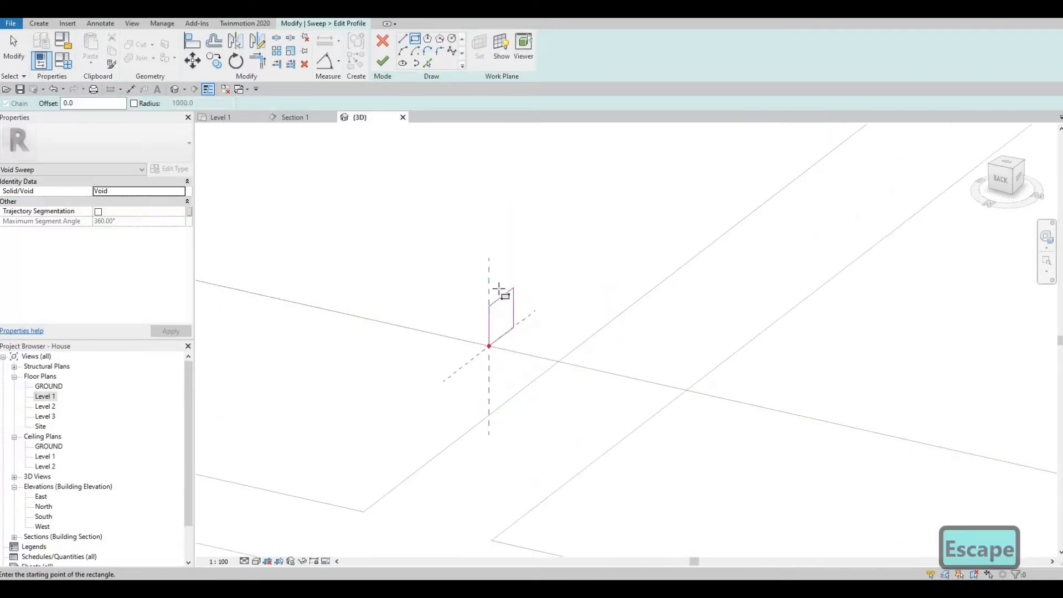
key("Escape")
key("Escape")
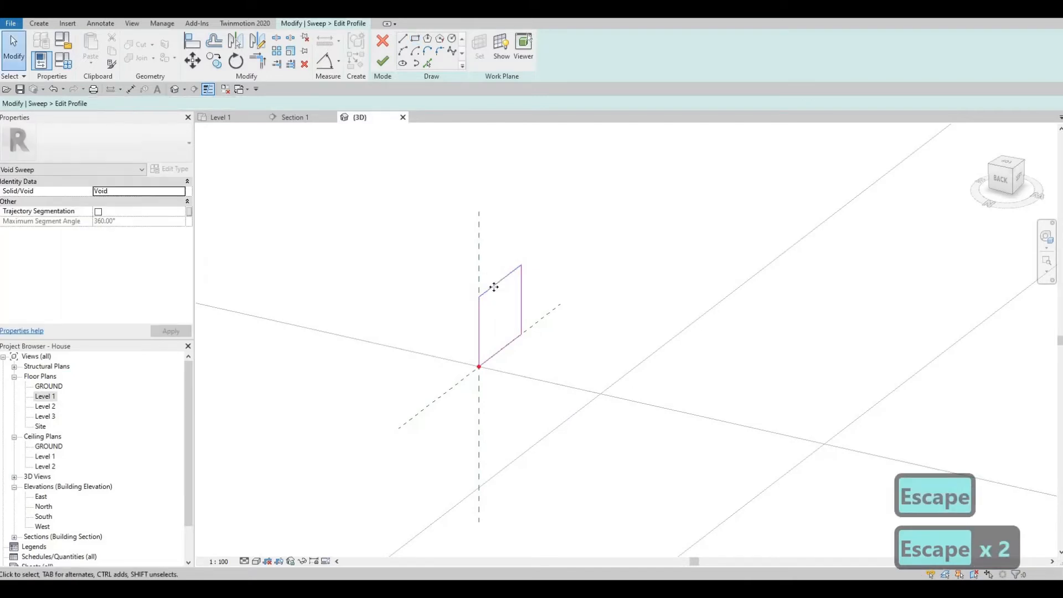
- Dimension the profile rectangle to 100 tall and 50 deep
left_click(466, 343)
left_click(463, 339)
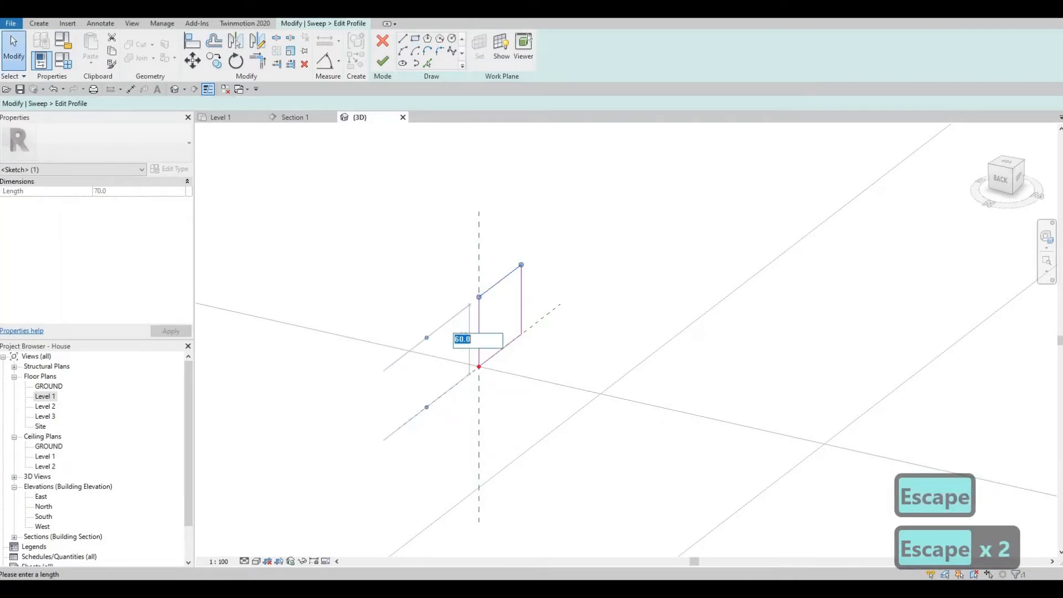
type("100")
key("Return")
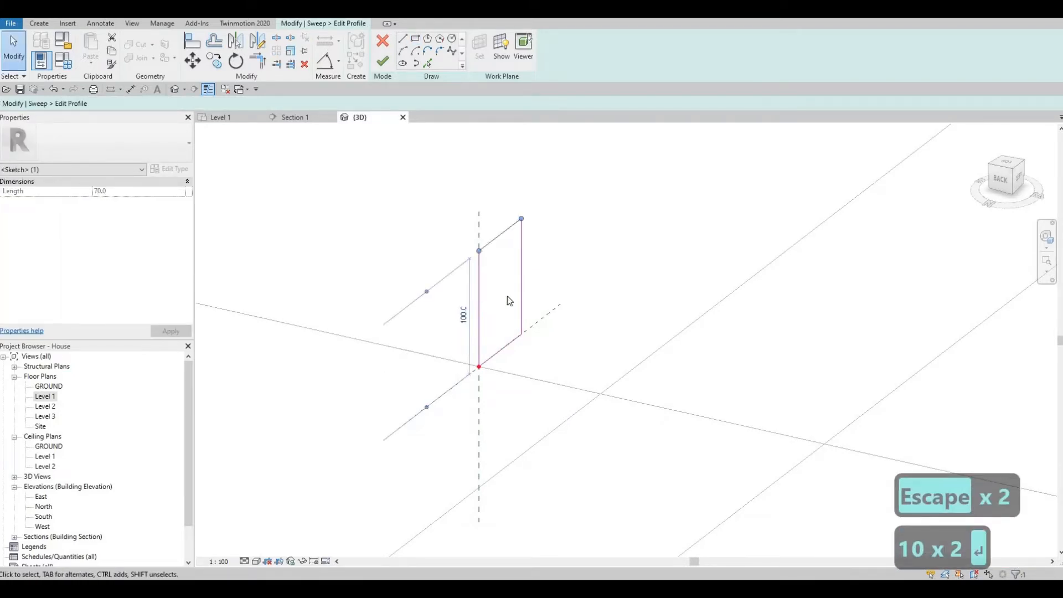
key("Escape")
left_click(523, 276)
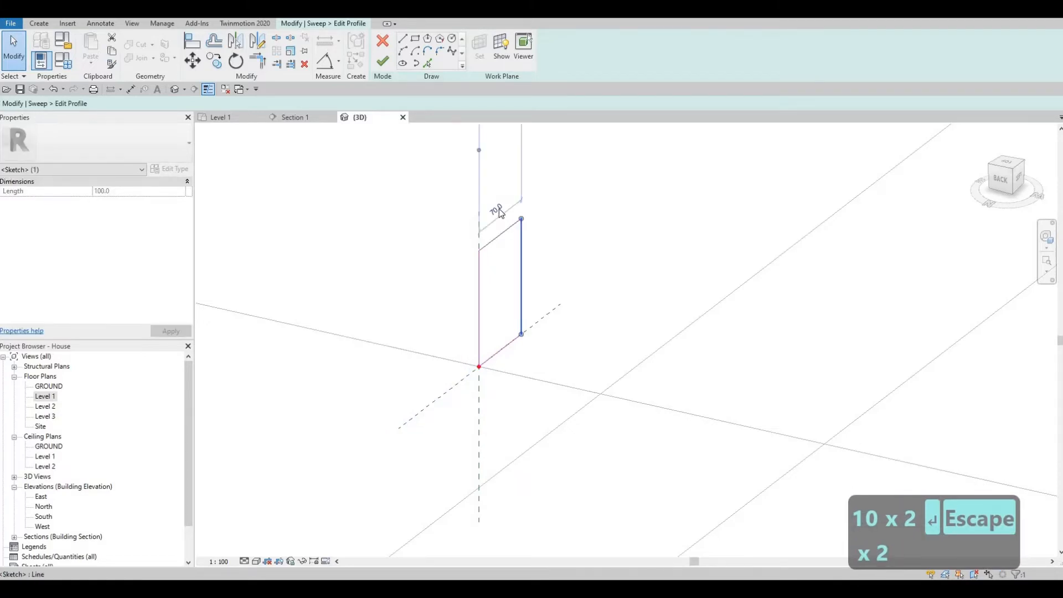
left_click(500, 212)
type("50")
key("Return")
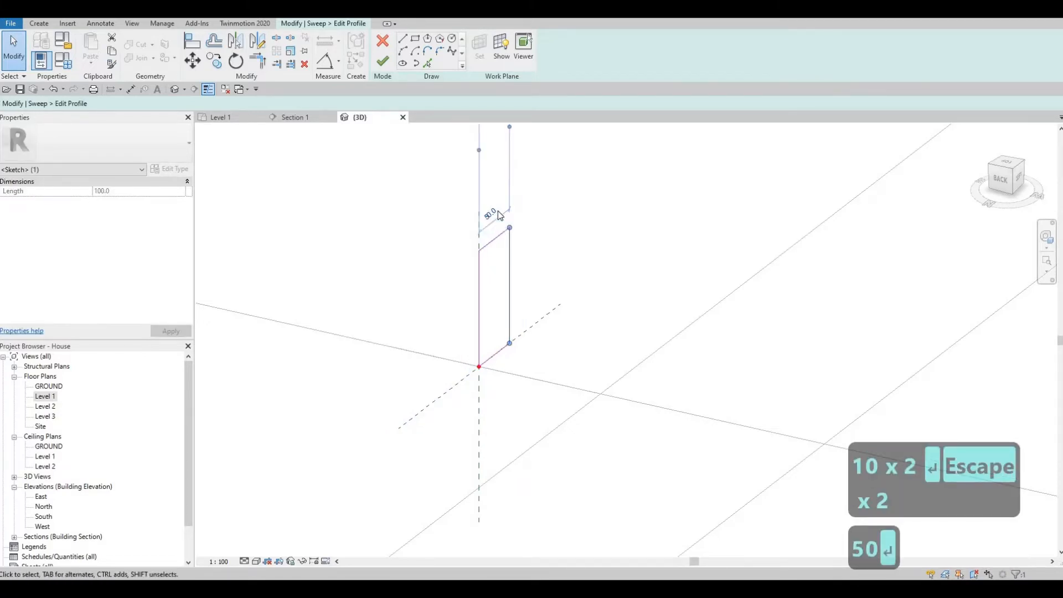
scroll(496, 221, "down", 5)
key("Escape")
- Check the profile against the counter and finish the profile sketch
mouse_move(542, 276)
middle_mouse_down("shift")
mouse_move(520, 328)
mouse_move(565, 291)
middle_mouse_up("shift")
scroll(544, 283, "down", 2)
scroll(510, 332, "down", 2)
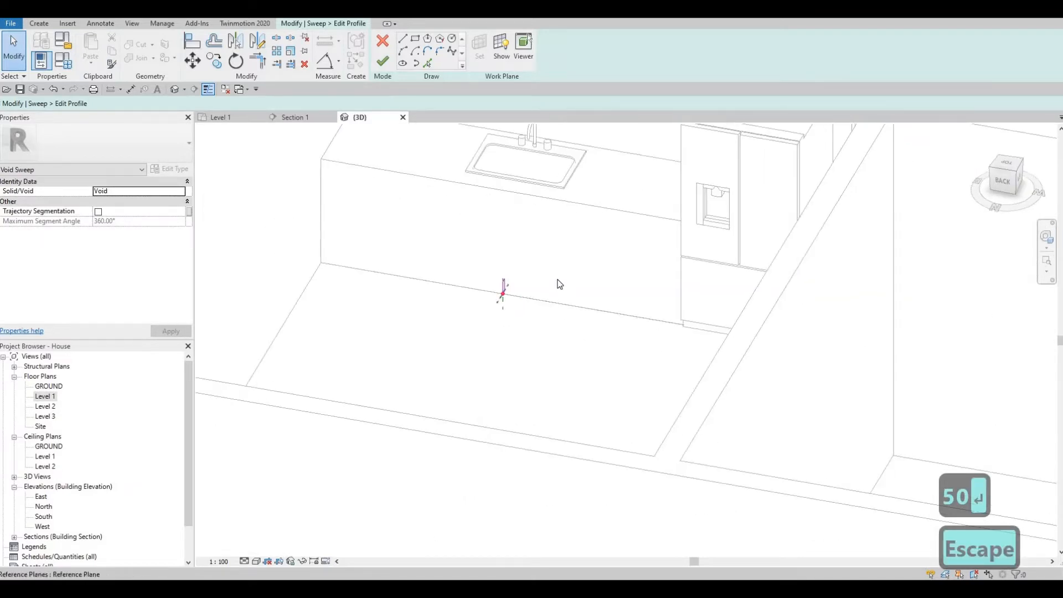
scroll(557, 283, "up", 2)
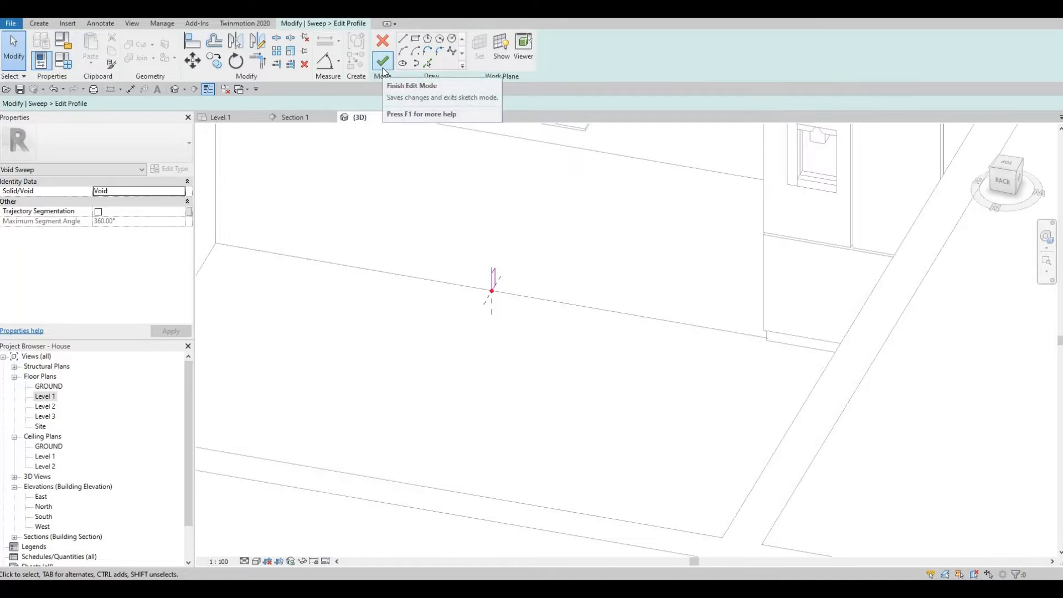
left_click(382, 66)
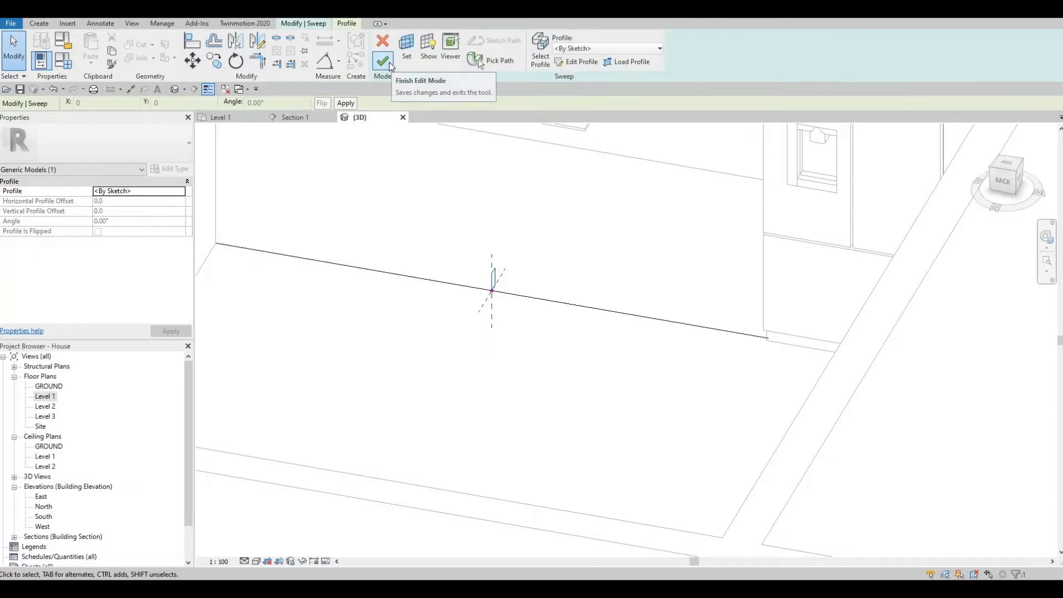
- Finish the void sweep, cut the toe-kick recess into the counter, and return to the Level 1 plan
left_click(390, 61)
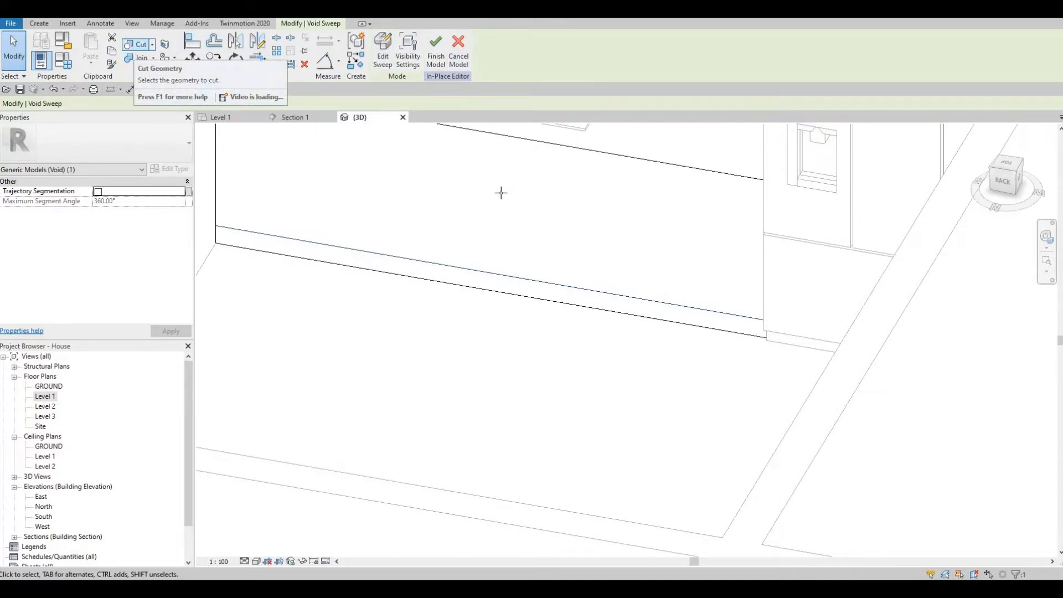
left_click(240, 246)
left_click(240, 247)
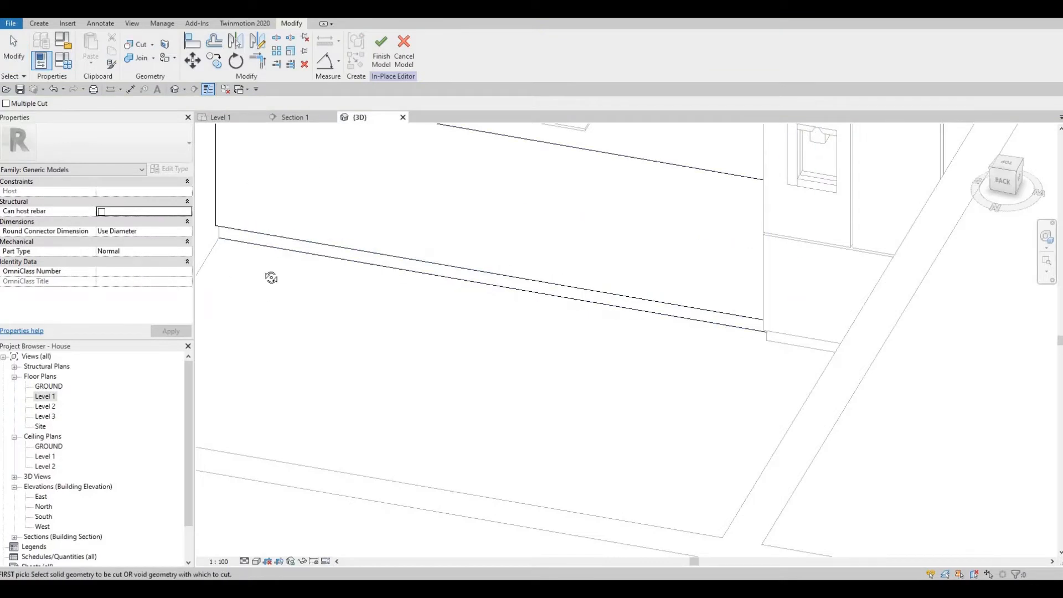
middle_click_drag(272, 278, 567, 296, "shift")
scroll(567, 296, "down", 2)
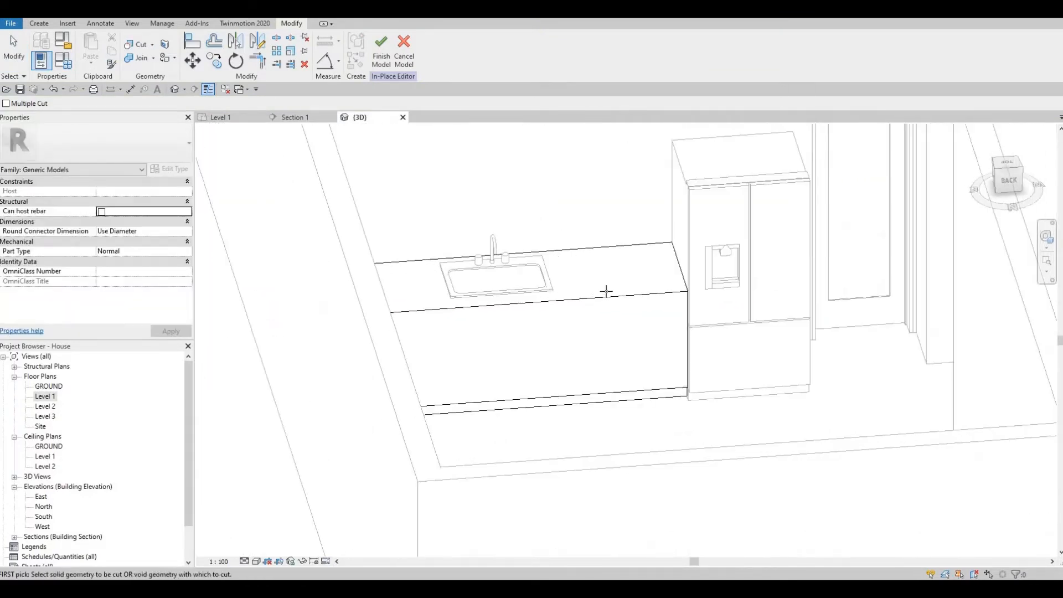
scroll(606, 291, "down", 2)
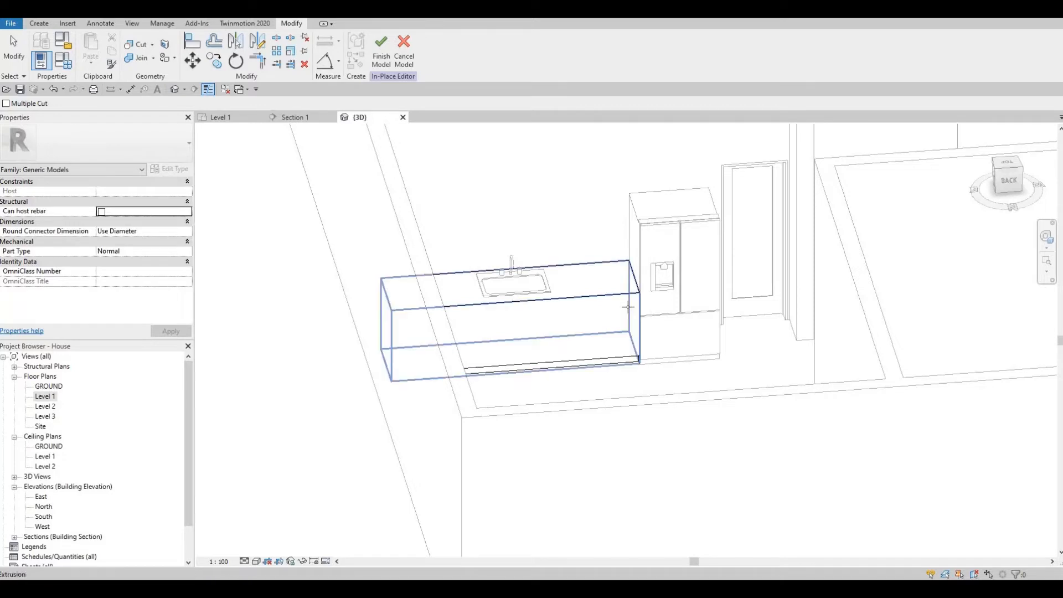
scroll(627, 304, "up", 2)
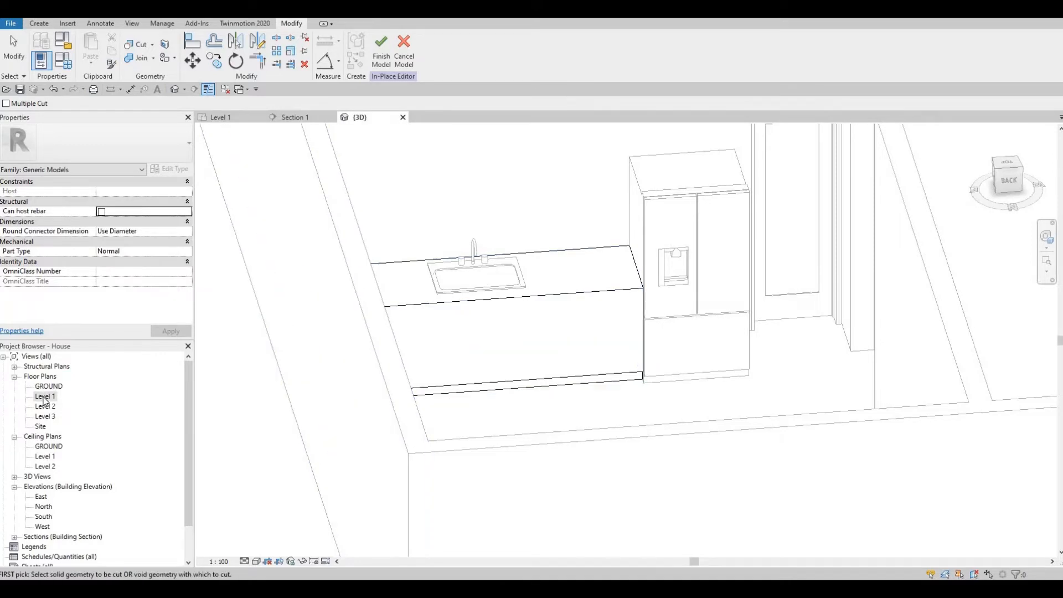
double_click(44, 401)
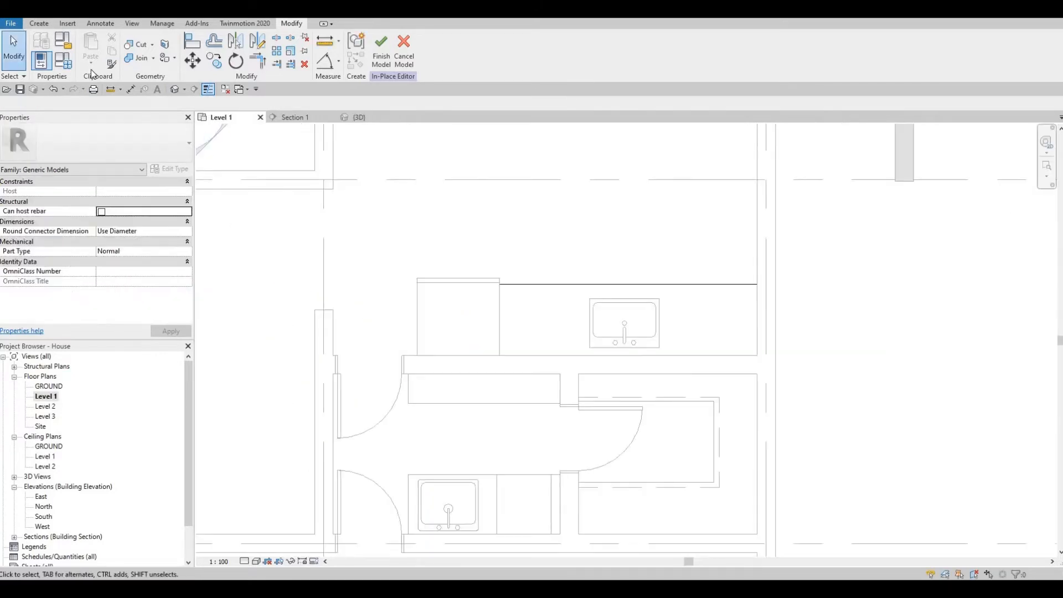
- Start a rectangular extrusion with Extrusion Start 900 and Extrusion End 925
left_click(39, 23)
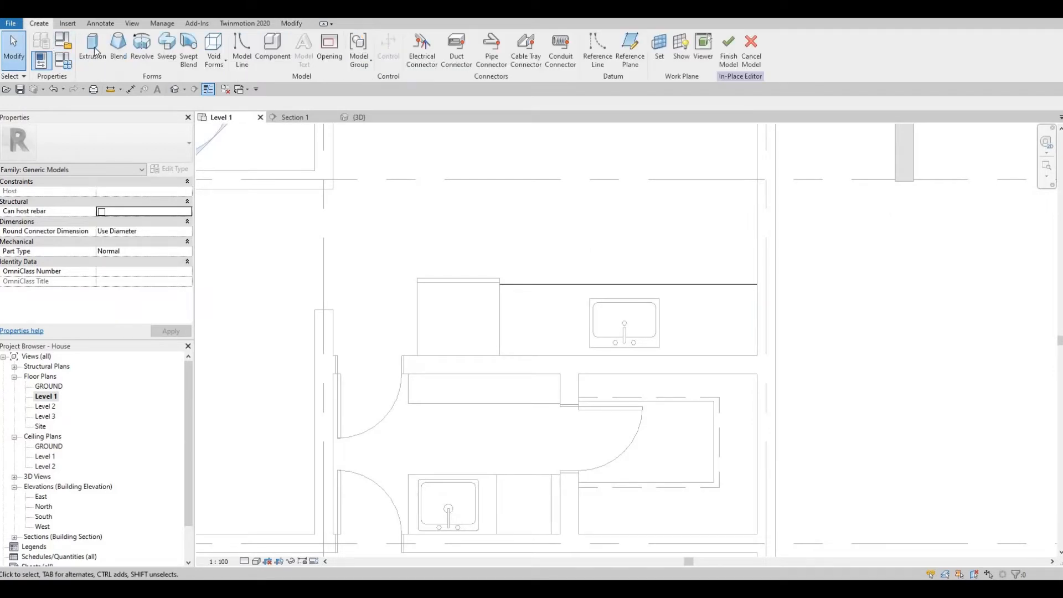
left_click(93, 51)
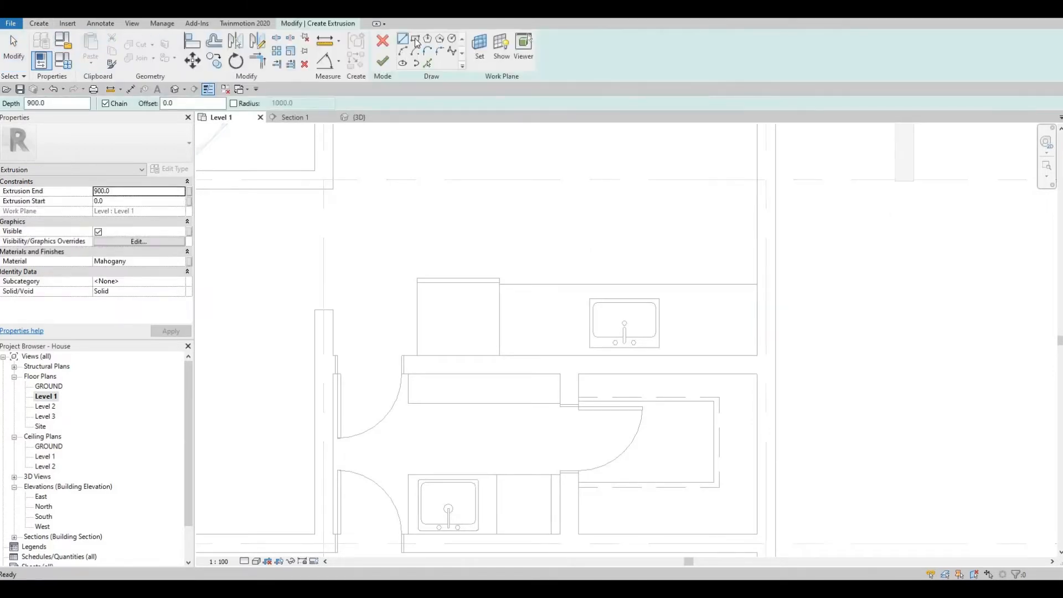
left_click(416, 40)
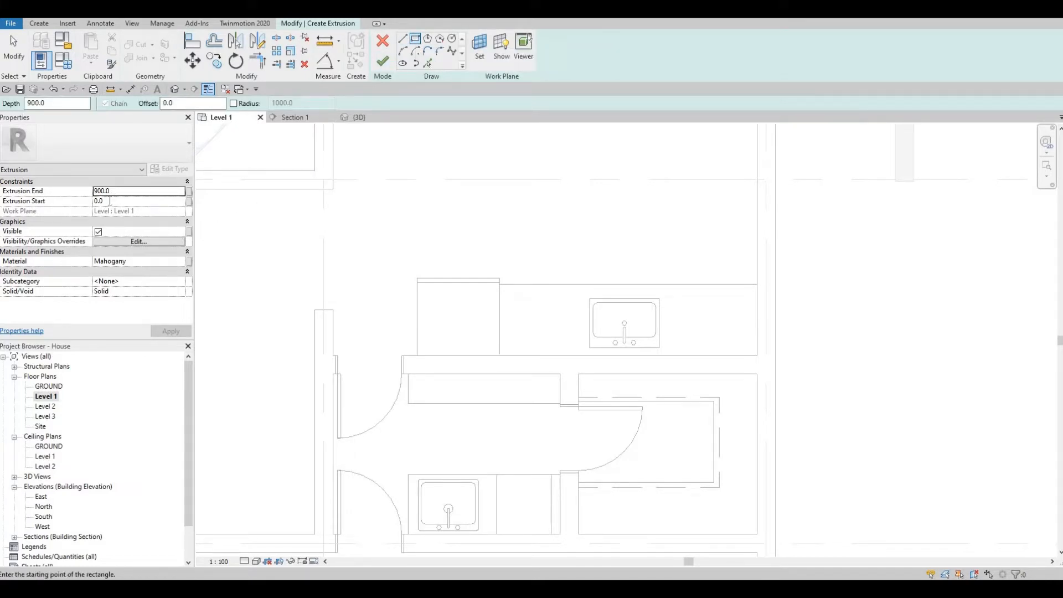
left_click(110, 201)
type("900")
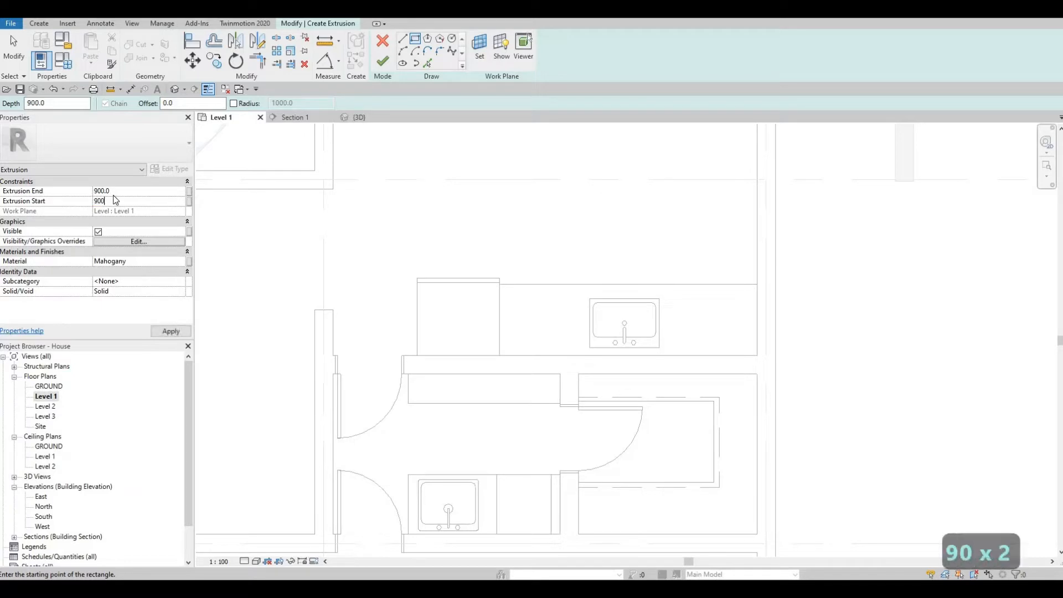
left_click(116, 191)
type("925")
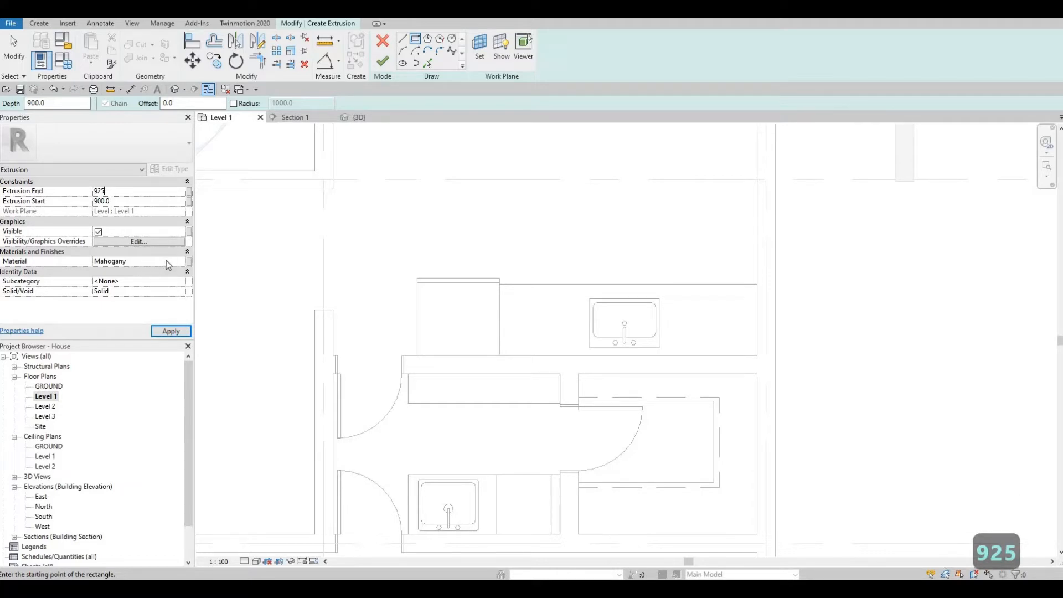
left_click(181, 262)
- Assign Fieldstone from AEC Materials > Stone as the extrusion's material
left_click(181, 261)
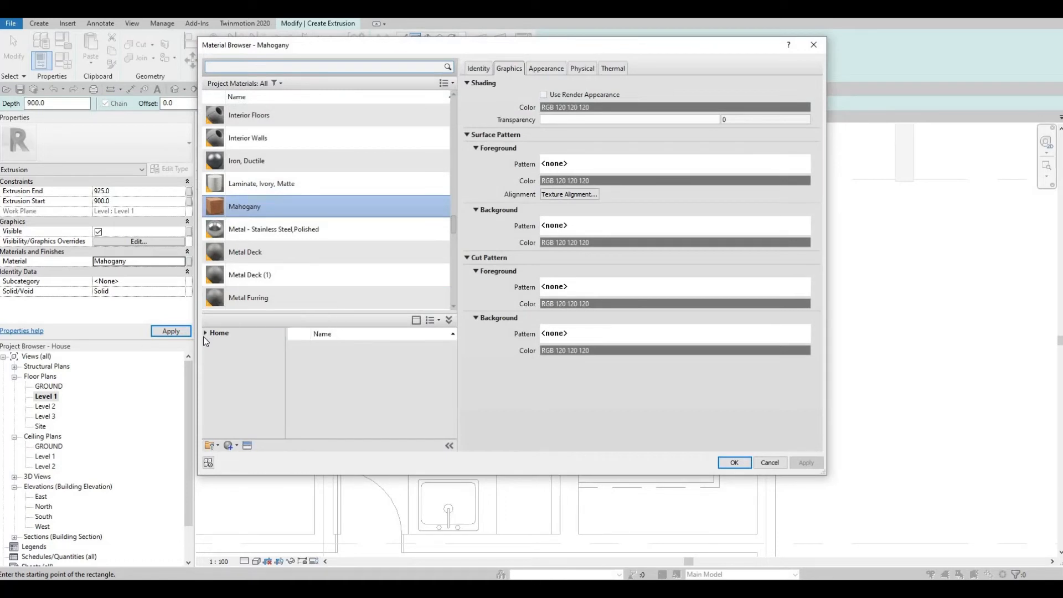
left_click(205, 334)
left_click(210, 355)
scroll(260, 415, "down", 3)
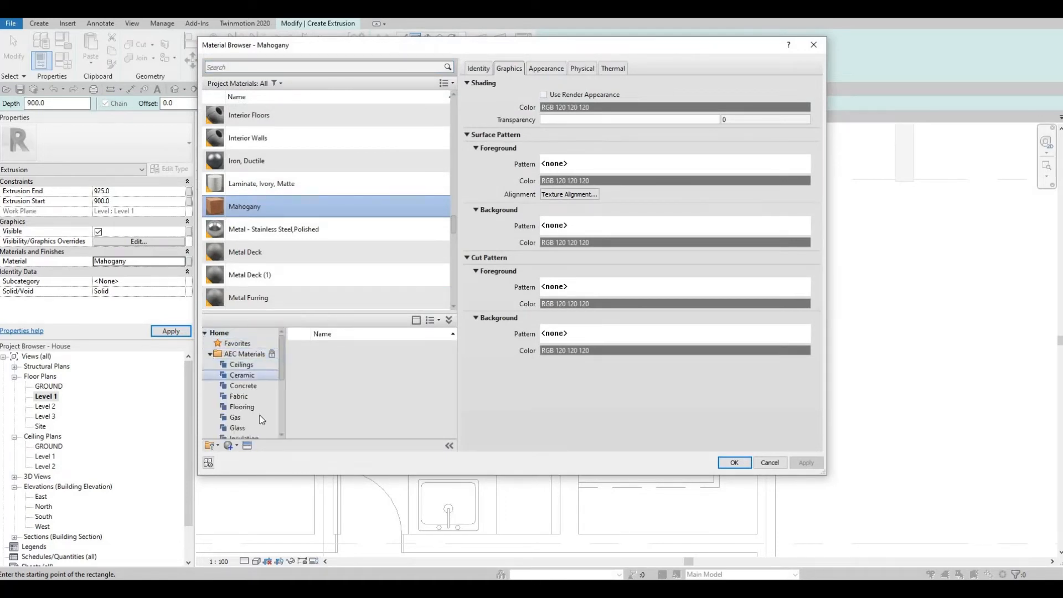
scroll(249, 421, "down", 2)
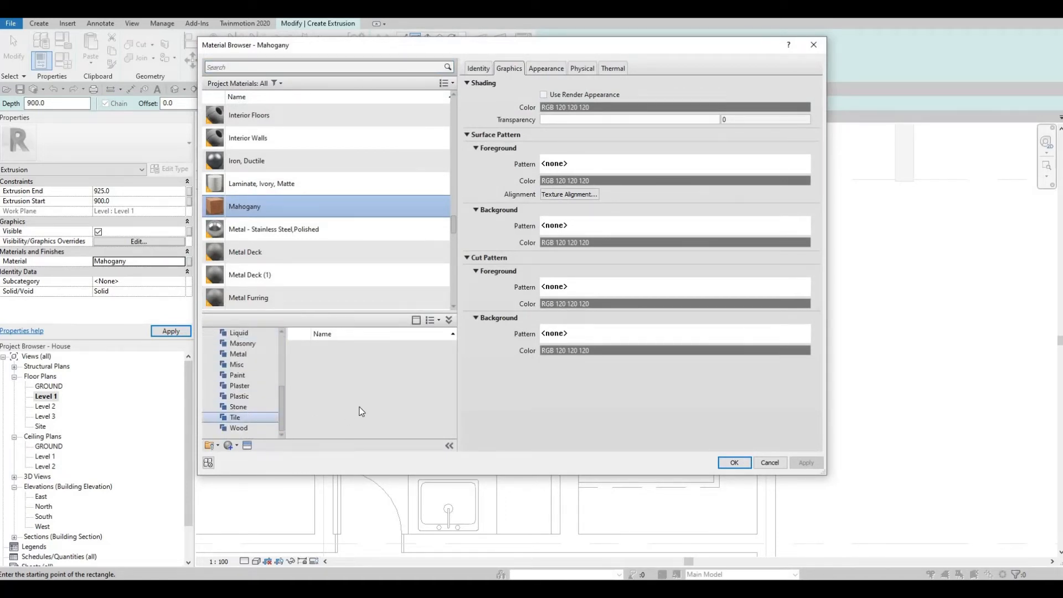
left_click(238, 408)
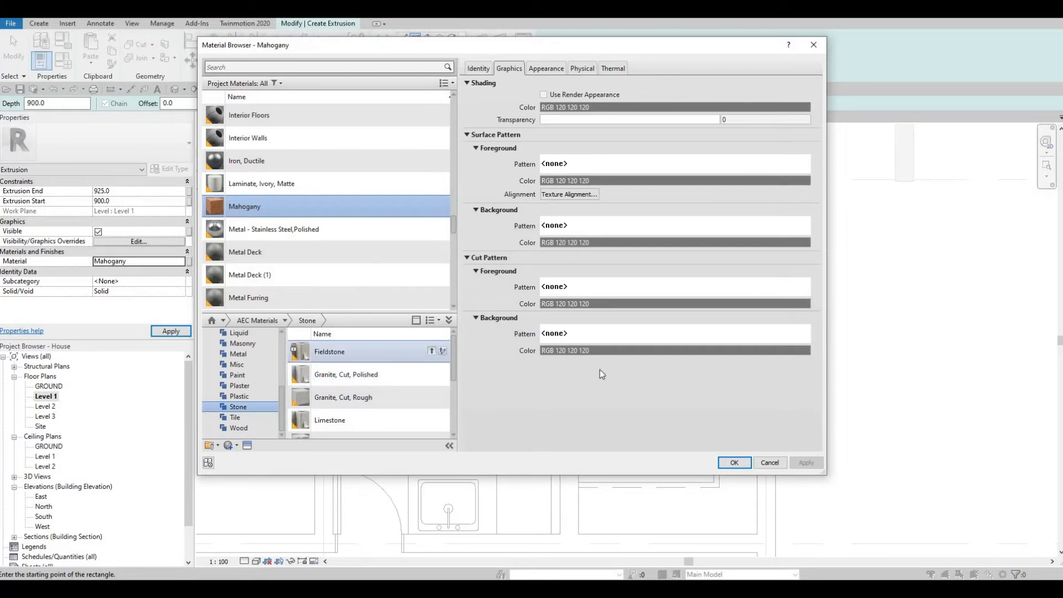
left_click(432, 350)
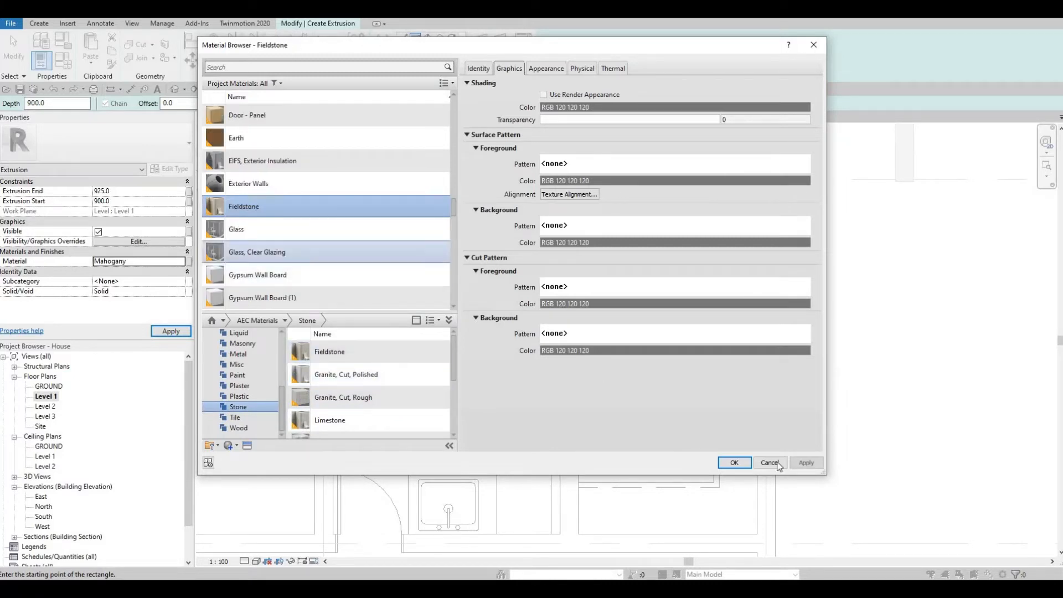
left_click(741, 464)
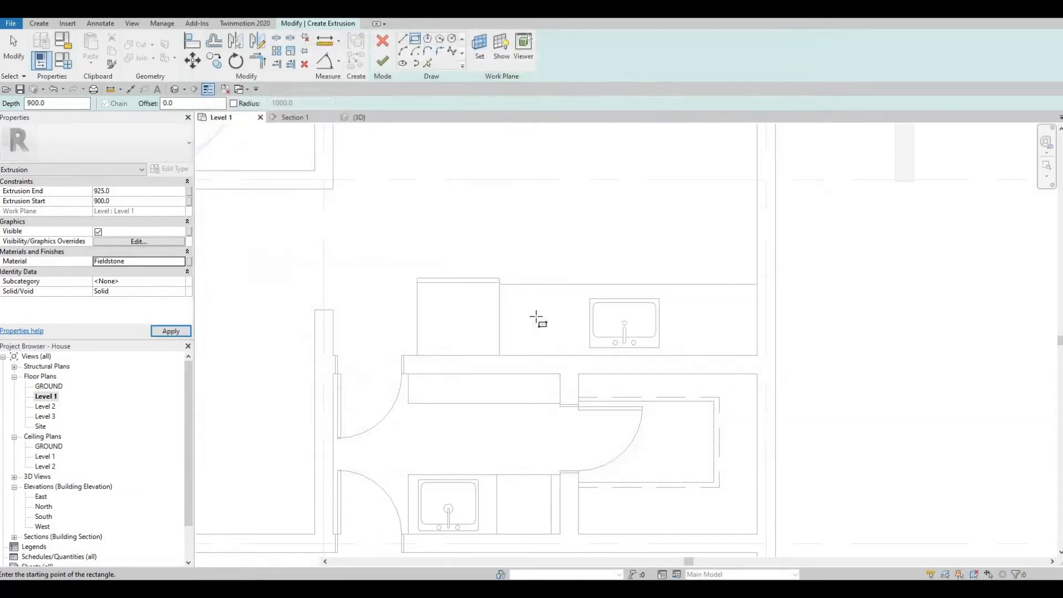
- Draw the countertop rectangle corner to corner over the counter, finish it, and view it in 3D
scroll(499, 283, "up", 2)
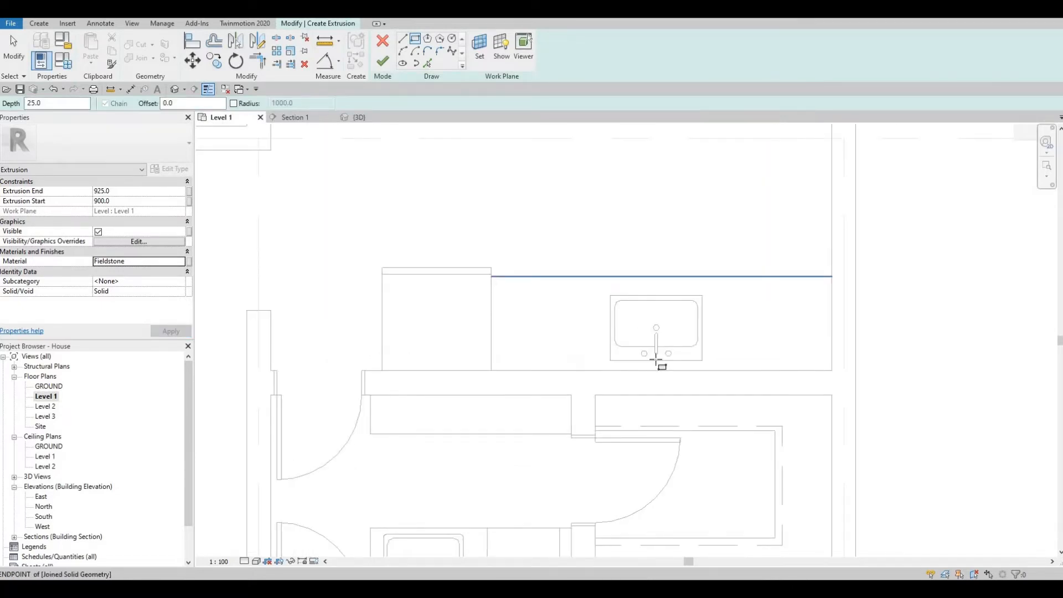
left_click(492, 276)
left_click(832, 370)
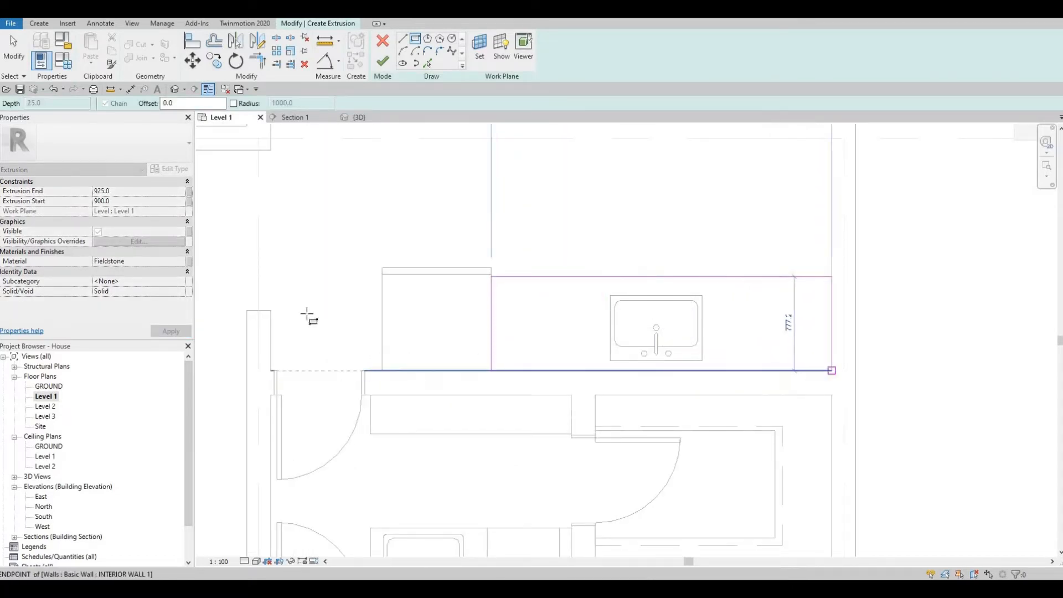
left_click(382, 63)
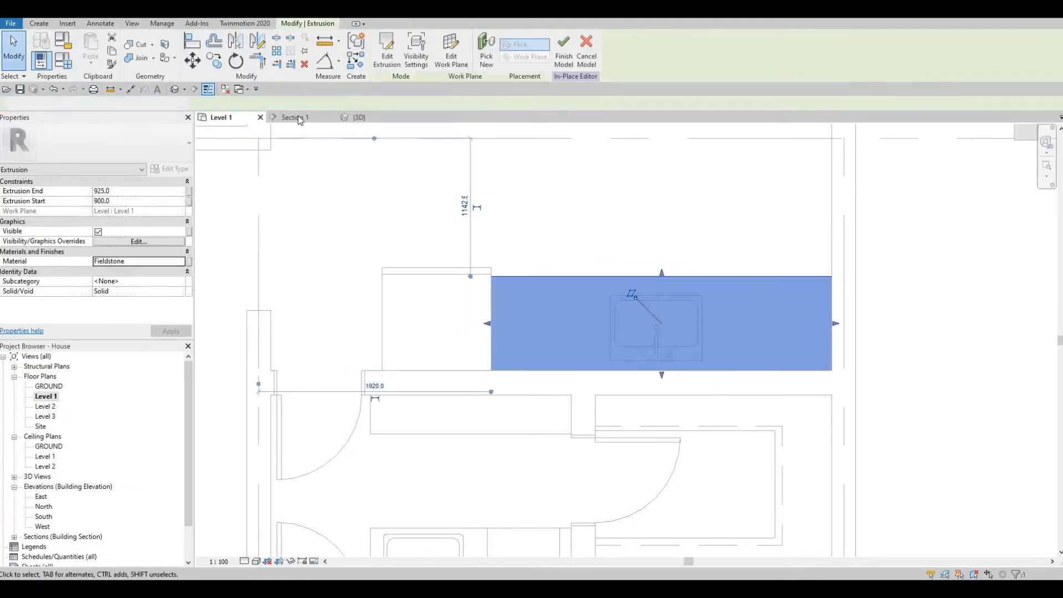
left_click(360, 117)
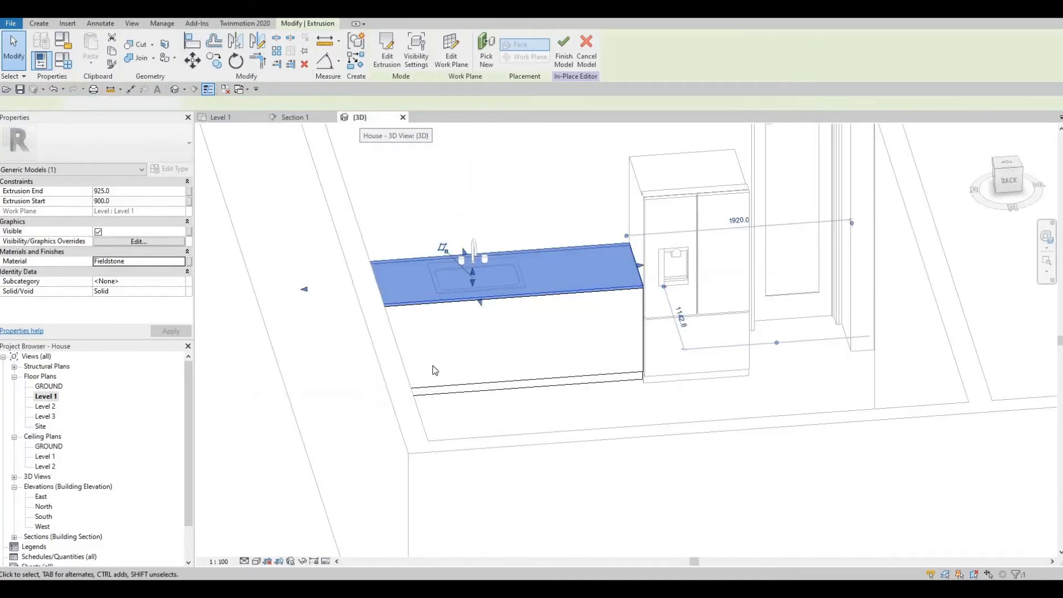
key("Escape")
key("Escape")
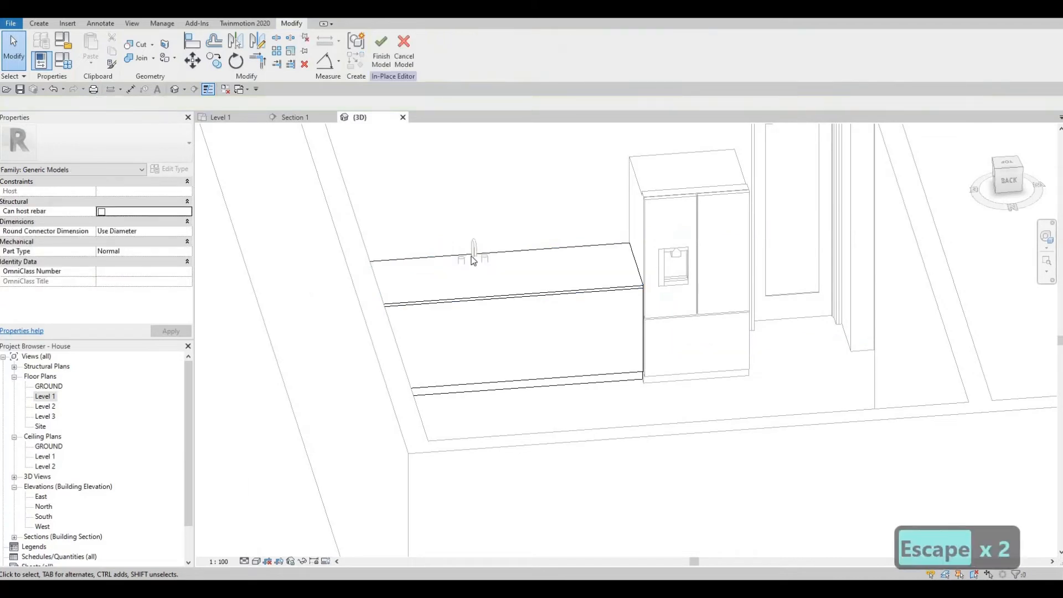
scroll(473, 260, "up", 2)
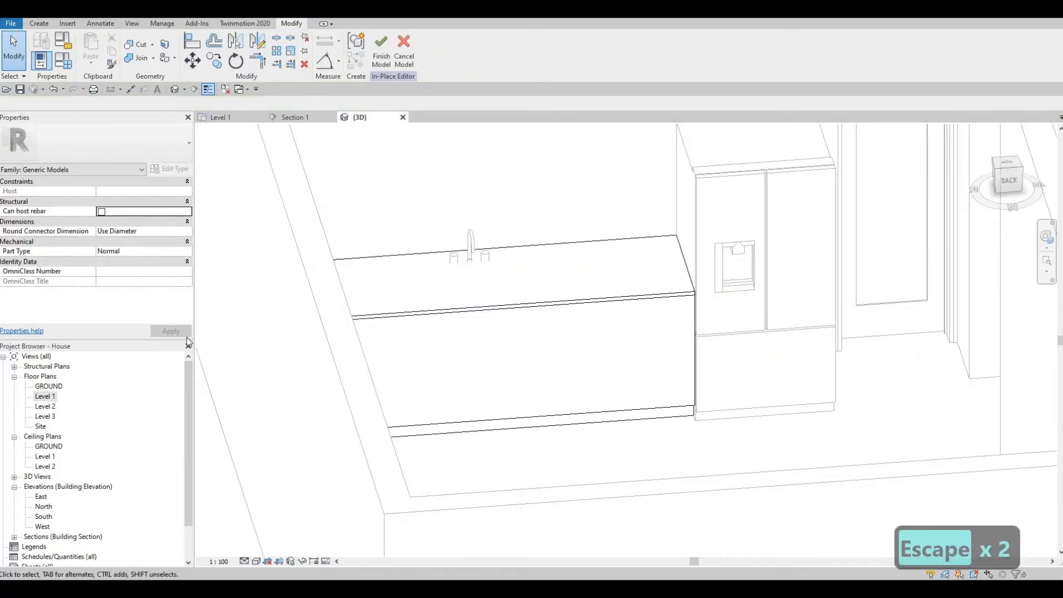
- Finish the in-place counter model while framing the counter in Section 1
left_click(301, 119)
middle_click_drag(610, 363, 467, 309)
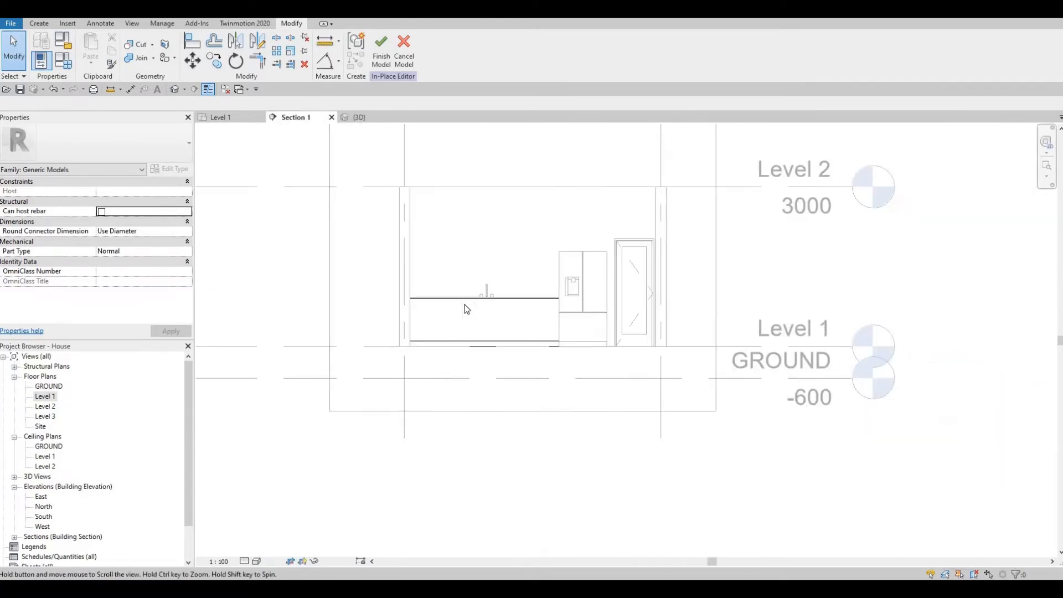
scroll(506, 266, "up", 5)
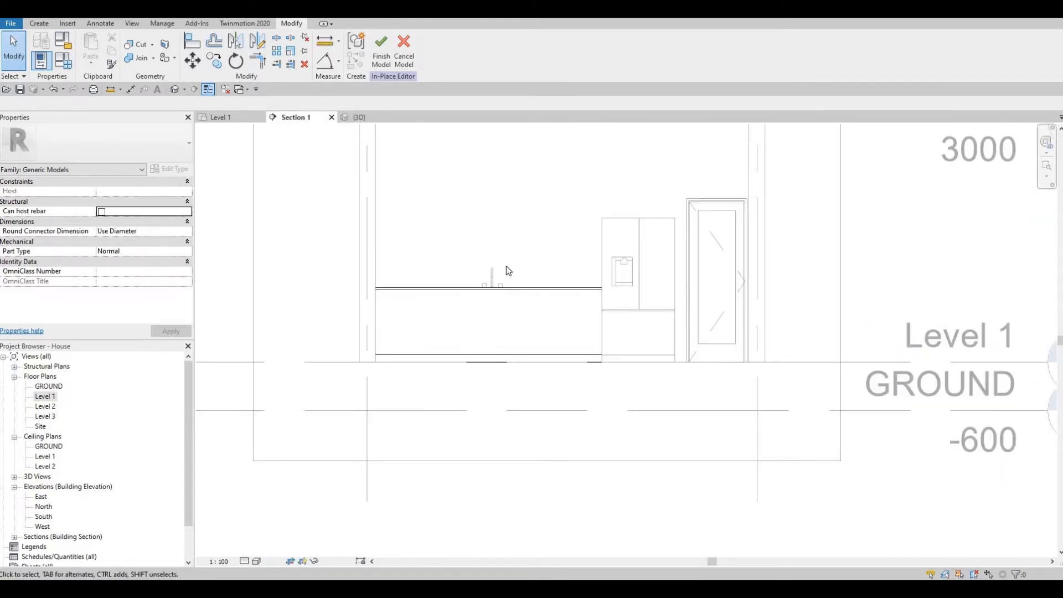
left_click(380, 58)
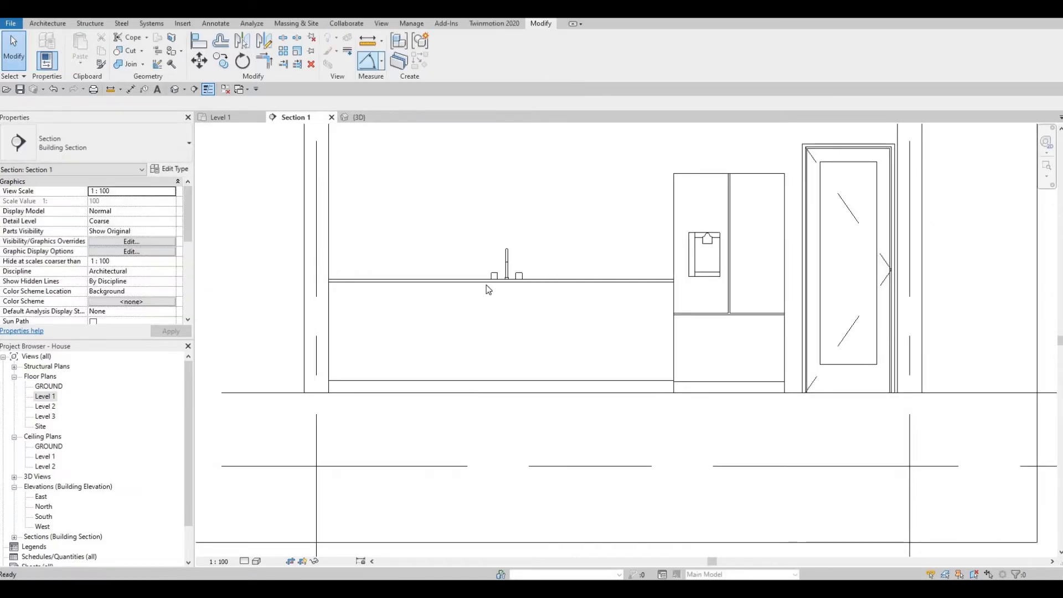
- Raise the kitchen sink 50 above Level 1 and align it to the countertop's top surface
scroll(507, 258, "up", 2)
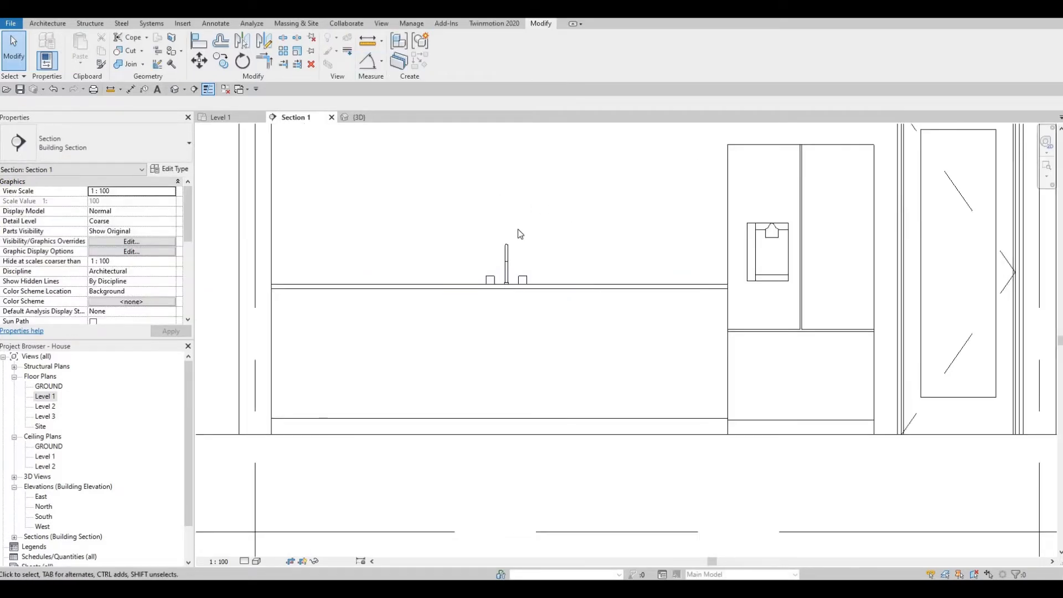
left_click(518, 313)
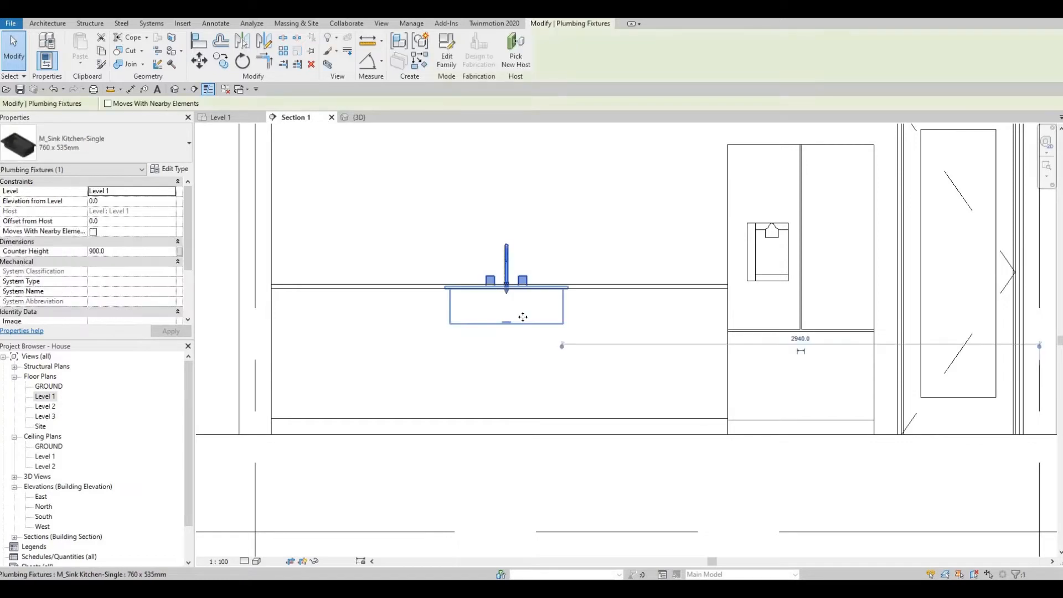
scroll(538, 342, "up", 2)
scroll(538, 343, "up", 2)
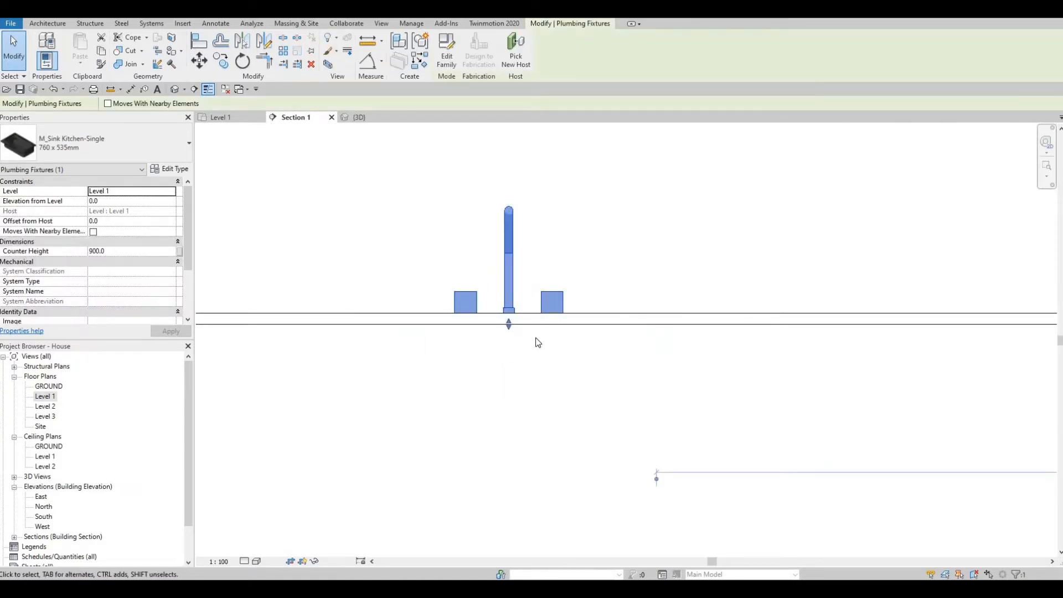
key("Up")
key("Up")
key("Up")
key("Up")
key("Up")
key("Up")
key("Up")
key("Up")
key("Up")
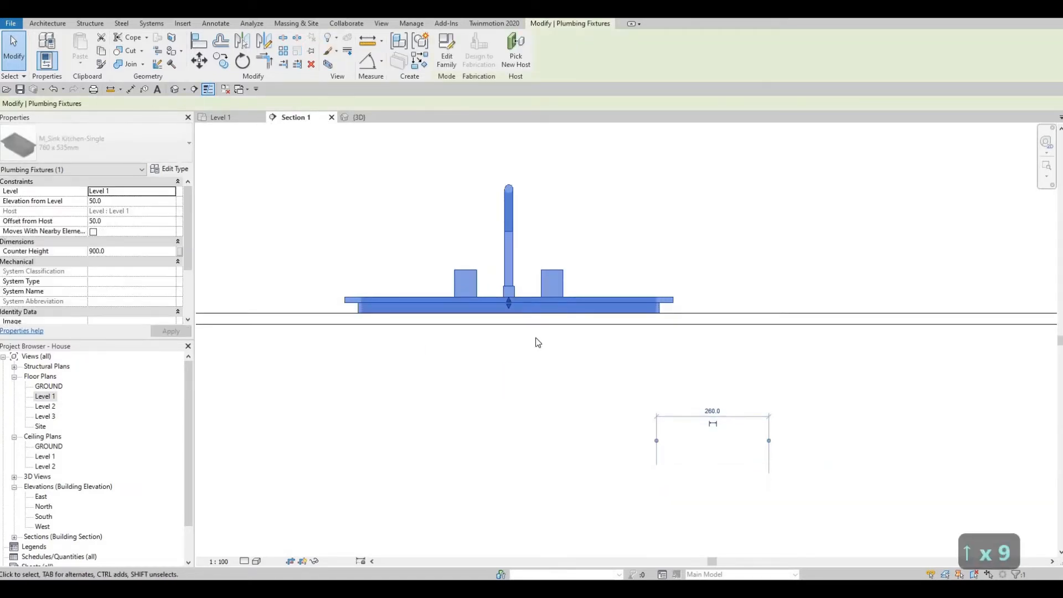
key("Escape")
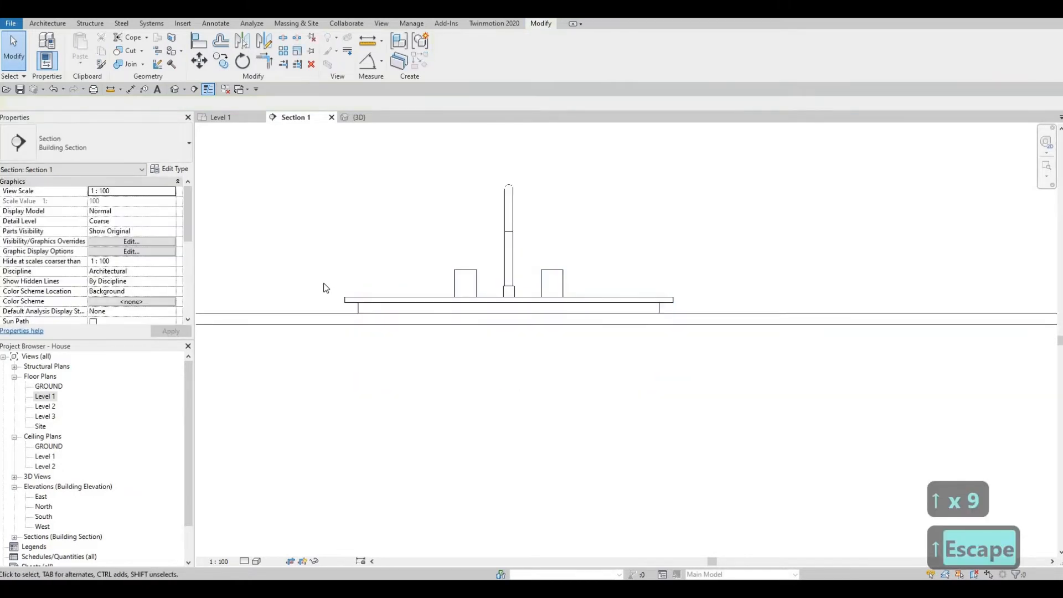
key("a")
key("l")
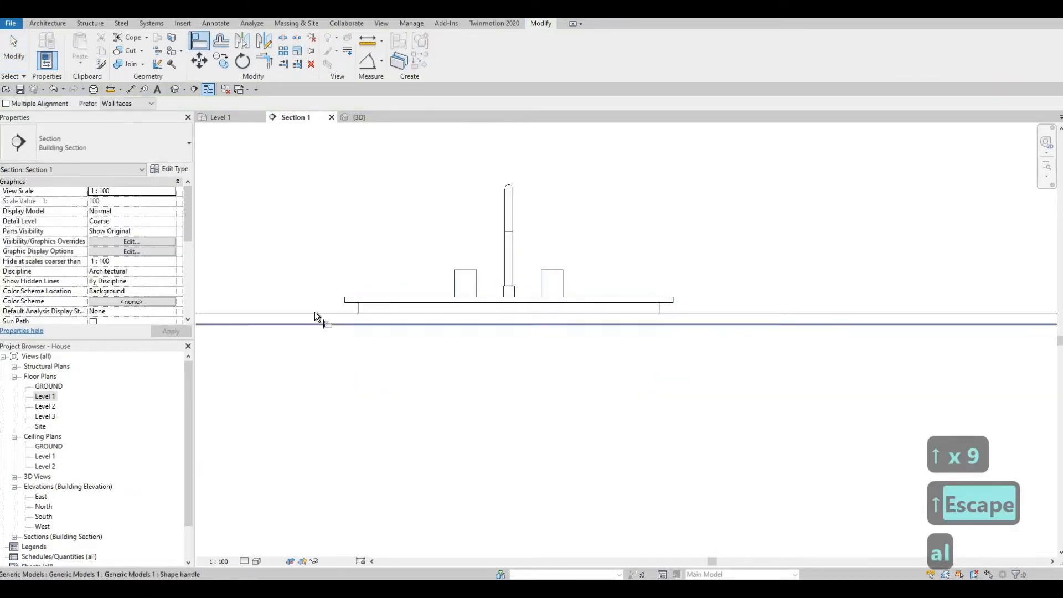
left_click(413, 304)
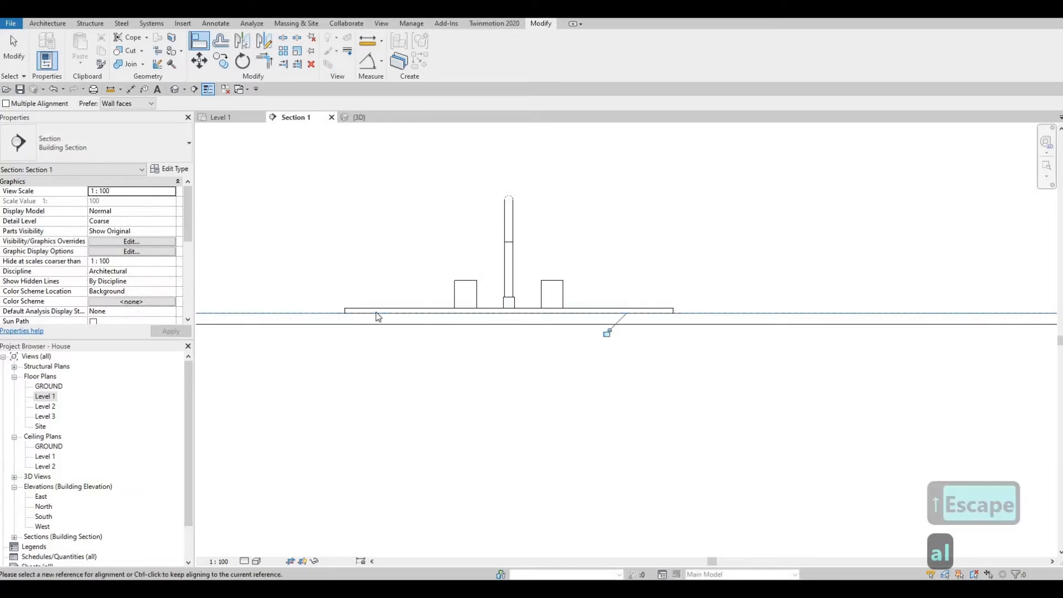
key("Escape")
key("Escape")
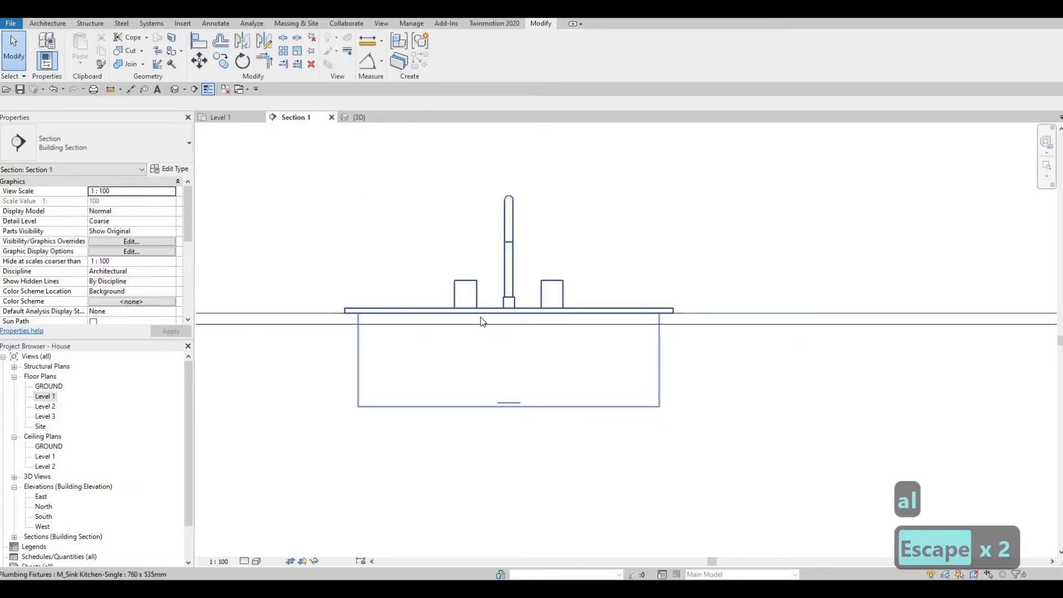
left_click(354, 118)
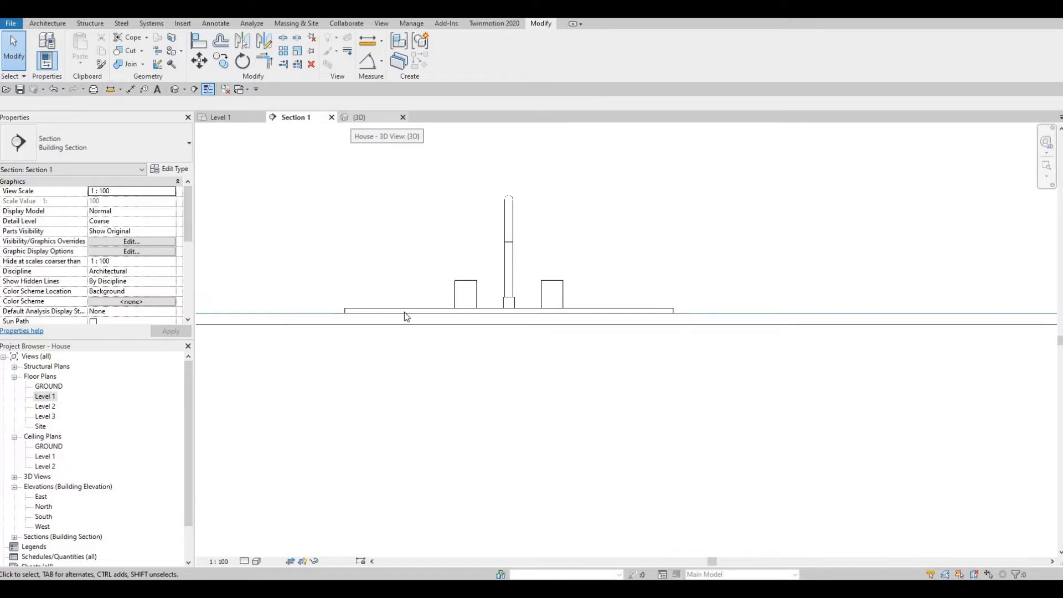
- Inspect the sink in 3D, then reopen the countertop model for in-place editing on Level 1
scroll(500, 289, "up", 3)
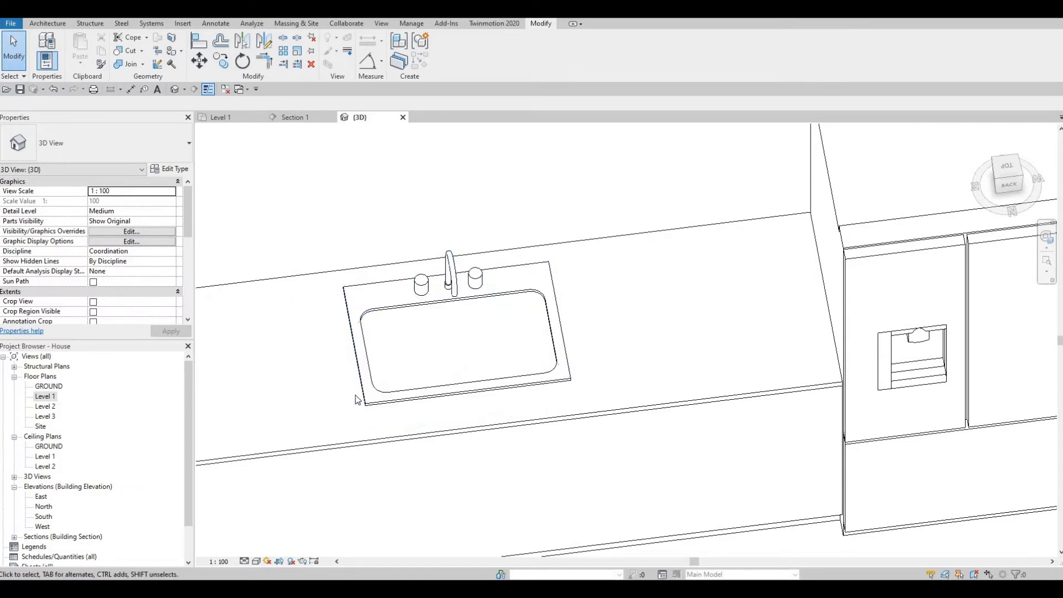
middle_click_drag(459, 427, 548, 386)
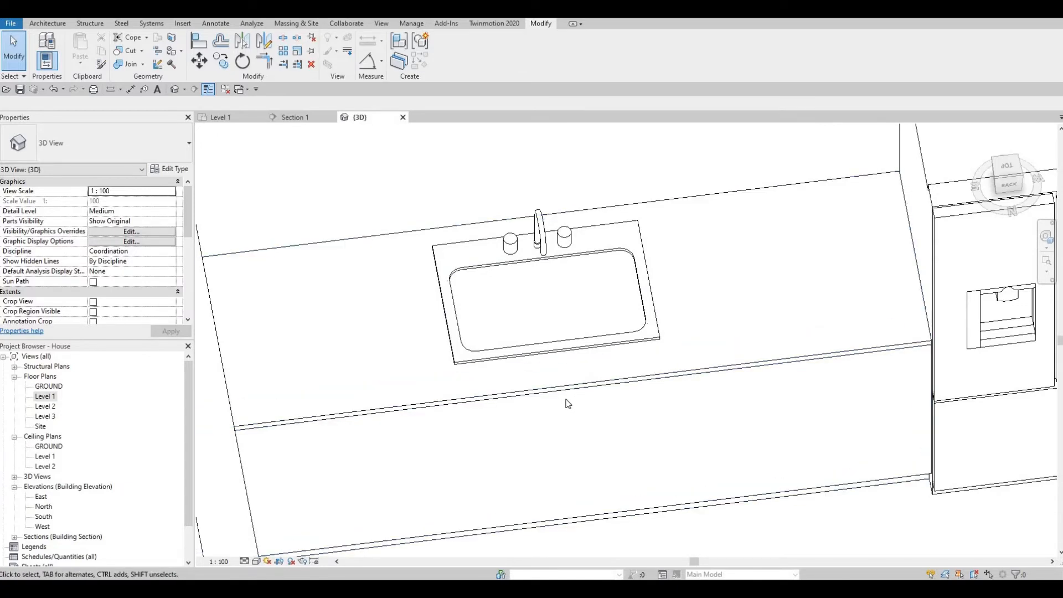
double_click(45, 397)
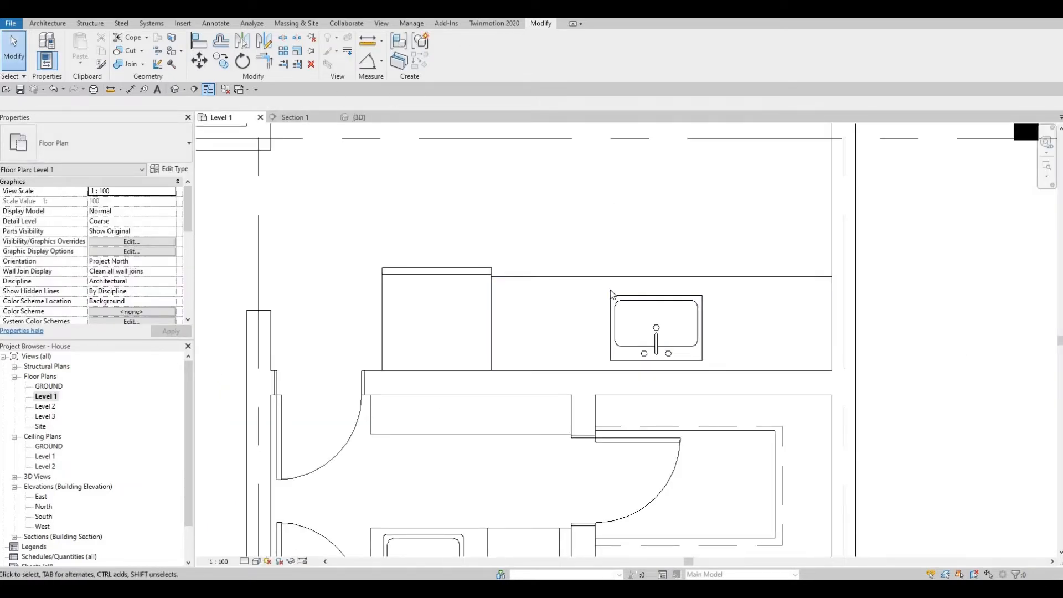
left_click(641, 285)
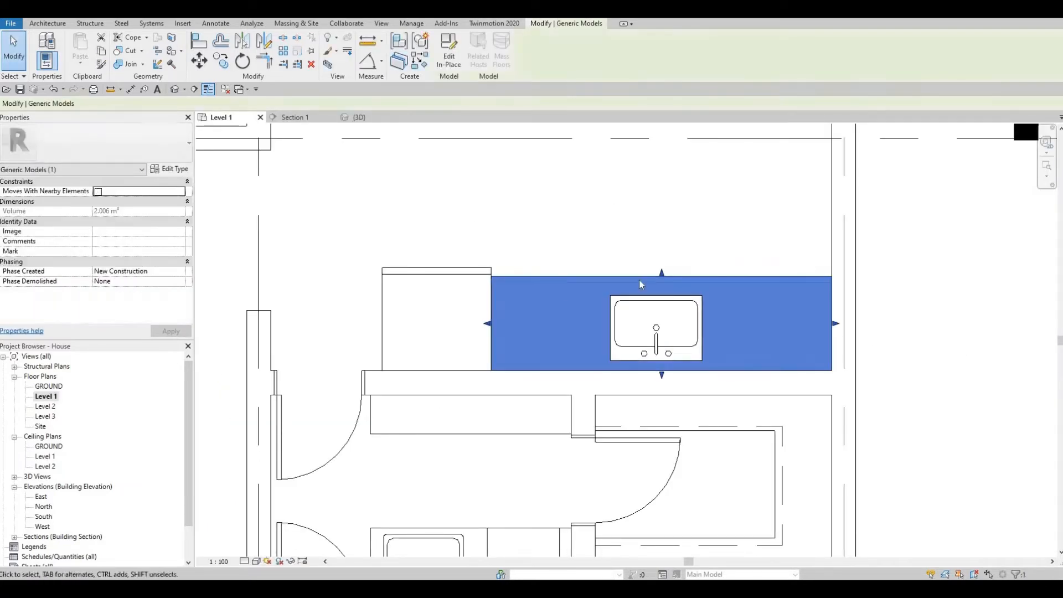
left_click(450, 55)
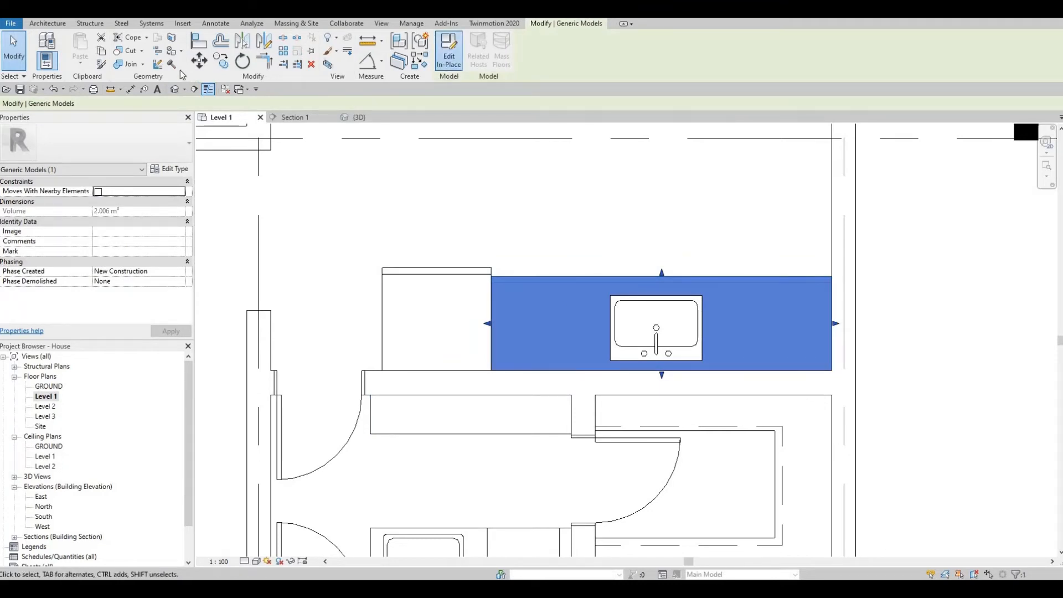
left_click(39, 23)
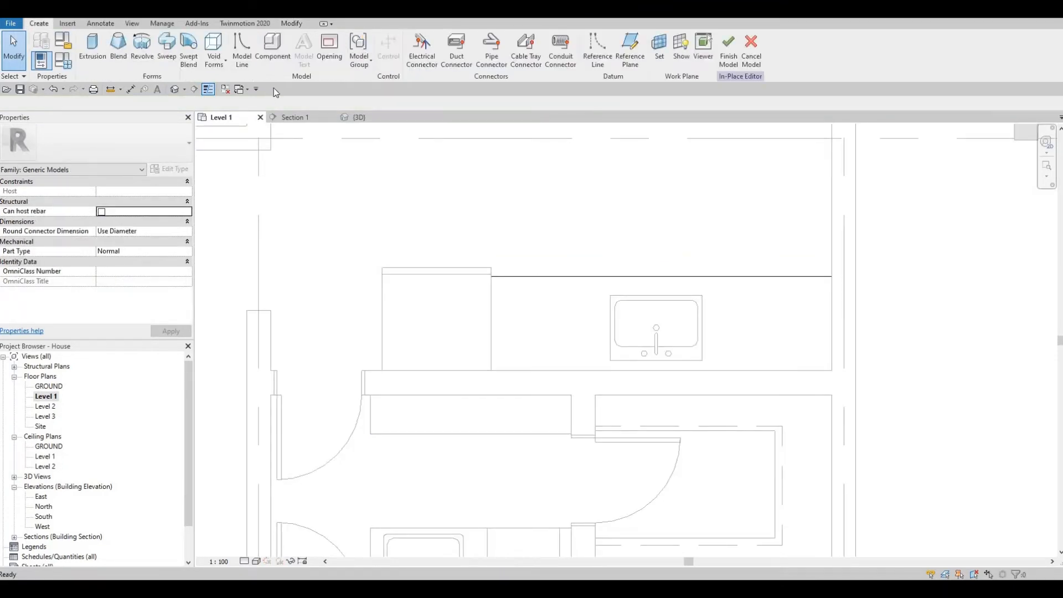
- Create a void extrusion from a rectangle drawn just outside the sink opening
left_click(222, 71)
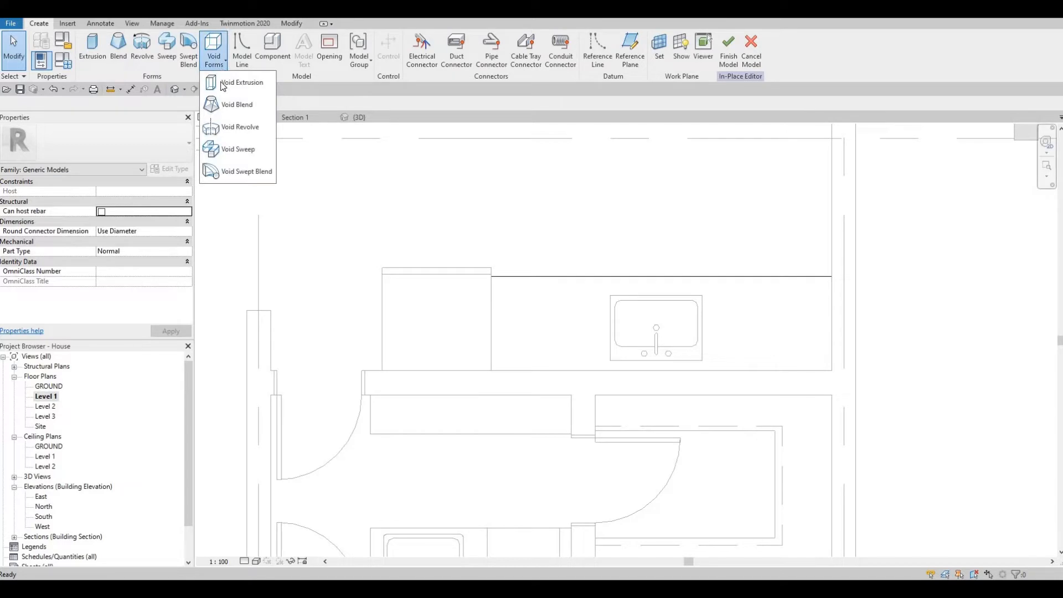
left_click(238, 83)
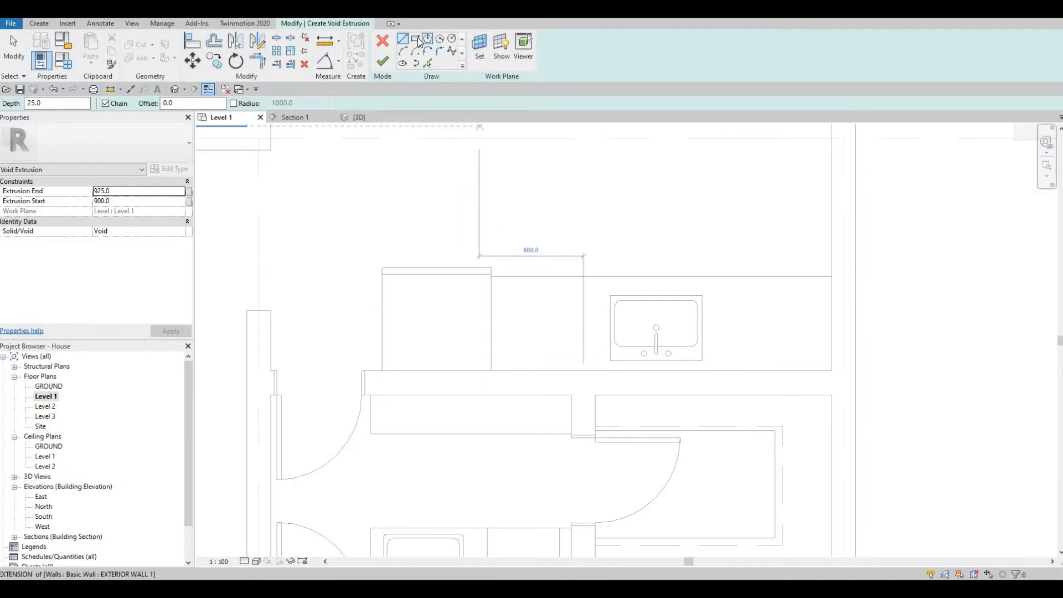
left_click(419, 42)
scroll(601, 297, "up", 6)
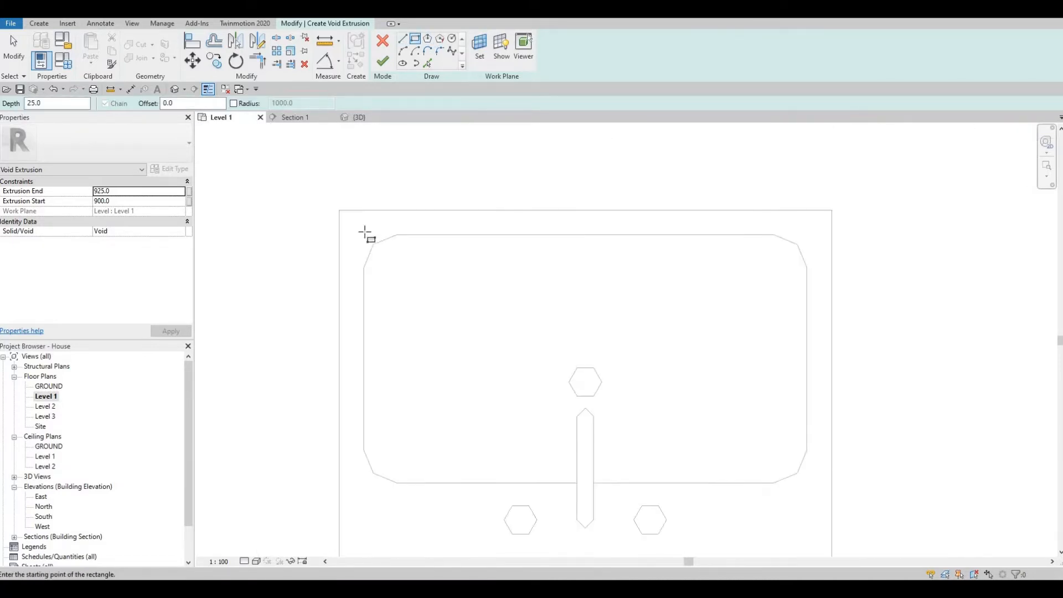
left_click(364, 235)
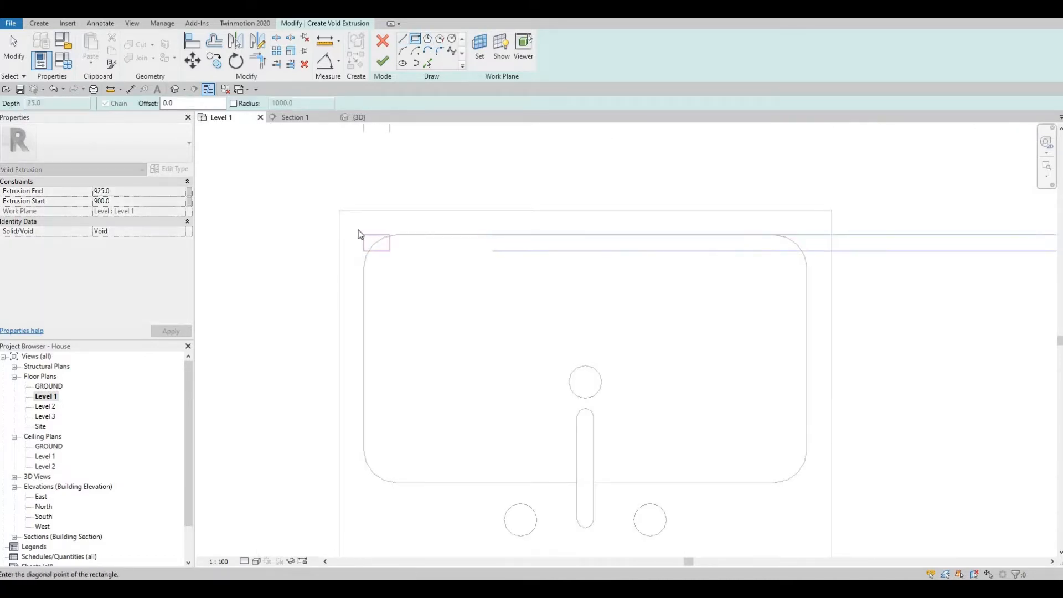
key("Escape")
left_click(354, 225)
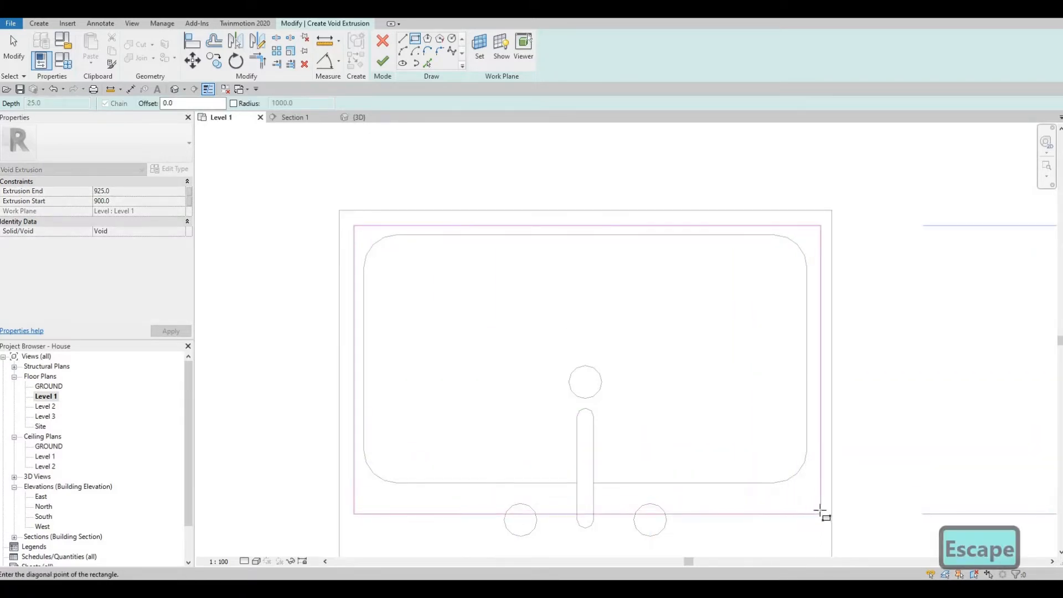
left_click(817, 503)
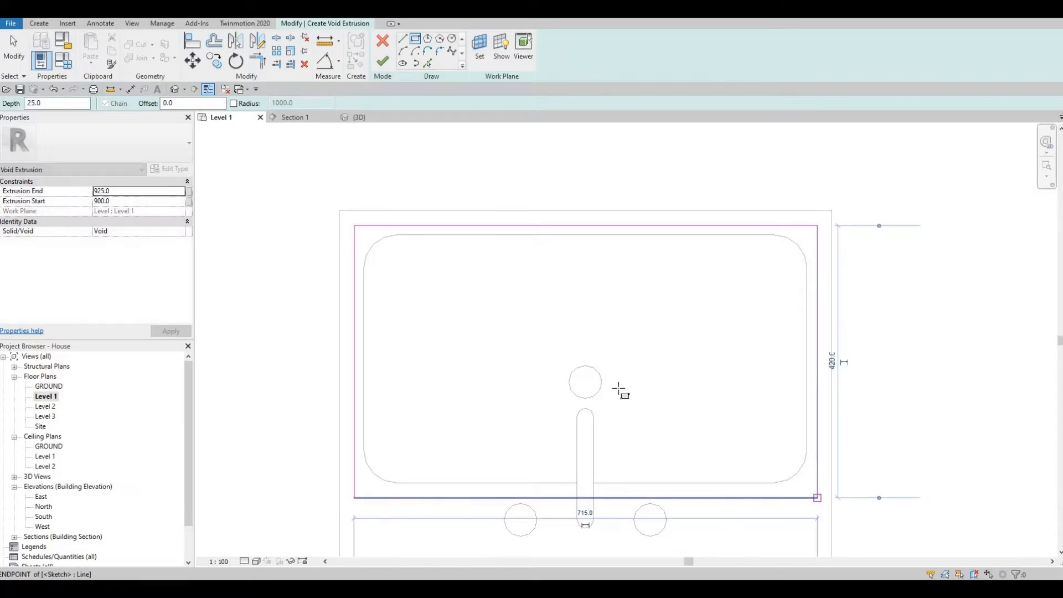
scroll(617, 392, "down", 1)
scroll(582, 316, "down", 2)
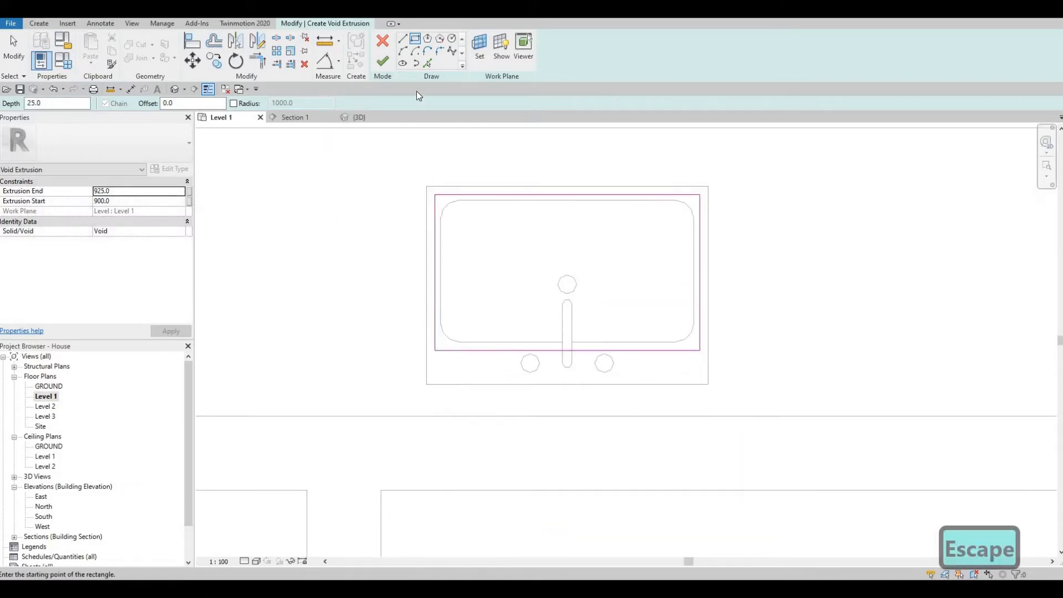
key("Escape")
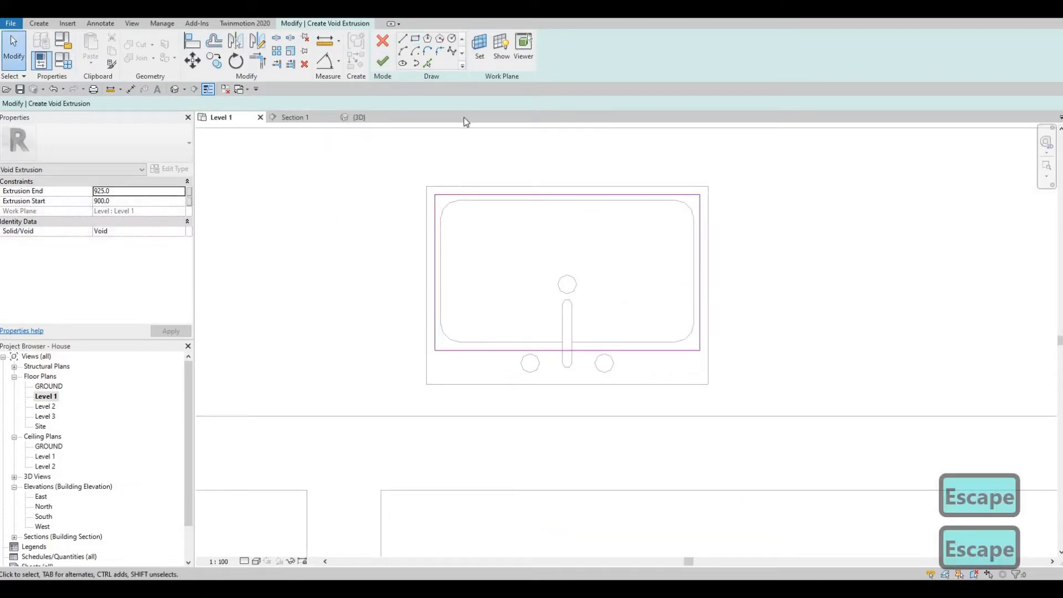
left_click(383, 61)
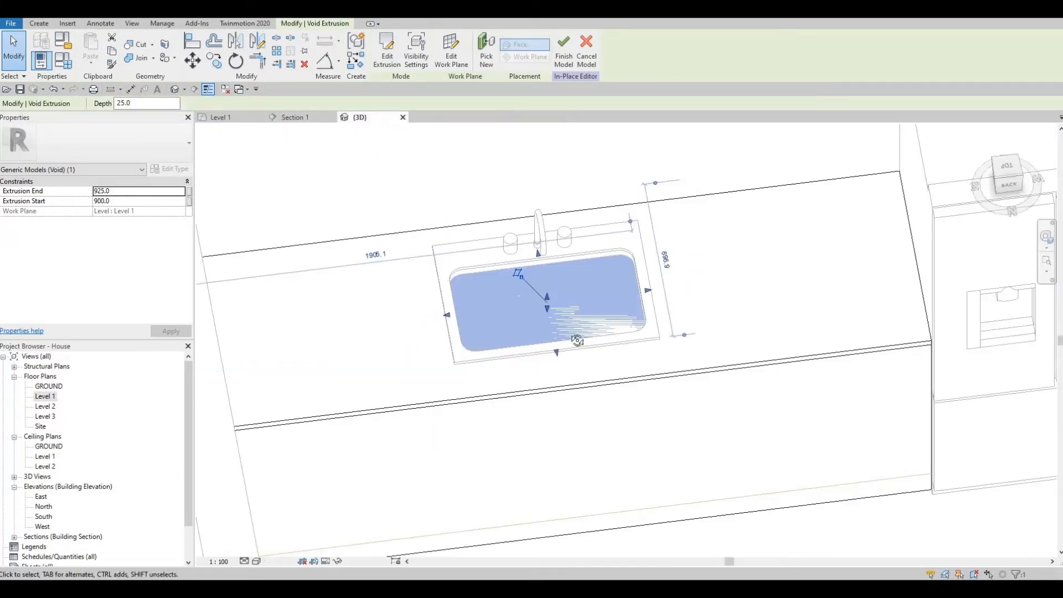
- Stretch the sink void upward so its Extrusion End becomes 1001.2, through the counter
middle_click_drag(577, 308, 550, 295, "shift")
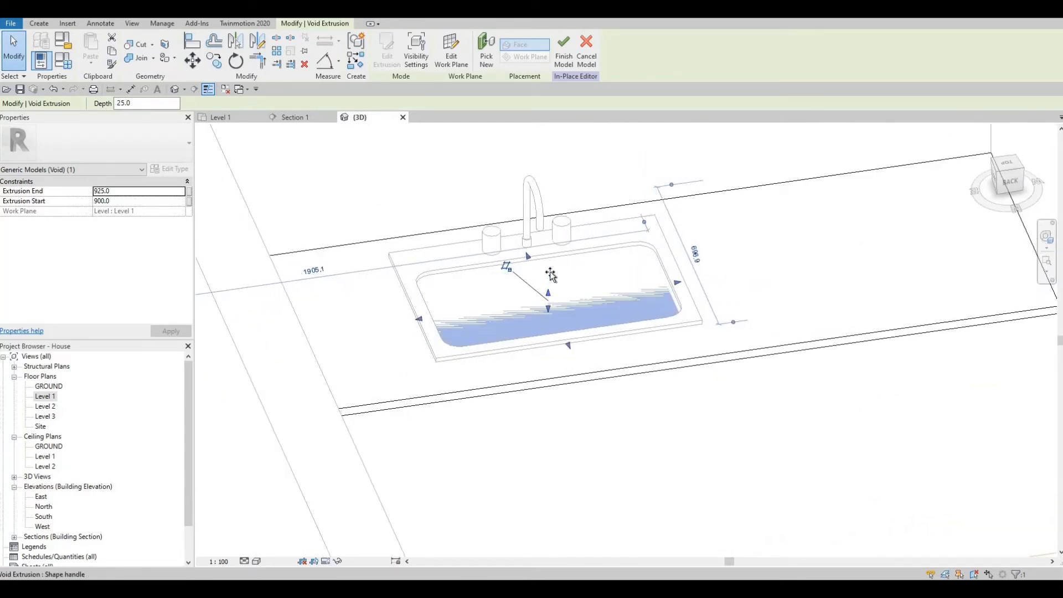
left_click_drag(551, 274, 550, 395)
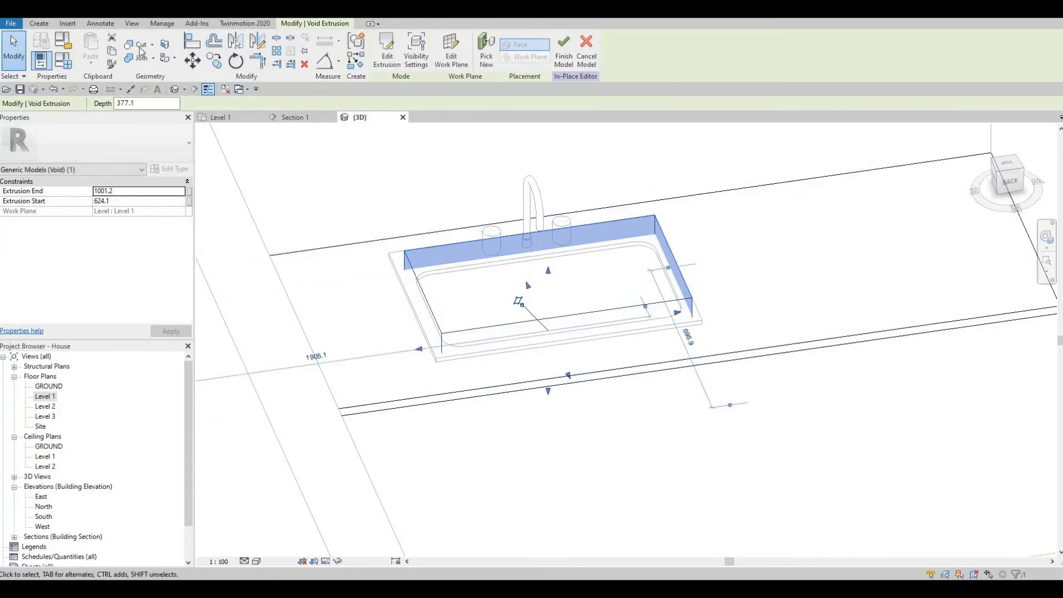
left_click(138, 44)
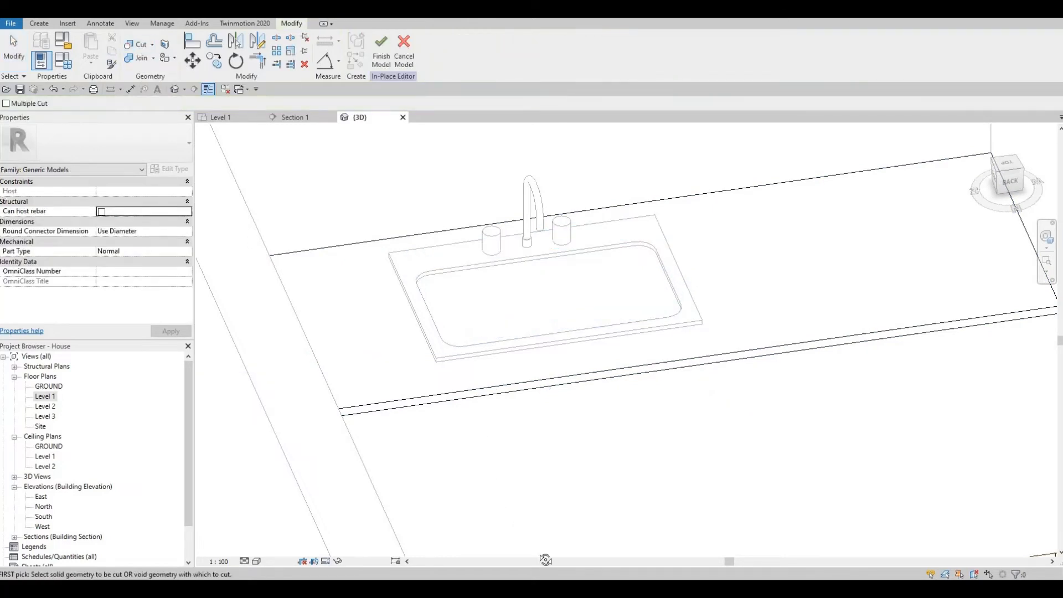
middle_click_drag(545, 560, 543, 325, "shift")
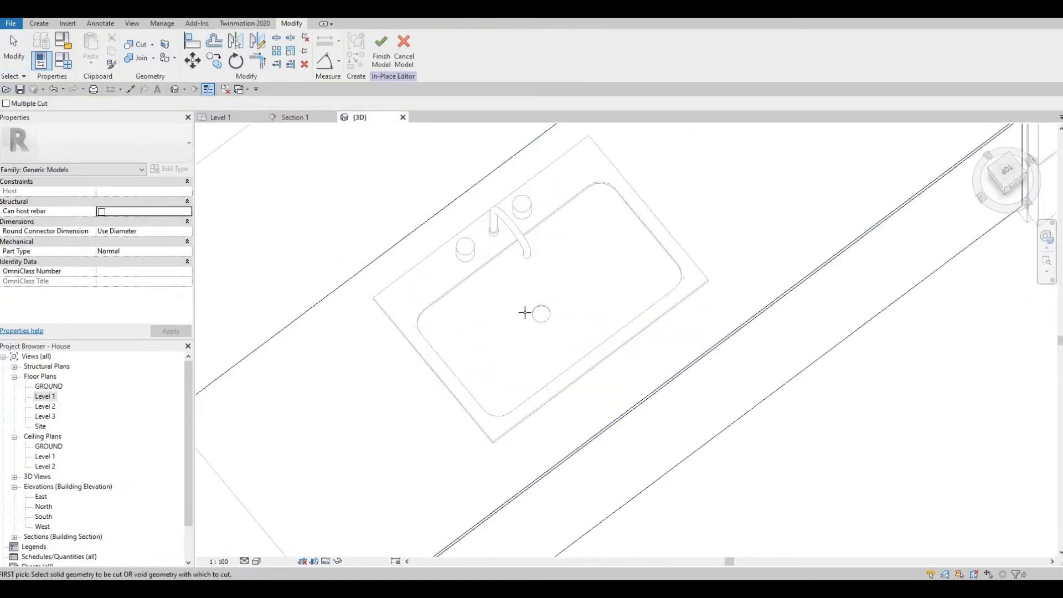
middle_click_drag(534, 244, 574, 456, "shift")
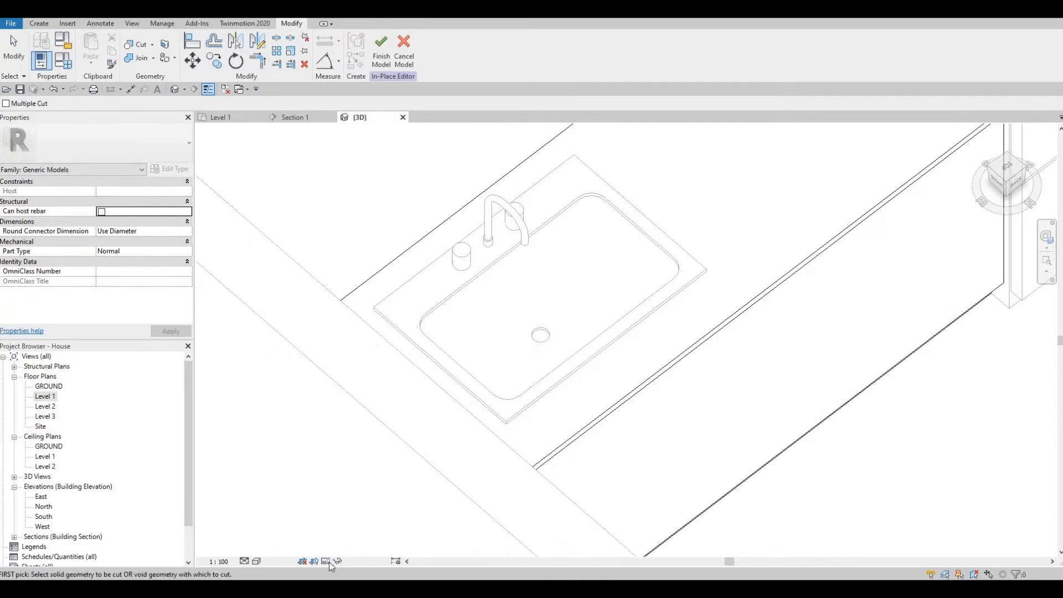
middle_click_drag(330, 566, 257, 565, "shift")
left_click(256, 562)
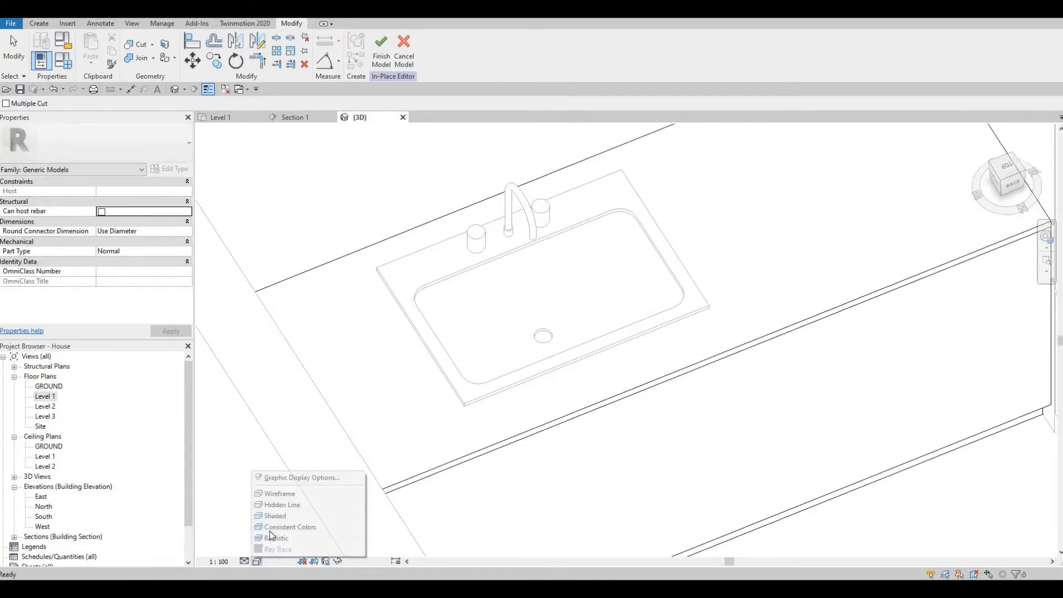
left_click(291, 527)
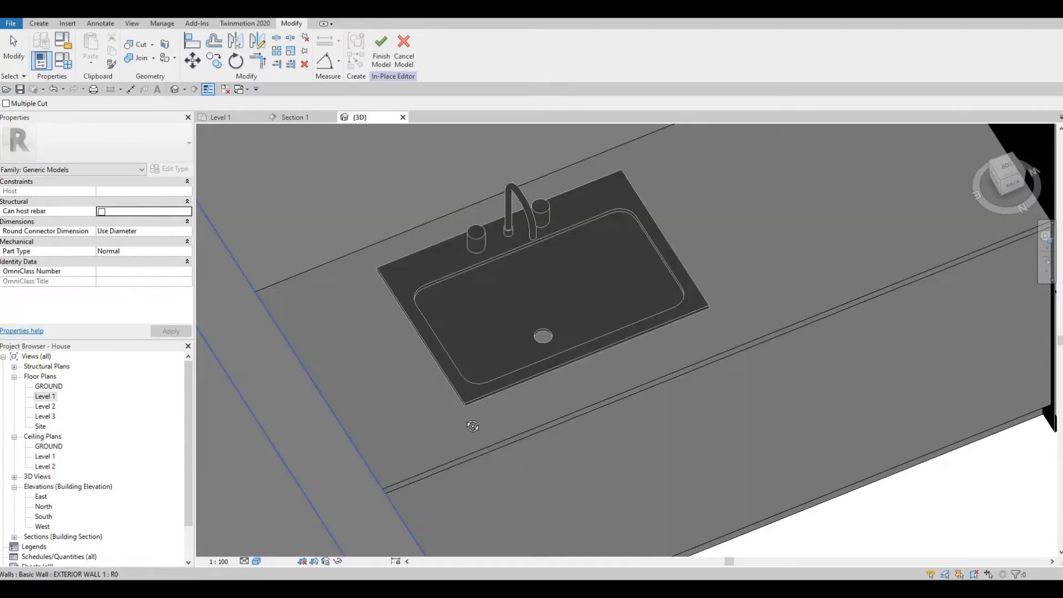
middle_click_drag(470, 427, 561, 290, "shift")
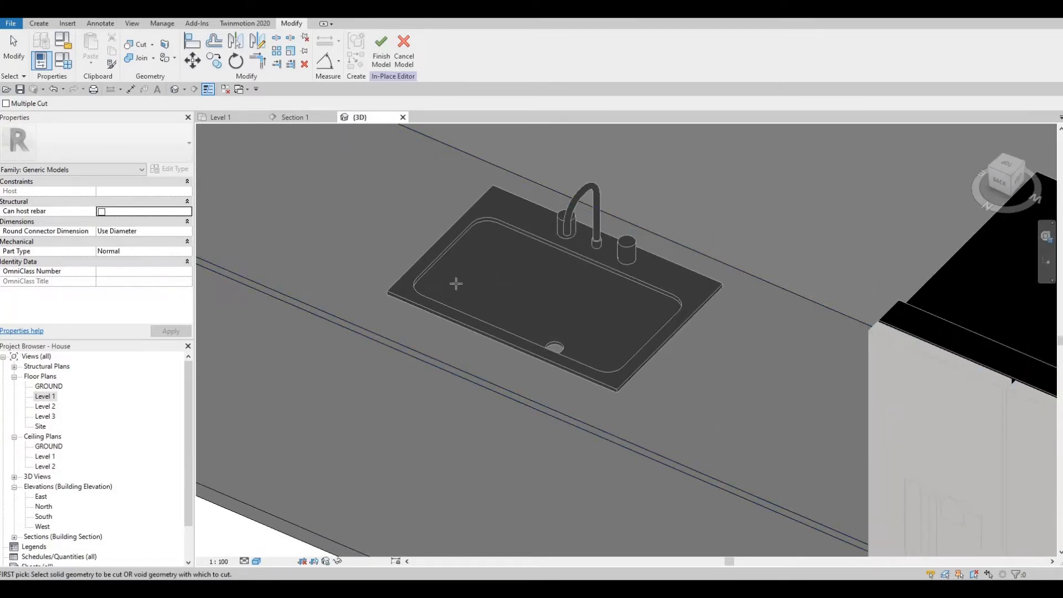
middle_click_drag(691, 382, 693, 380, "shift")
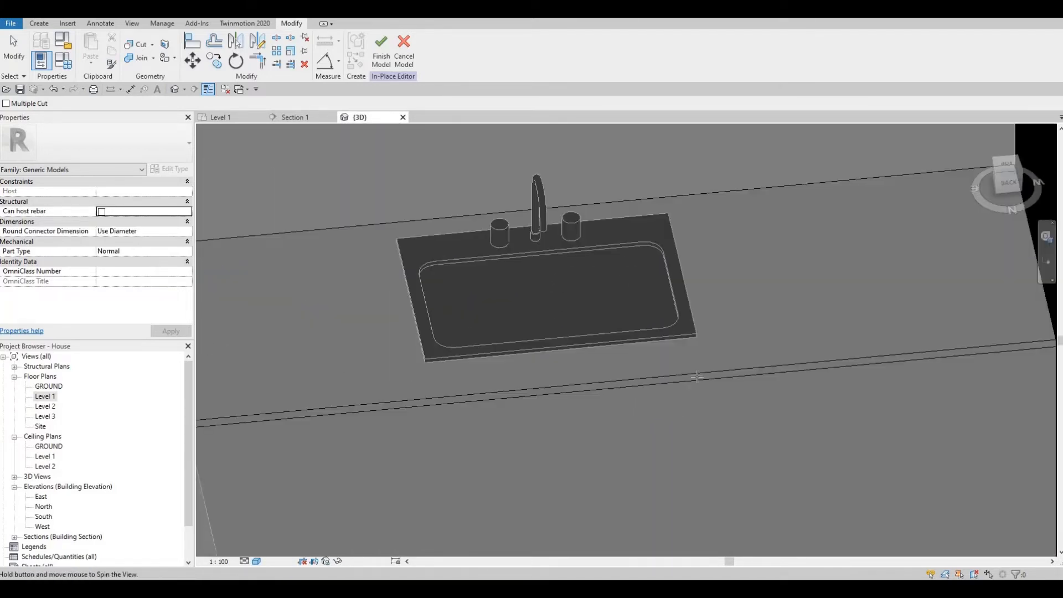
key("Escape")
key("Escape")
left_click(686, 378)
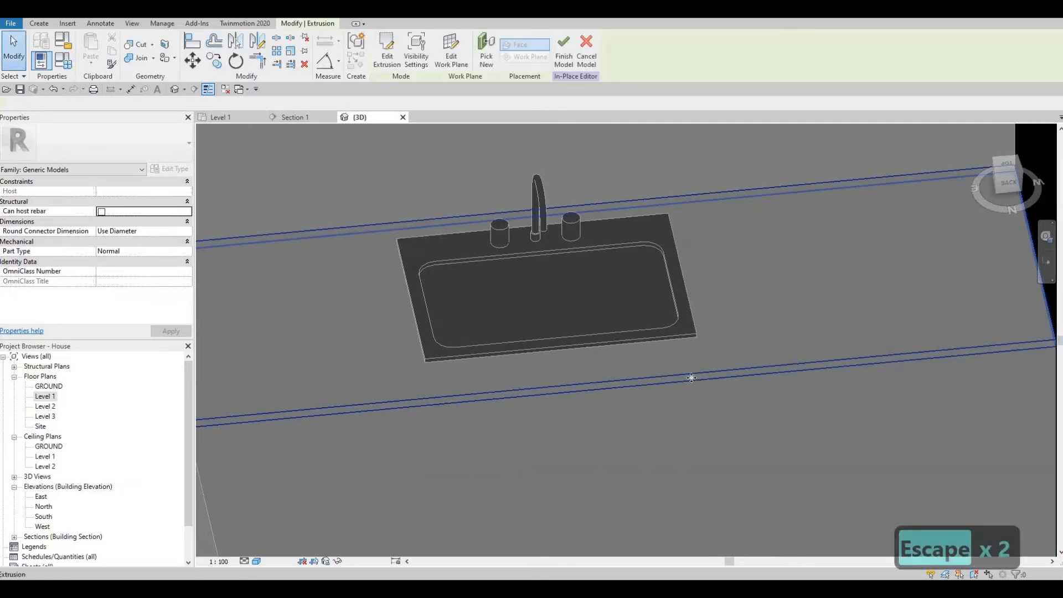
key("Escape")
key("Escape")
middle_click_drag(493, 338, 317, 540, "shift")
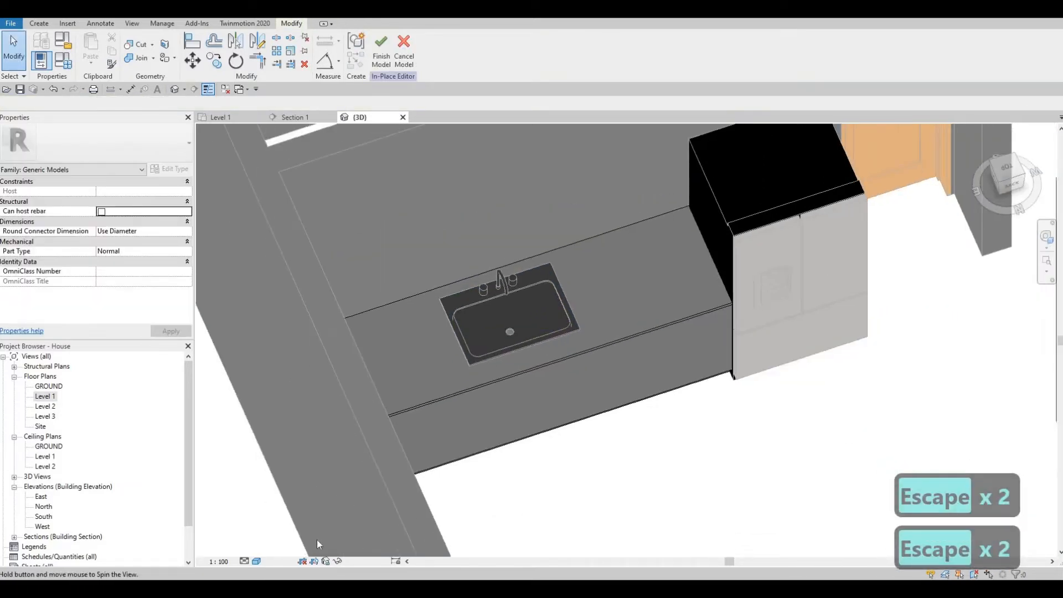
left_click(256, 561)
left_click(299, 504)
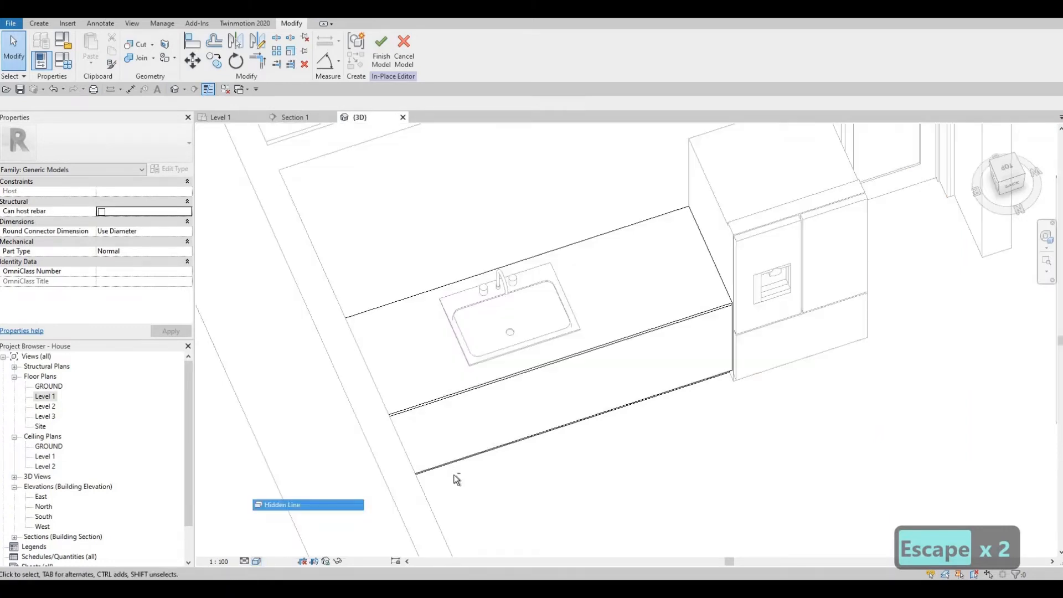
middle_click_drag(380, 380, 205, 397, "shift")
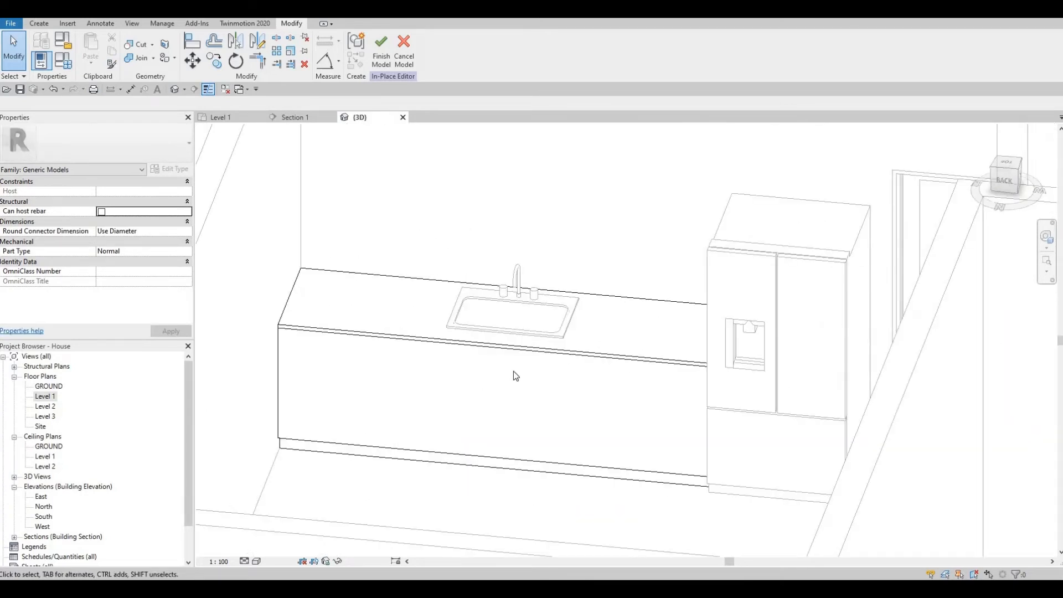
middle_click_drag(515, 373, 646, 371, "shift")
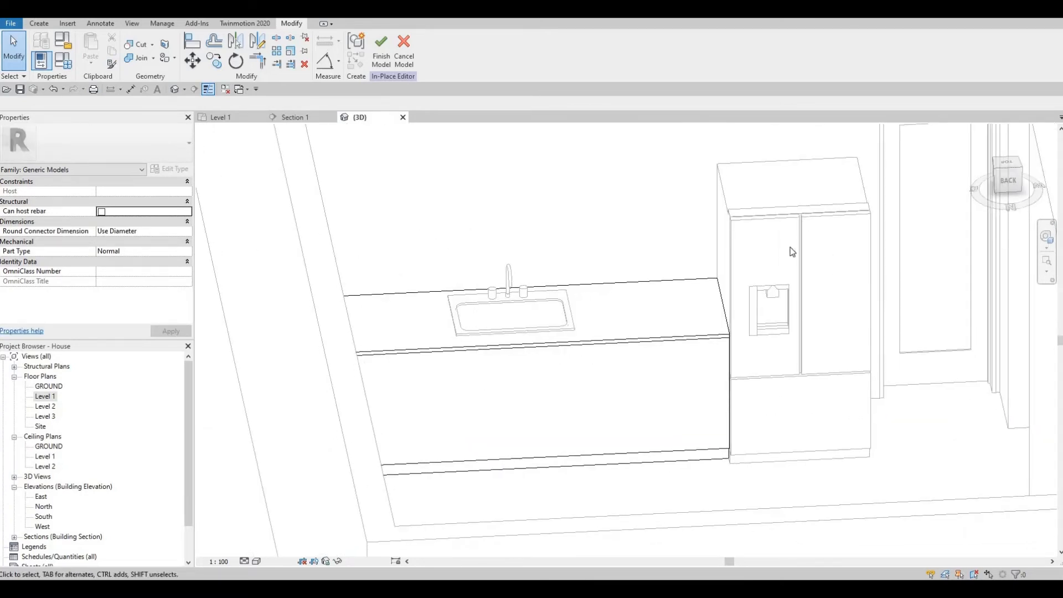
scroll(781, 217, "down", 3)
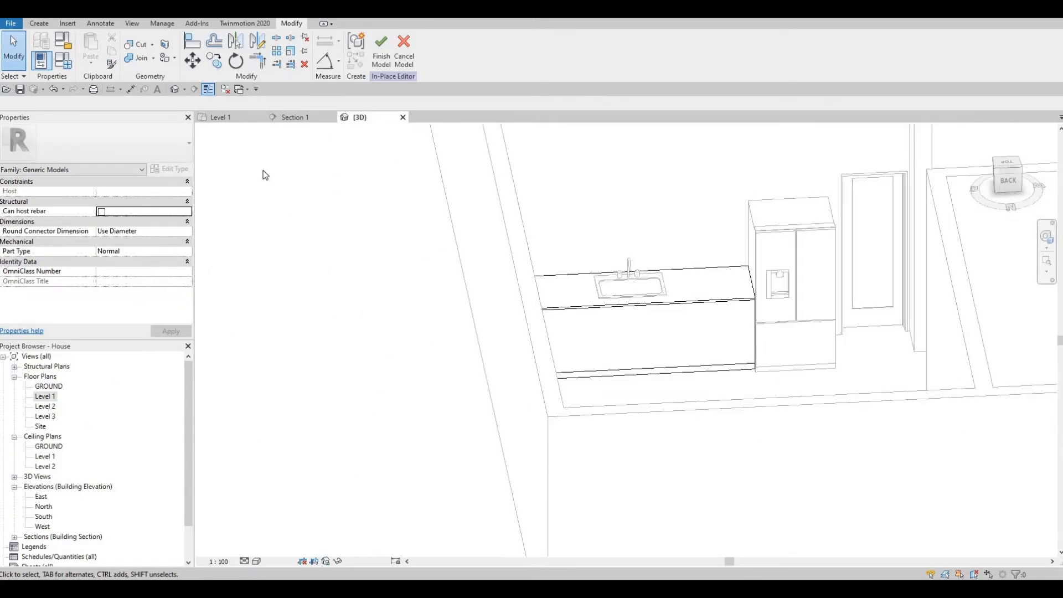
- In Section 1, finish the in-place counter model with its countertop and sink
left_click(298, 117)
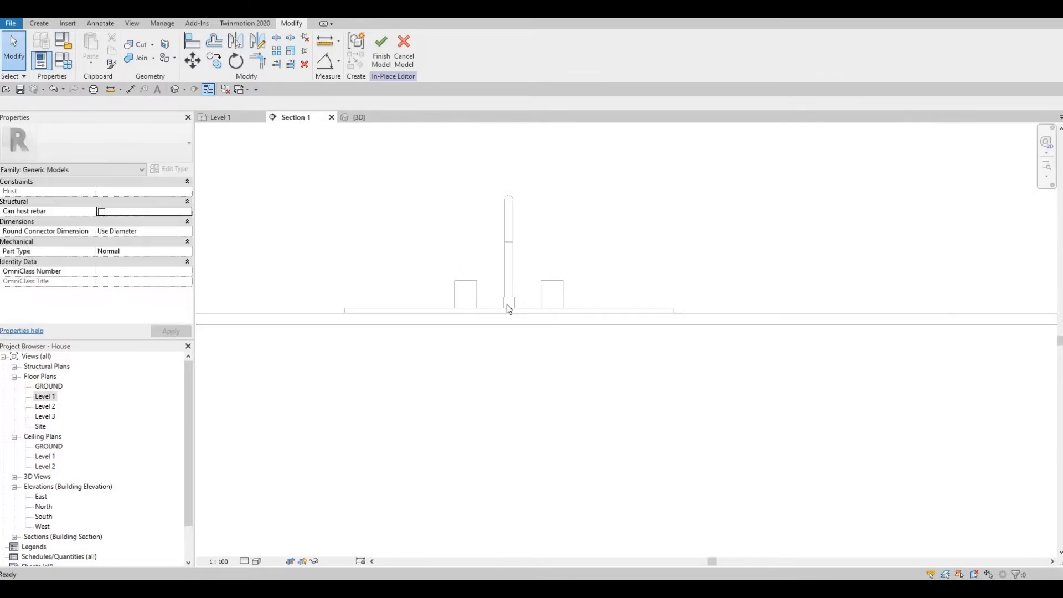
scroll(529, 316, "down", 6)
scroll(639, 267, "up", 3)
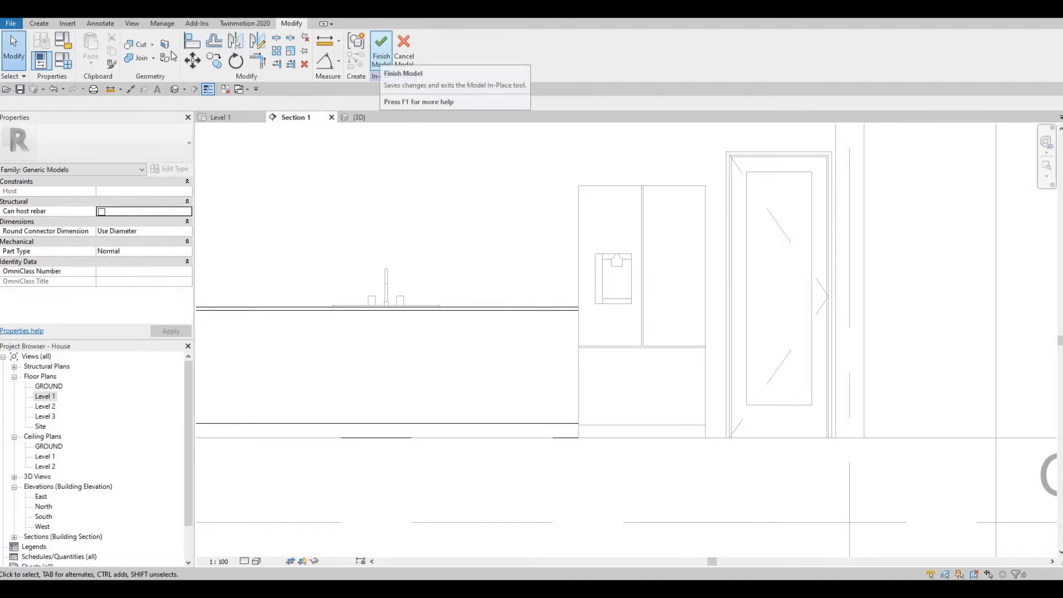
left_click(382, 60)
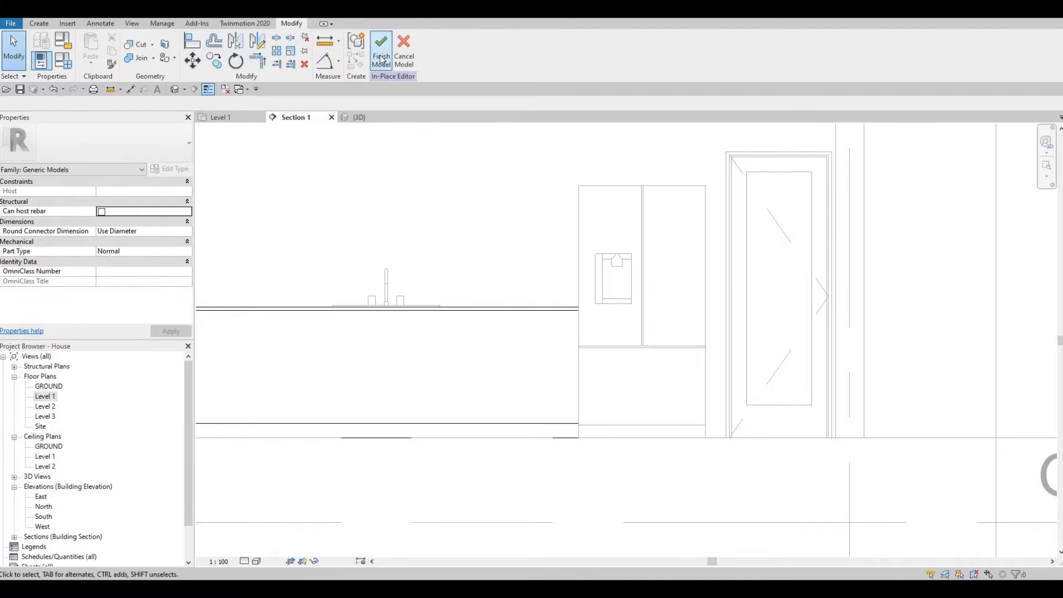
key("Escape")
key("Escape")
- Nudge the refrigerator right so its dimension drops from 1020.0 to 945.0
left_click(660, 282)
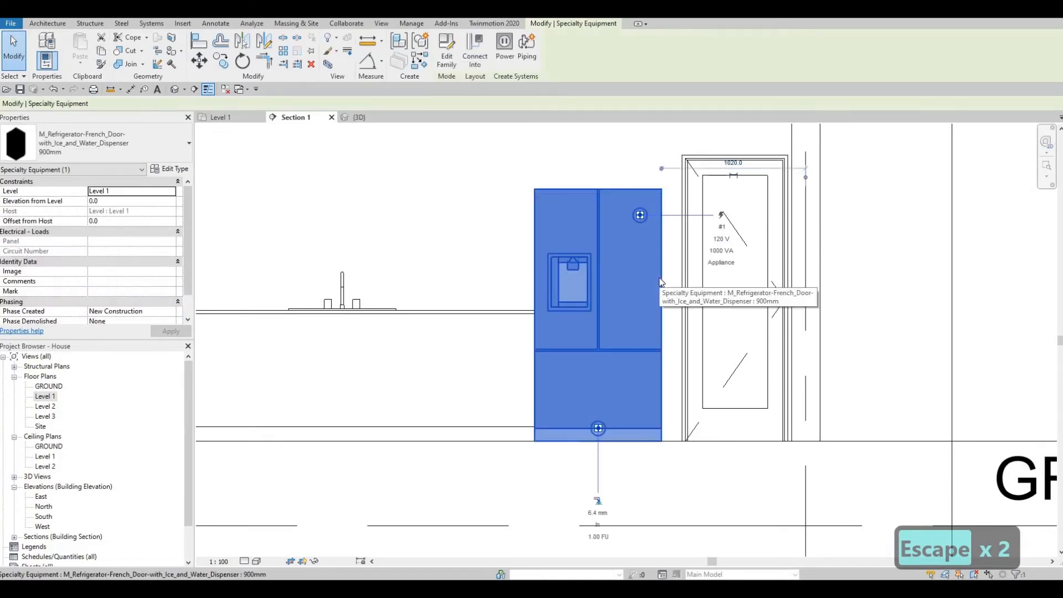
key("Right")
key("Right")
key("Right")
key("Right")
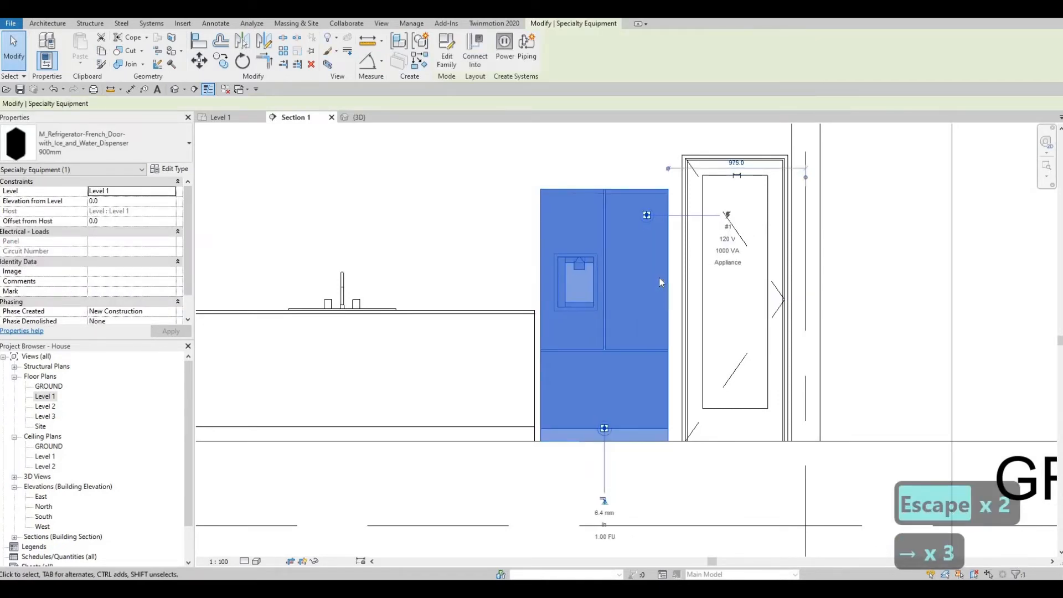
key("Right")
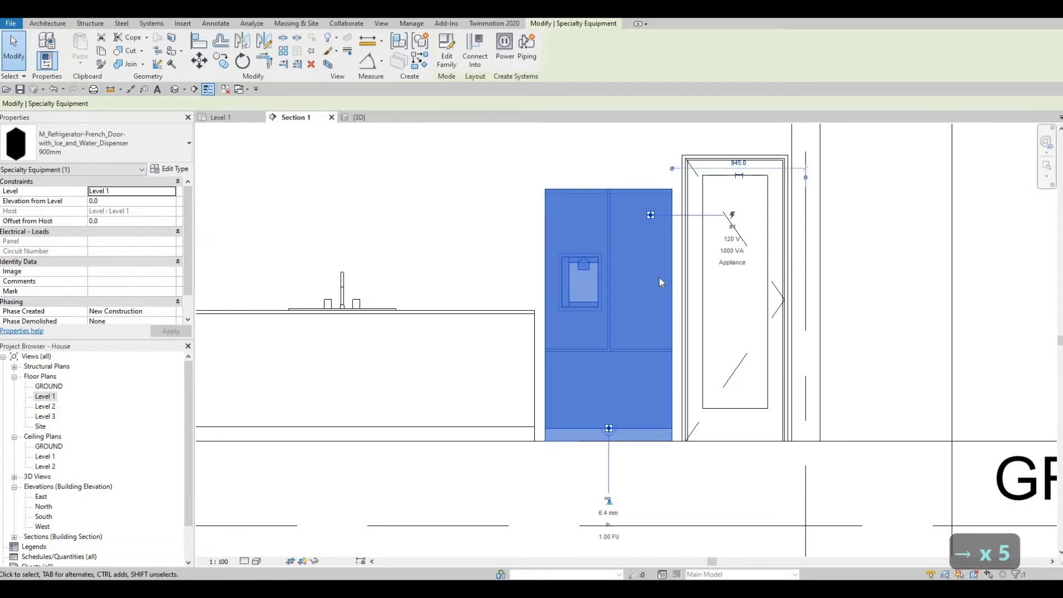
key("Escape")
key("Escape")
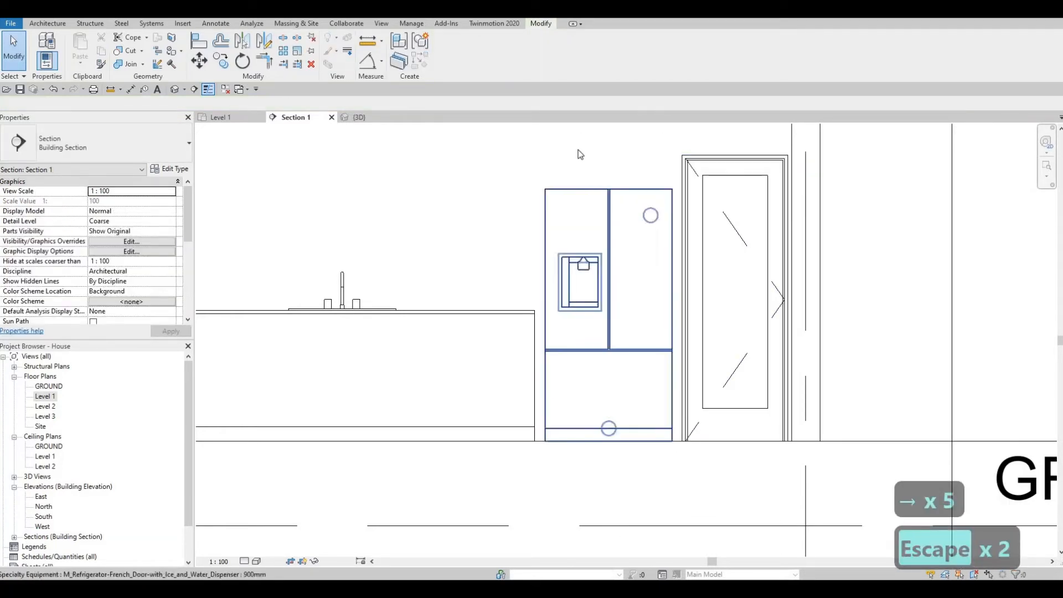
middle_click_drag(555, 283, 559, 320)
scroll(558, 320, "down", 2)
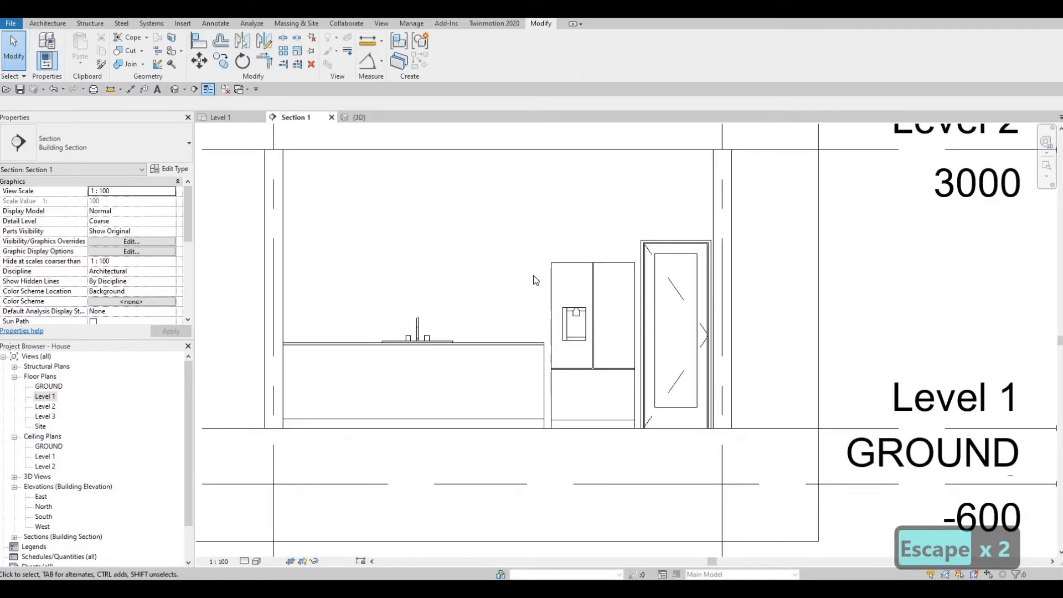
- Create in-place Generic Models 2 and start an extrusion on a picked work plane
left_click(48, 23)
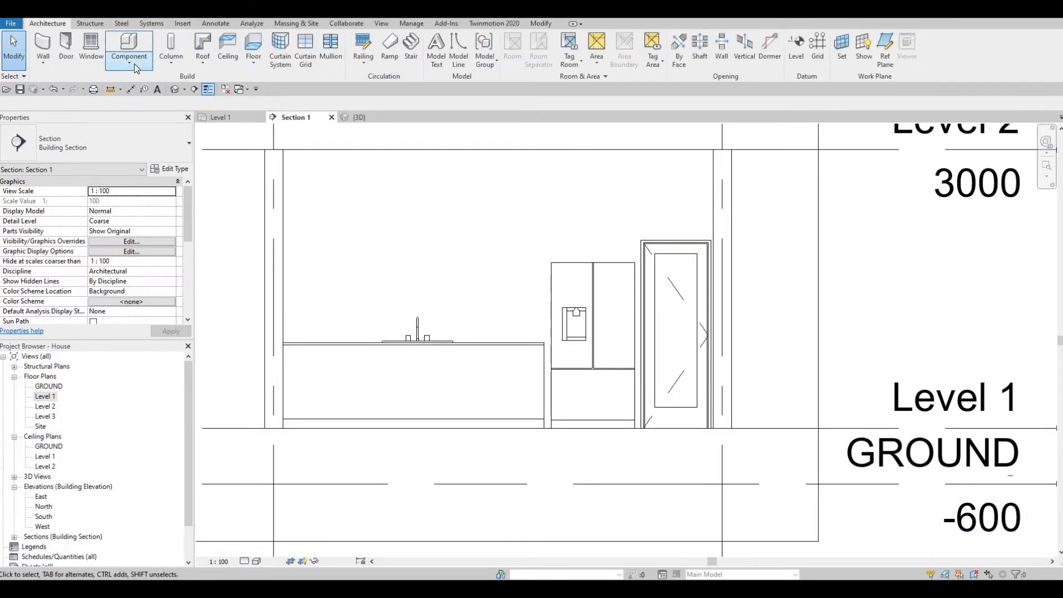
left_click(131, 61)
left_click(140, 109)
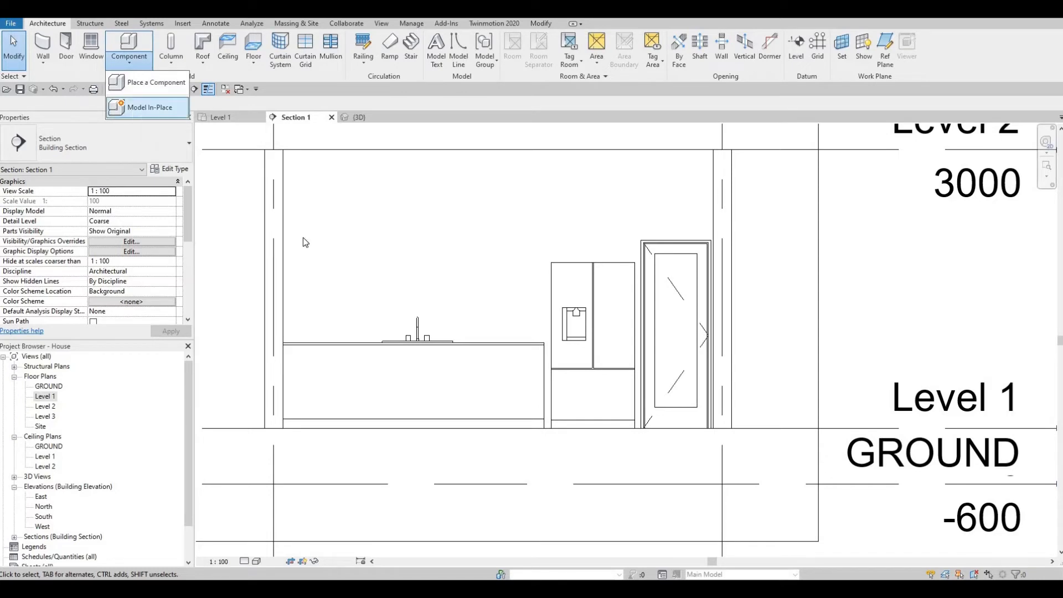
scroll(304, 285, "down", 3)
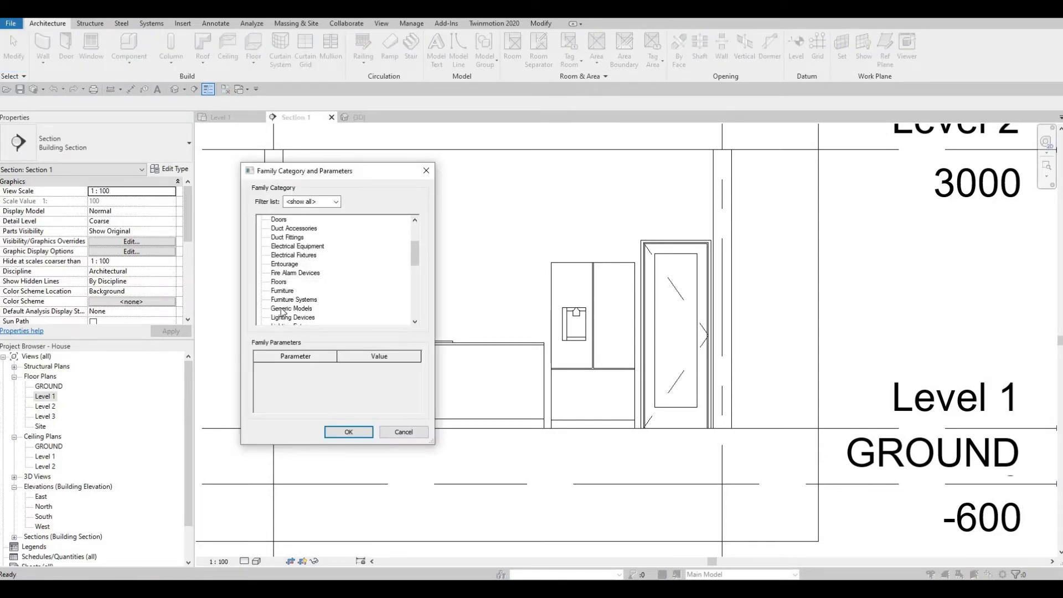
left_click(292, 308)
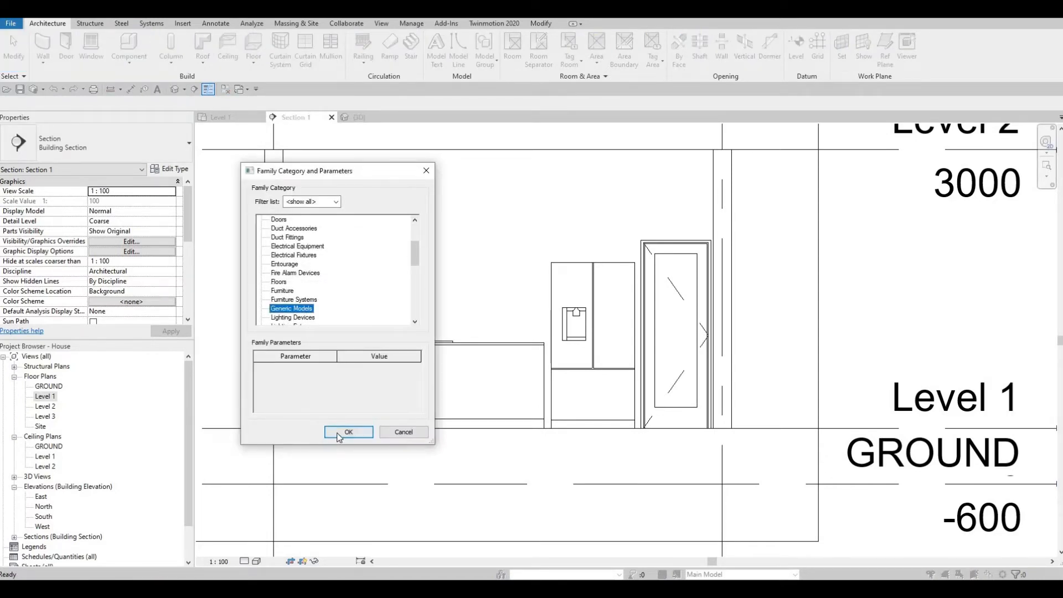
left_click(339, 436)
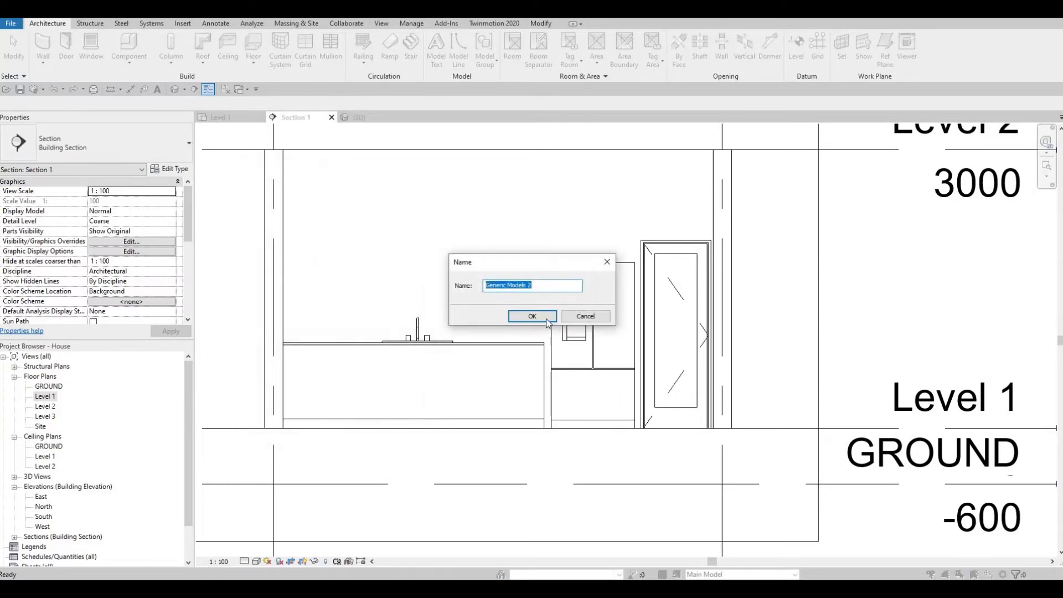
left_click(543, 319)
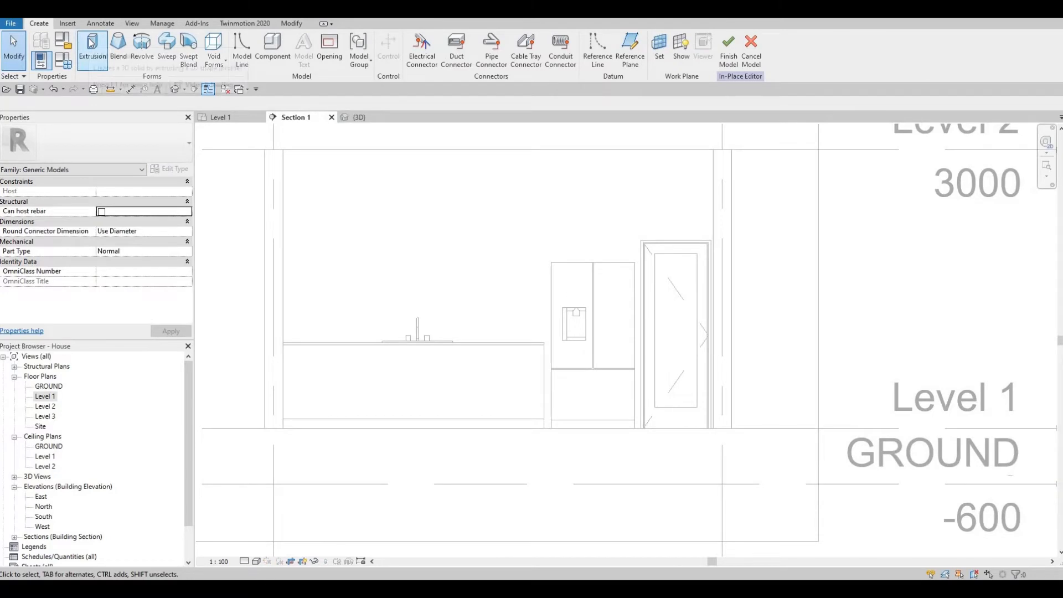
left_click(92, 43)
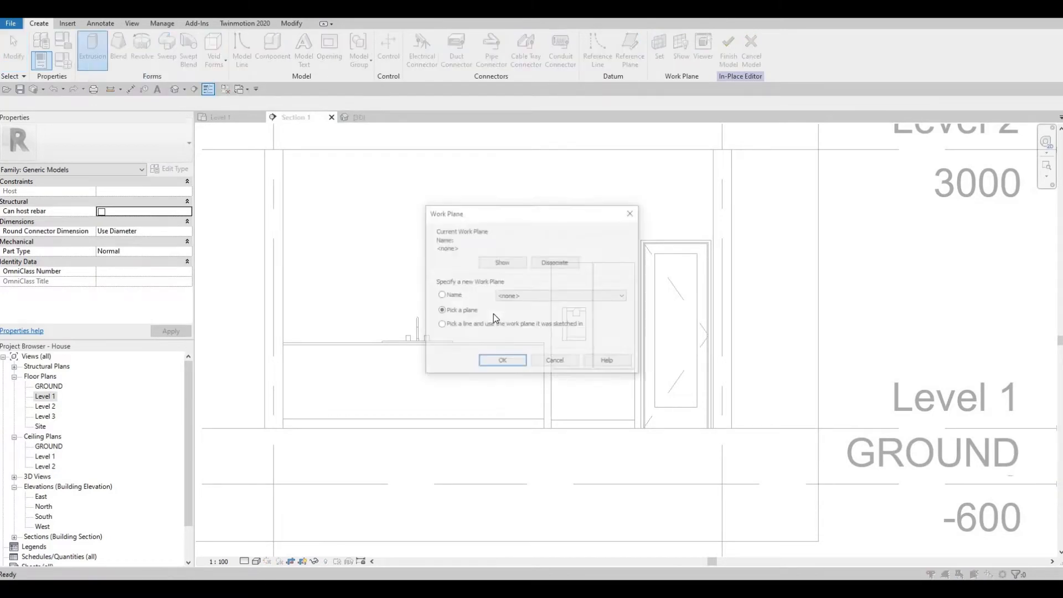
left_click(501, 363)
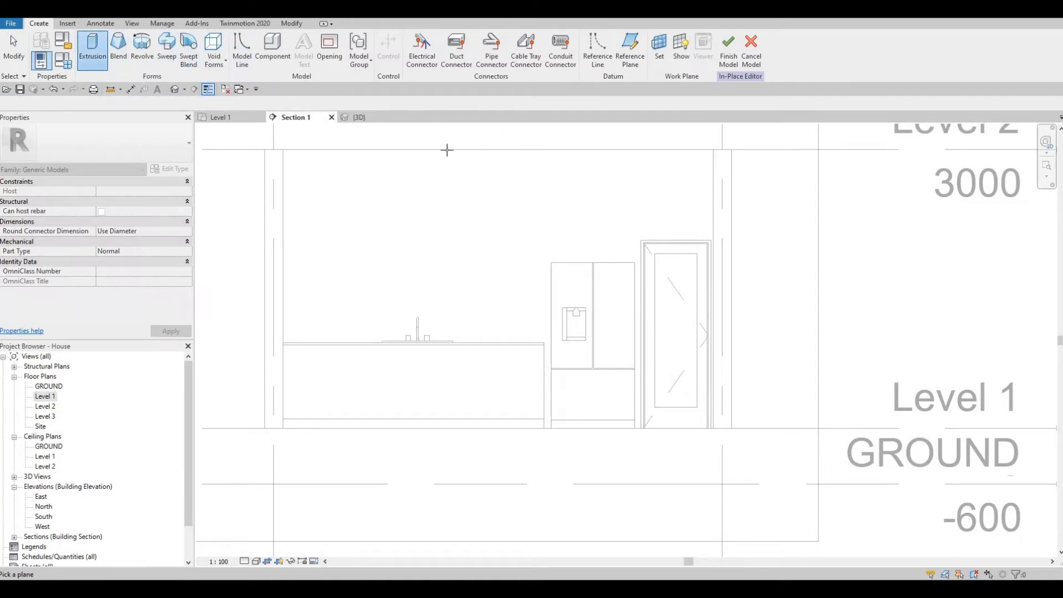
- Pick the Basic Wall INTERIOR WALL 1 as the extrusion's work plane
left_click(500, 151)
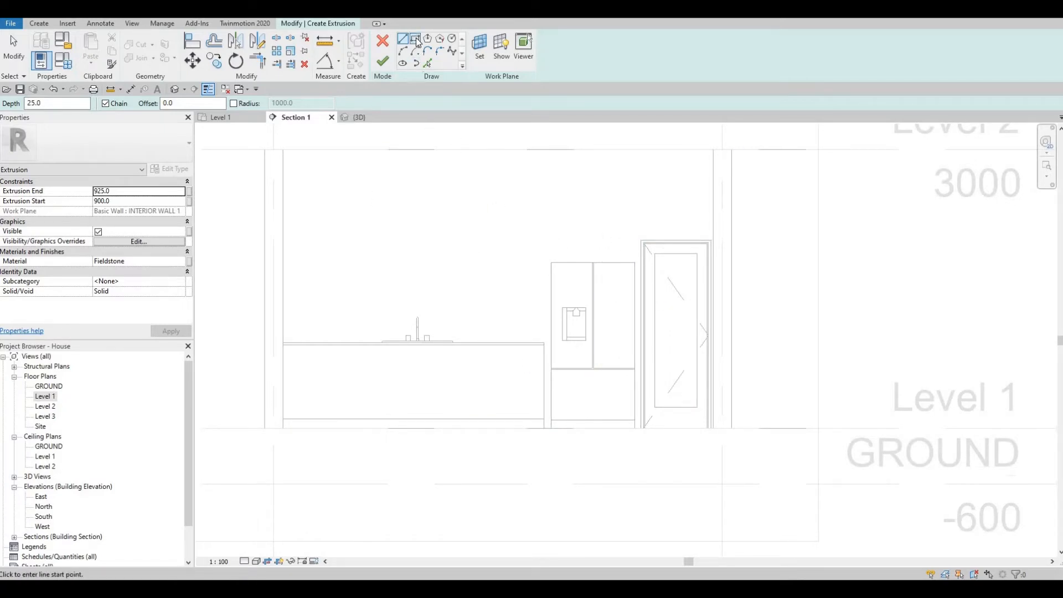
- Replace Fieldstone with Limestone from the AEC Materials Stone library as the extrusion material
left_click(181, 262)
left_click(182, 262)
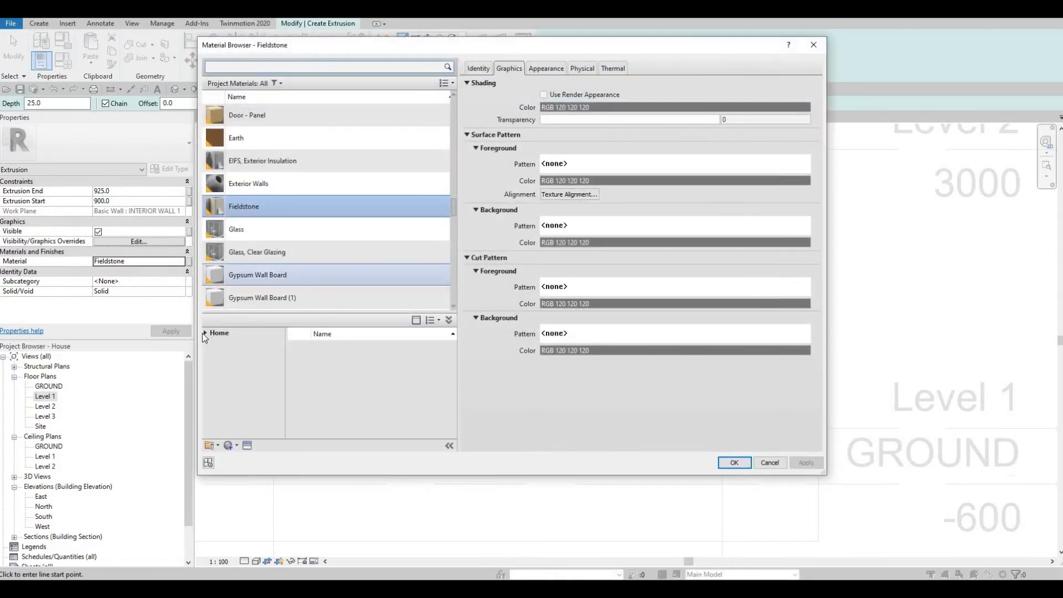
left_click(204, 333)
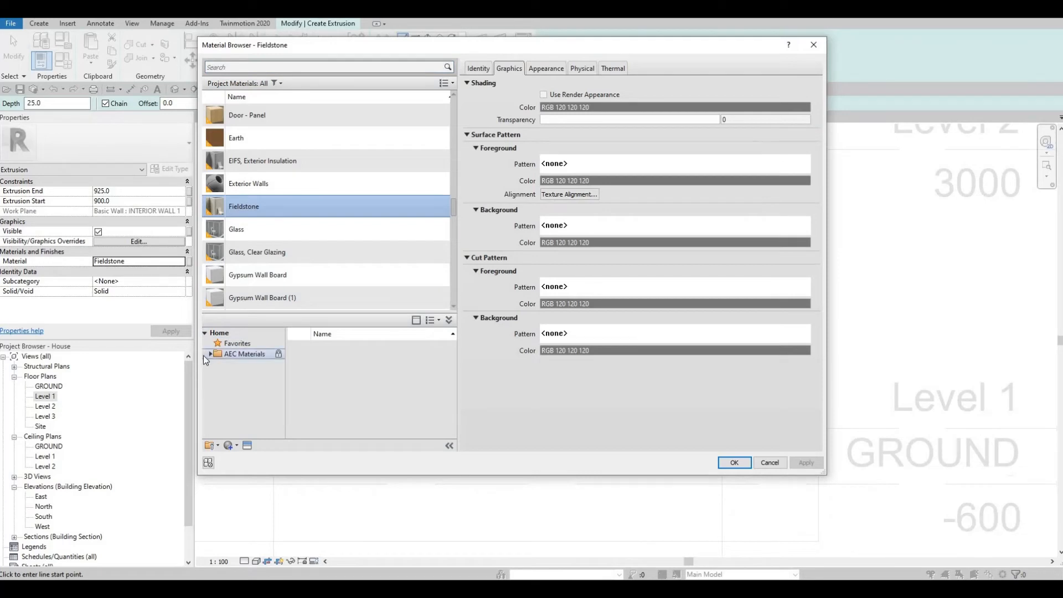
left_click(207, 355)
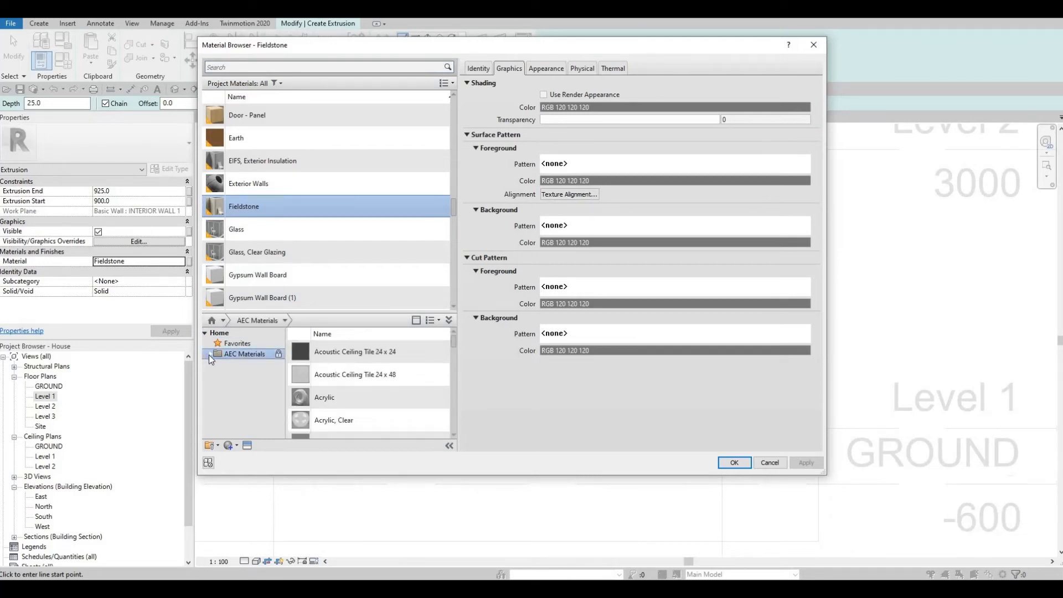
left_click(208, 354)
scroll(238, 404, "down", 3)
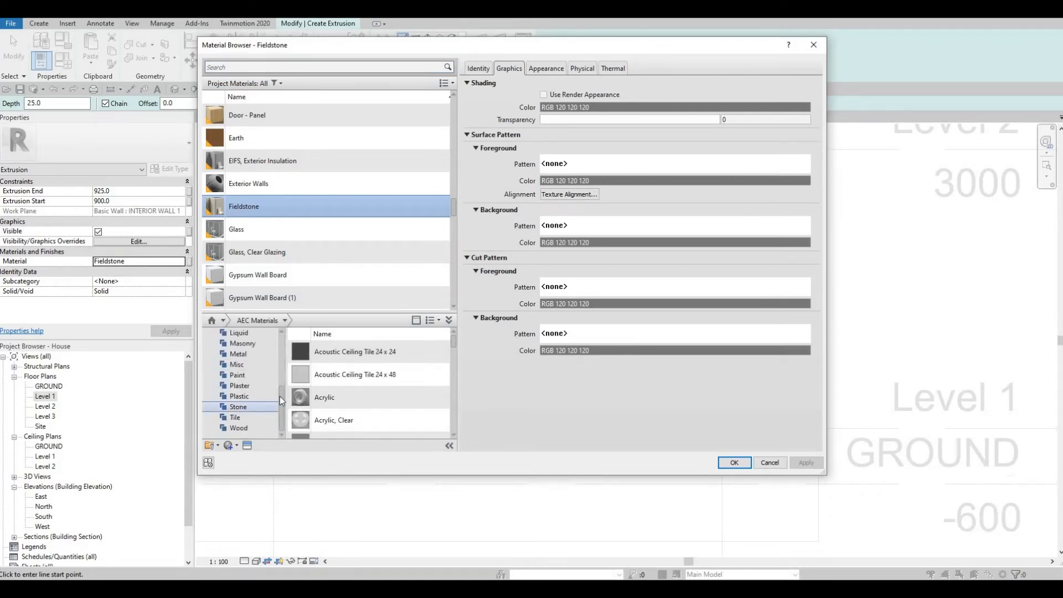
left_click(238, 407)
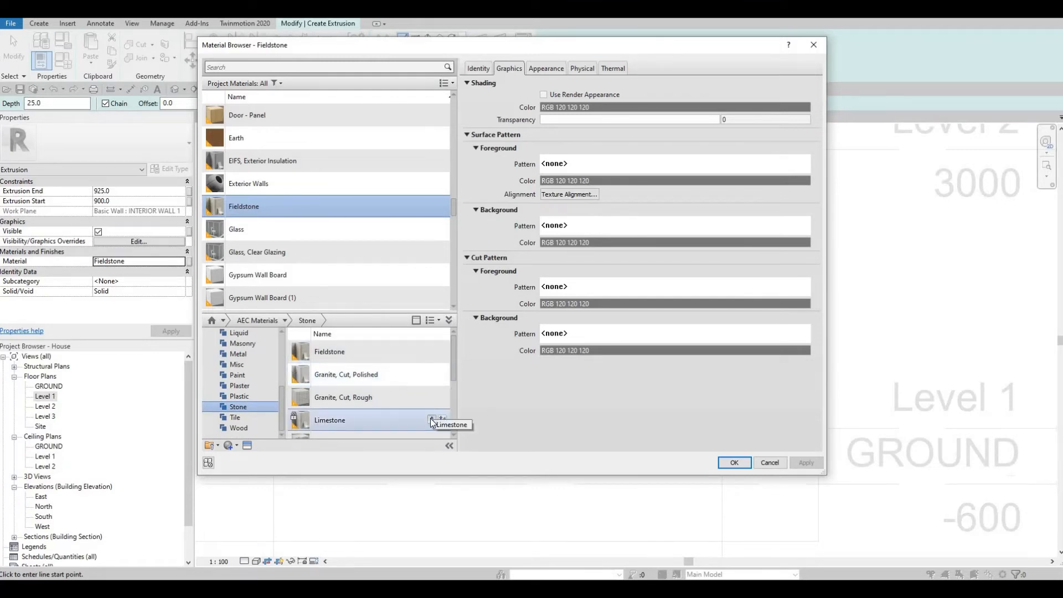
left_click(432, 420)
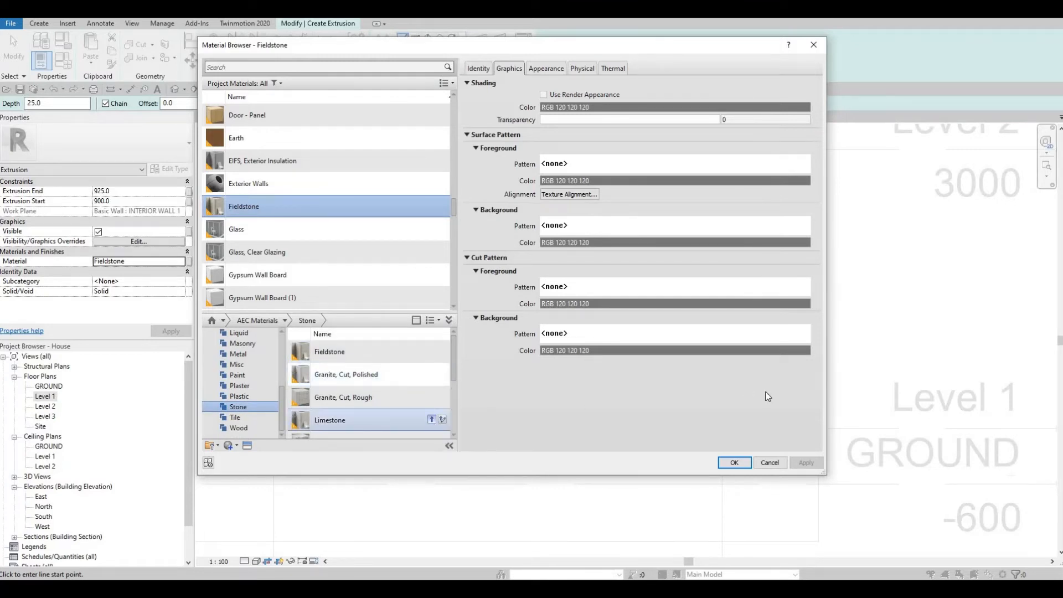
left_click(734, 463)
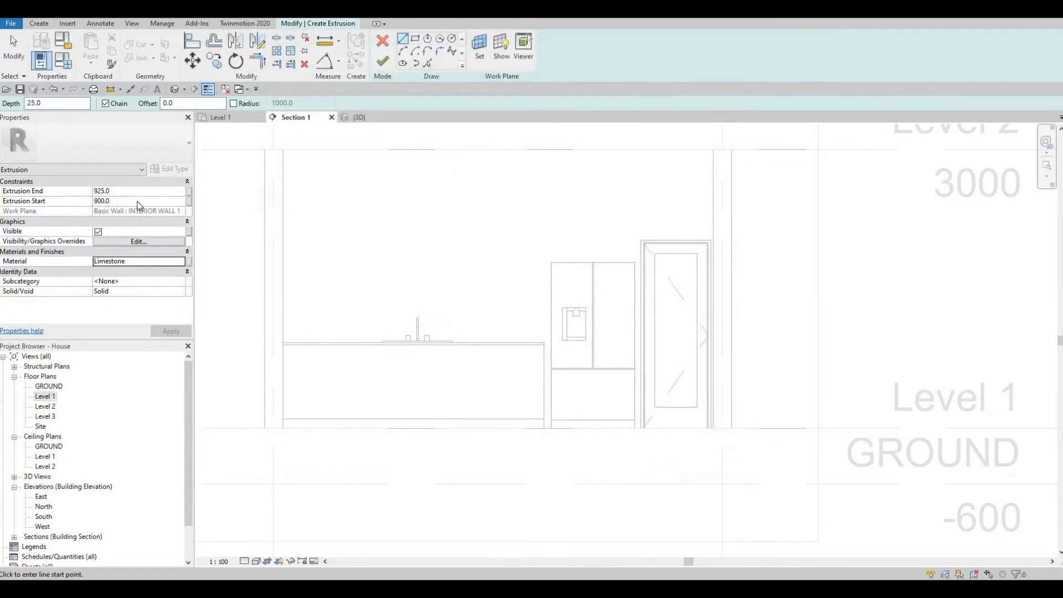
left_click(138, 202)
- Set the extrusion's Extrusion Start to 0 and Extrusion End to 250
type("0")
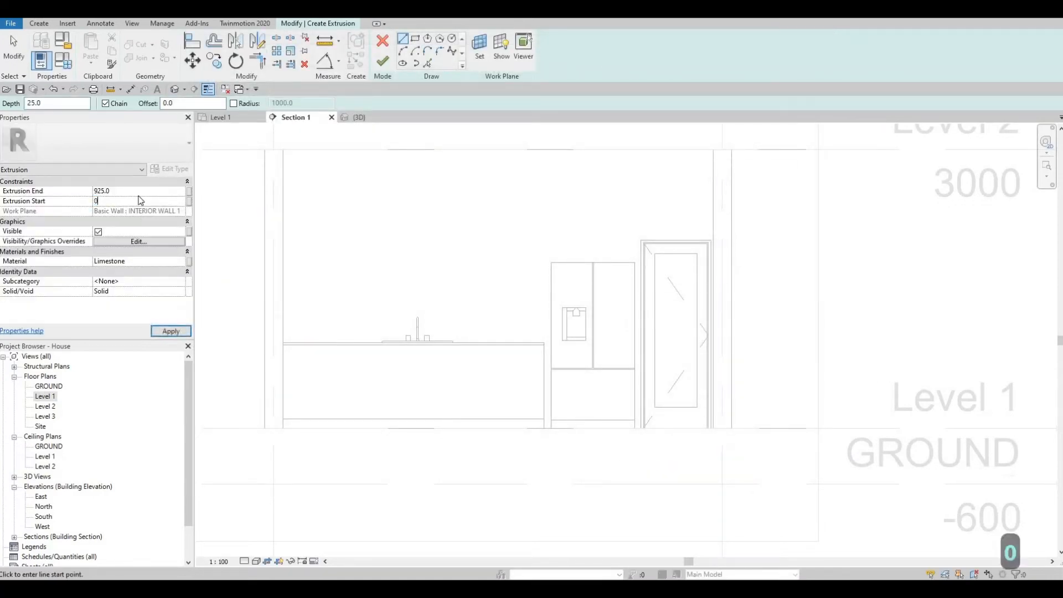
left_click(140, 194)
type("250")
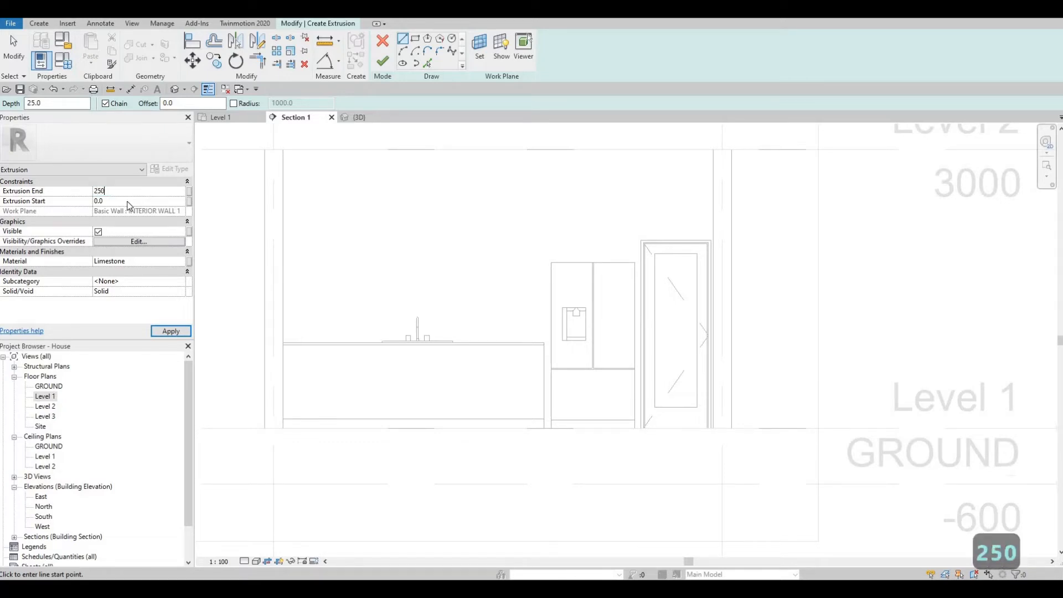
left_click(163, 328)
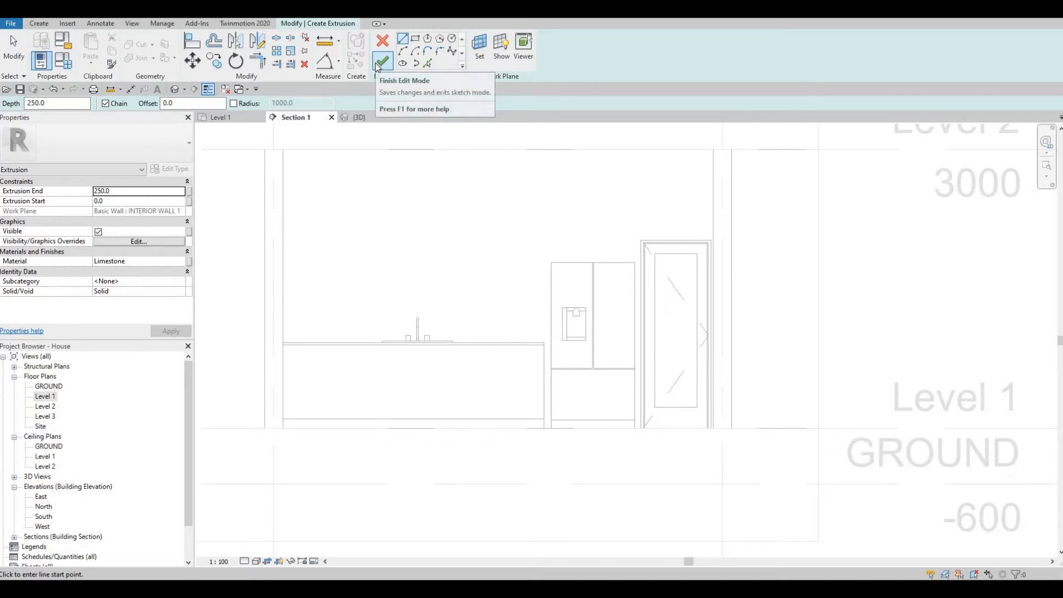
left_click(419, 42)
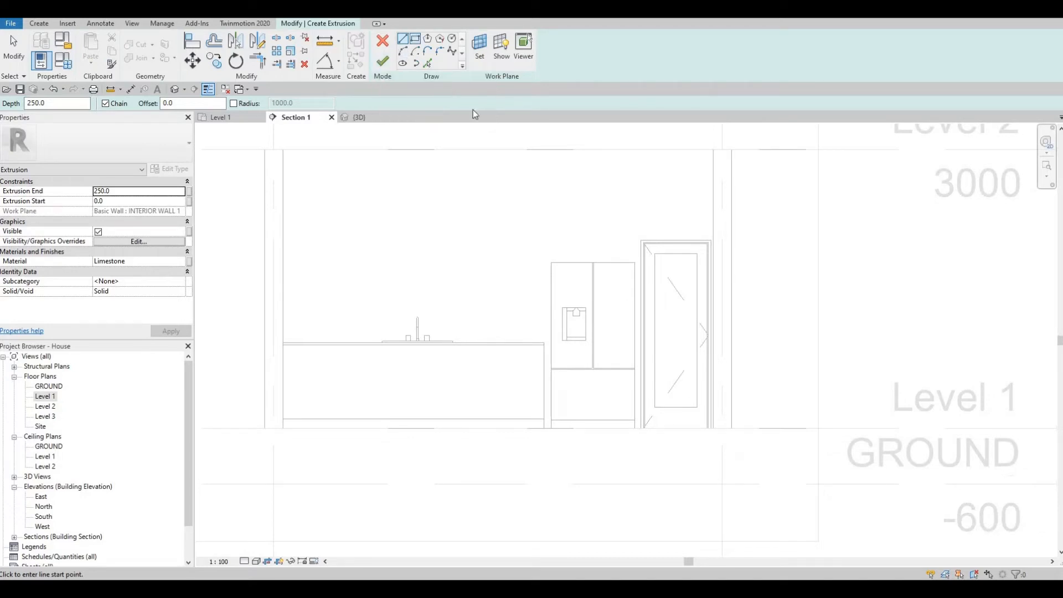
- Sketch rectangles around the refrigerator and the space above it
scroll(551, 268, "up", 3)
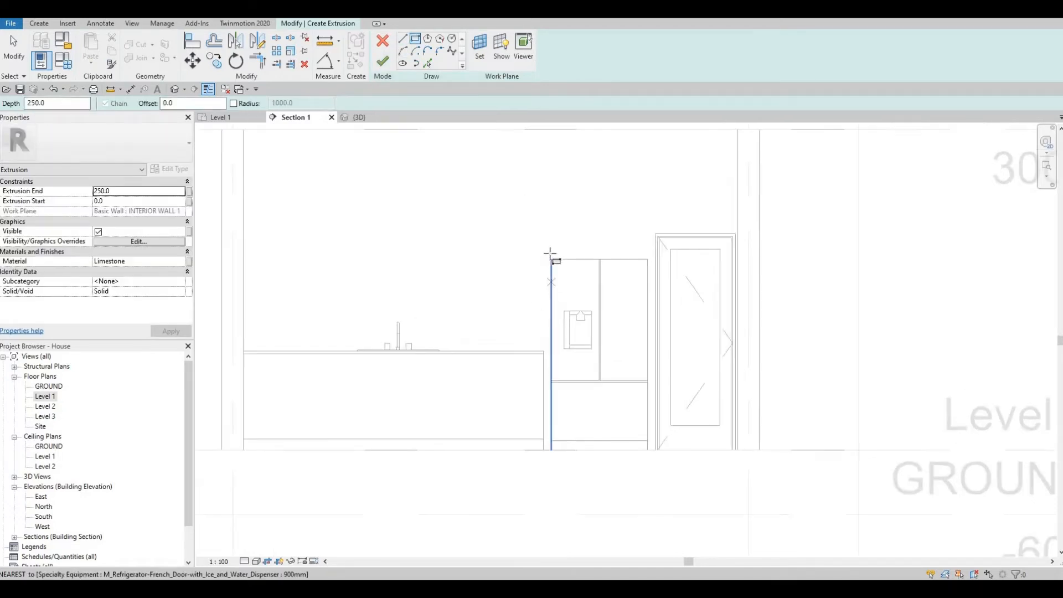
left_click(551, 252)
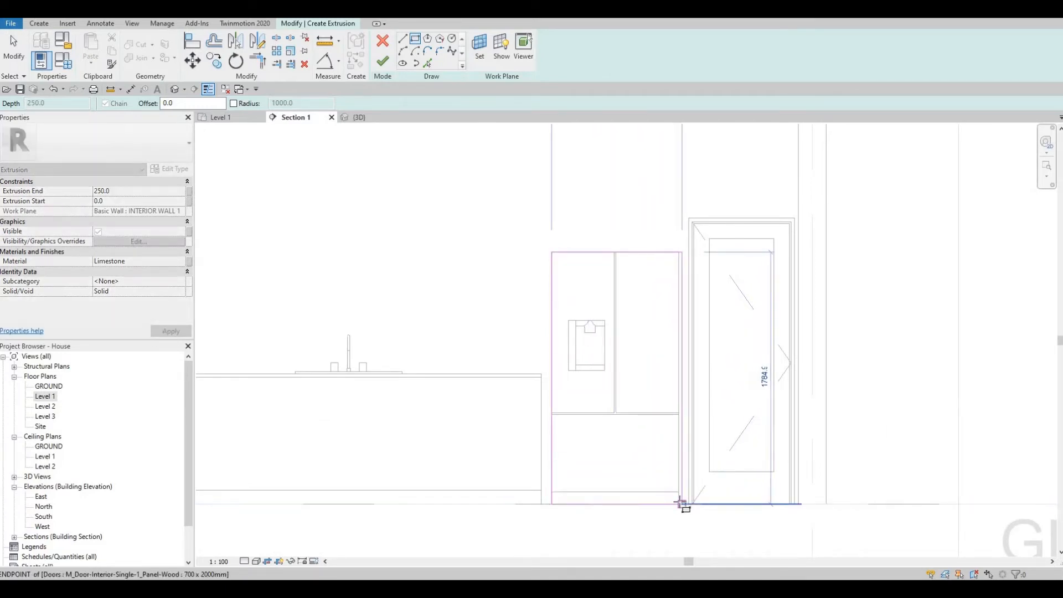
left_click(681, 504)
key("Escape")
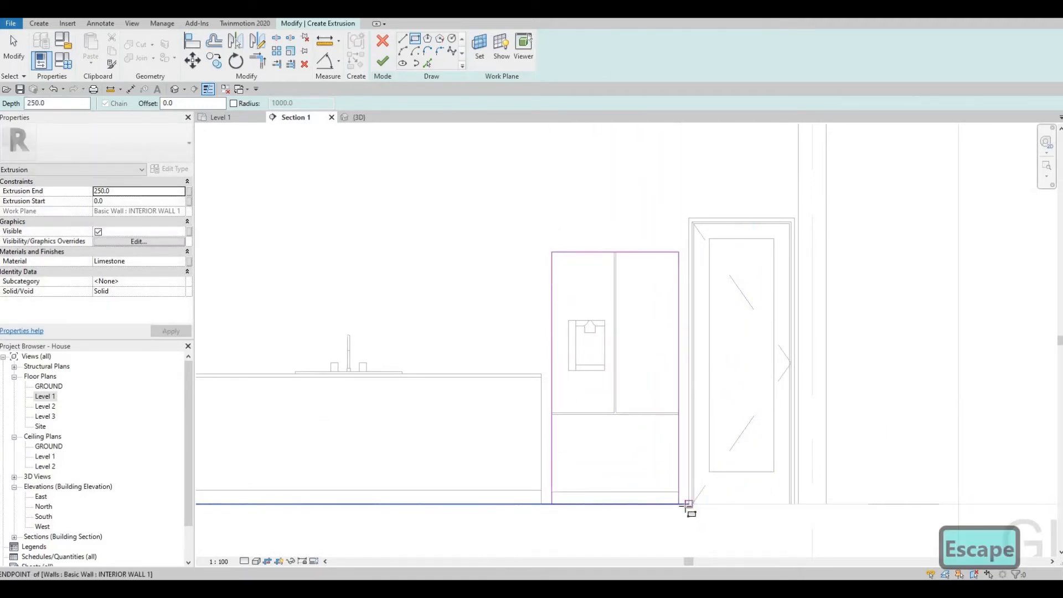
scroll(688, 506, "up", 4)
left_click(690, 500)
scroll(637, 365, "down", 4)
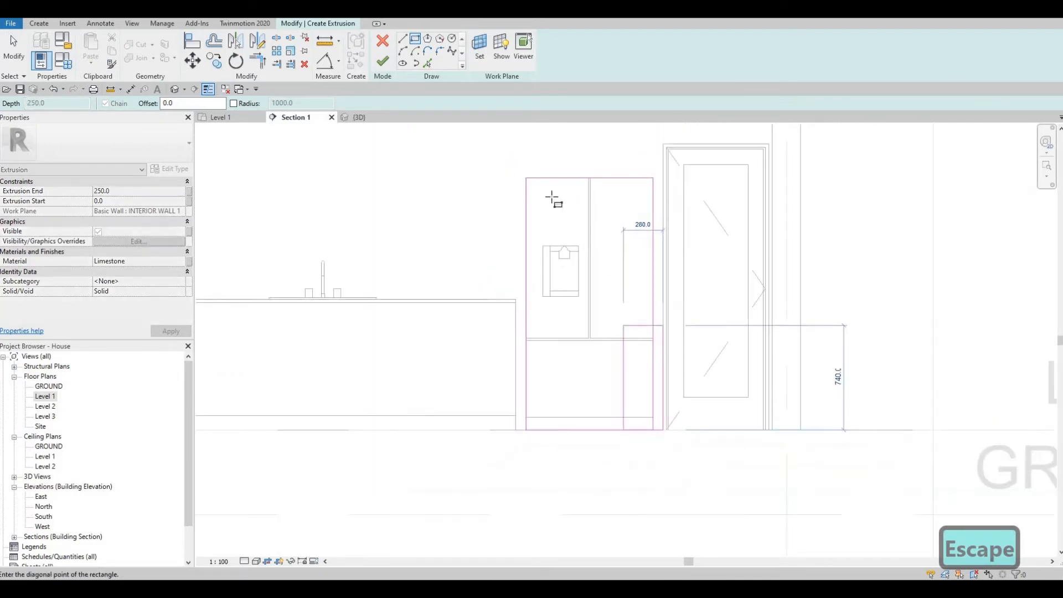
scroll(622, 321, "down", 2)
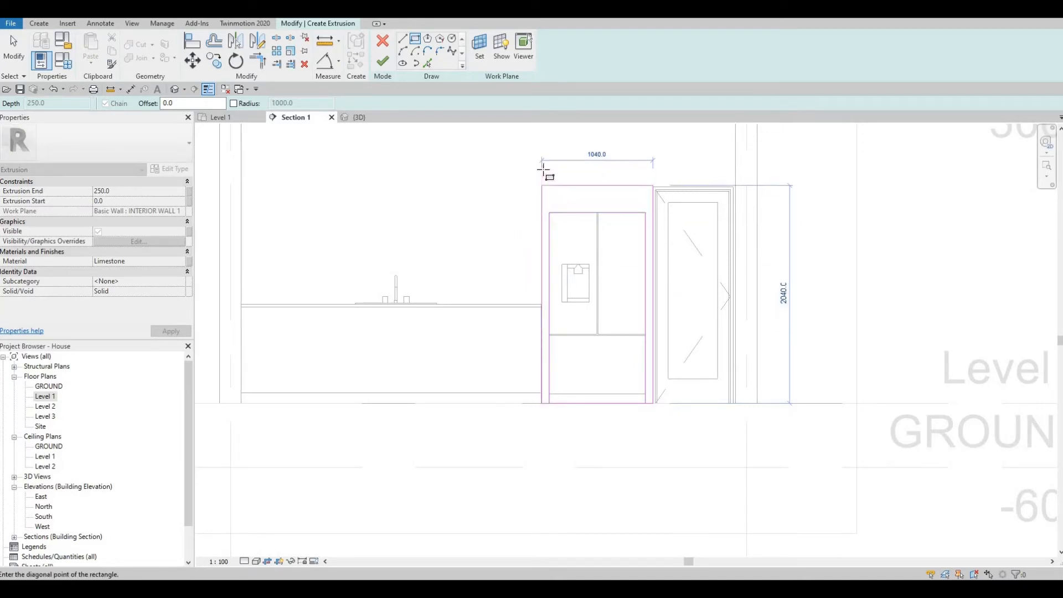
middle_click_drag(543, 168, 545, 283)
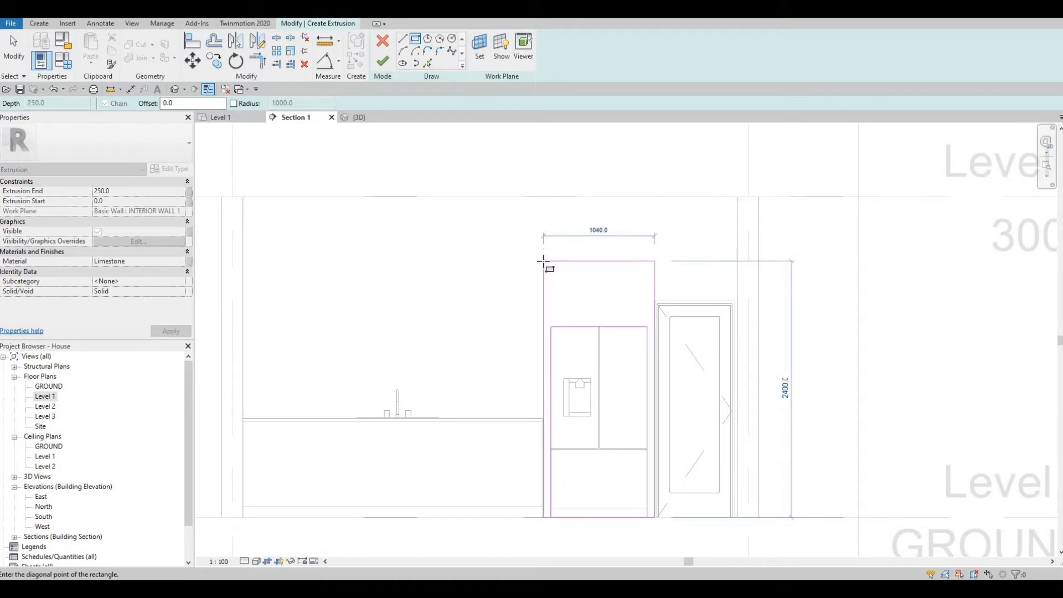
left_click(544, 261)
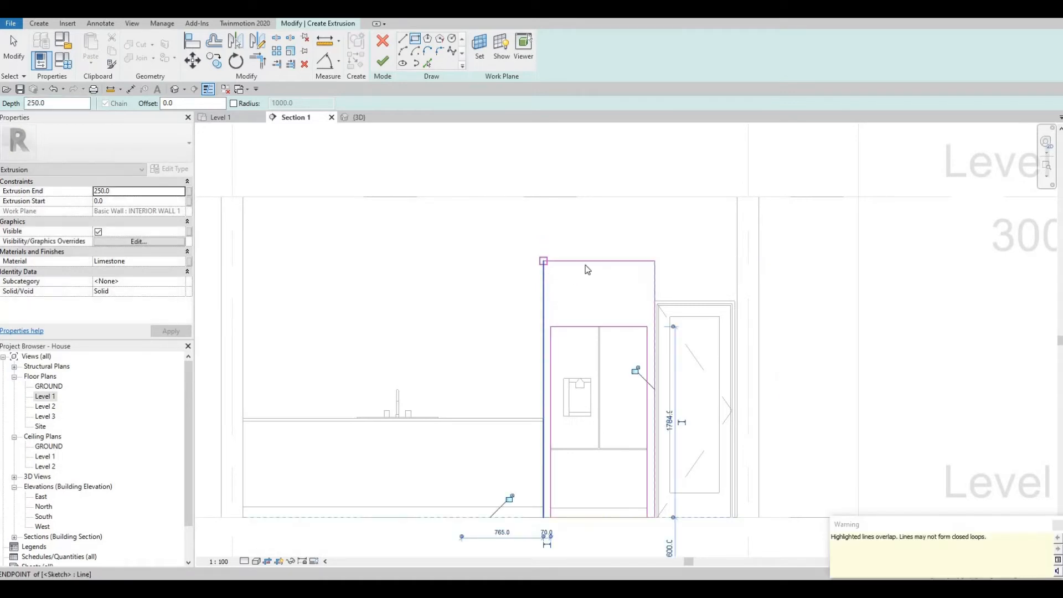
key("Escape")
key("Escape")
key("Escape")
- Set the enclosure's top sketch line to 2500 using its temporary dimension
left_click(571, 261)
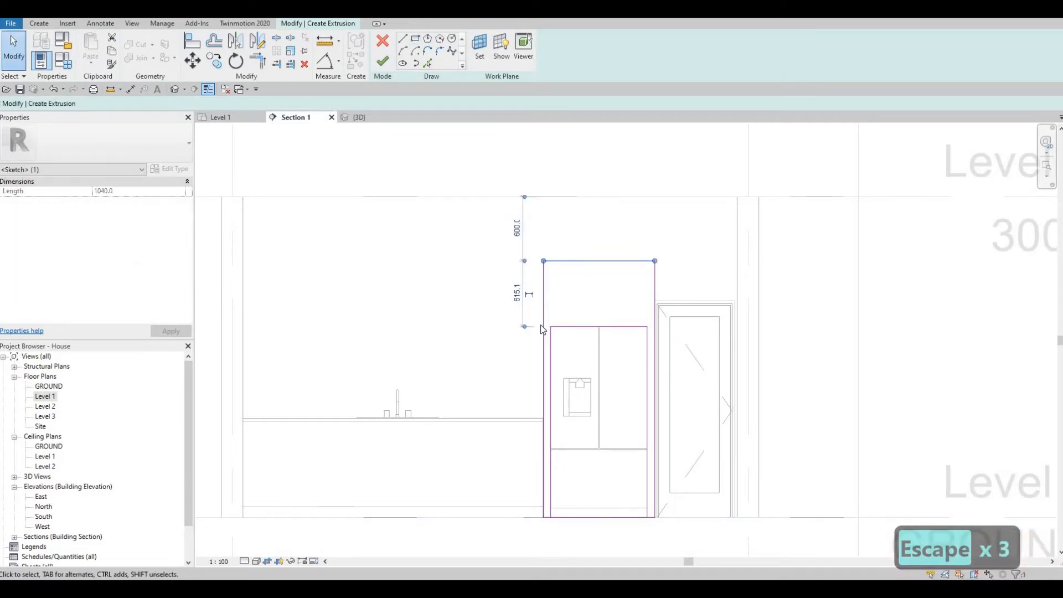
left_click_drag(524, 326, 540, 518)
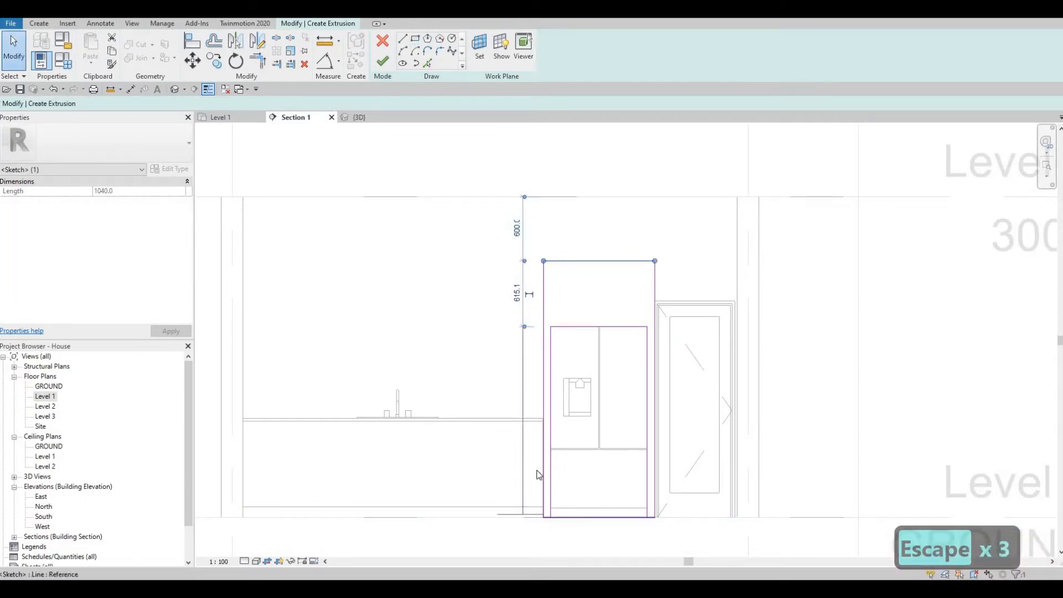
left_click(518, 390)
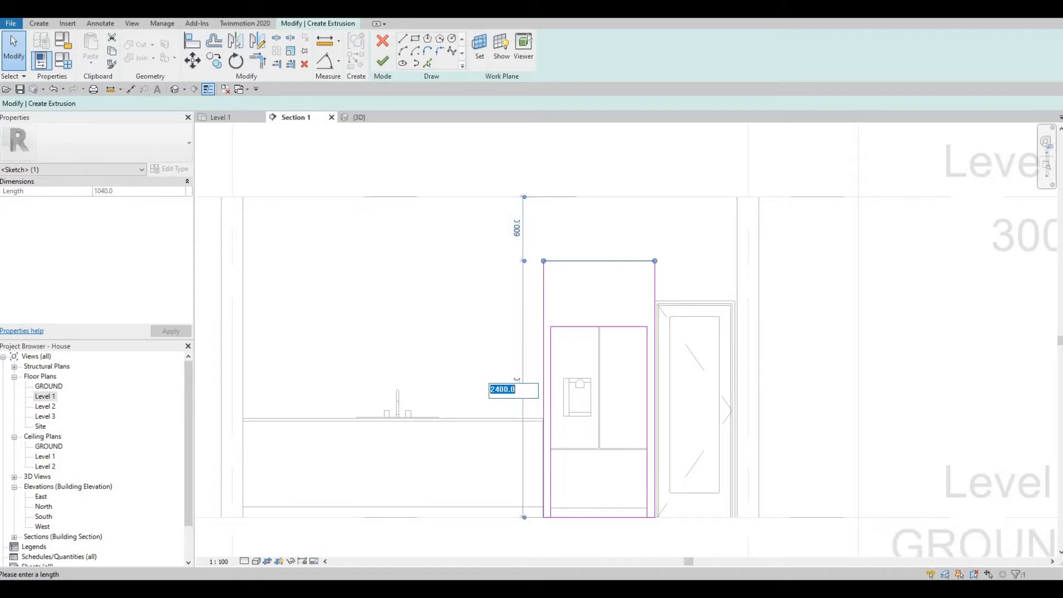
type("2500")
key("Return")
key("Escape")
key("Escape")
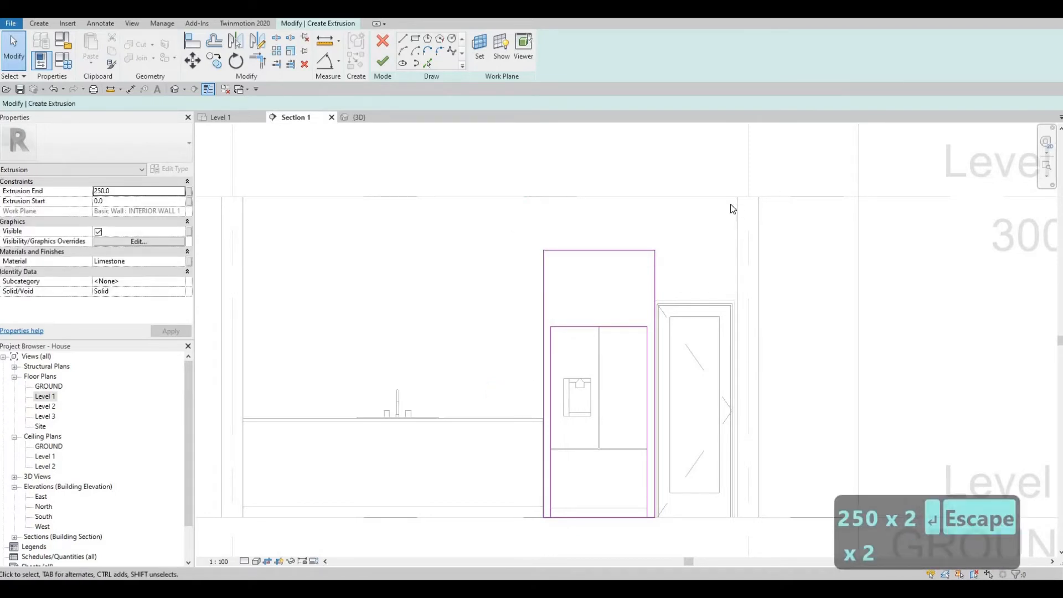
scroll(731, 204, "down", 2)
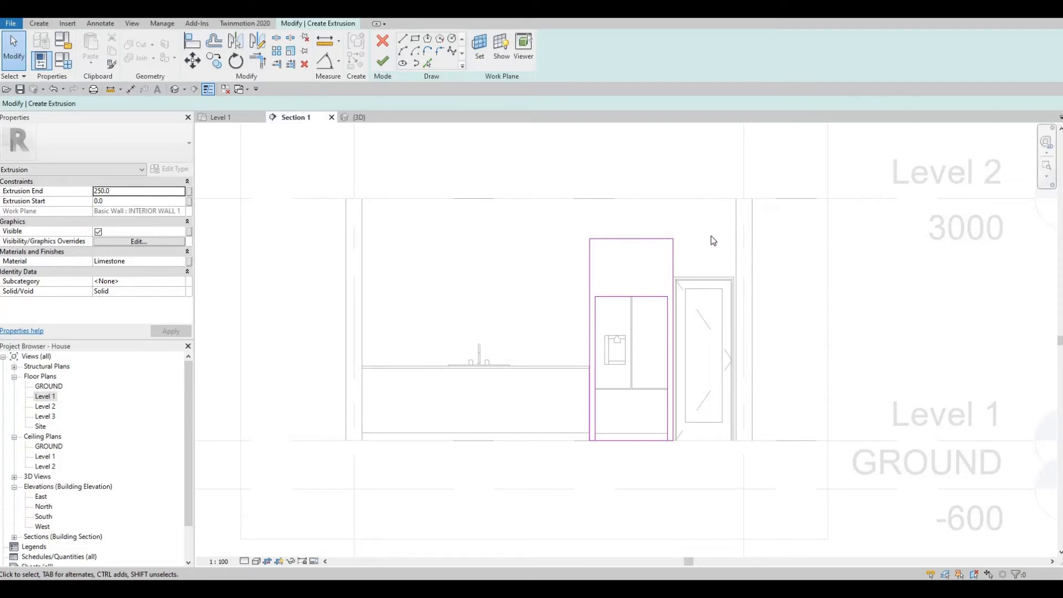
key("Escape")
- After Finish reports an error, delete the outer bottom sketch line
left_click(381, 62)
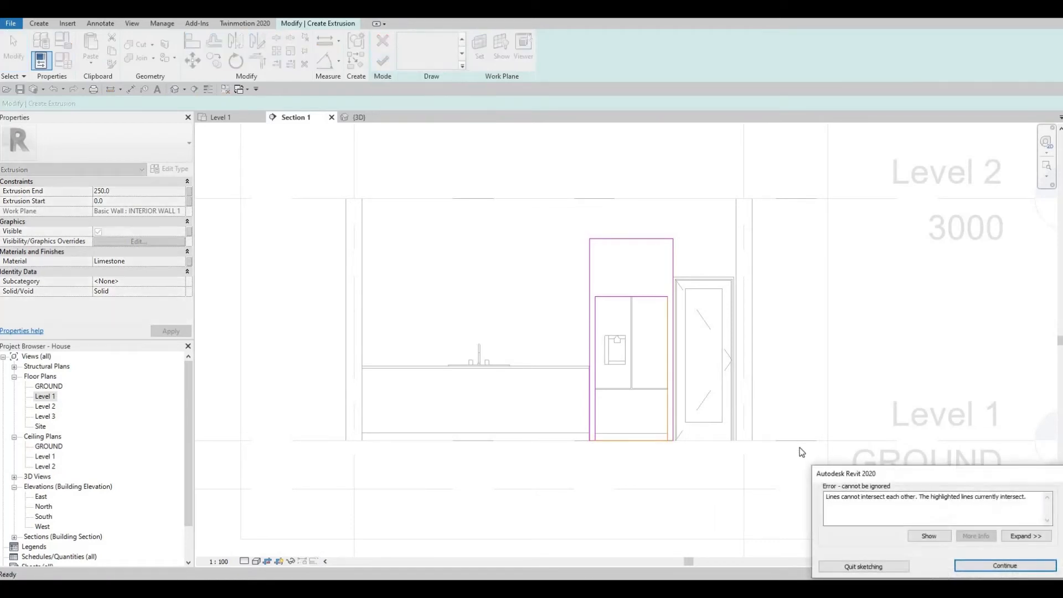
key("Escape")
scroll(623, 443, "up", 5)
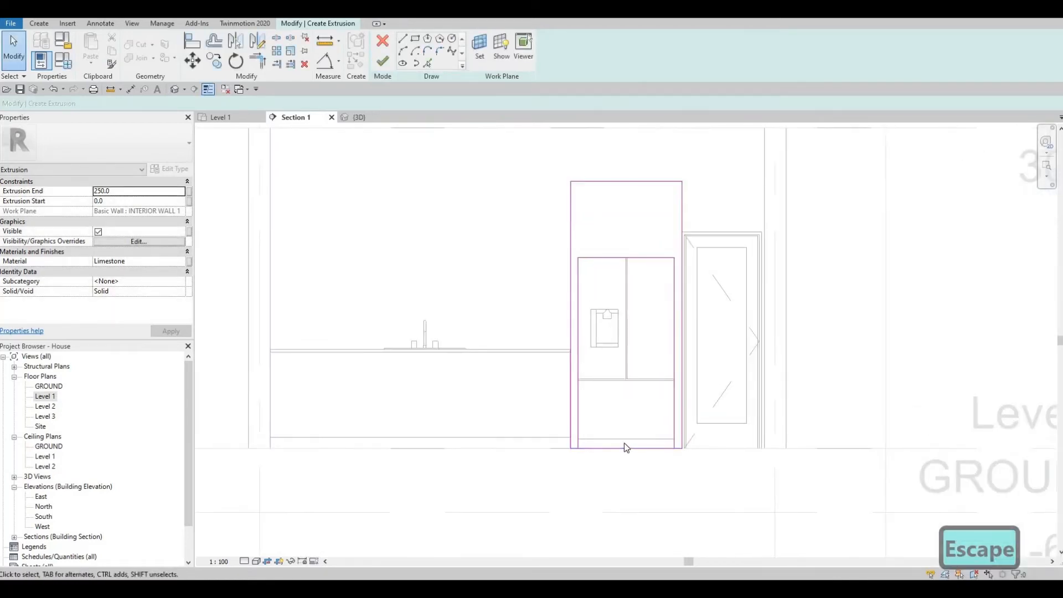
left_click(624, 443)
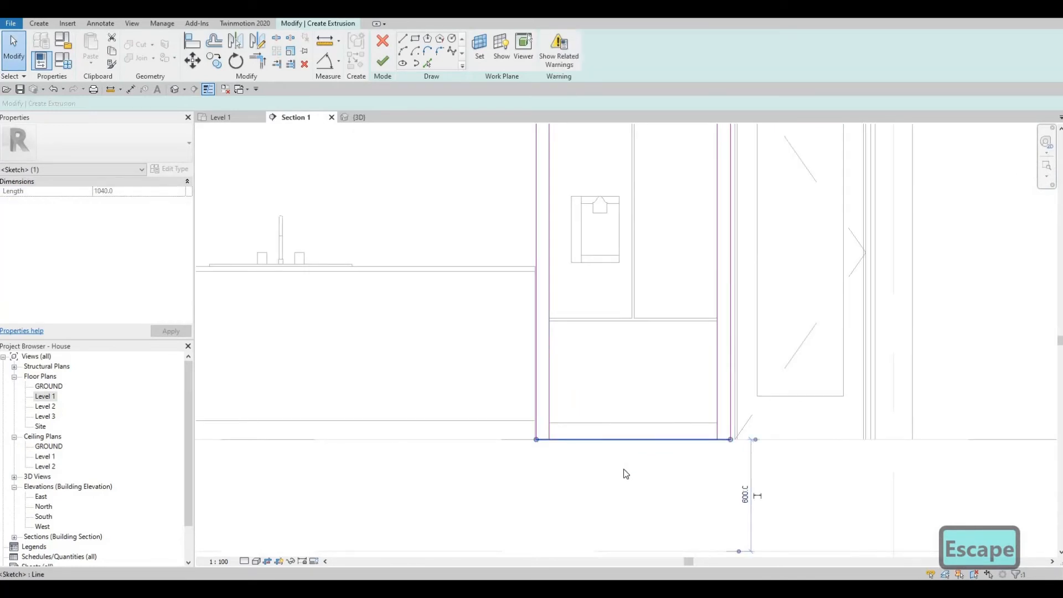
key("Delete")
key("Escape")
key("Escape")
key("Escape")
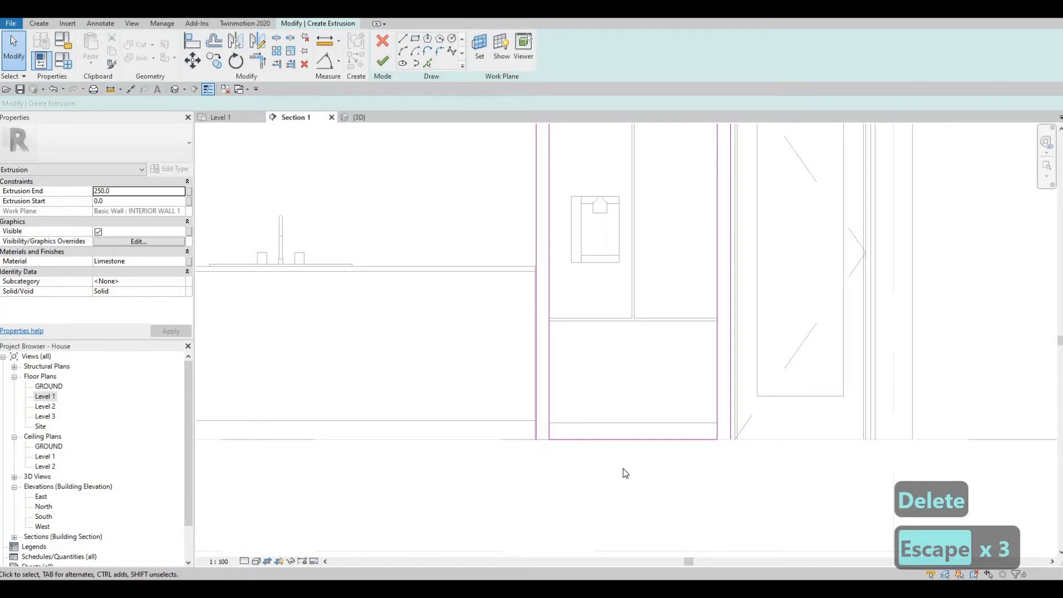
- Split the inner bottom line under the refrigerator with Split Element (SL)
key("s")
key("l")
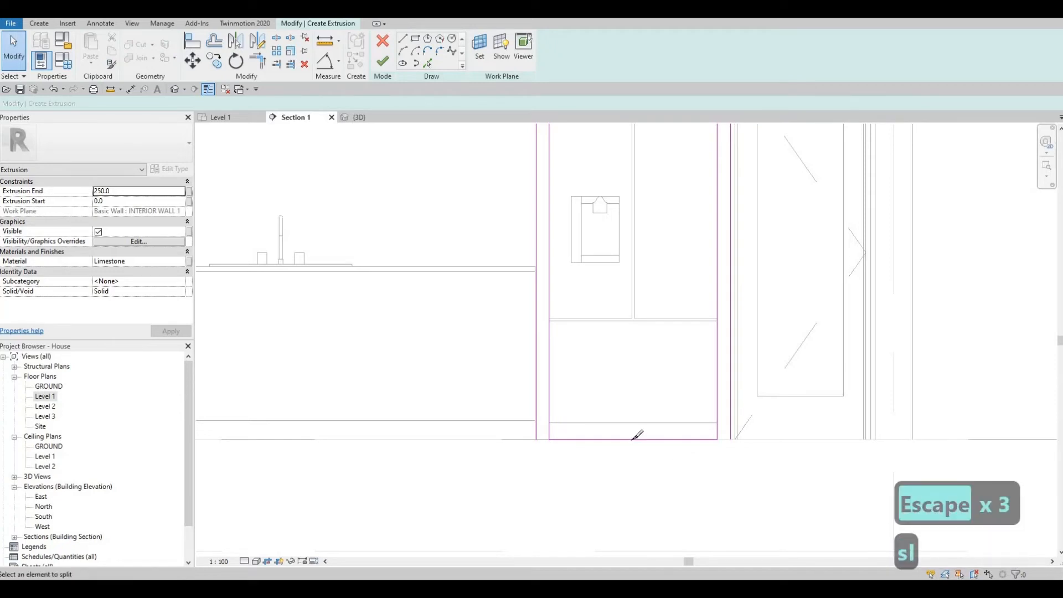
left_click(631, 440)
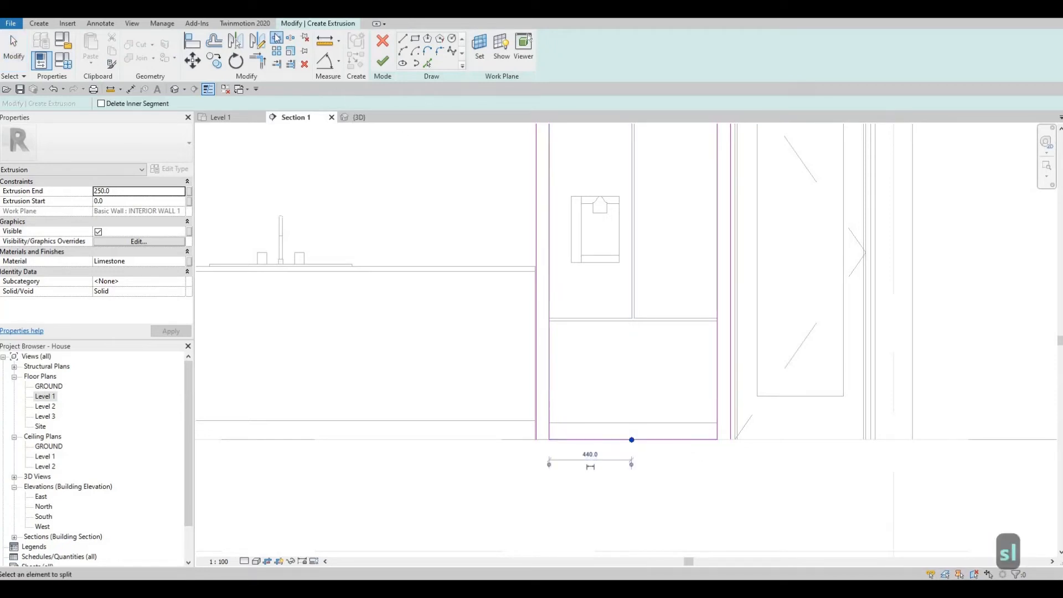
key("Escape")
key("Escape")
key("Escape")
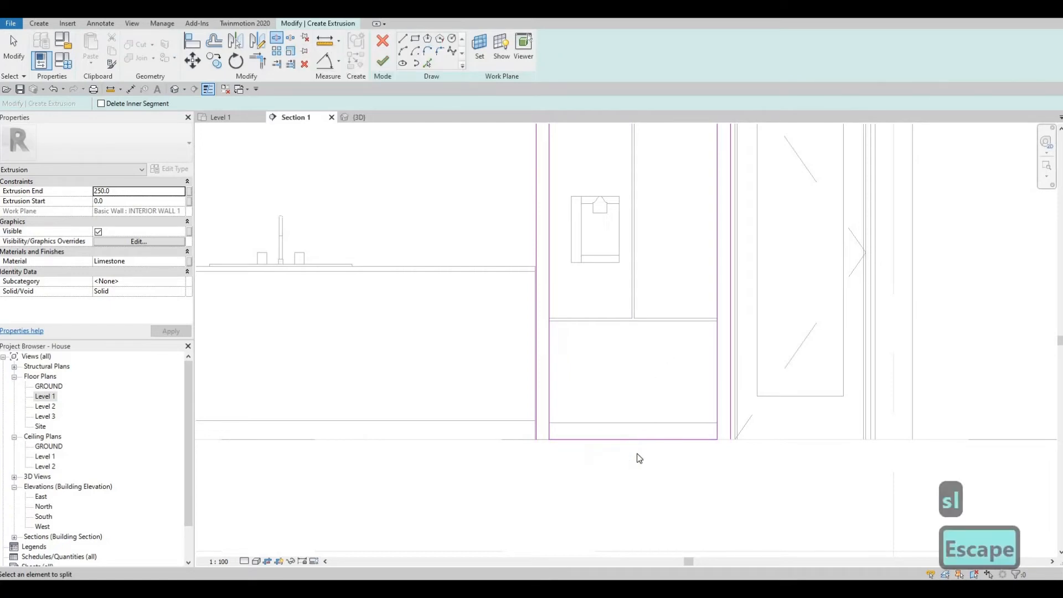
- Trim both inner side lines to corners with TR, leaving the enclosure open underneath
key("t")
key("r")
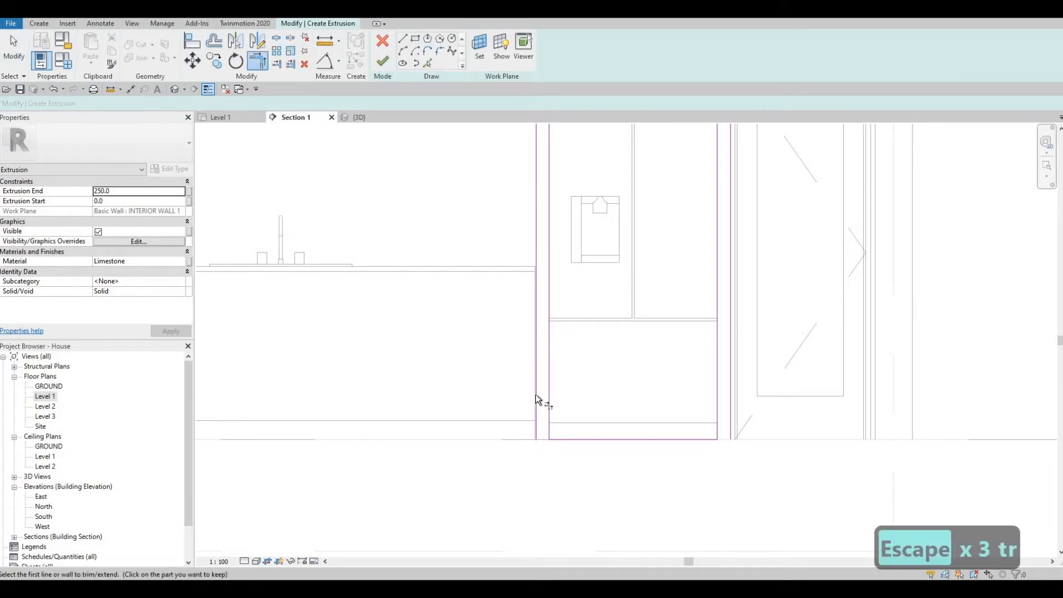
left_click(564, 436)
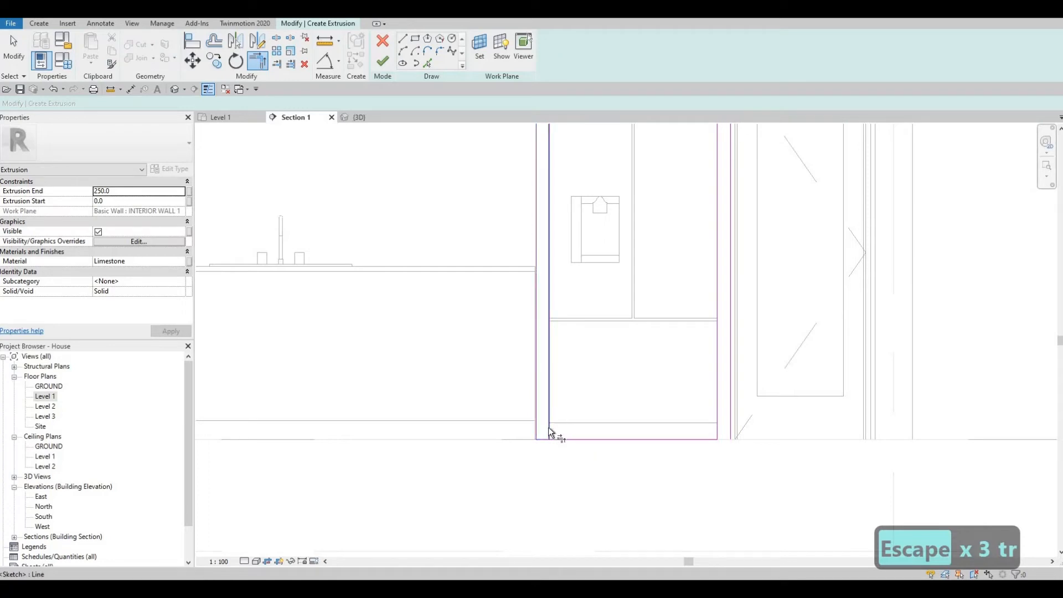
left_click(543, 439)
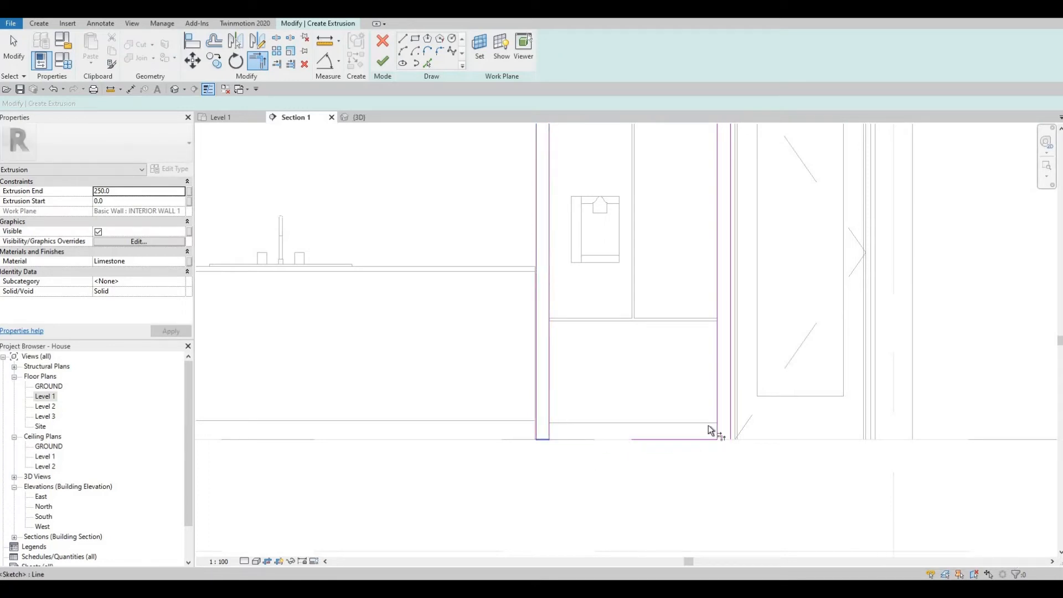
left_click(728, 411)
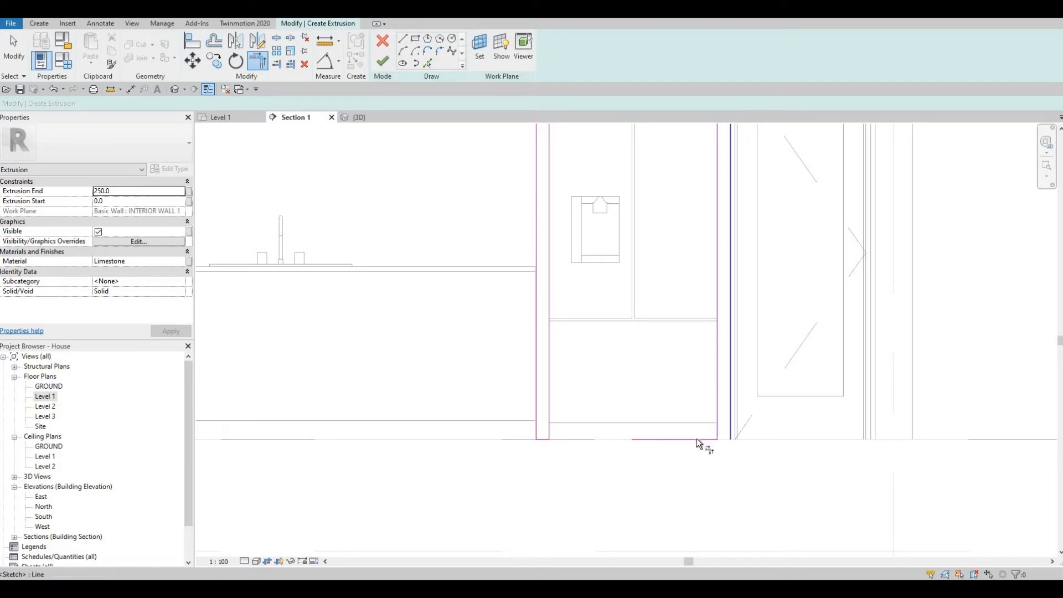
left_click(717, 413)
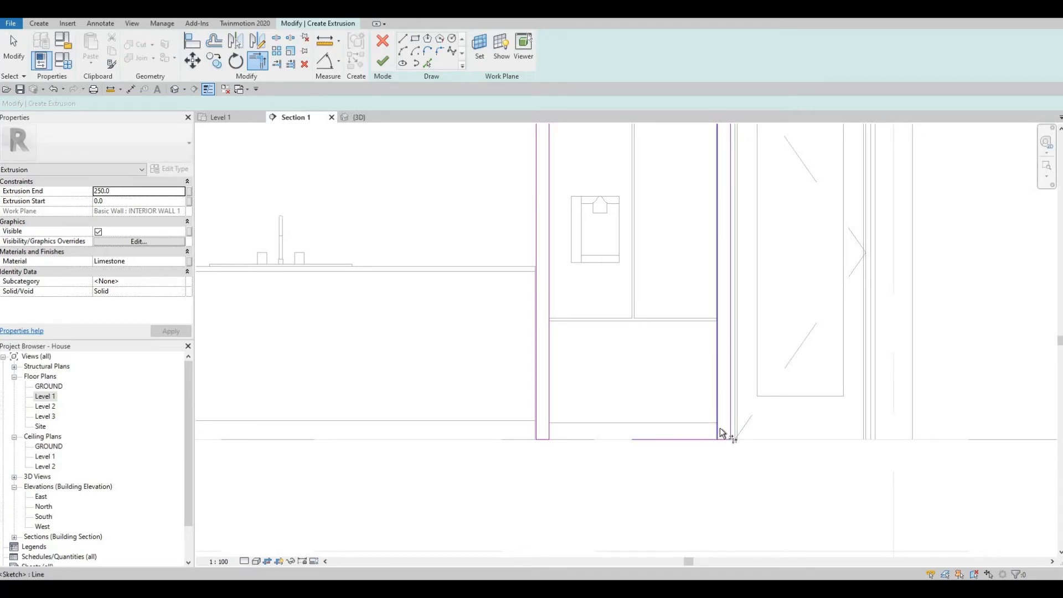
left_click(653, 442)
middle_click_drag(626, 279, 596, 400)
scroll(595, 399, "down", 2)
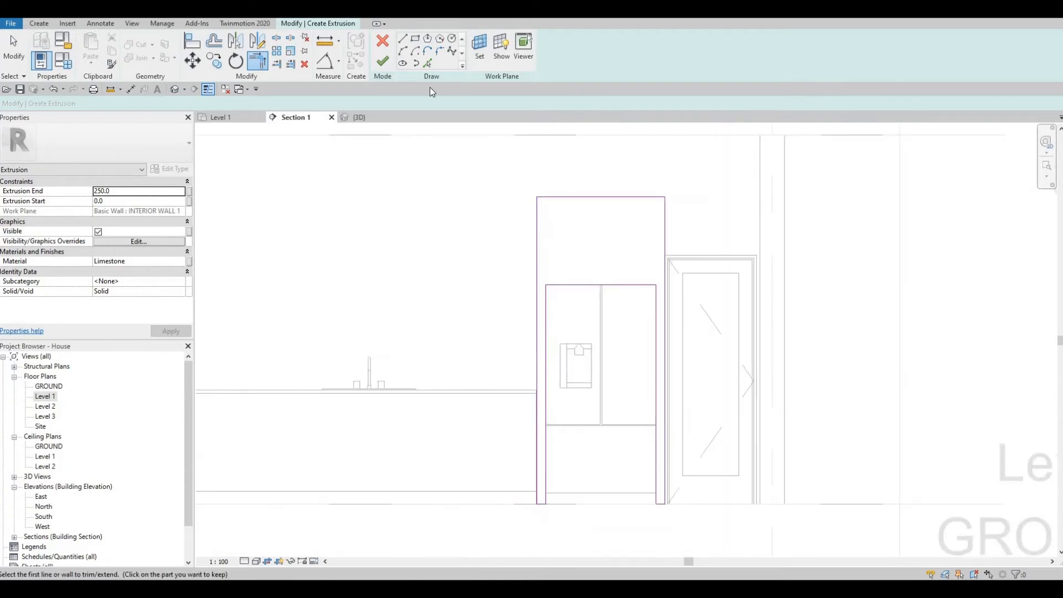
- Create the Limestone extrusion and pull it to 799.2 deep in the 3D view
left_click(384, 63)
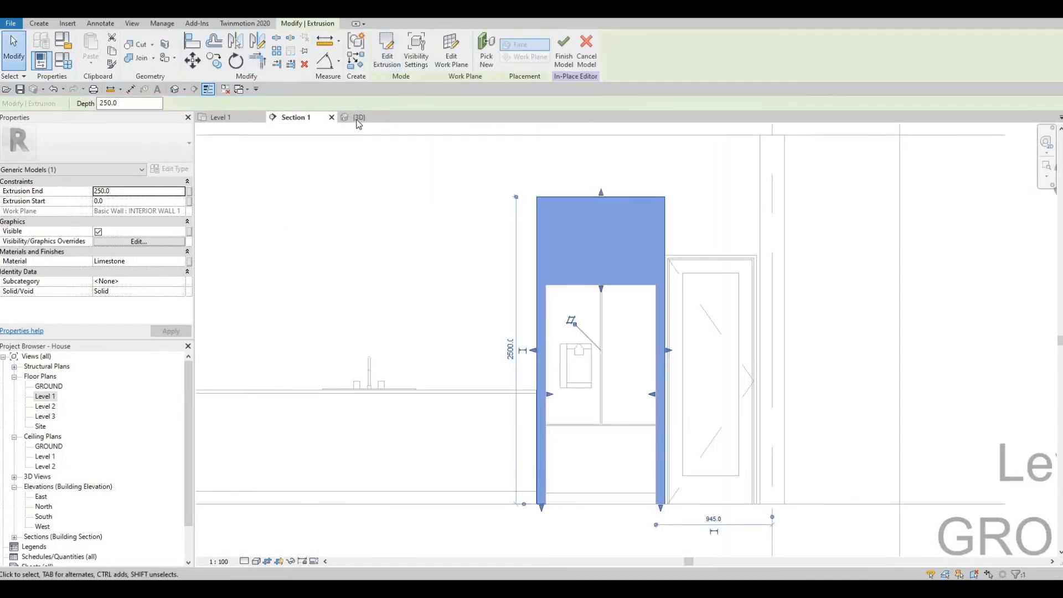
key("ctrl+Tab")
middle_click_drag(729, 483, 519, 195, "shift")
scroll(677, 247, "up", 1)
left_click_drag(685, 267, 768, 347)
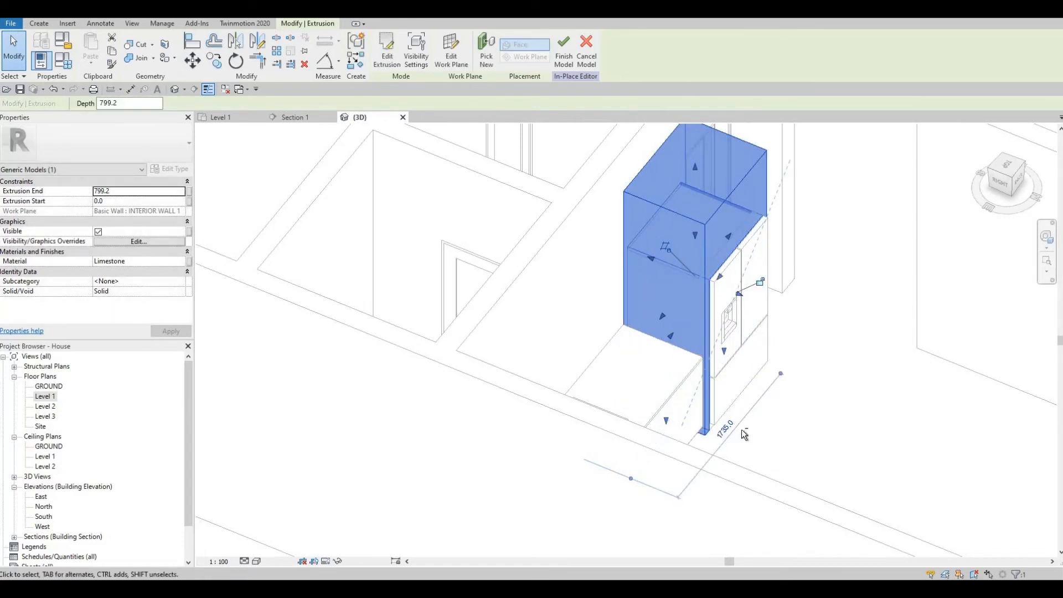
key("Escape")
- Finish the Generic Models 2 in-place model and view the kitchen
middle_click_drag(565, 337, 505, 297, "shift")
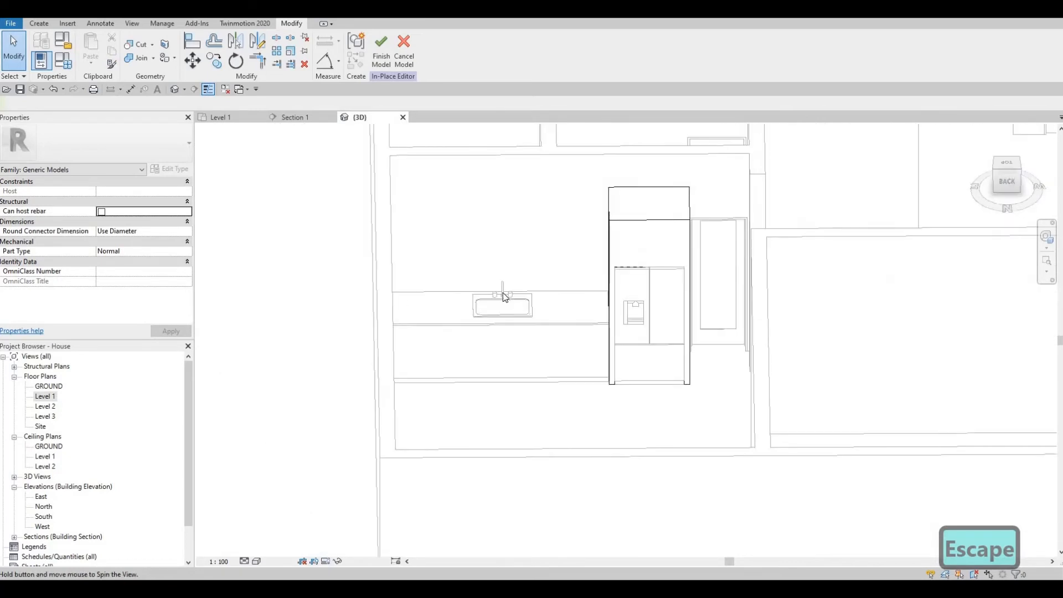
left_click(381, 61)
middle_click_drag(570, 368, 424, 321, "shift")
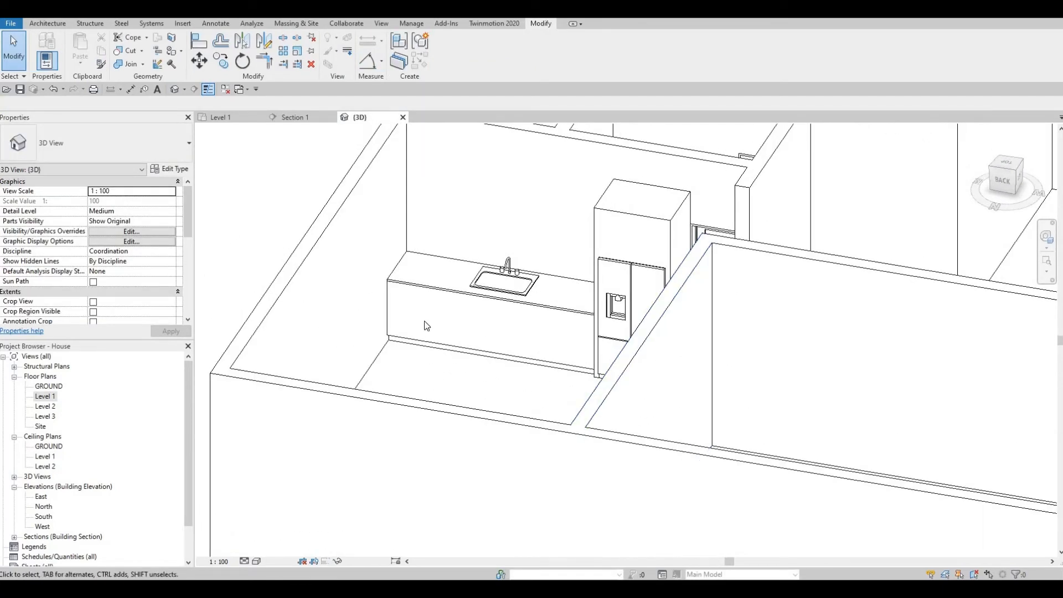
- Back in Section 1, start Model In-Place and save the project when prompted
left_click(297, 117)
scroll(529, 306, "up", 2)
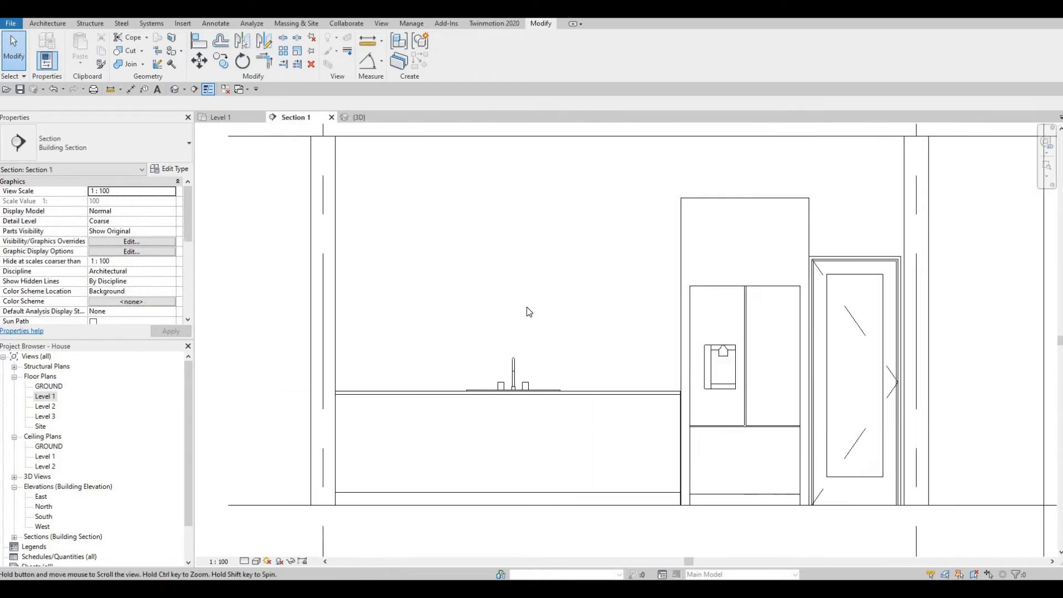
scroll(527, 307, "down", 1)
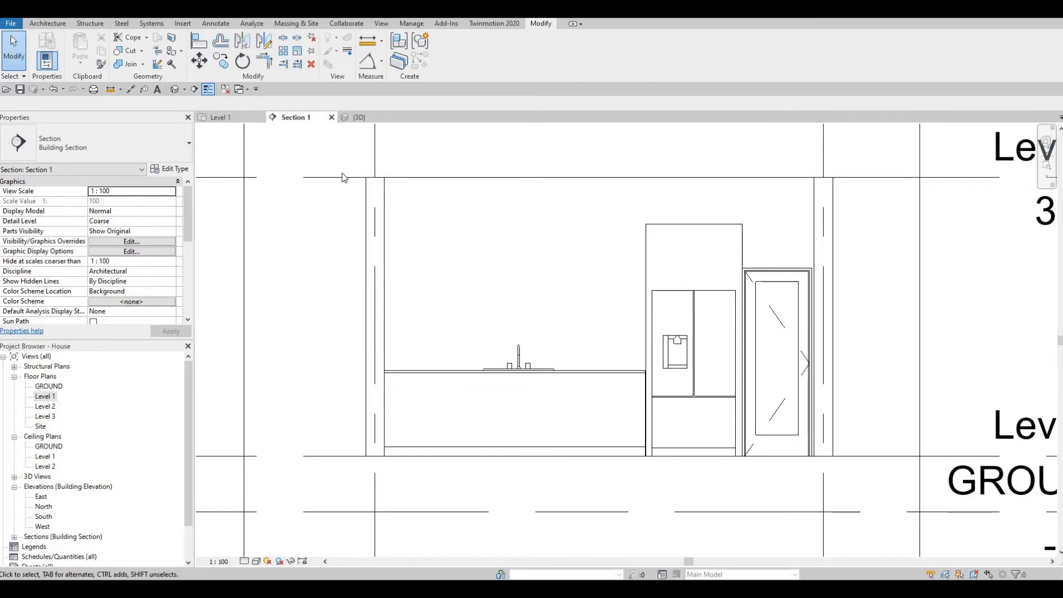
left_click(45, 24)
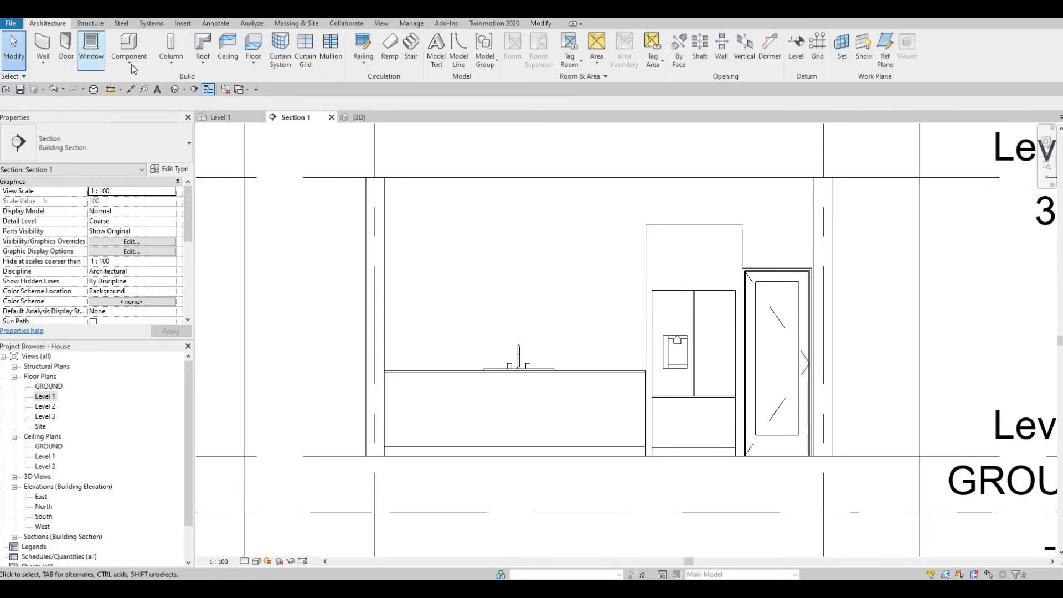
left_click(129, 63)
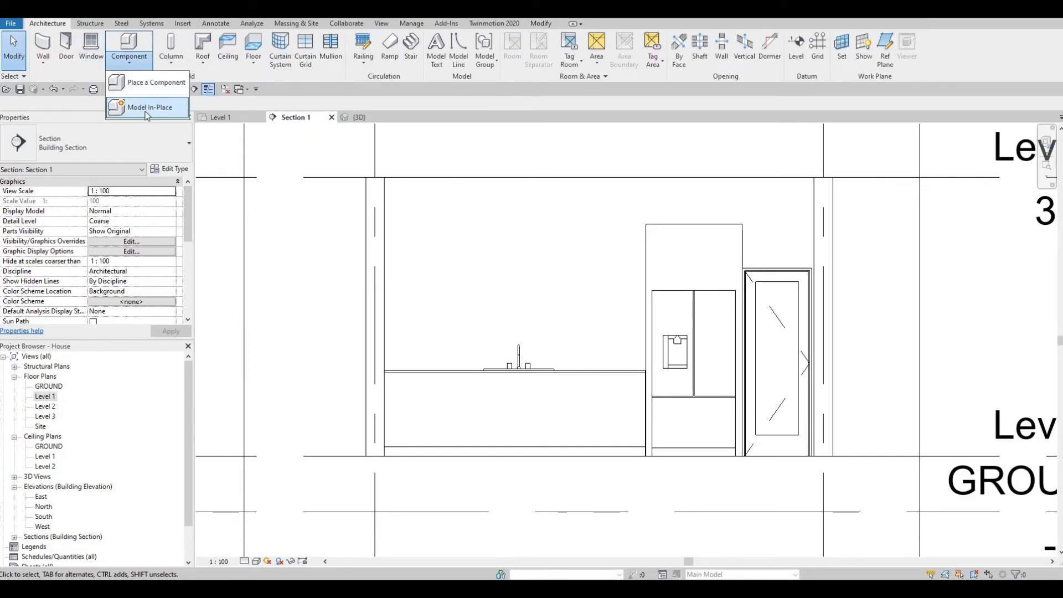
left_click(147, 111)
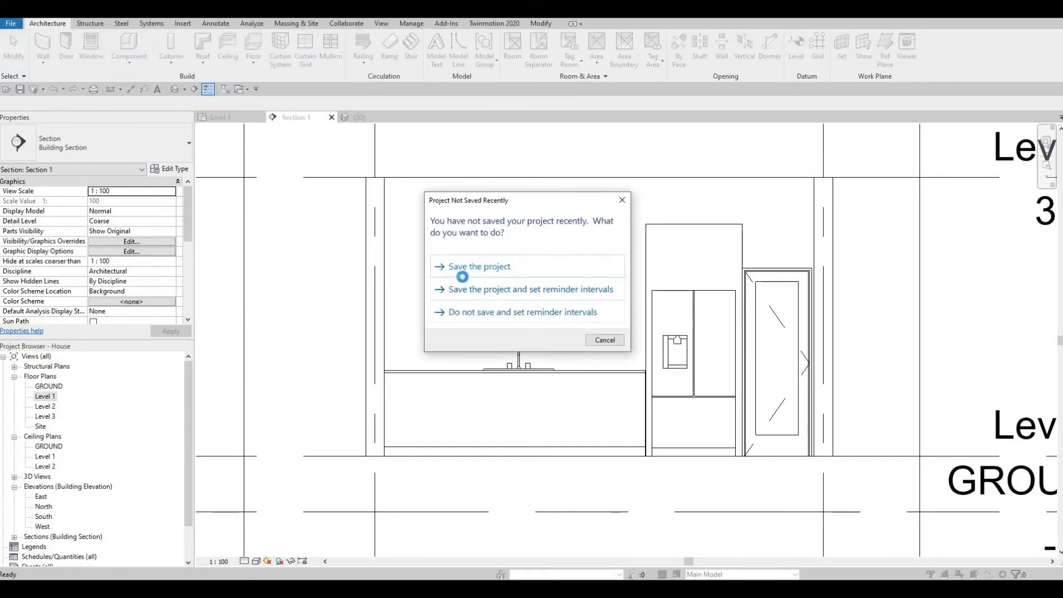
left_click(462, 274)
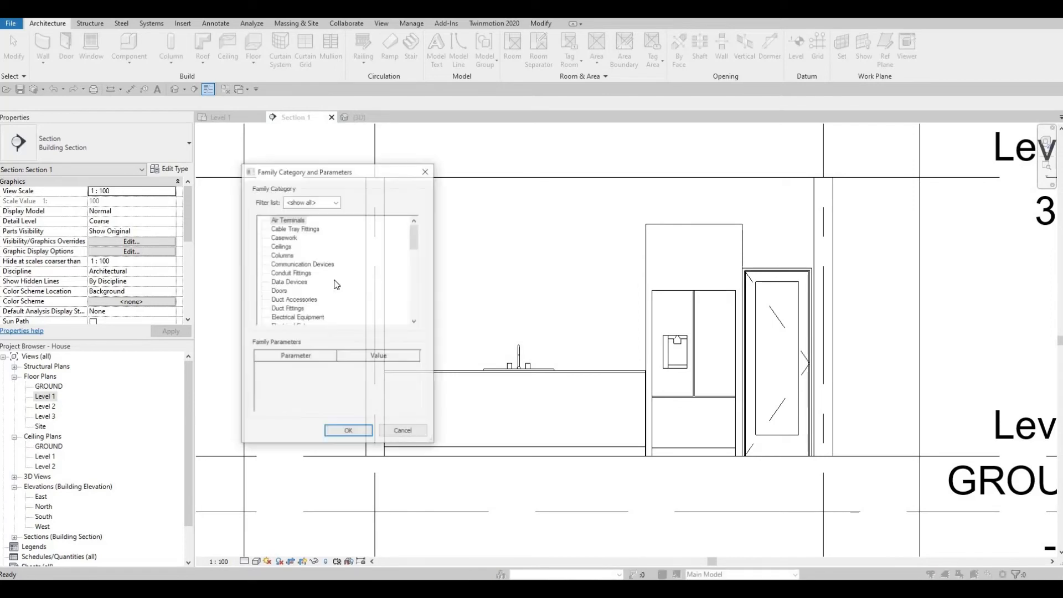
- Choose the Generic Models category and accept the name Generic Models 3
scroll(291, 299, "down", 1)
scroll(310, 320, "down", 1)
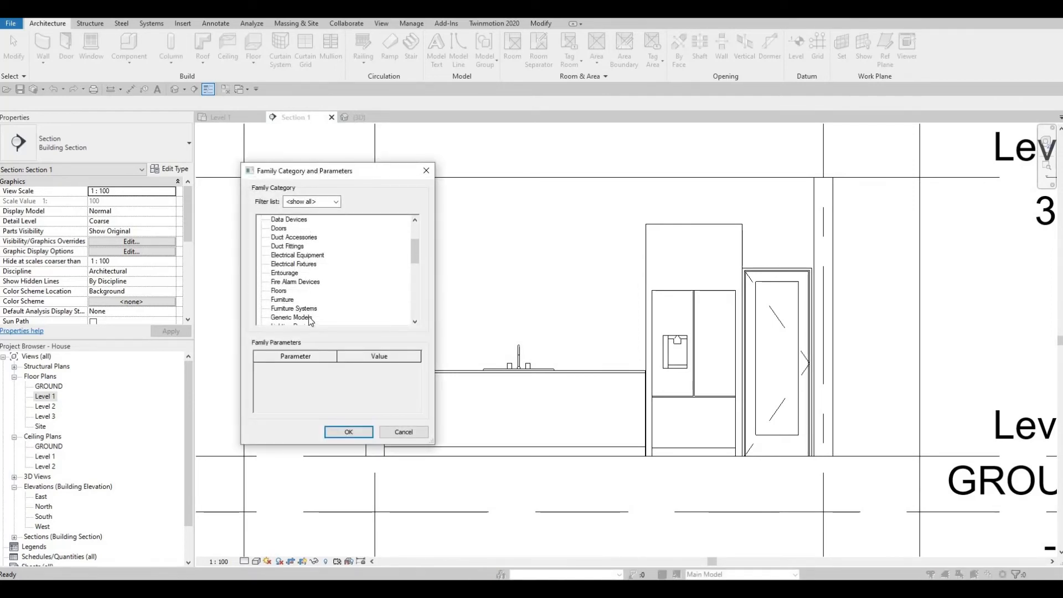
left_click(292, 317)
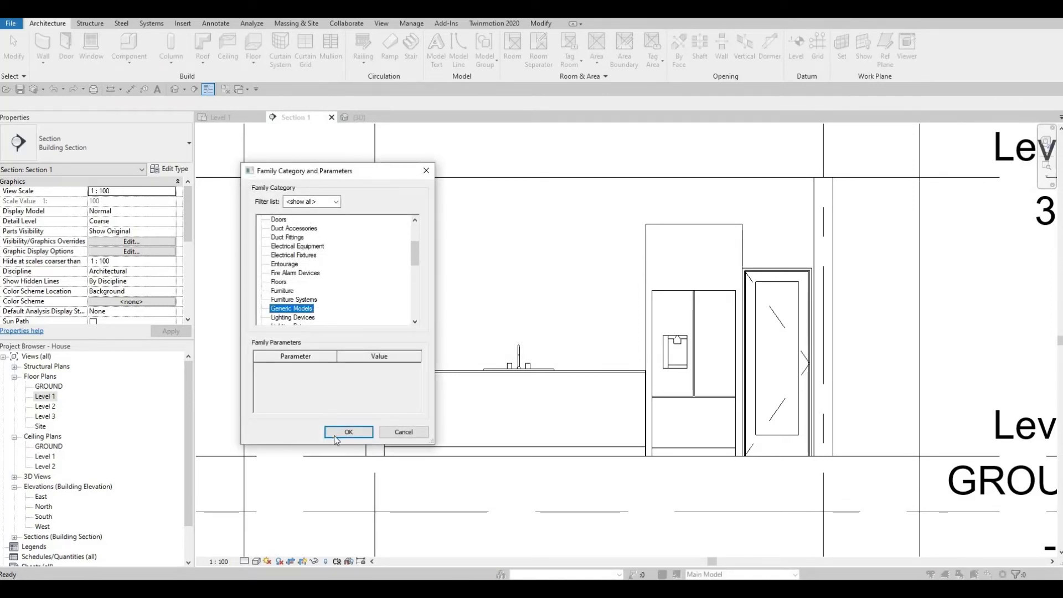
left_click(334, 434)
left_click(532, 318)
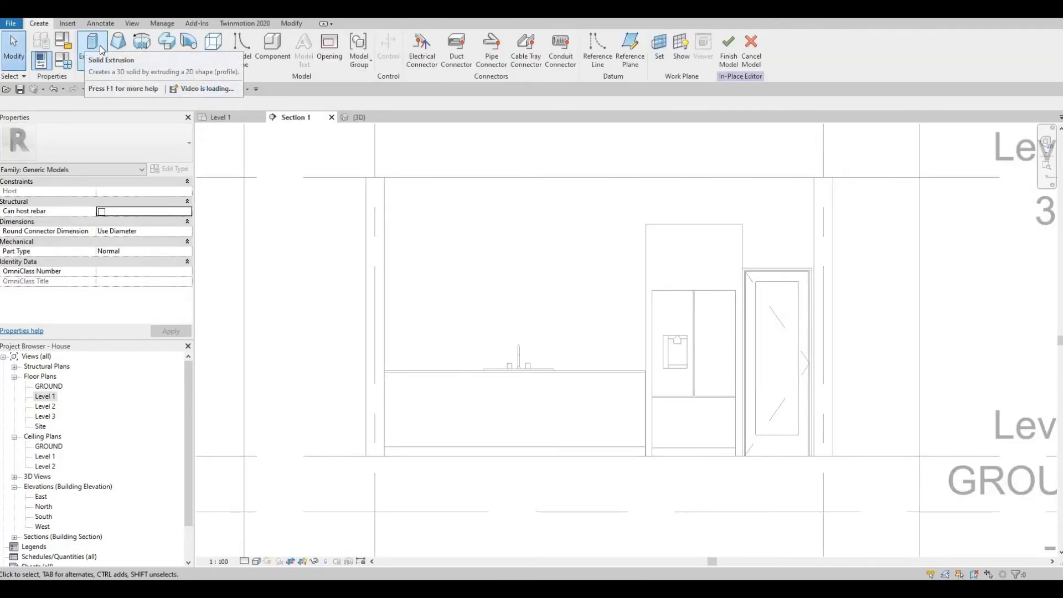
- Start a new extrusion for Generic Models 3 with the interior wall as its work plane
left_click(93, 47)
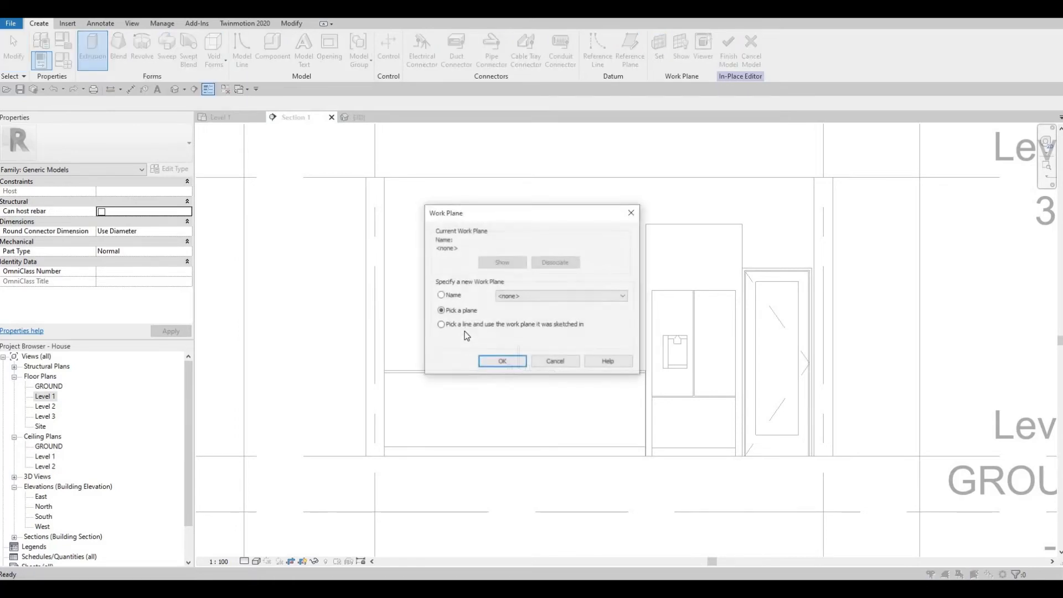
left_click(501, 361)
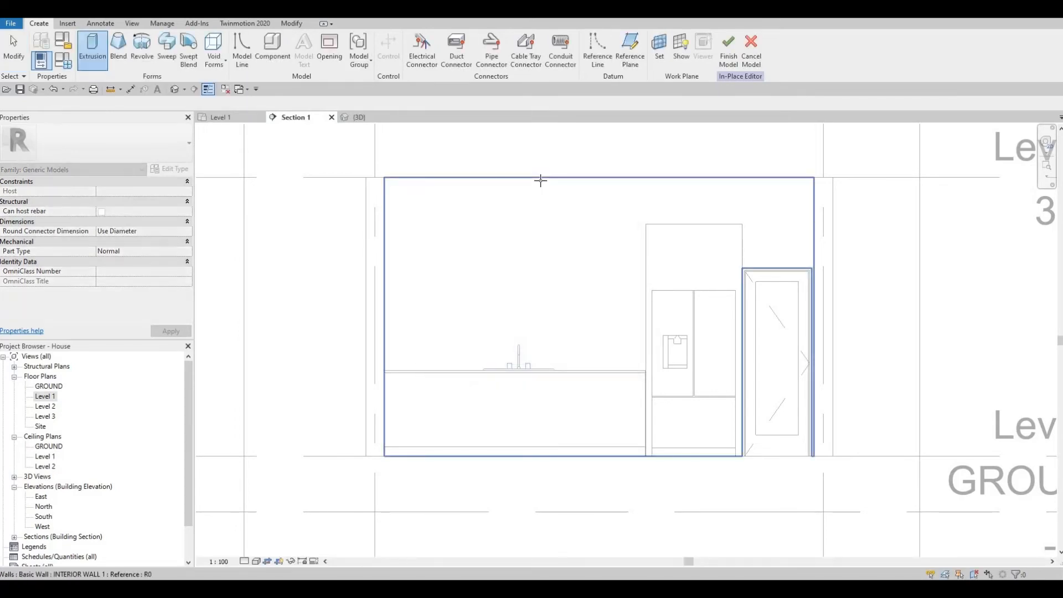
left_click(429, 254)
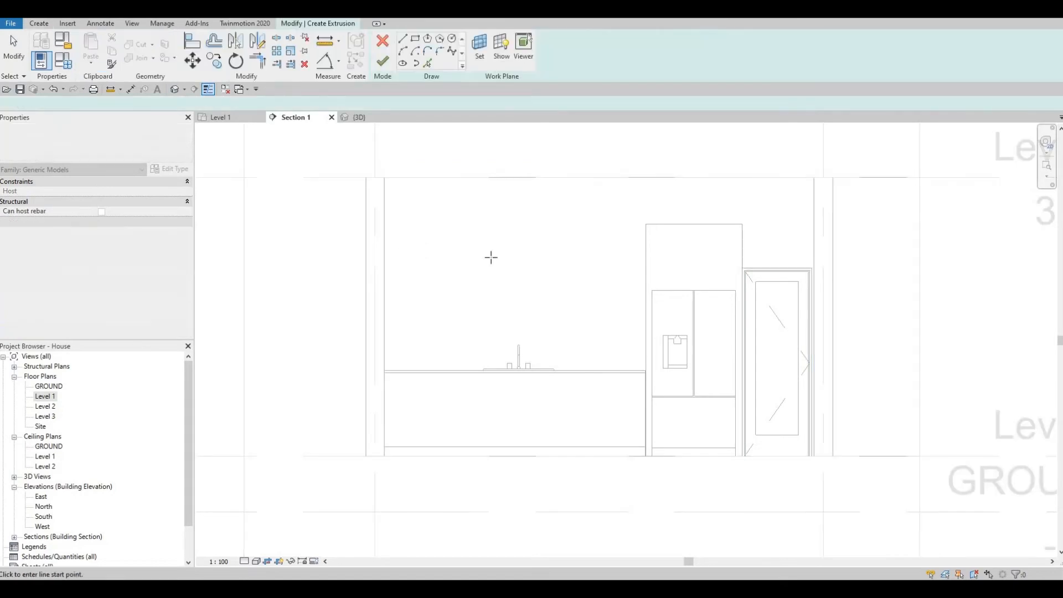
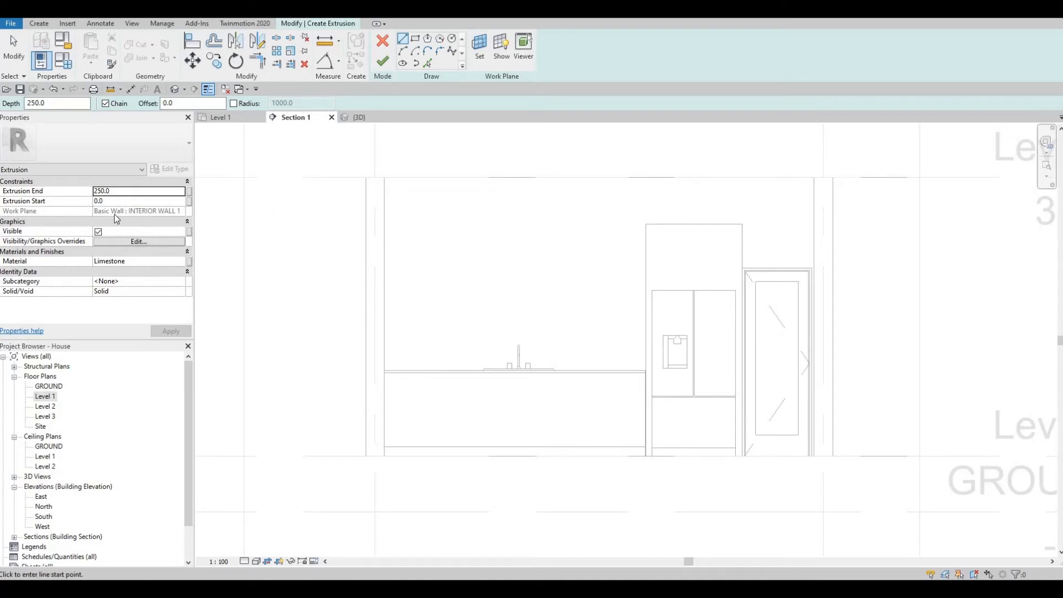
- Bring up the Material Browser for the extrusion's material and show the material libraries
left_click(183, 264)
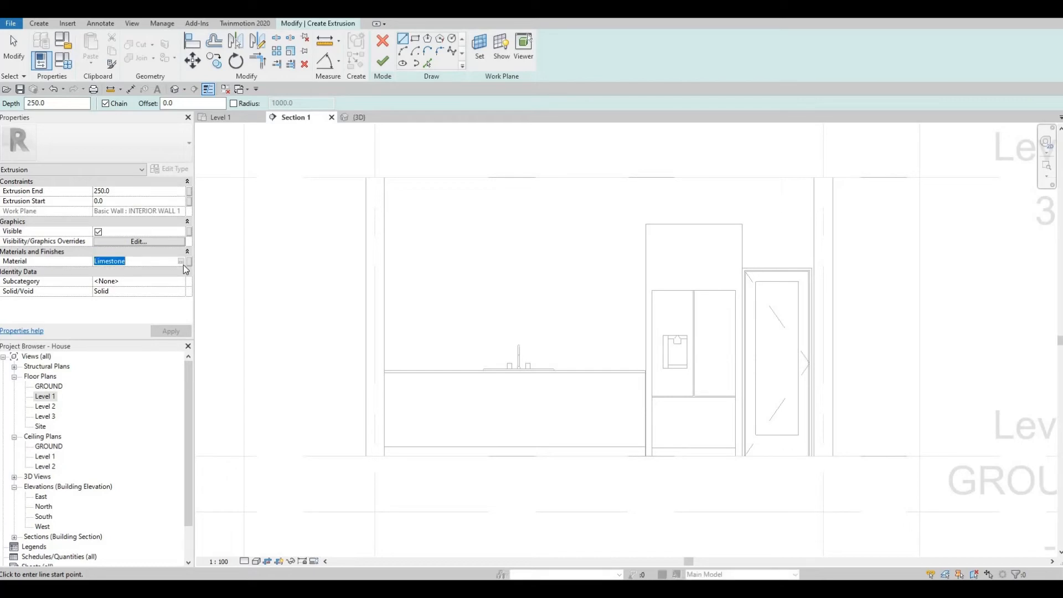
left_click(181, 262)
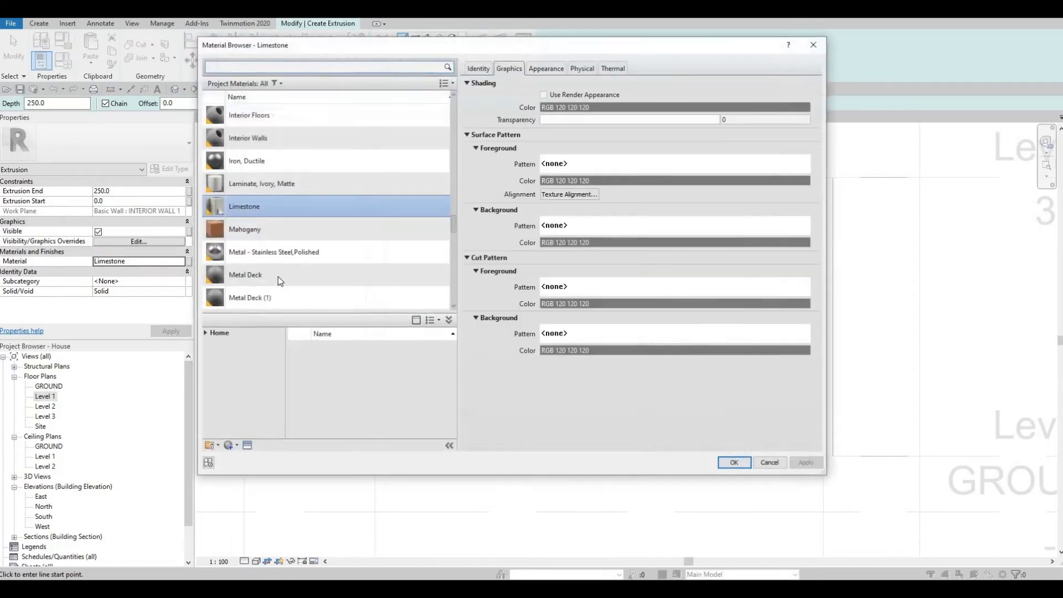
scroll(275, 281, "down", 3)
scroll(210, 336, "down", 3)
left_click(209, 334)
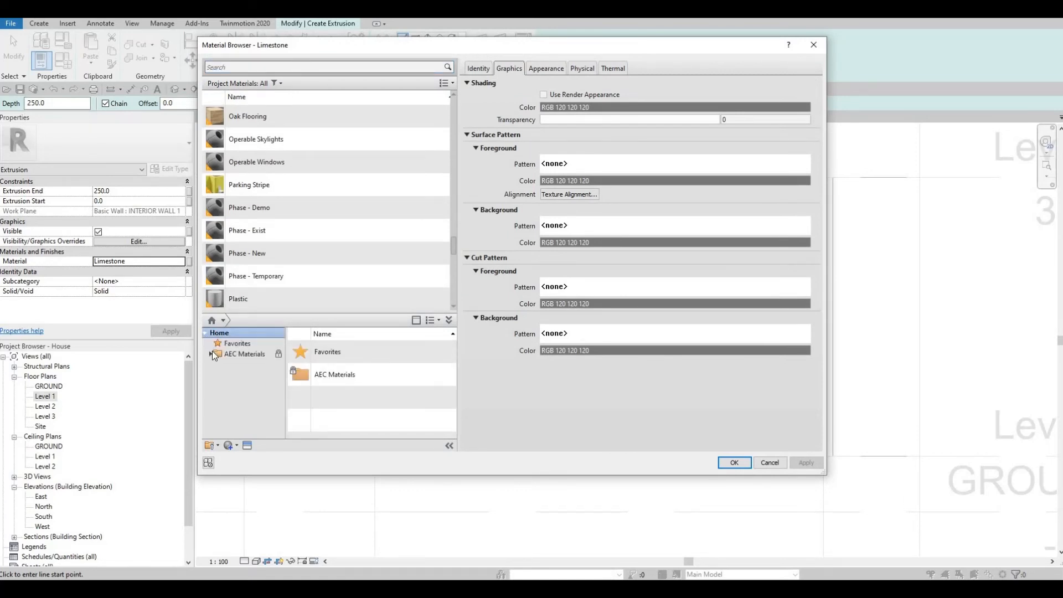
- Add Maple - Glossy from AEC Materials > Wood and assign it to the extrusion
left_click(210, 354)
scroll(213, 374, "down", 4)
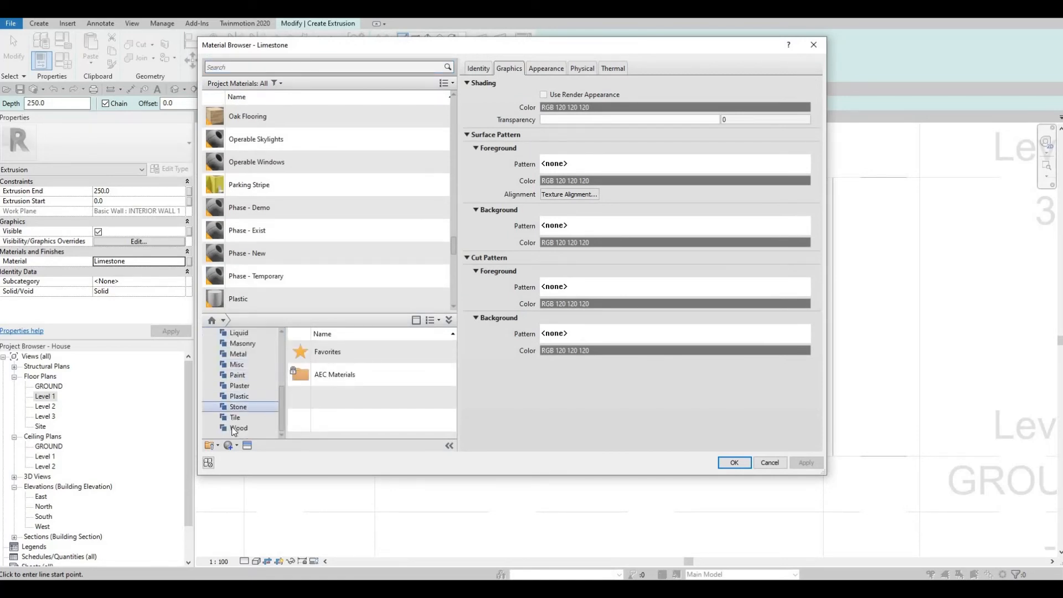
left_click(231, 428)
scroll(351, 378, "down", 5)
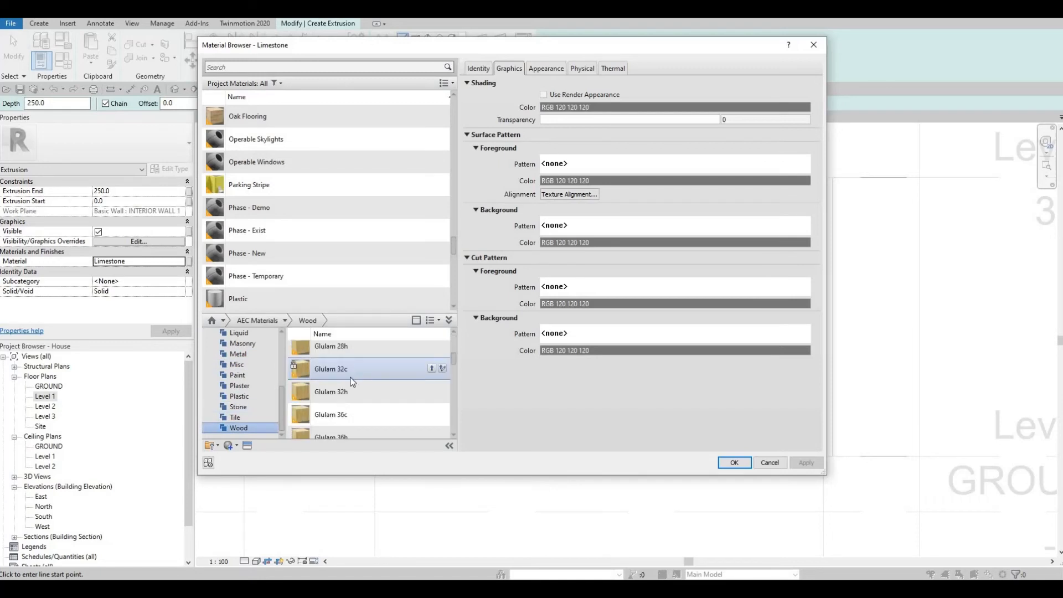
scroll(357, 388, "down", 5)
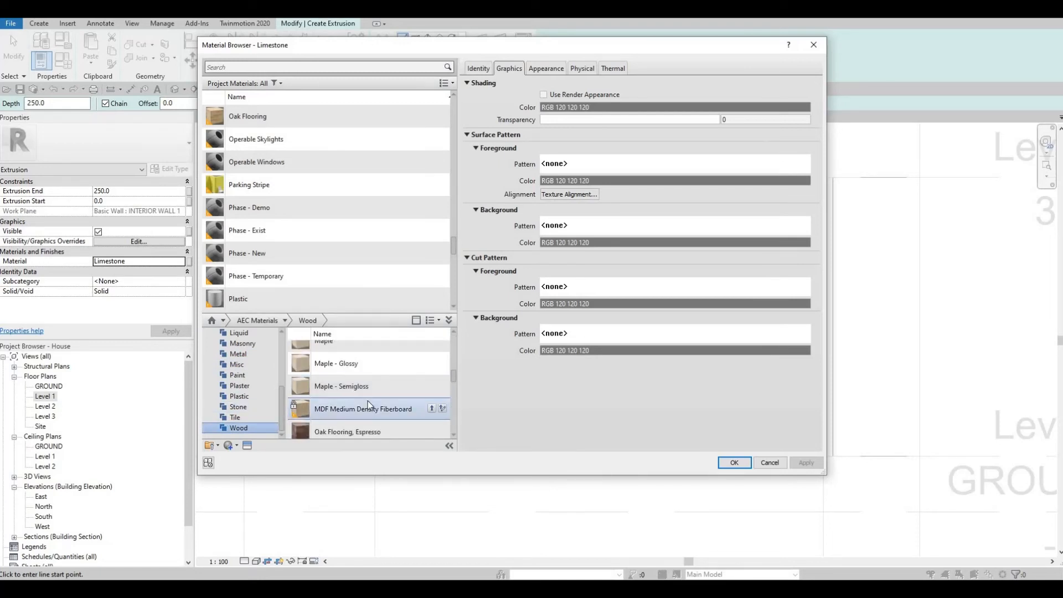
scroll(371, 401, "up", 1)
scroll(389, 396, "down", 1)
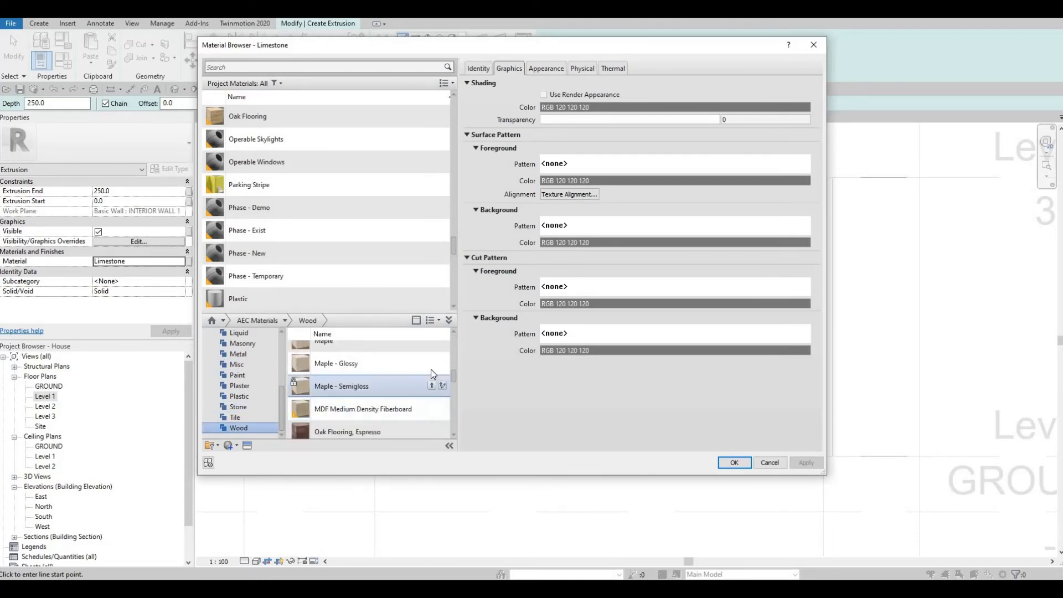
left_click(443, 363)
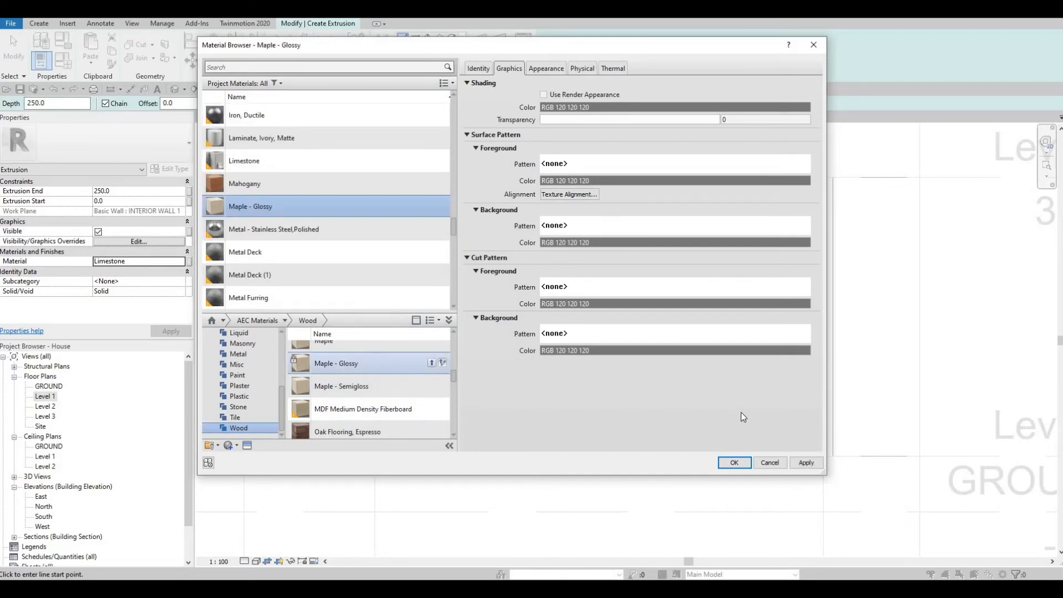
left_click(743, 464)
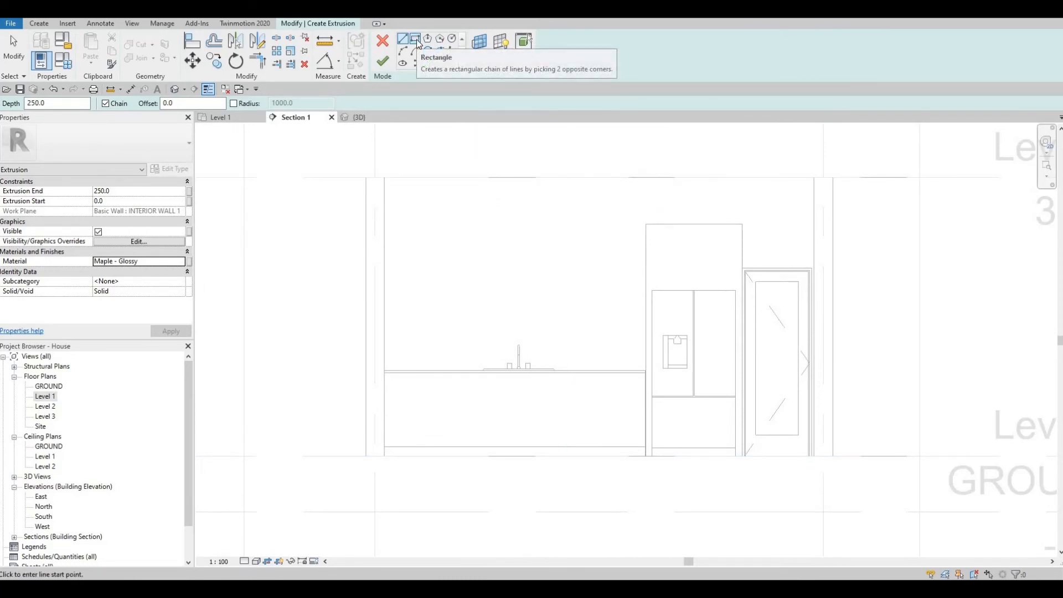
- With the Rectangle draw tool active, set Extrusion End to 500
left_click(415, 38)
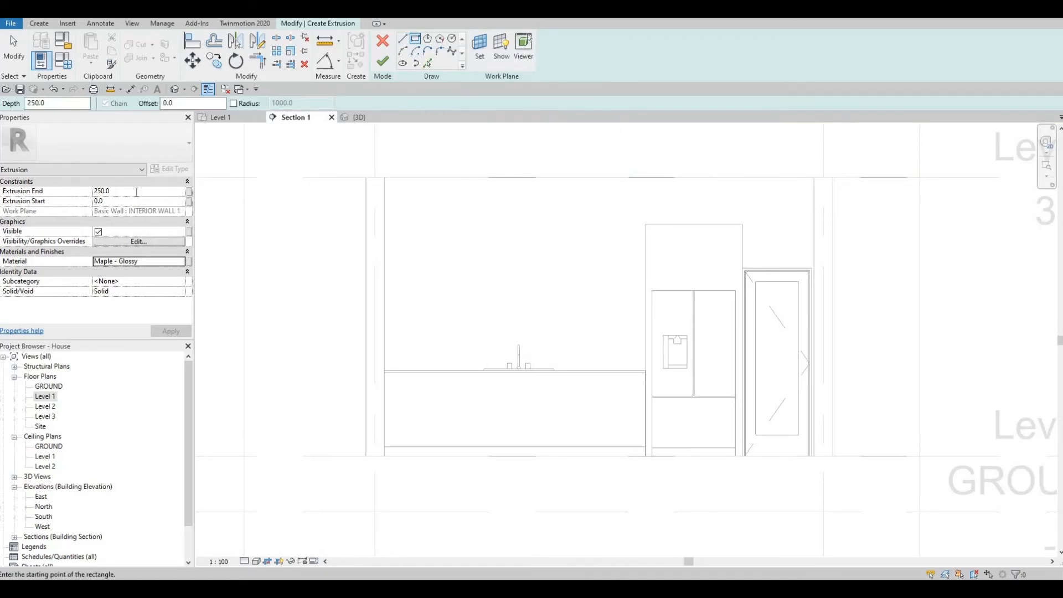
left_click(136, 192)
type("400")
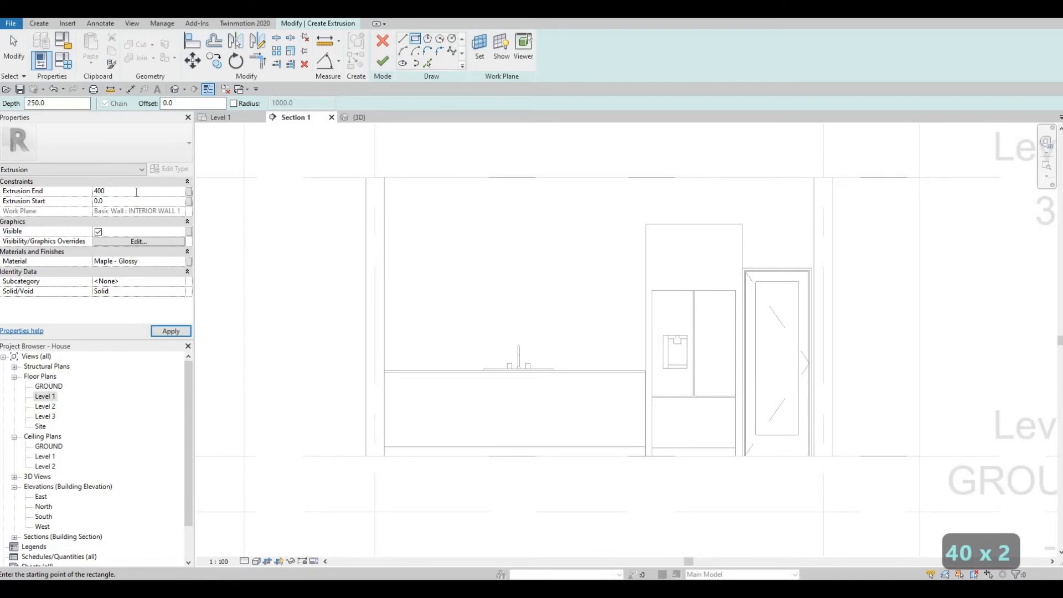
key("BackSpace")
key("BackSpace")
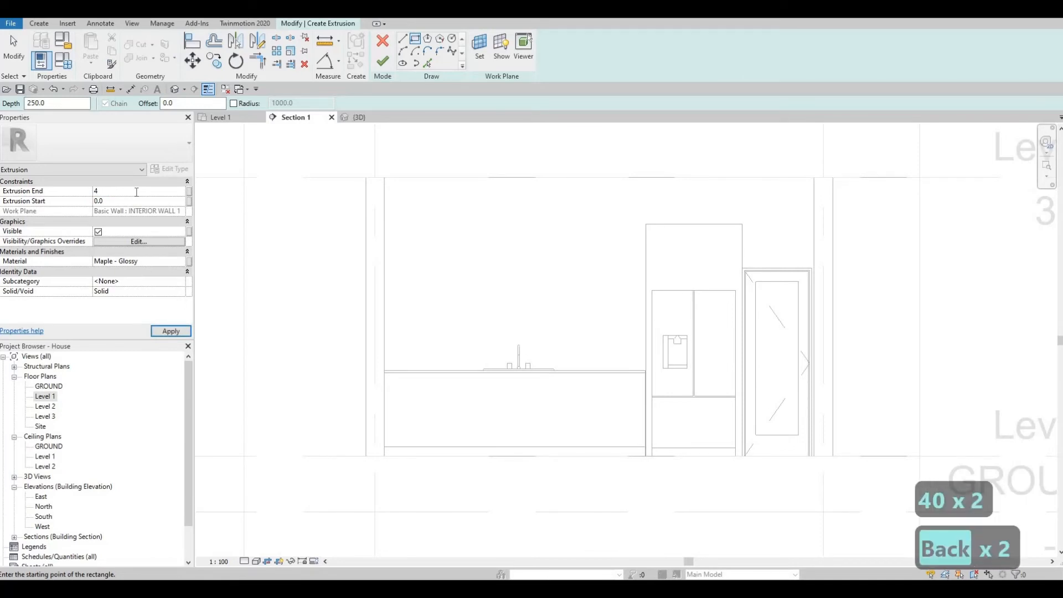
type("500")
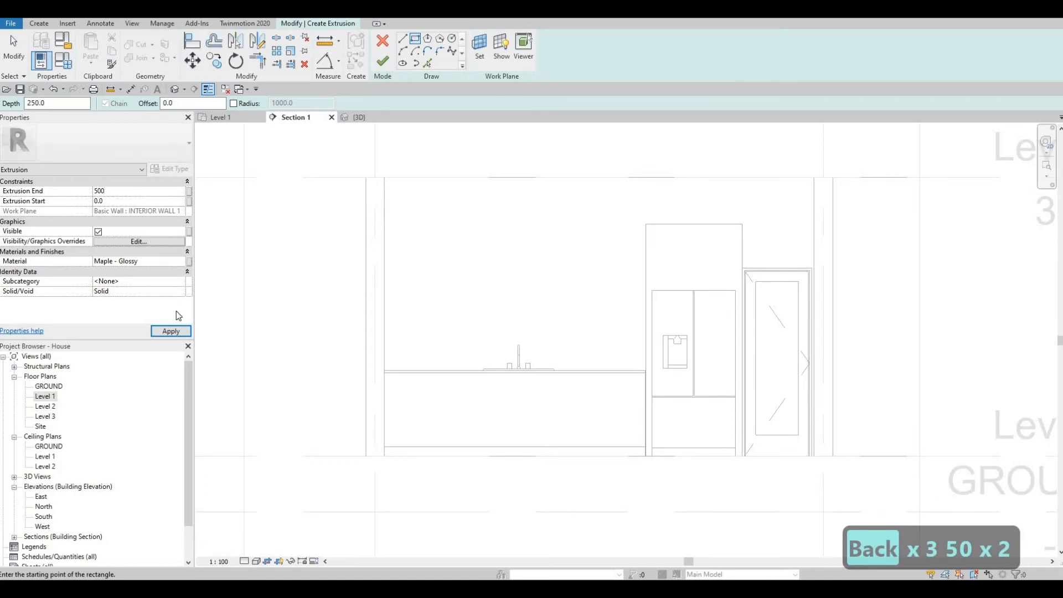
left_click(173, 330)
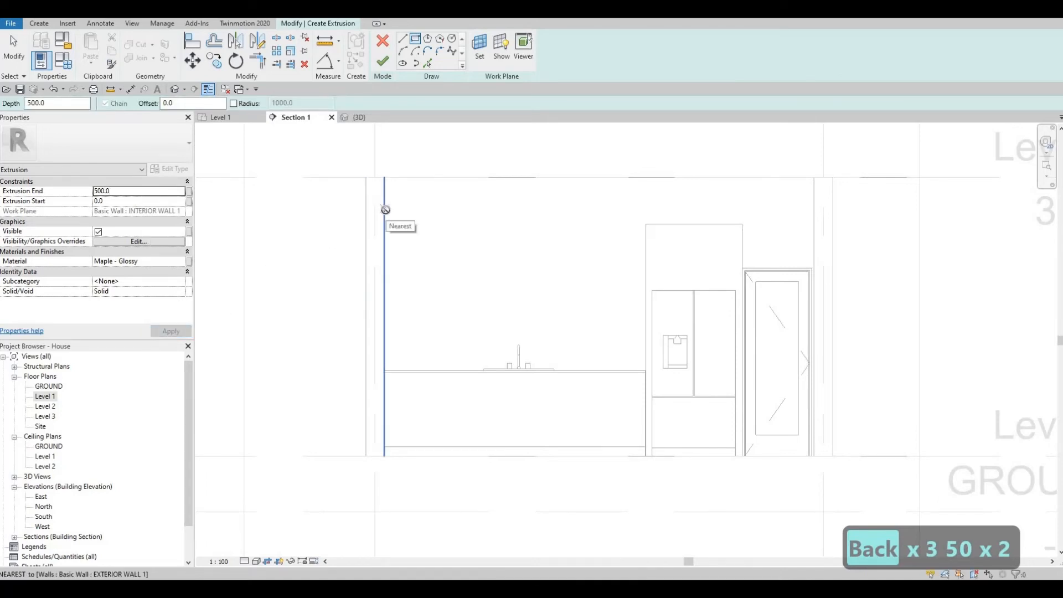
- Sketch a rectangle above the counter from the wall to the fridge cabinet, lowering its top edge
left_click(385, 209)
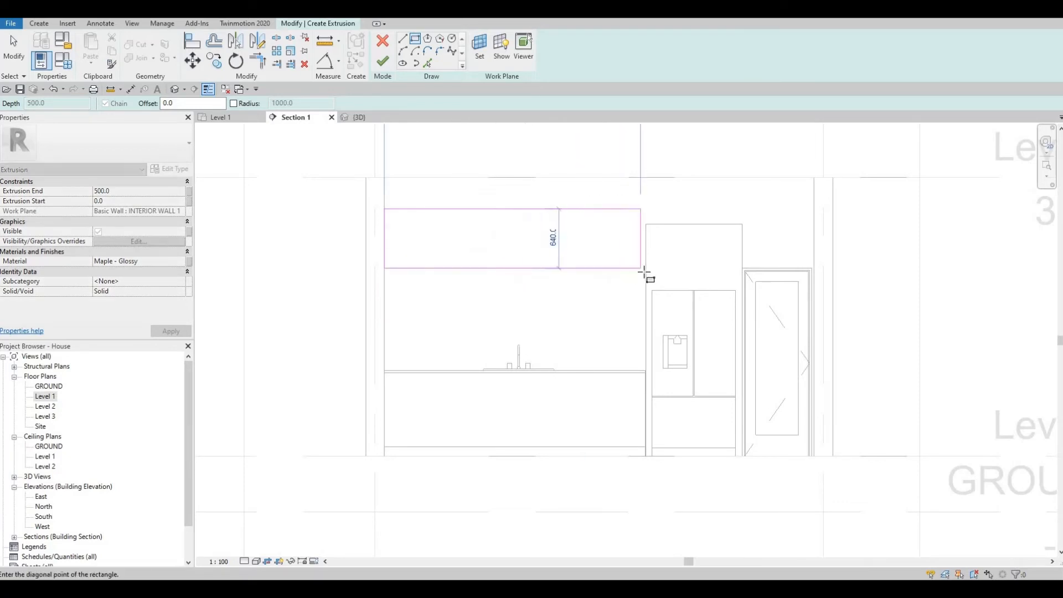
left_click(645, 272)
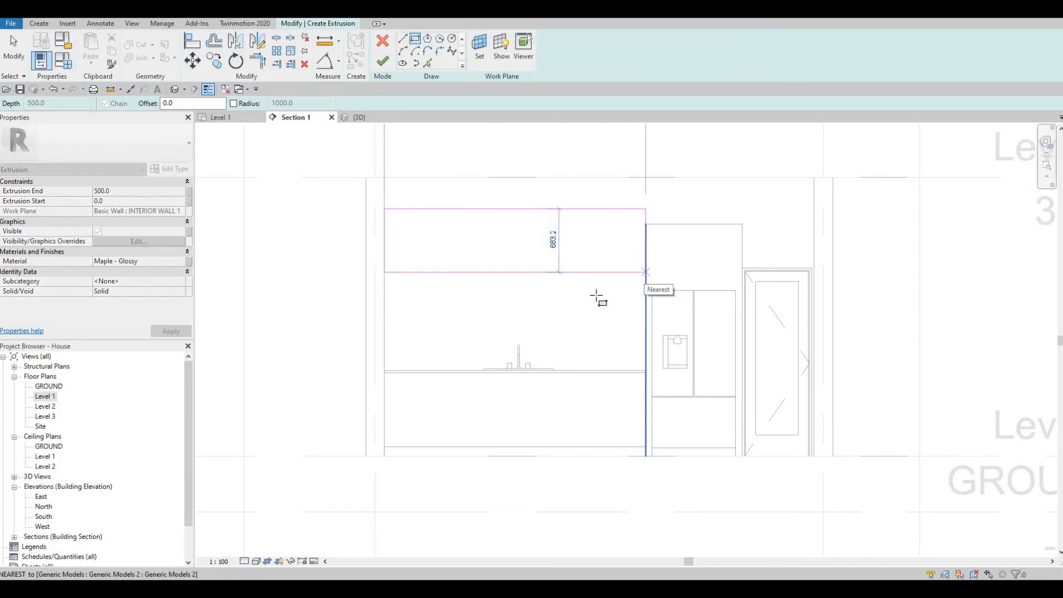
key("Escape")
key("Escape")
key("Escape")
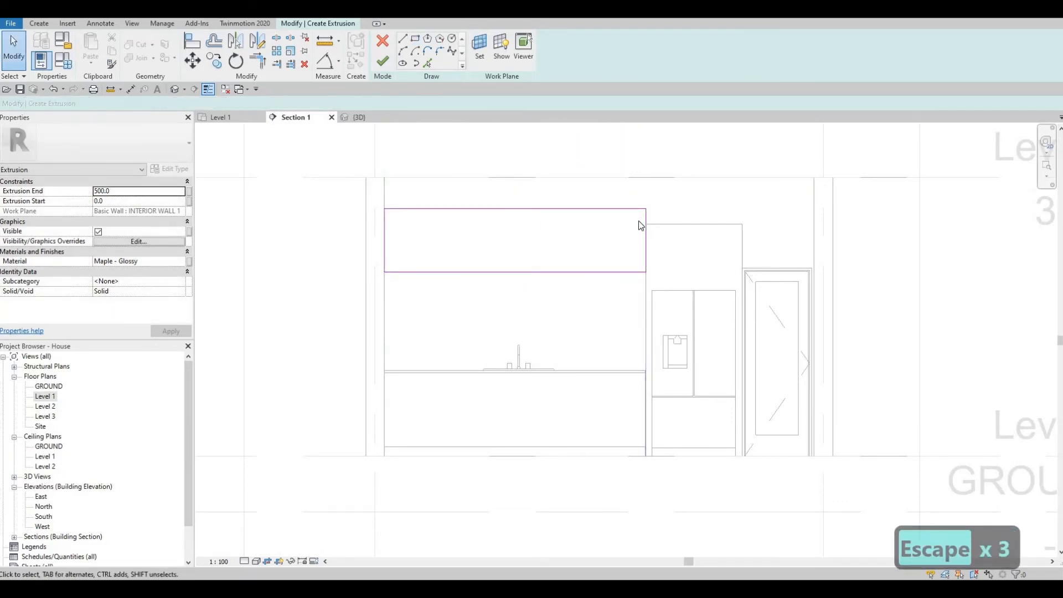
mouse_move(566, 209)
left_mouse_down()
mouse_move(565, 231)
mouse_move(686, 227)
mouse_move(635, 226)
left_mouse_up()
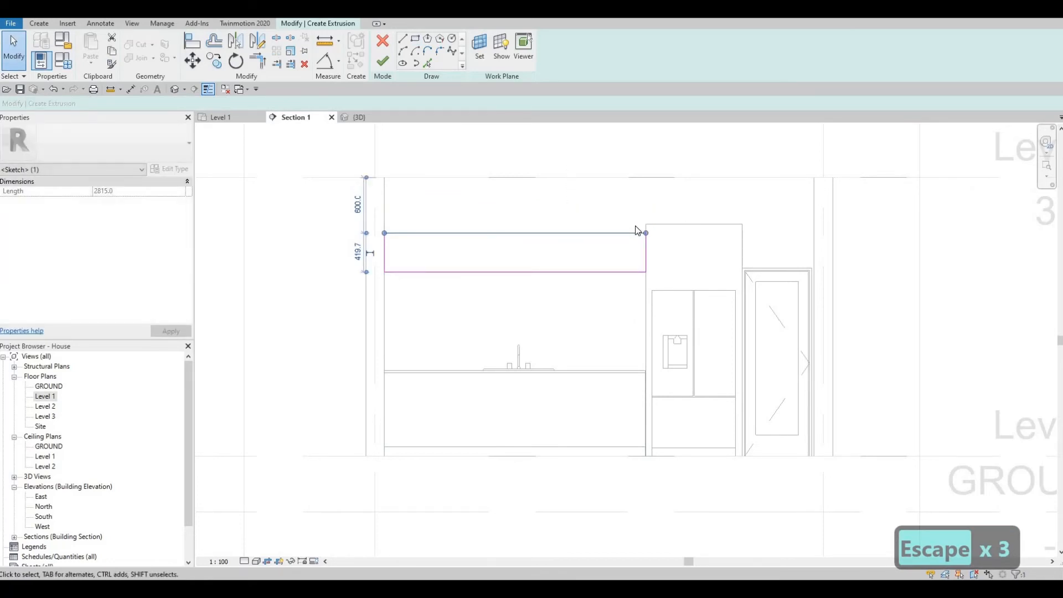
- Align the rectangle's top line to the fridge cabinet top using AL
key("a")
key("l")
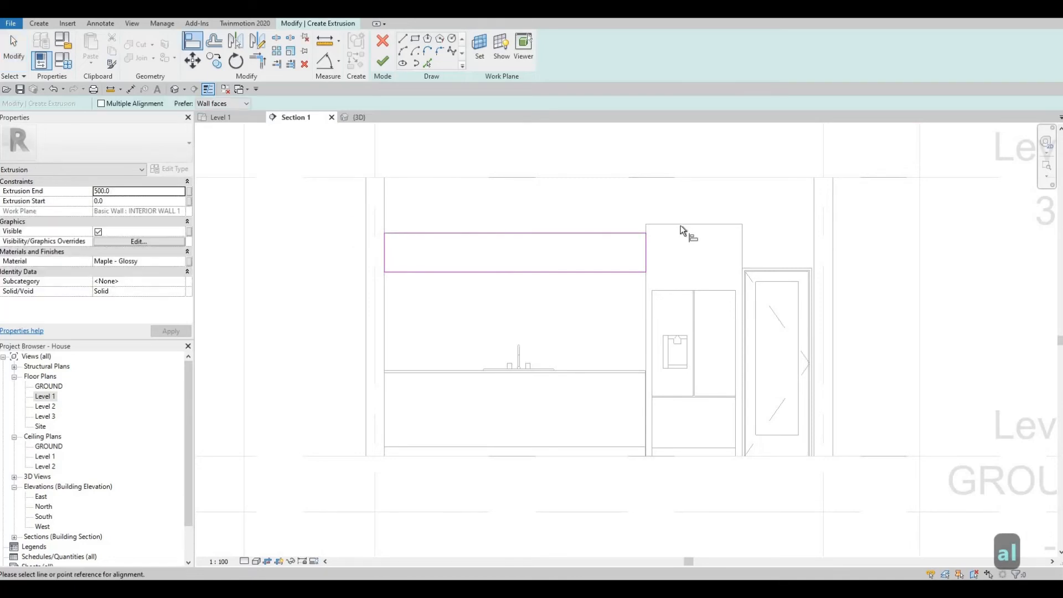
left_click(671, 225)
left_click(576, 233)
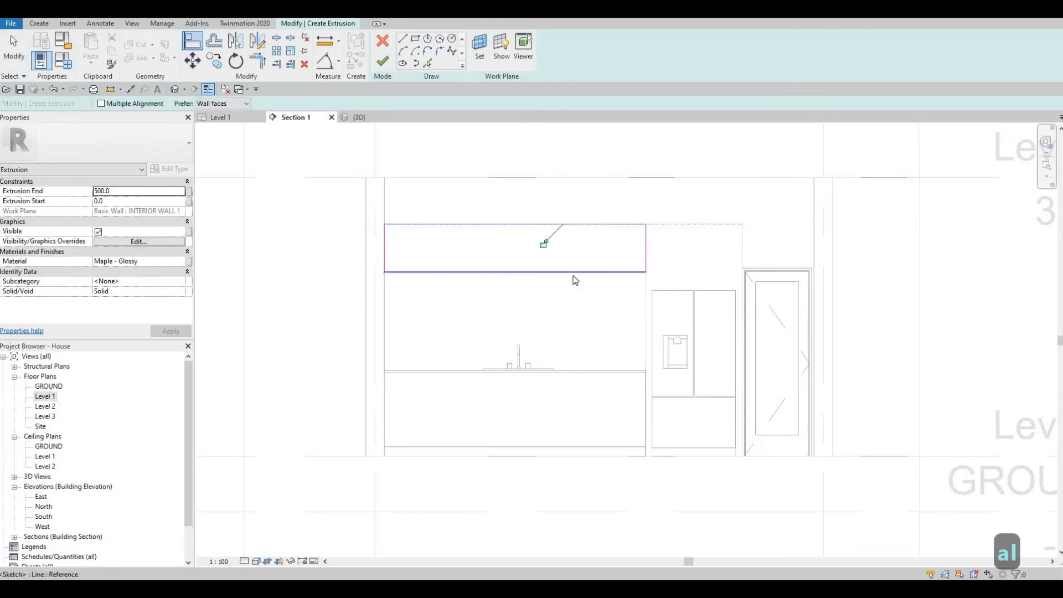
key("Escape")
key("Escape")
- Set the rectangle's height dimension to 650, first trying 600
left_click(572, 273)
key("Down")
key("Down")
key("Down")
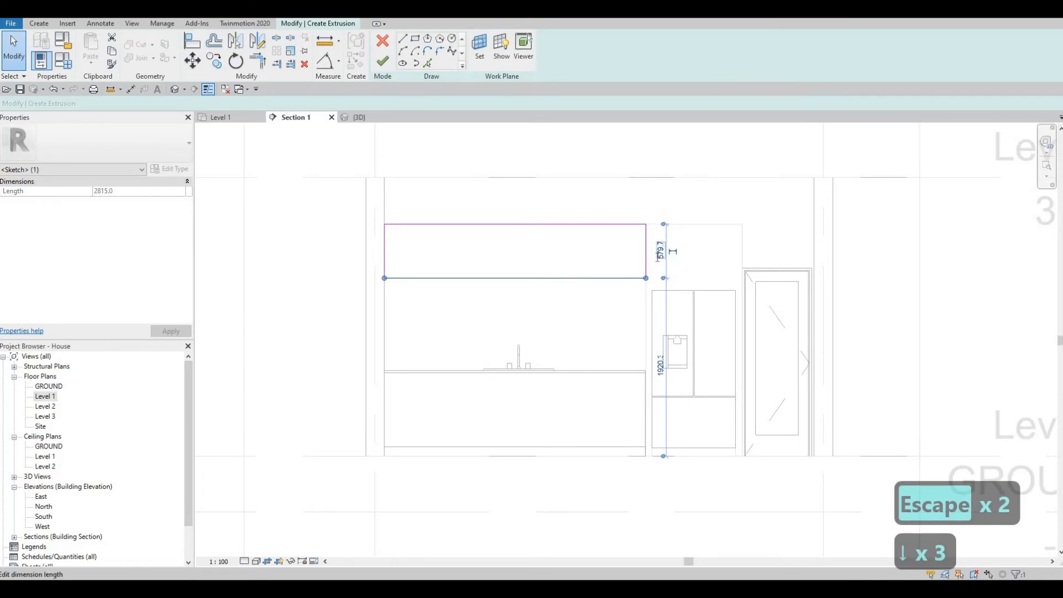
left_click(660, 254)
type("600")
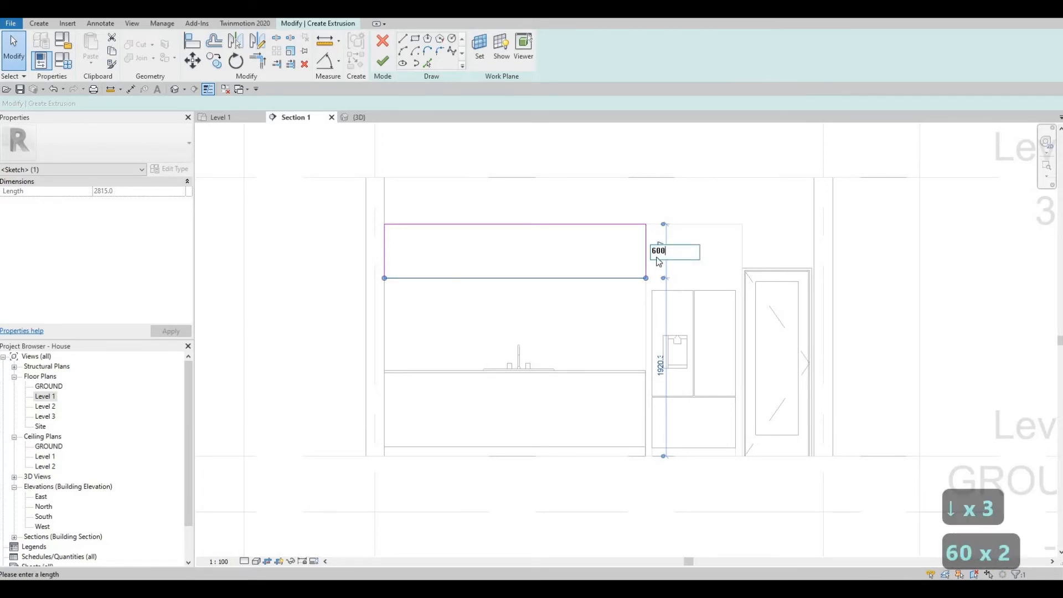
key("Return")
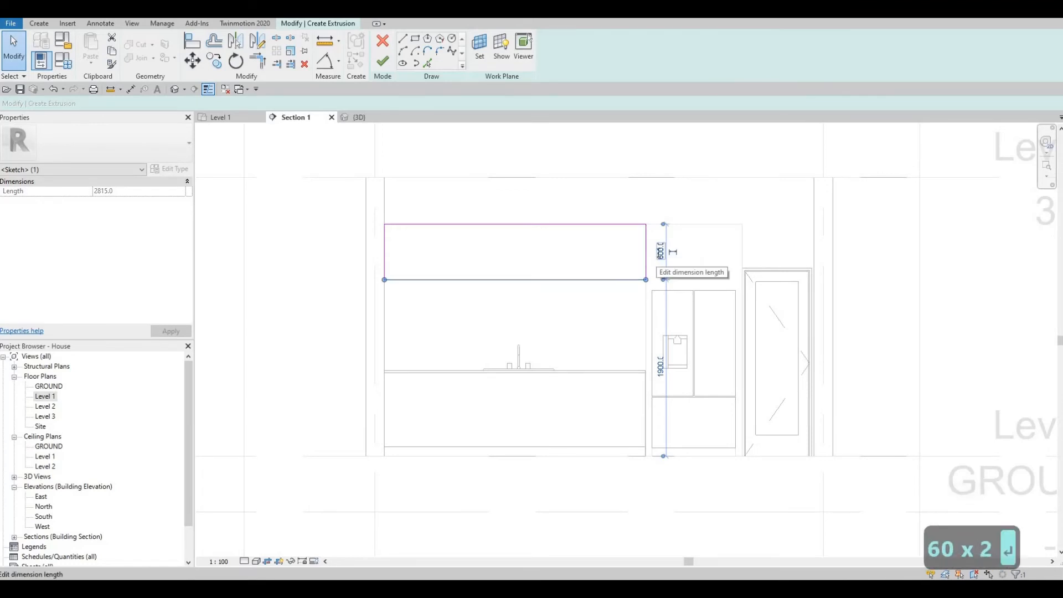
left_click(659, 253)
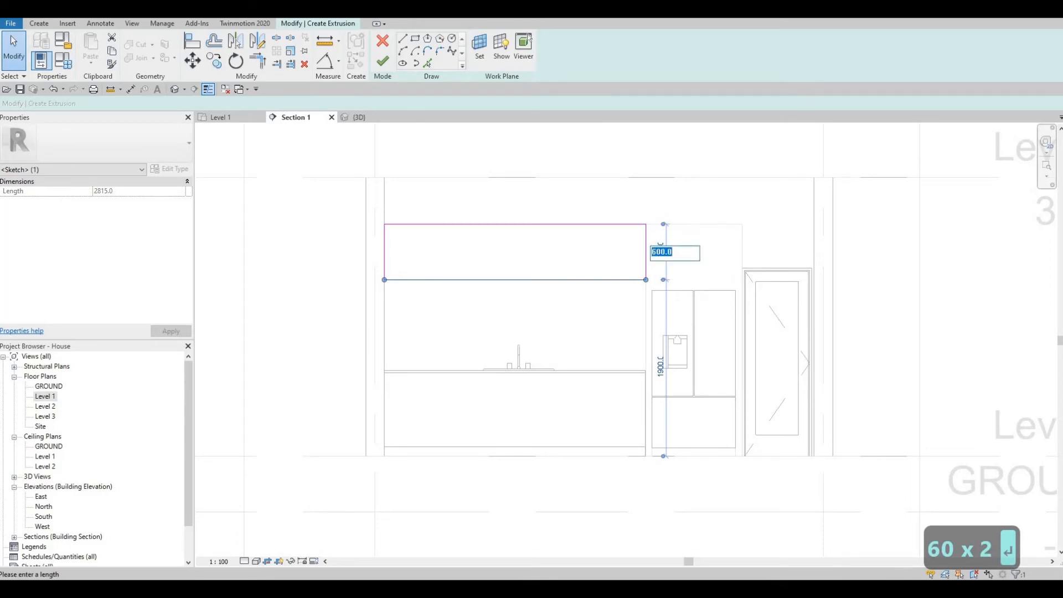
type("650")
key("Return")
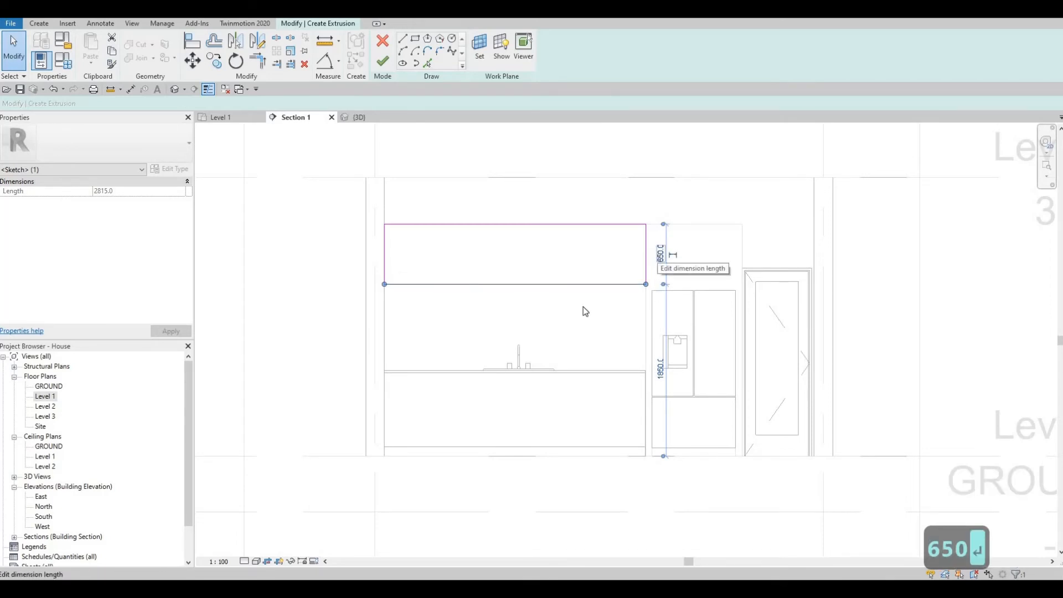
- Finish the sketch to create the 500-deep upper cabinet extrusion
scroll(551, 312, "down", 1)
mouse_move(551, 312)
middle_mouse_down()
mouse_move(591, 305)
mouse_move(533, 292)
mouse_move(484, 314)
middle_mouse_up()
key("Escape")
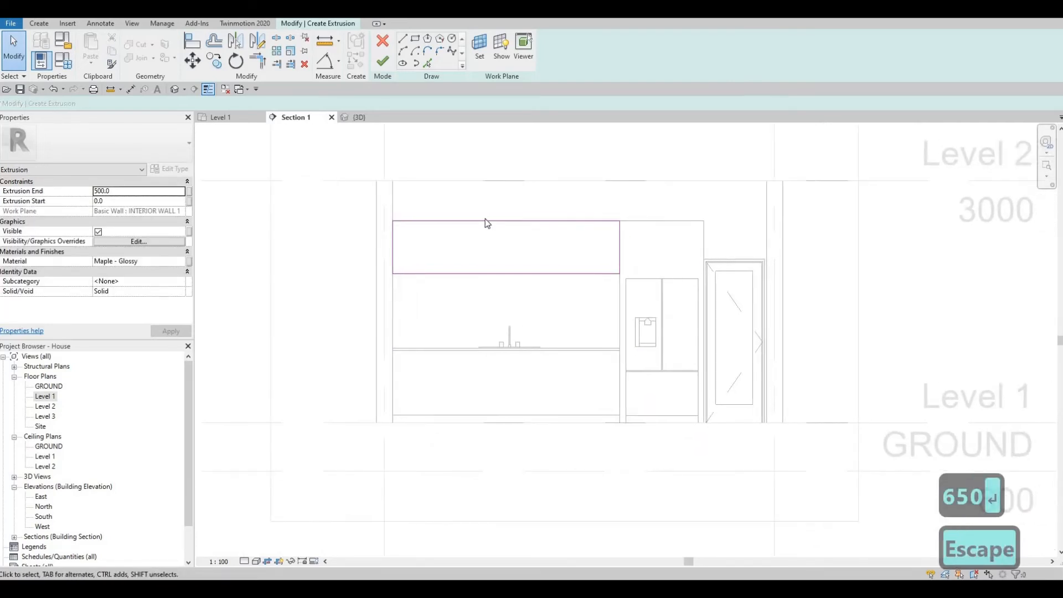
left_click(383, 63)
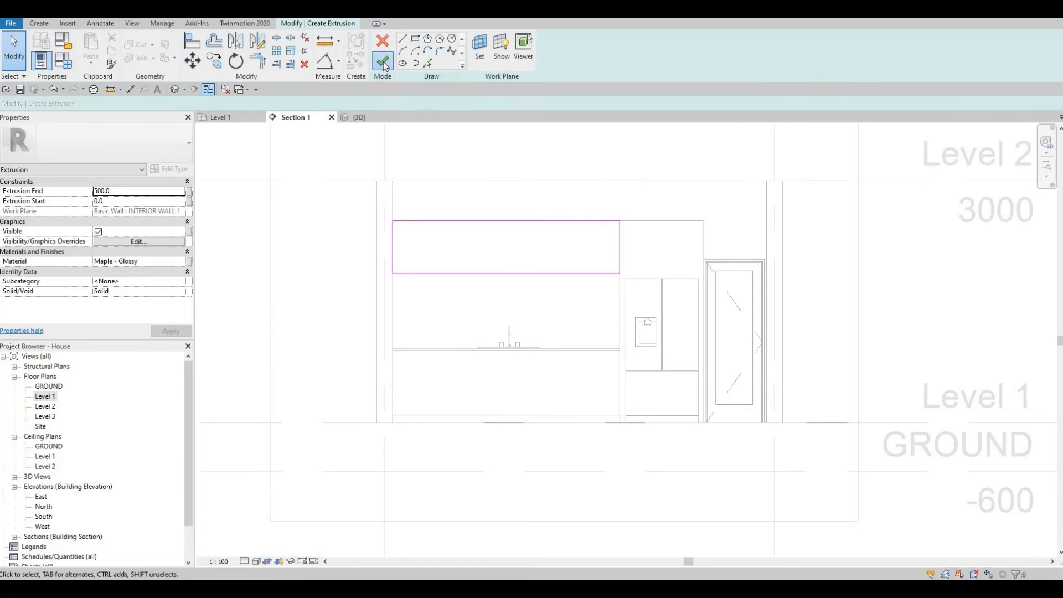
left_click(175, 89)
scroll(638, 294, "up", 3)
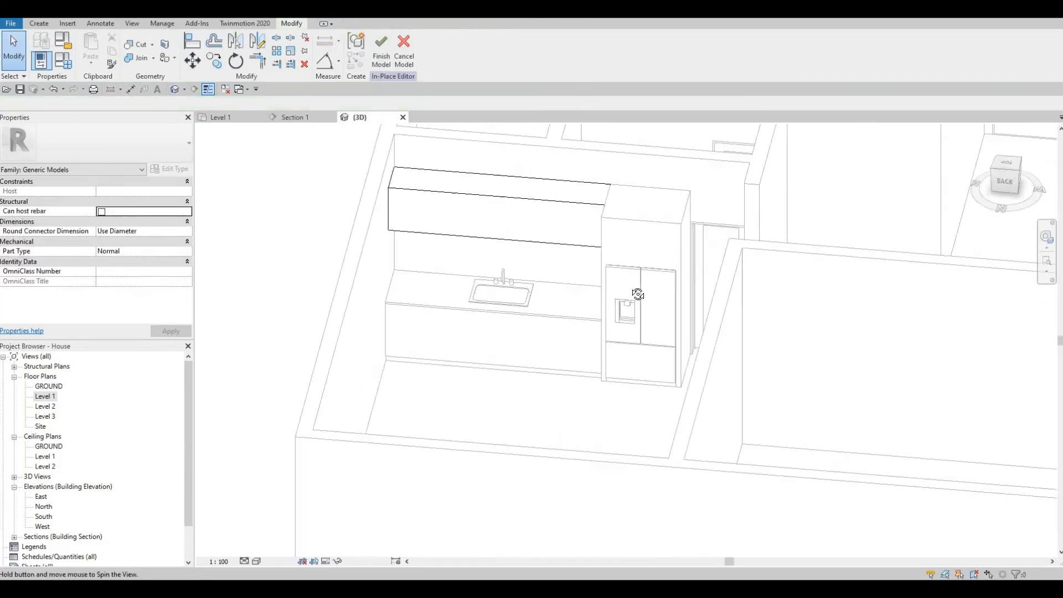
middle_click_drag(638, 295, 636, 327, "shift")
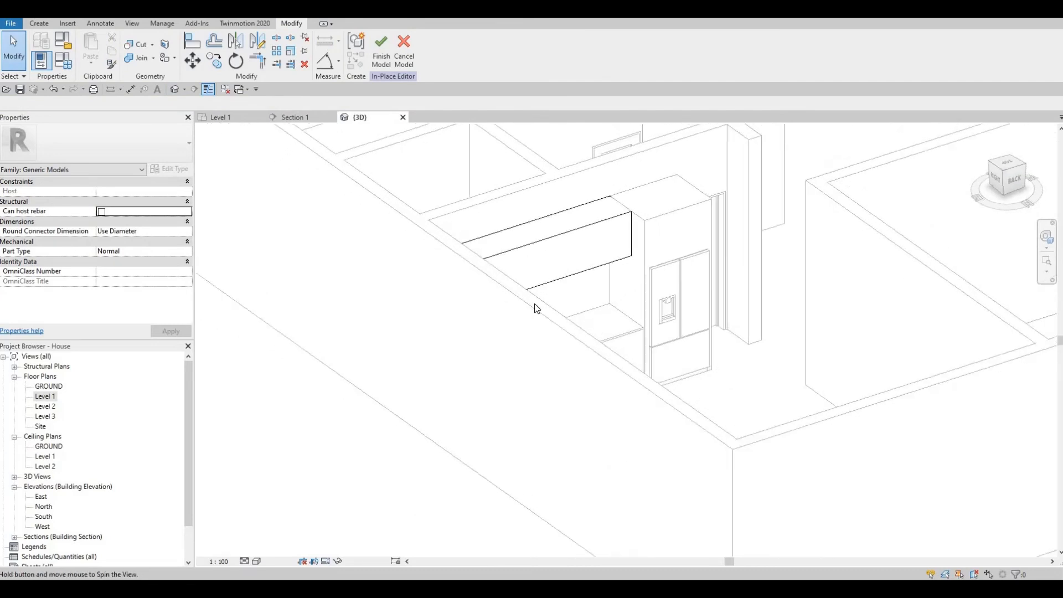
middle_click_drag(535, 307, 560, 247, "shift")
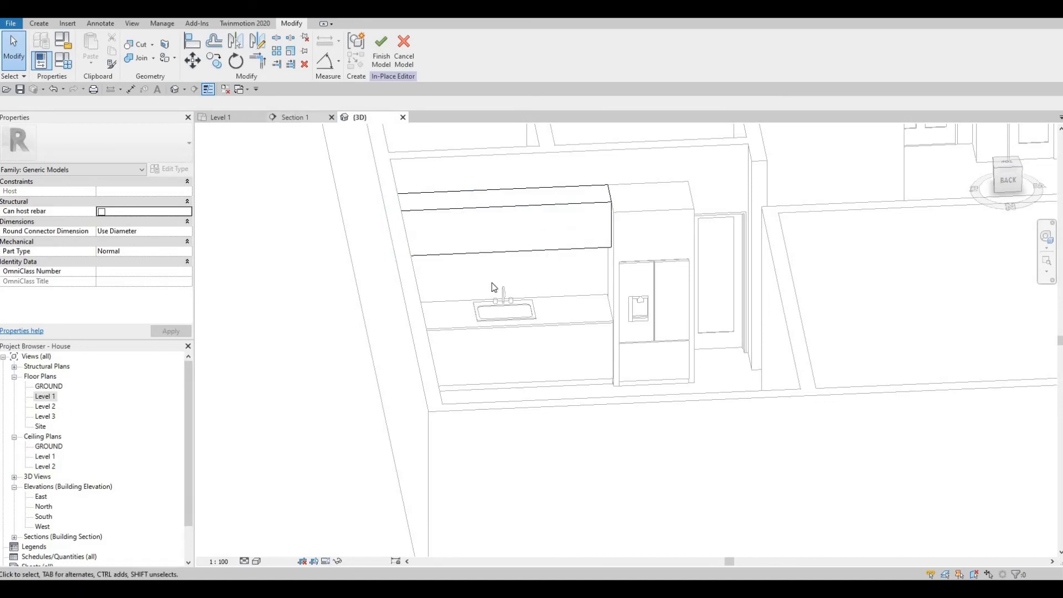
key("ctrl+Tab")
key("Escape")
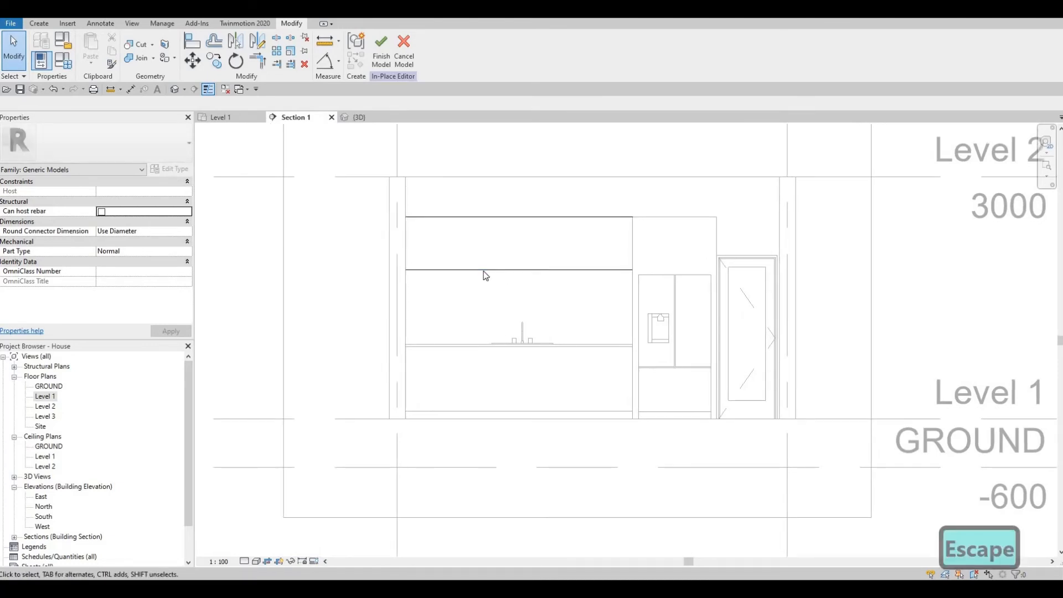
left_click(483, 271)
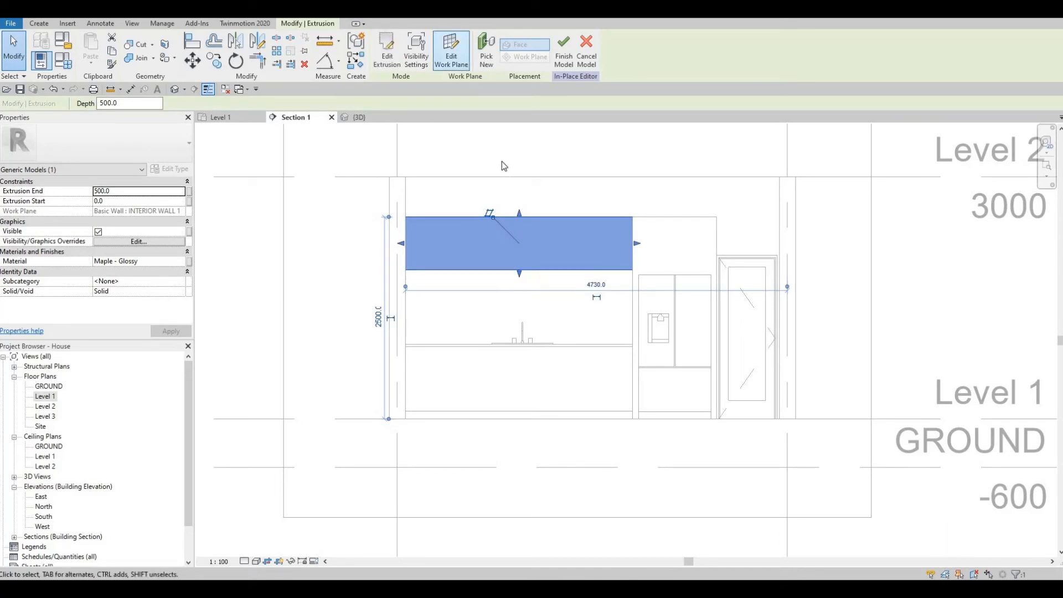
key("Escape")
key("Escape")
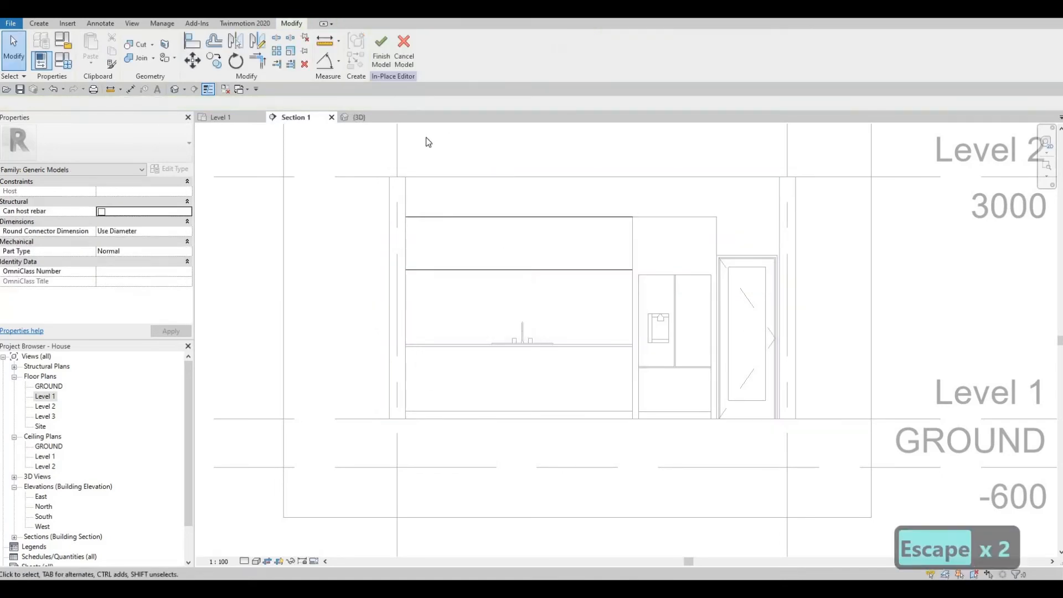
- Re-edit the cabinet extrusion's sketch, change its height dimension from 700 to 750, and finish
left_click(437, 217)
left_click(388, 60)
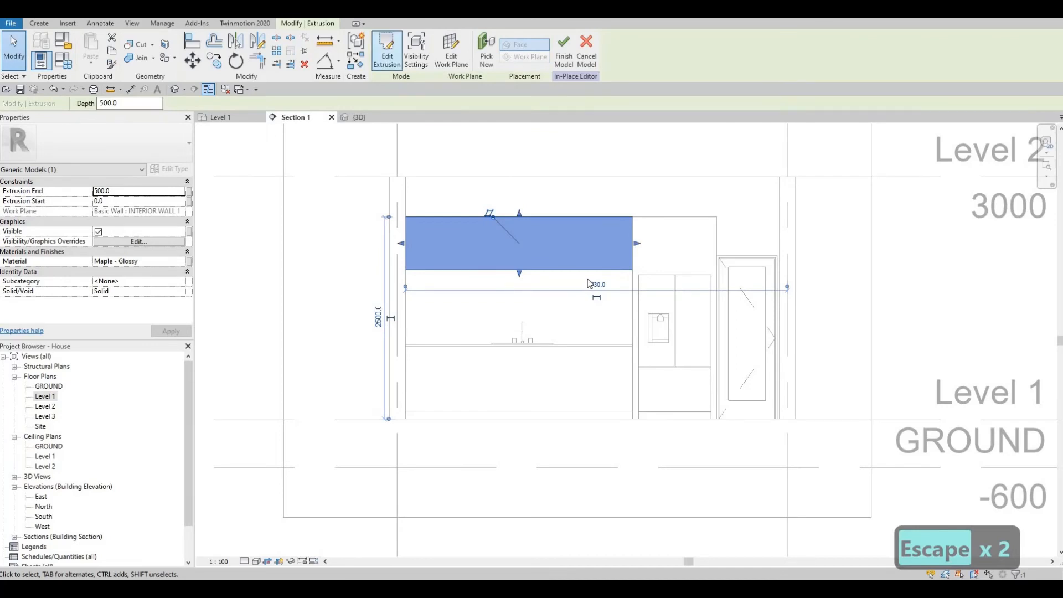
left_click(593, 270)
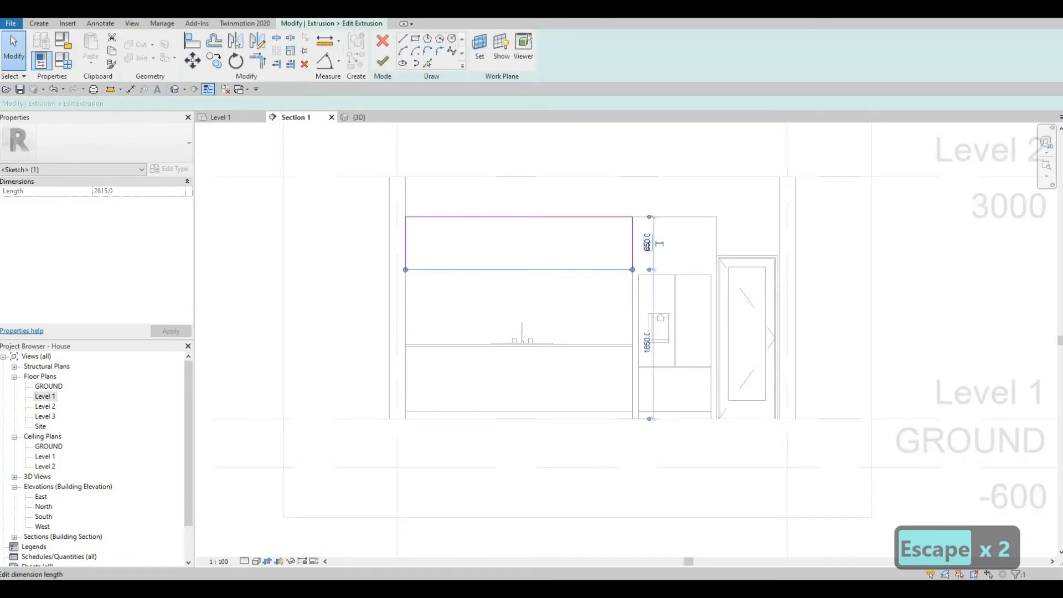
left_click(648, 243)
type("700")
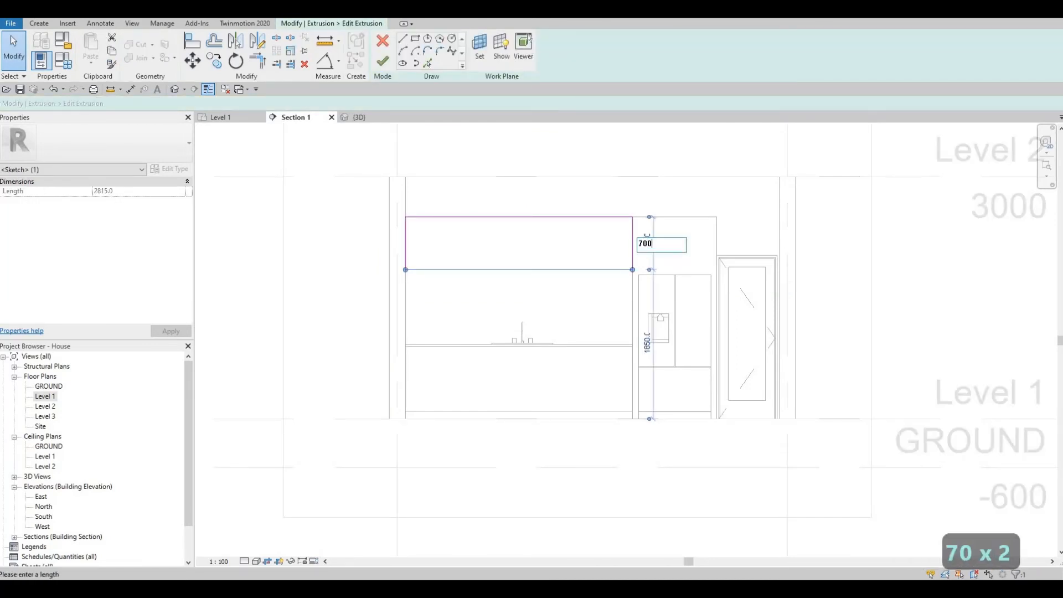
key("Return")
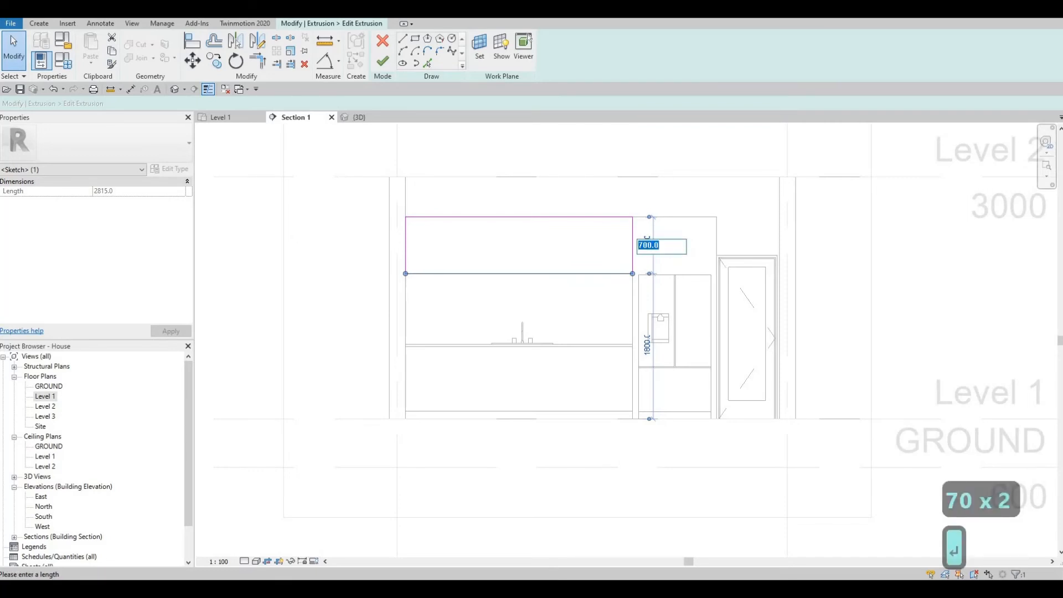
type("750")
key("Return")
key("Escape")
key("Escape")
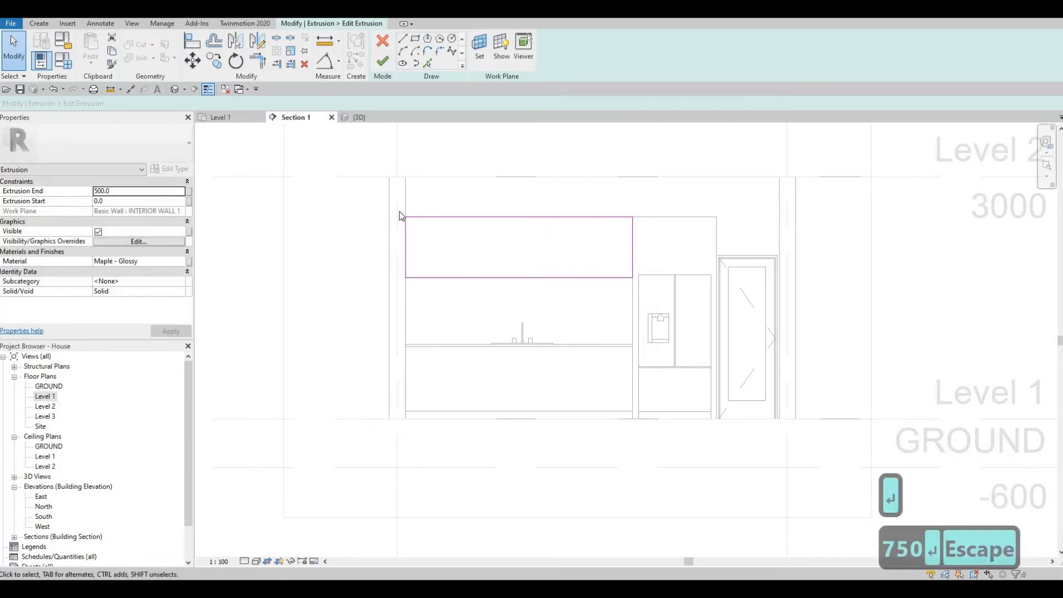
left_click(382, 61)
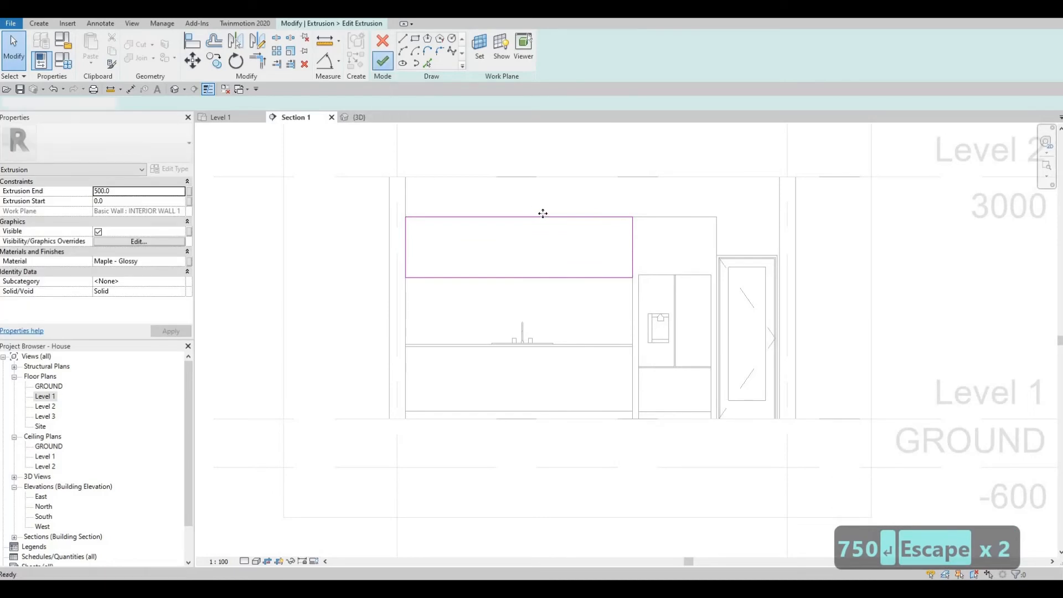
- Create a new extrusion using the upper cabinet's front face as the picked work plane
left_click(44, 25)
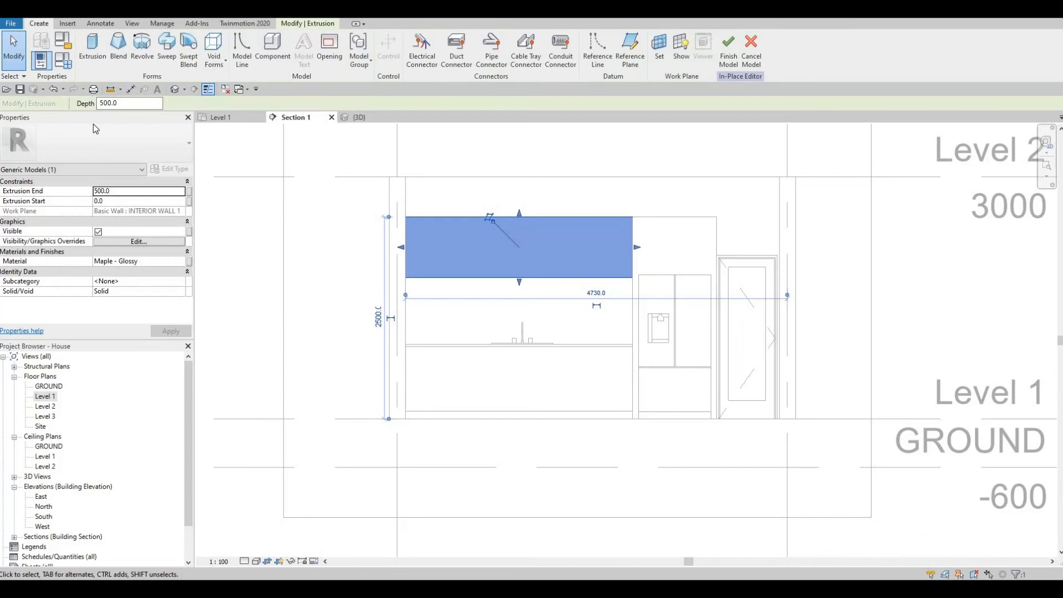
left_click(93, 58)
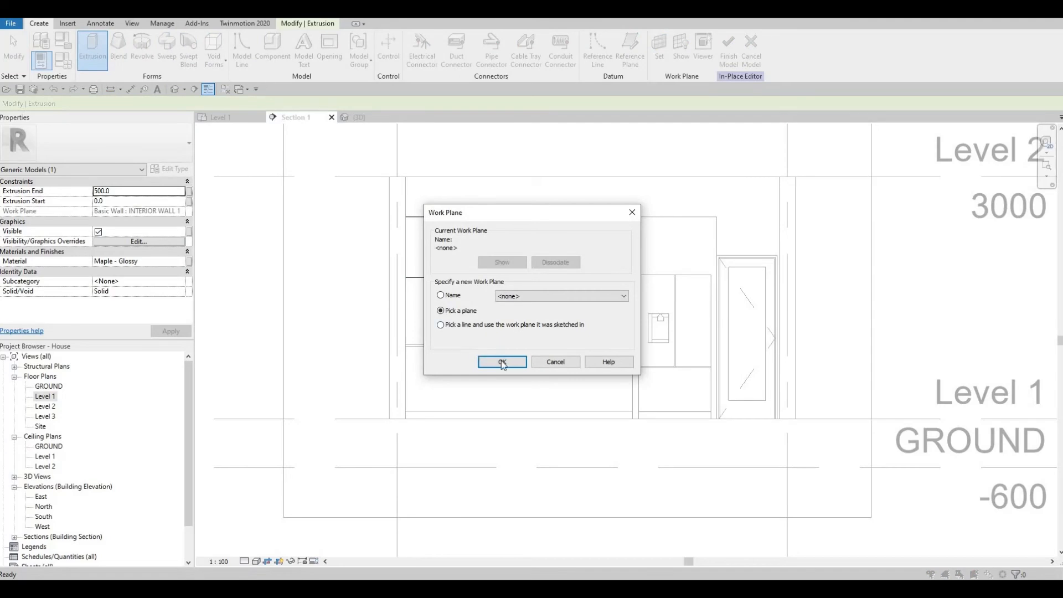
left_click(502, 362)
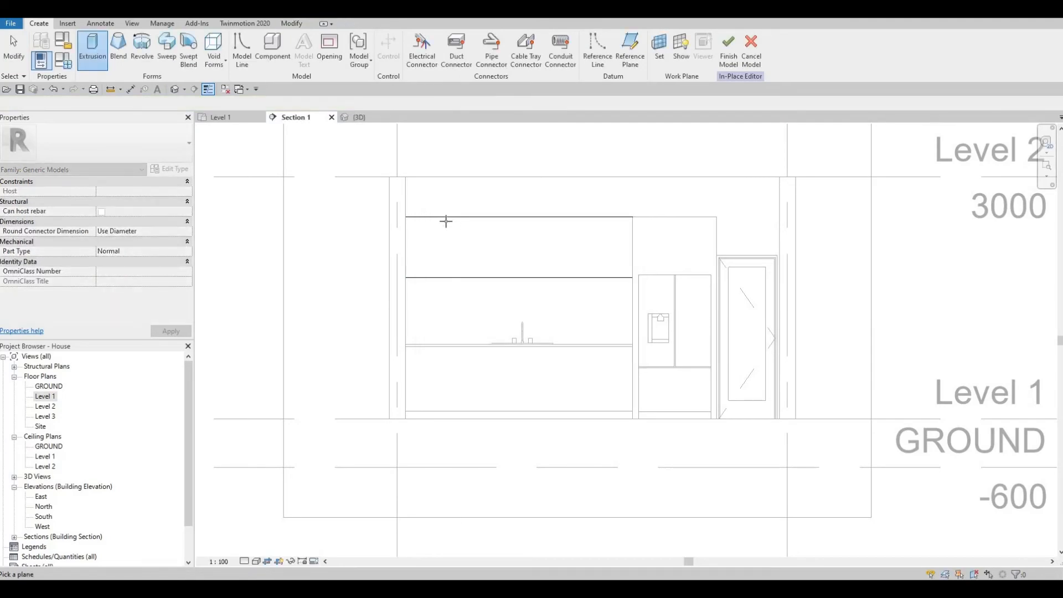
left_click(445, 226)
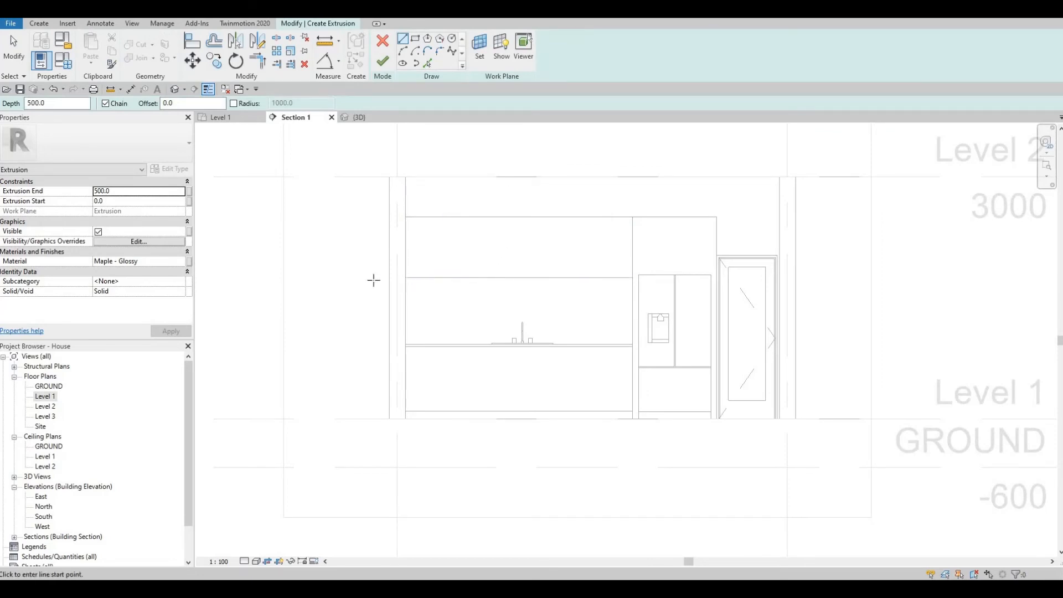
- Set the new extrusion's Extrusion End to 25 and apply it
left_click(142, 190)
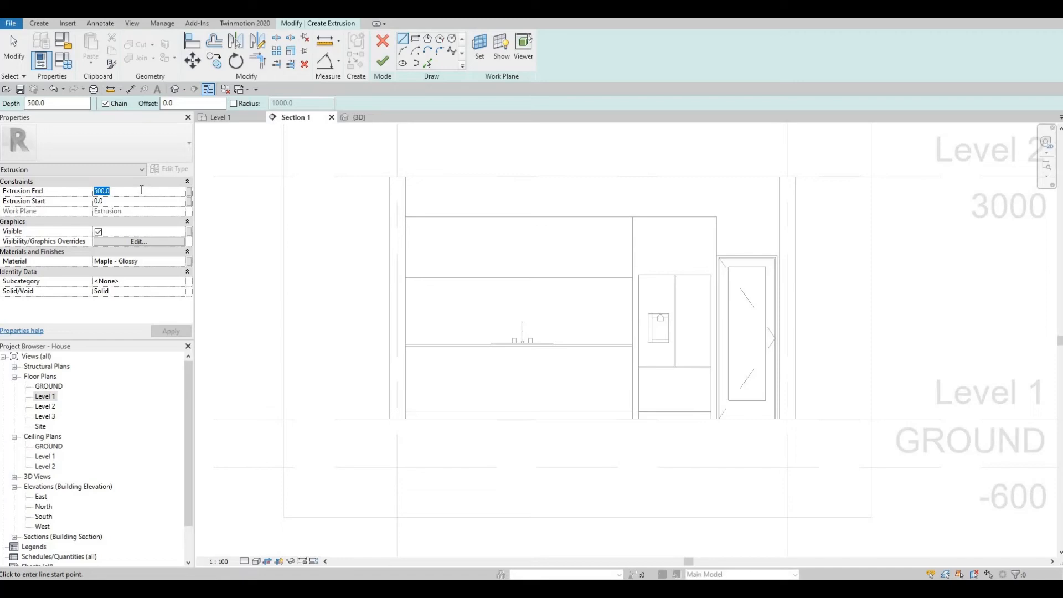
type("25")
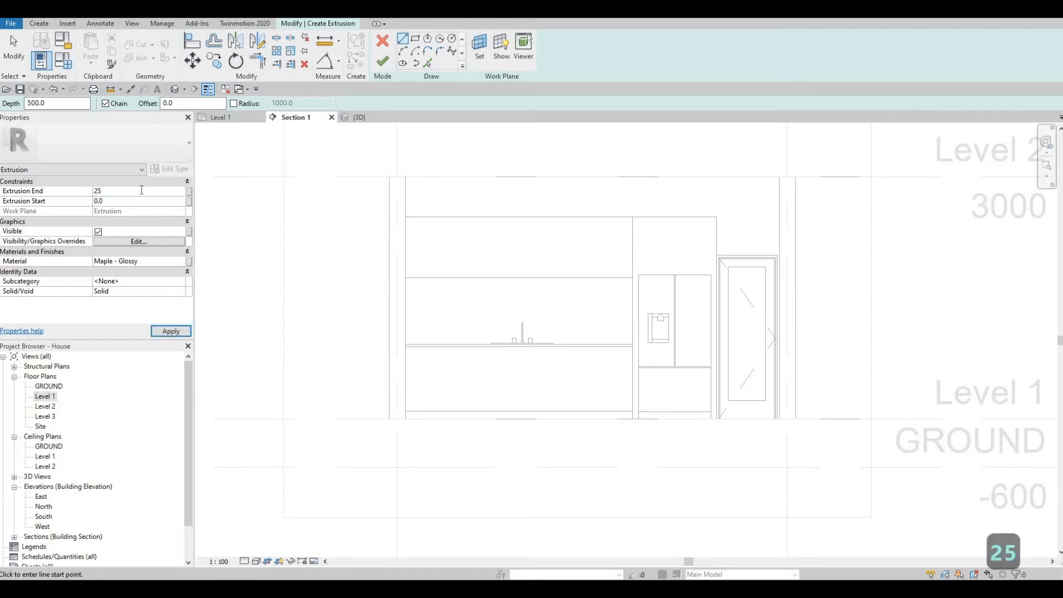
left_click(157, 332)
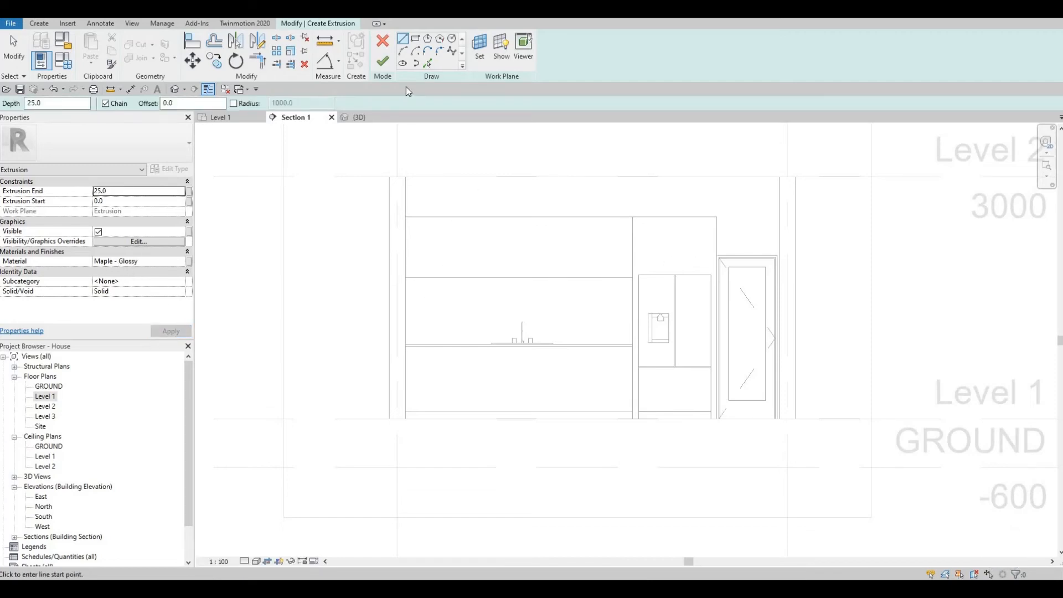
- Sketch a rectangle on the cabinet front with a 10 offset flipped inward, corner to corner
left_click(416, 38)
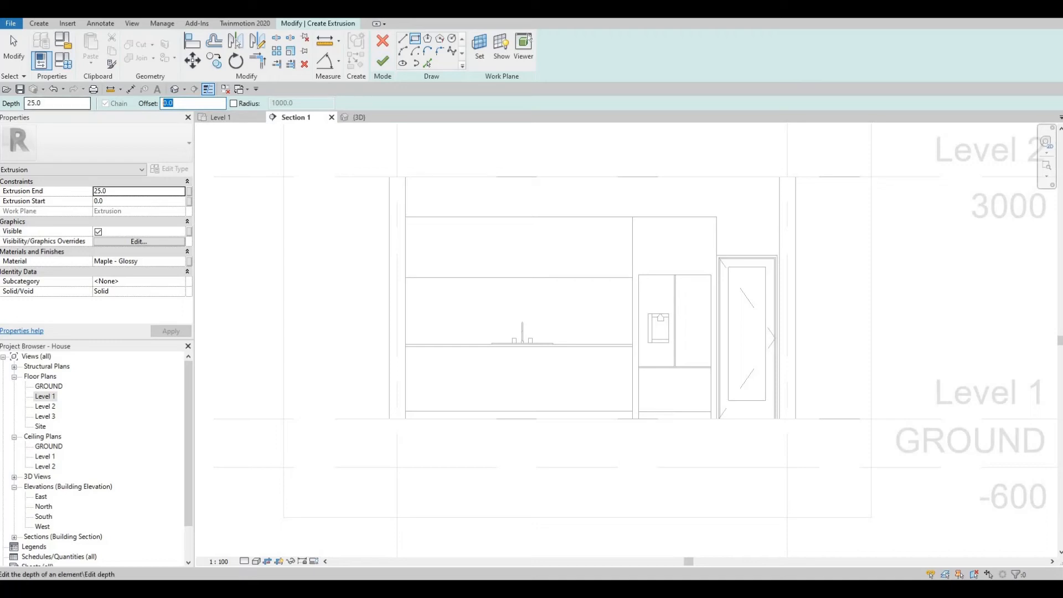
type("10")
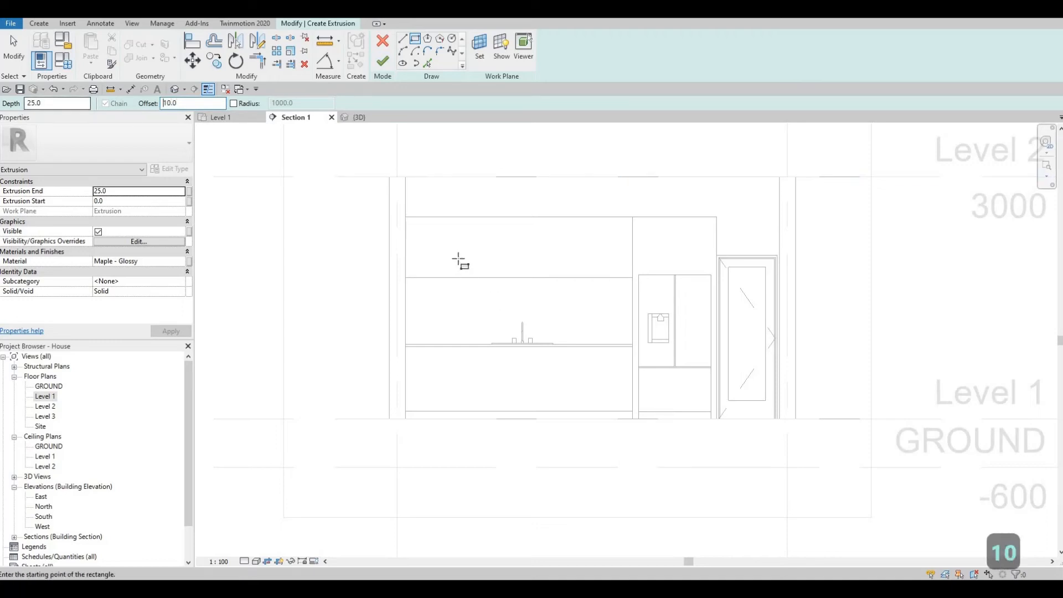
scroll(368, 190, "up", 4)
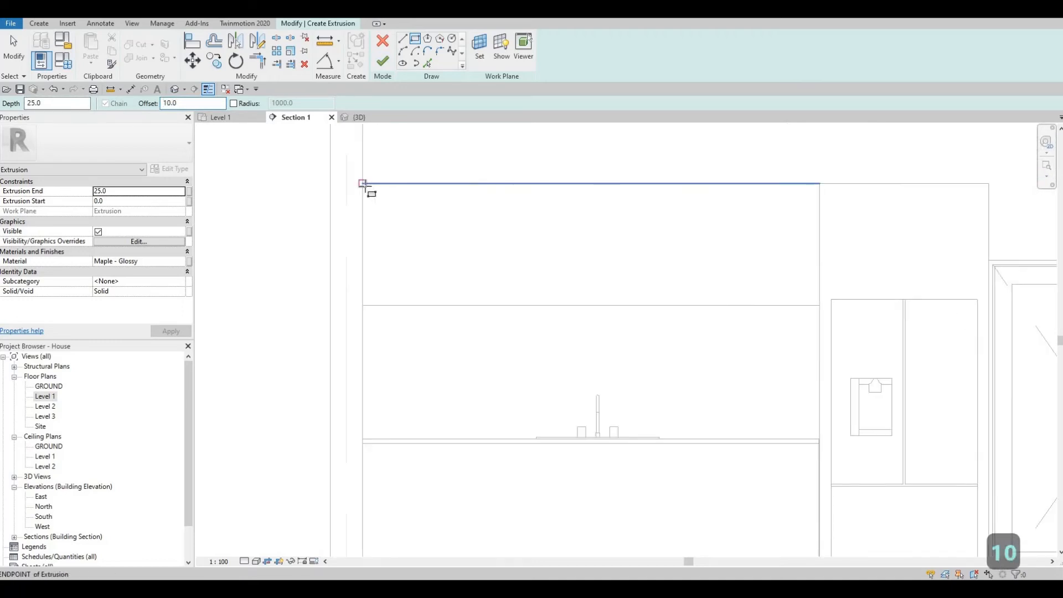
left_click(407, 229)
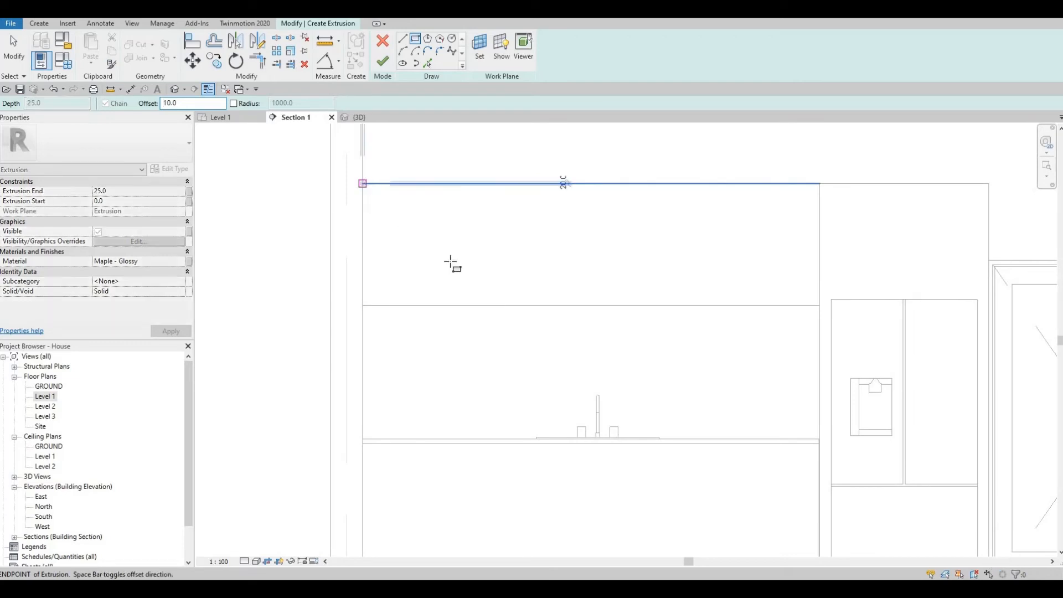
scroll(451, 262, "up", 2)
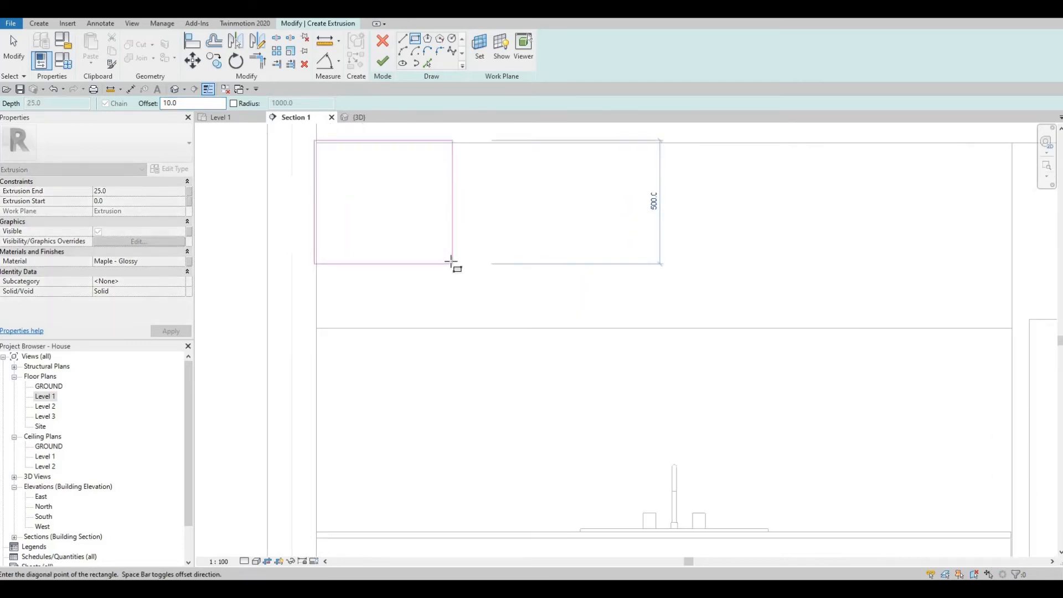
key("space")
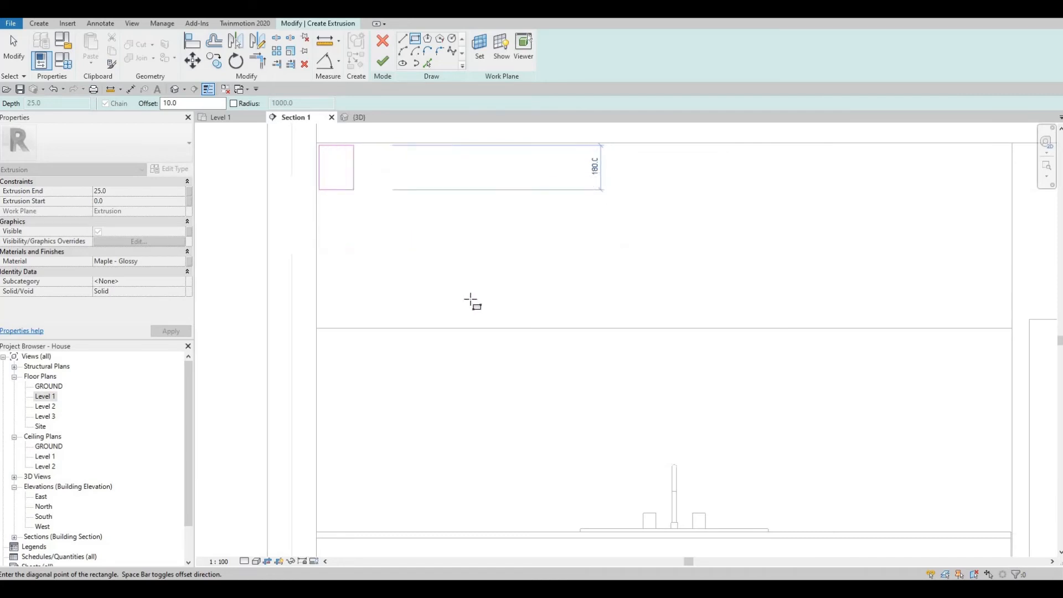
middle_click_drag(512, 324, 405, 302)
scroll(865, 307, "up", 1)
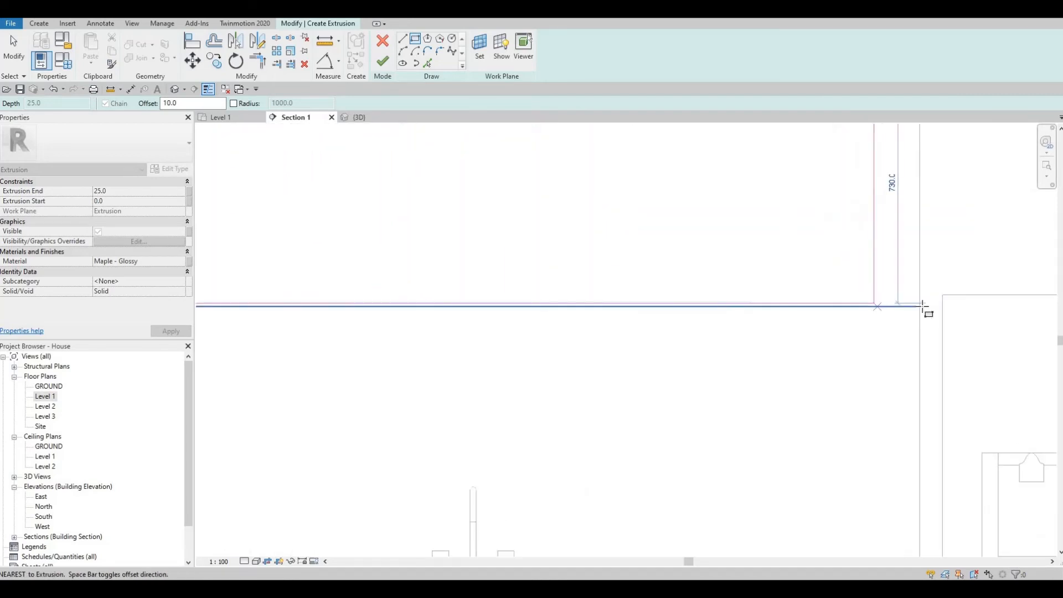
left_click(882, 359)
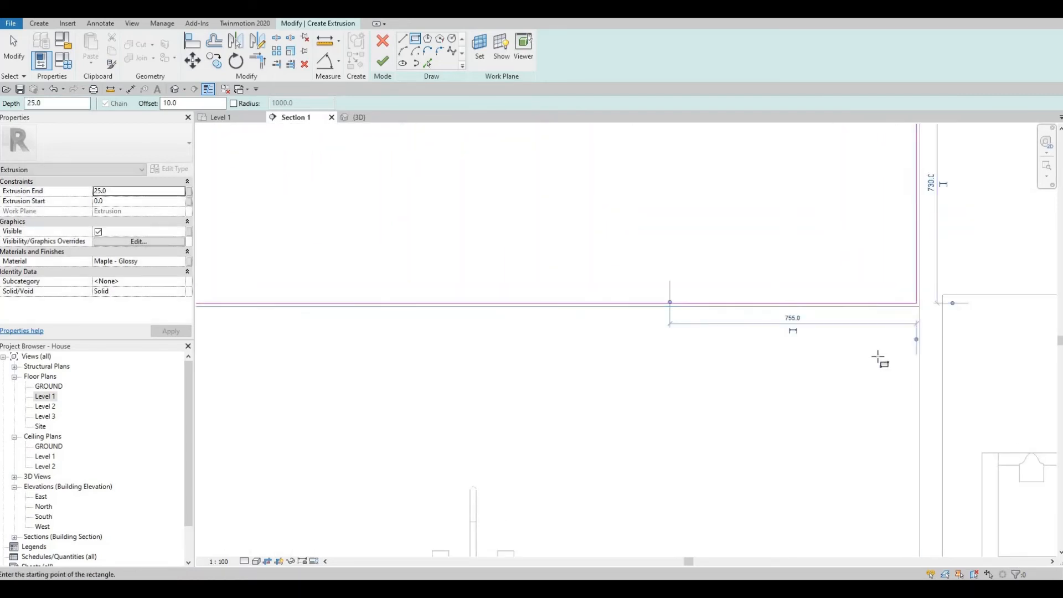
scroll(868, 370, "down", 2)
middle_click_drag(776, 393, 769, 385)
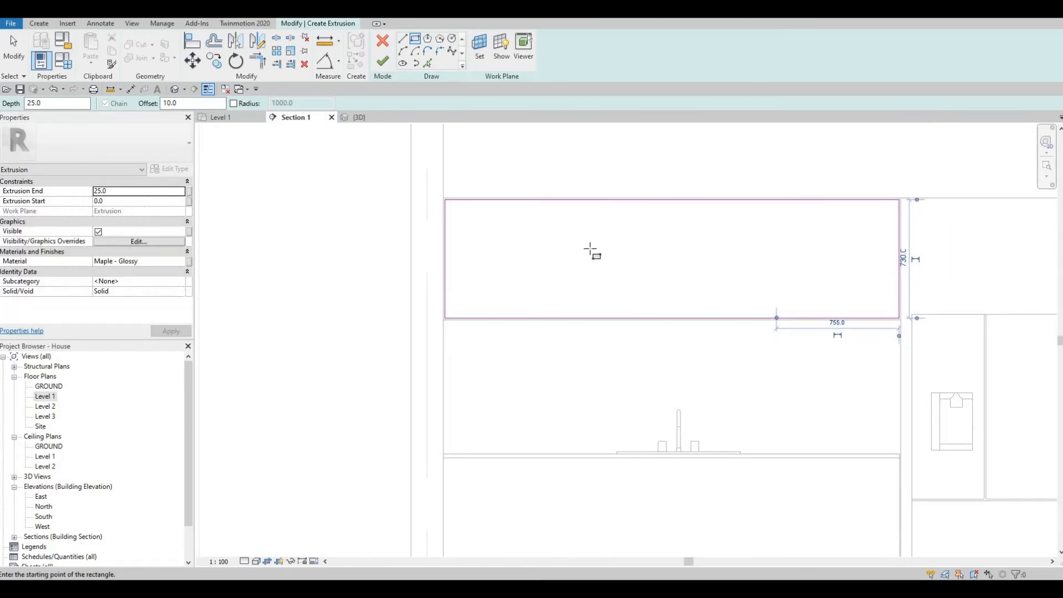
key("Escape")
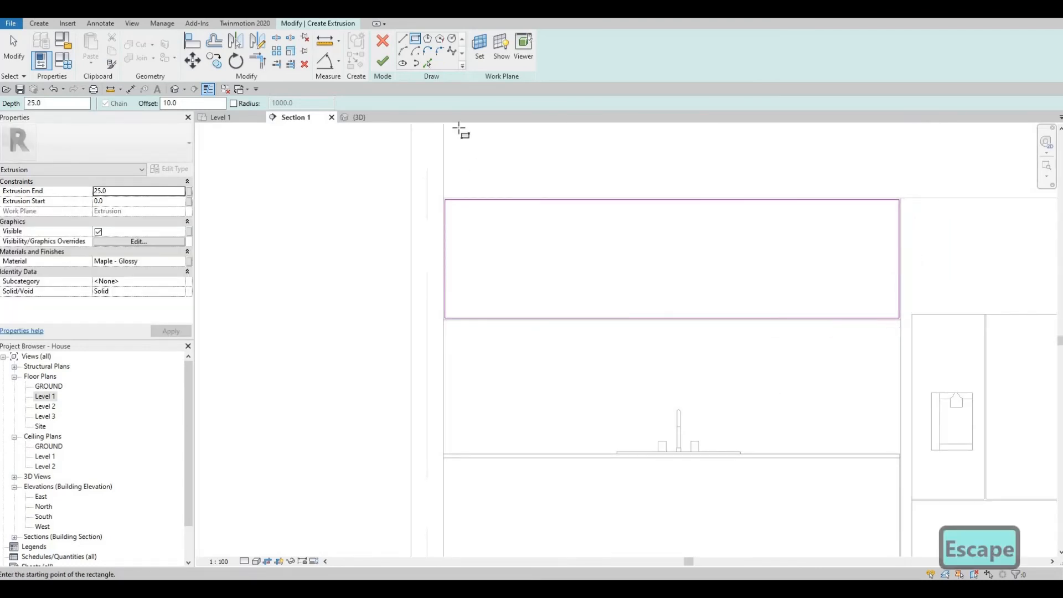
- Draw a vertical centre line at 0 offset from the top edge midpoint to the bottom edge
left_click(402, 40)
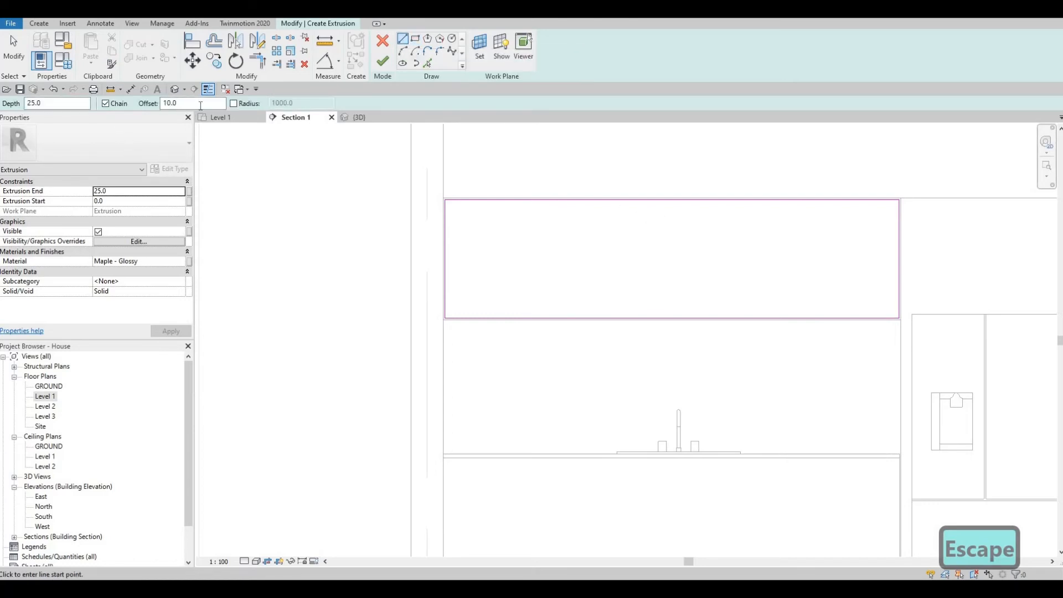
type("0")
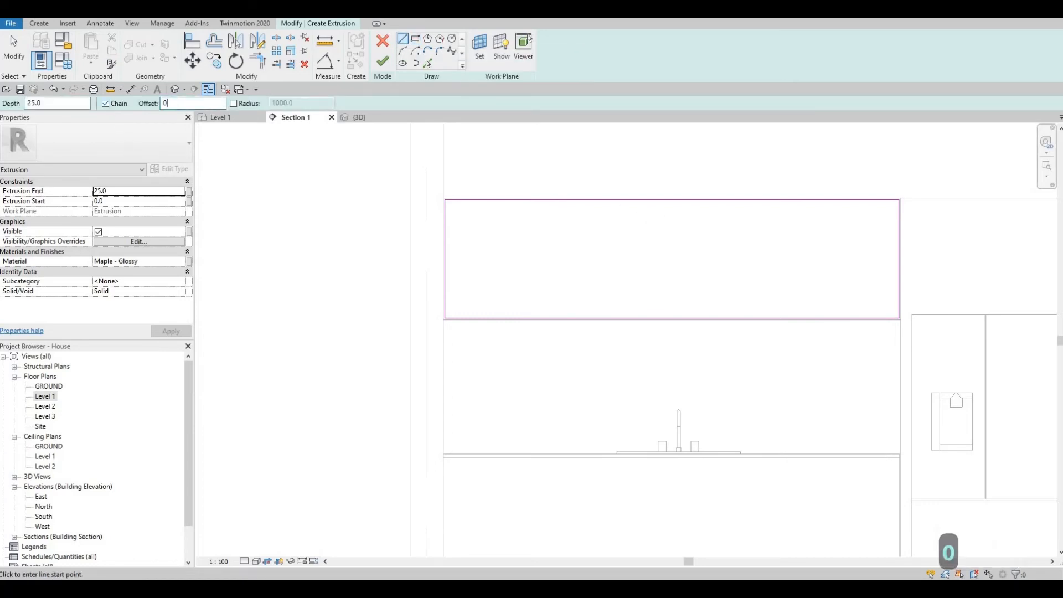
key("Return")
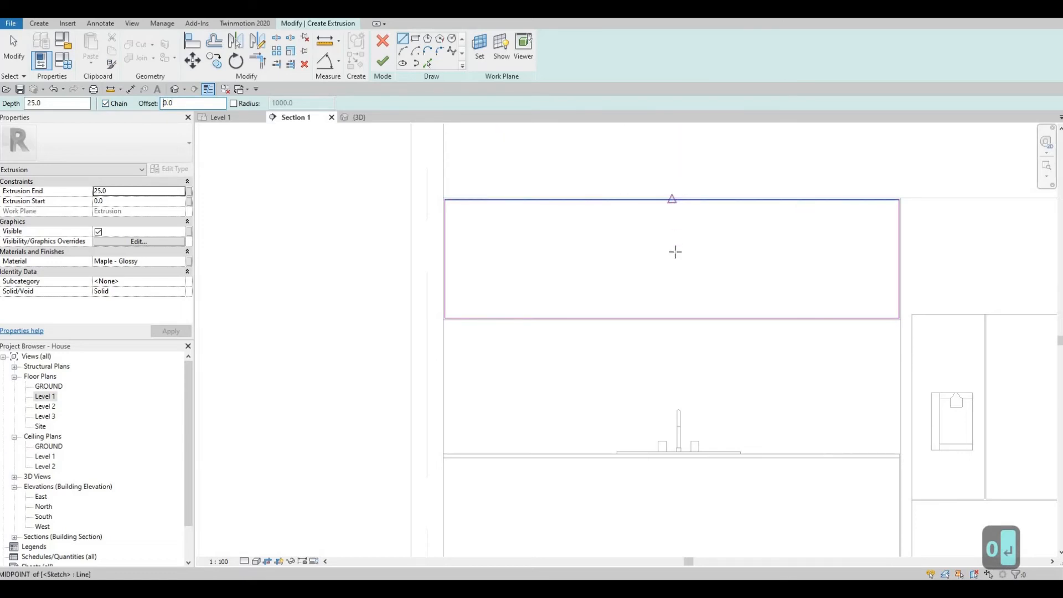
left_click(673, 199)
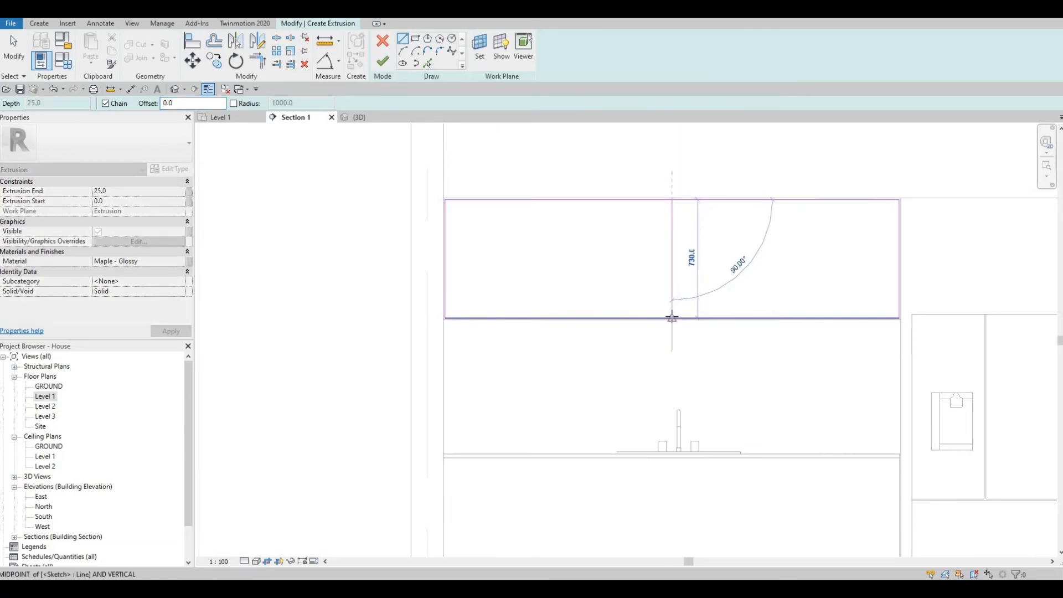
left_click(673, 318)
scroll(673, 318, "up", 2)
key("Escape")
key("Escape")
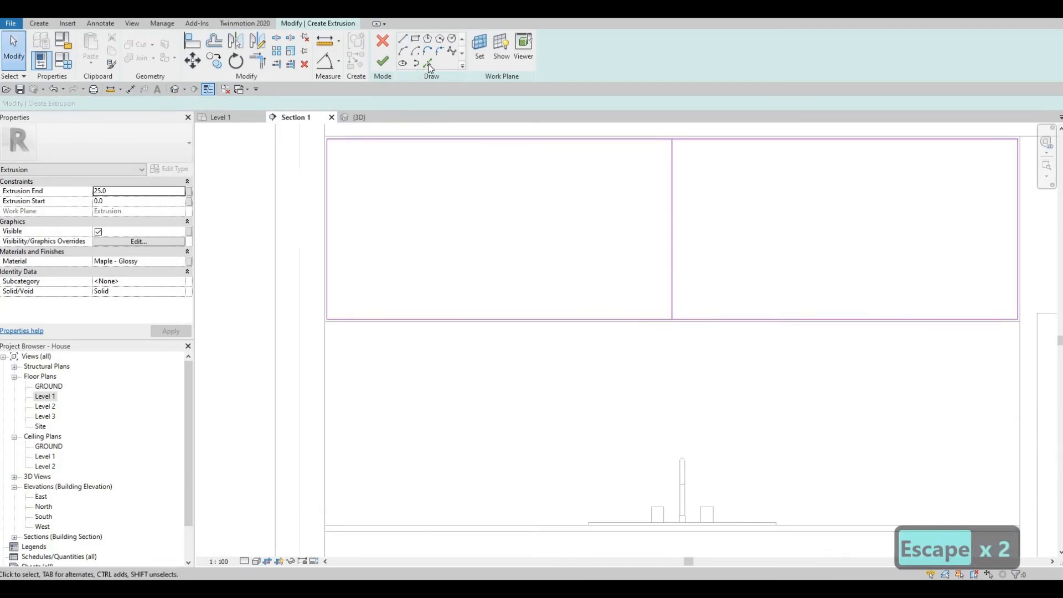
- Pick the centre line with a 5 offset to create divider lines, then delete the extra line
left_click(427, 65)
left_click(52, 89)
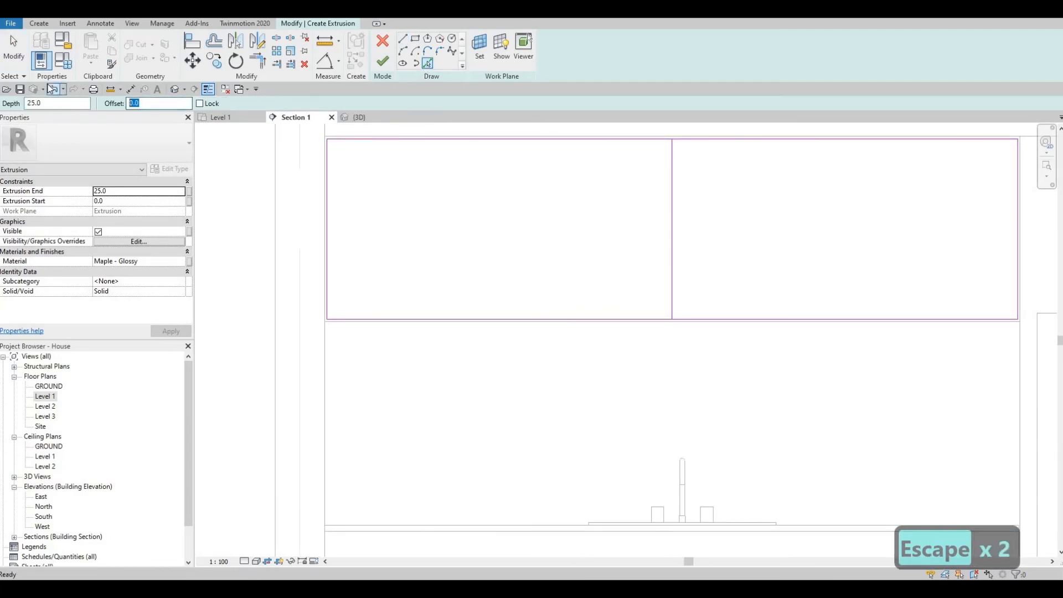
type("5")
key("Return")
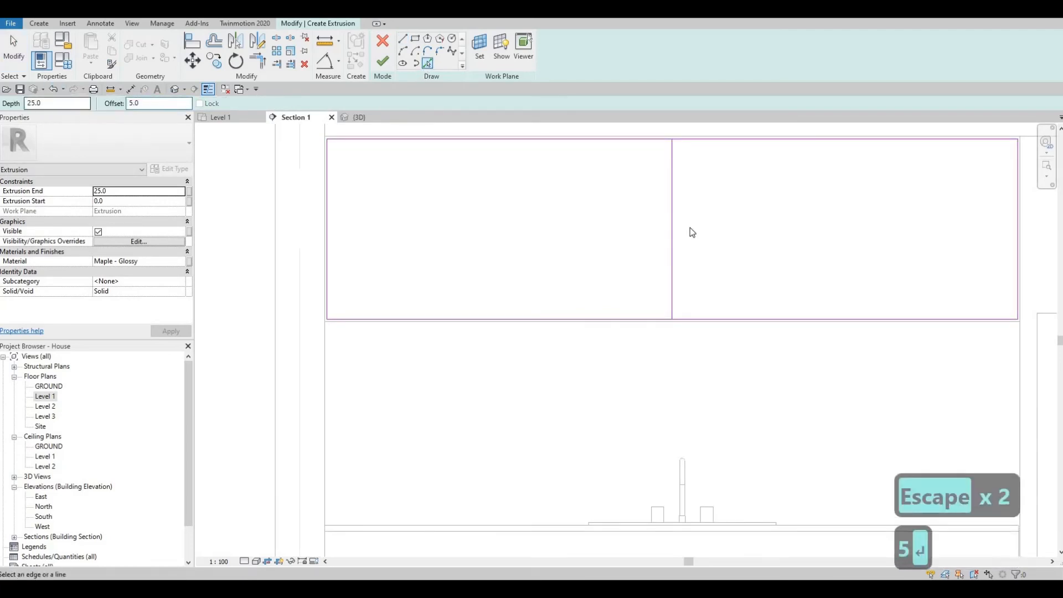
scroll(673, 220, "up", 3)
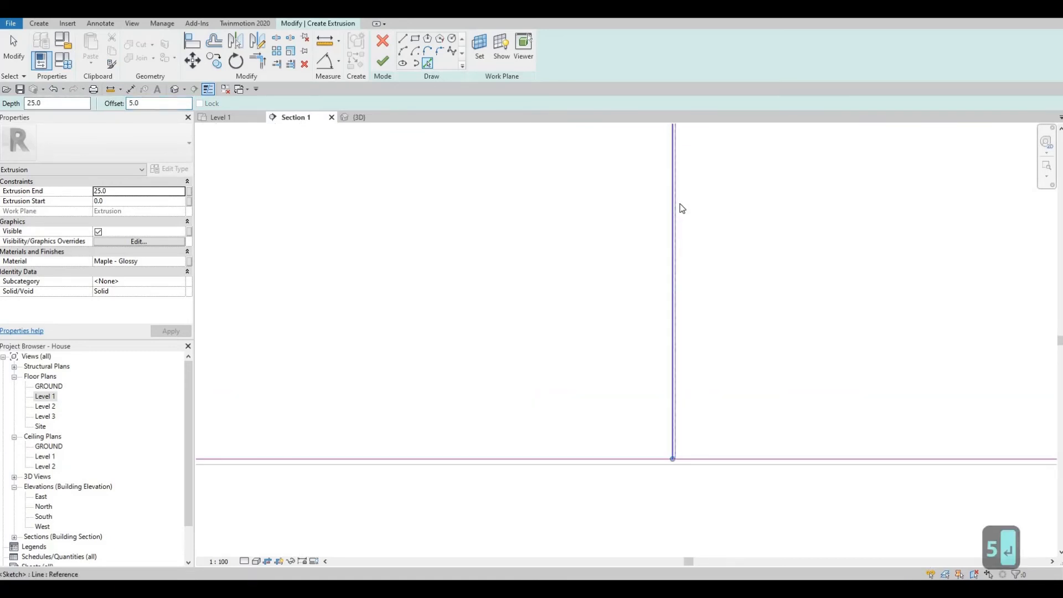
left_click(680, 209)
key("Escape")
key("Escape")
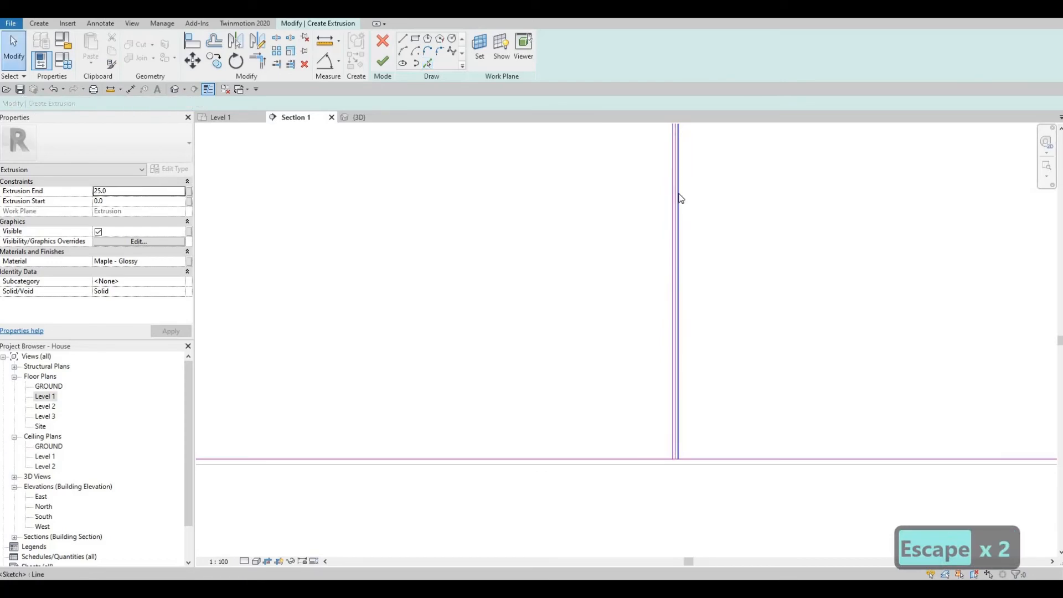
scroll(687, 194, "up", 2)
left_click(687, 193)
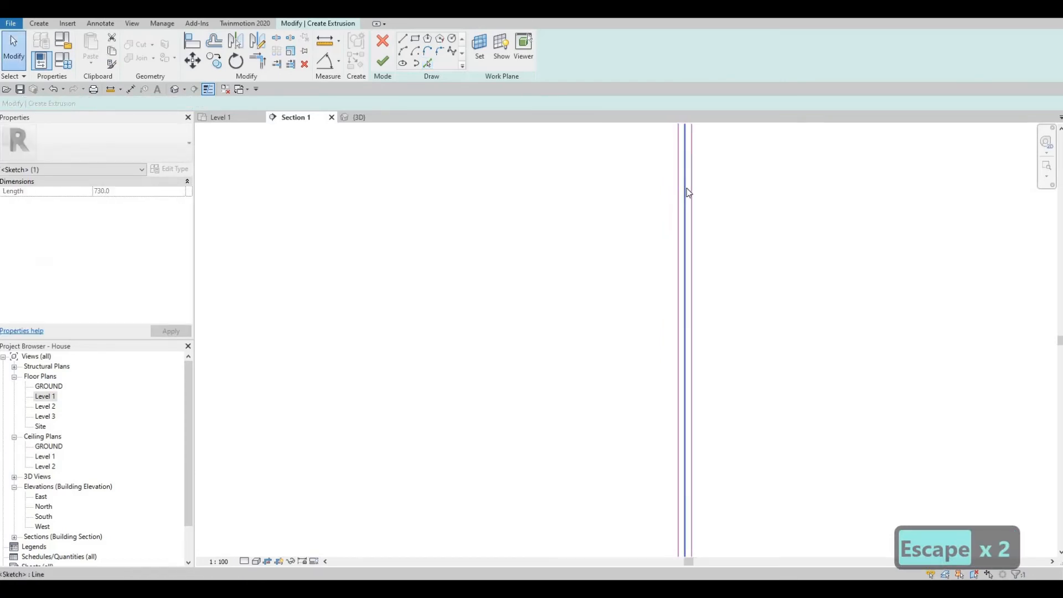
key("Delete")
scroll(685, 211, "down", 3)
middle_click_drag(683, 204, 674, 246)
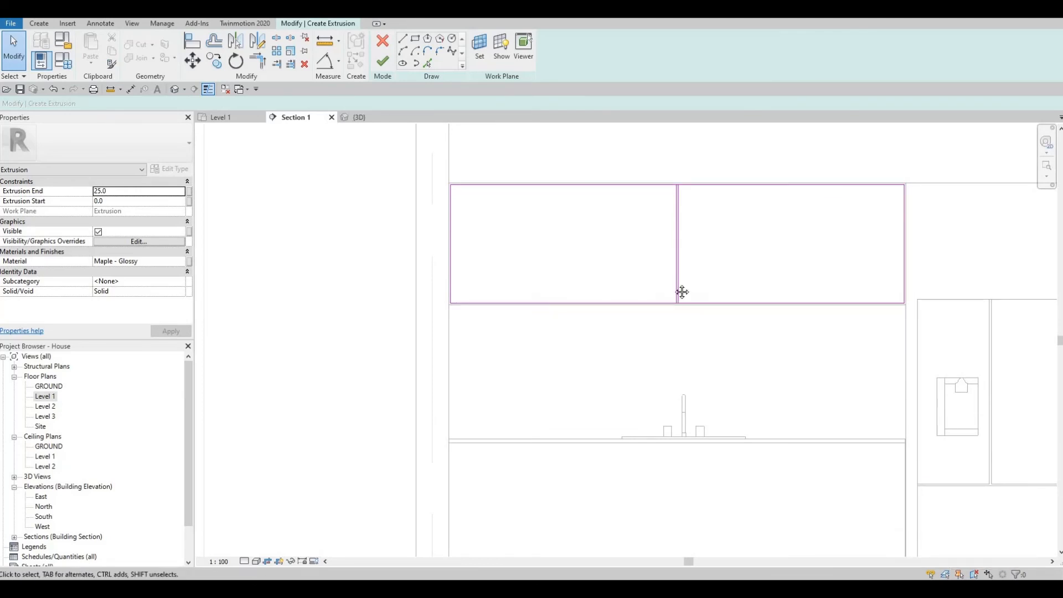
- Select the two centre divider lines and start a multiple copy from their midpoint
scroll(683, 291, "up", 4)
middle_click_drag(683, 292, 680, 348)
scroll(680, 346, "down", 1)
key("Escape")
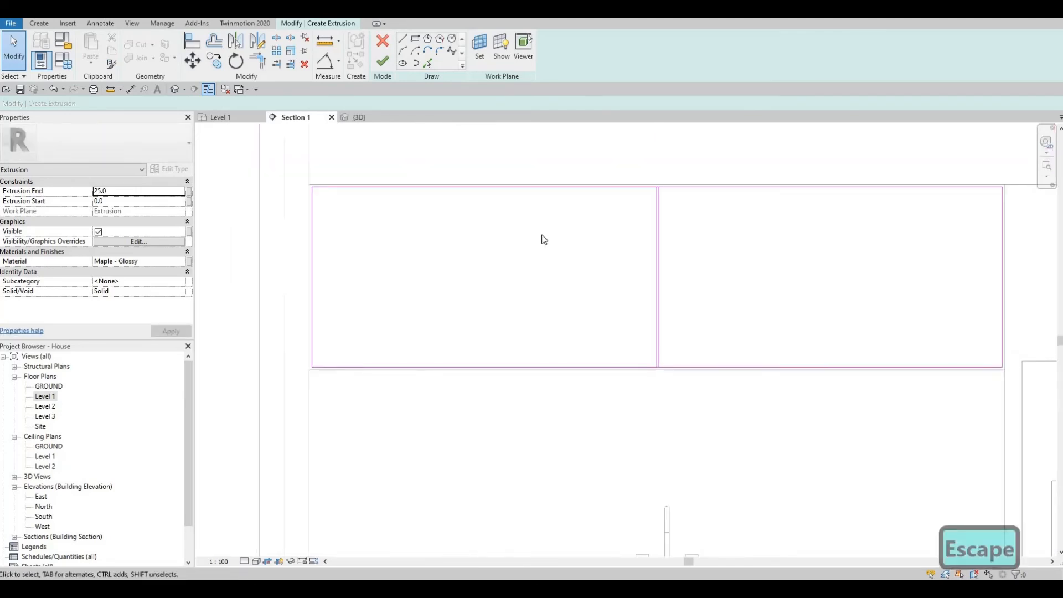
left_click_drag(753, 290, 543, 235)
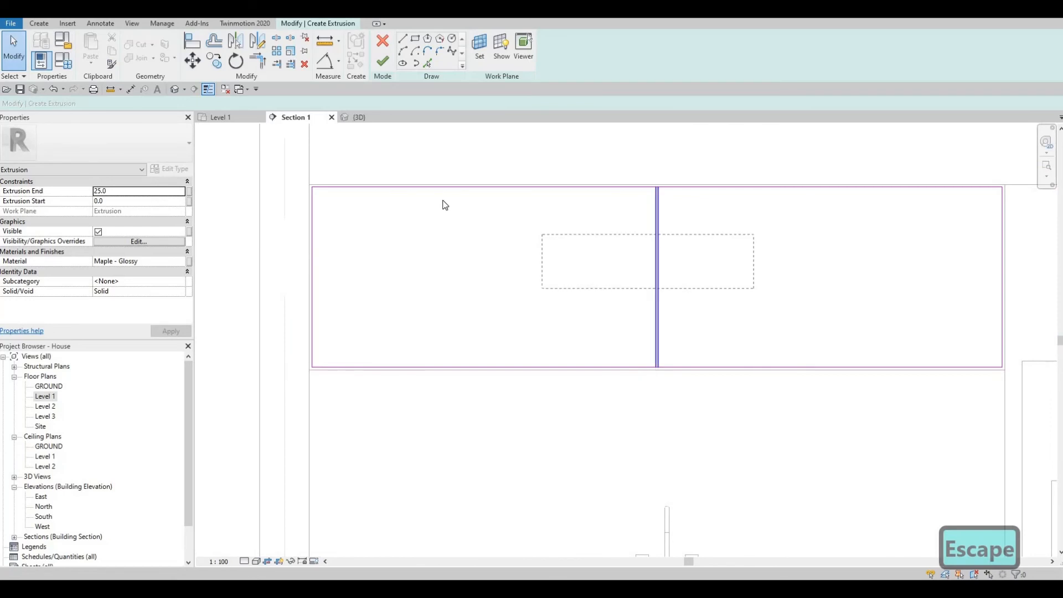
left_click(222, 65)
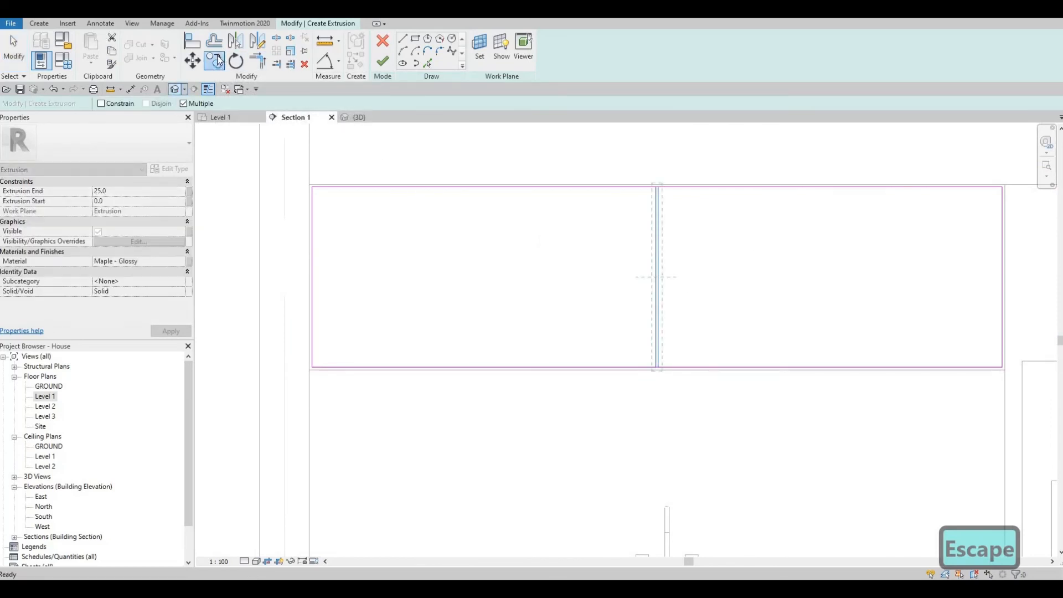
scroll(653, 169, "up", 3)
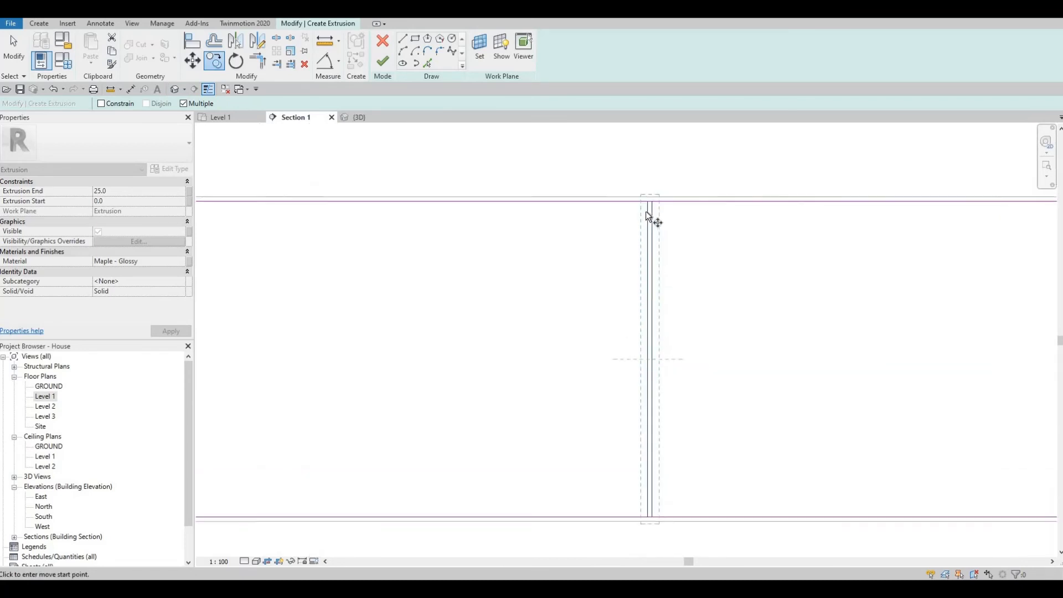
scroll(647, 214, "up", 3)
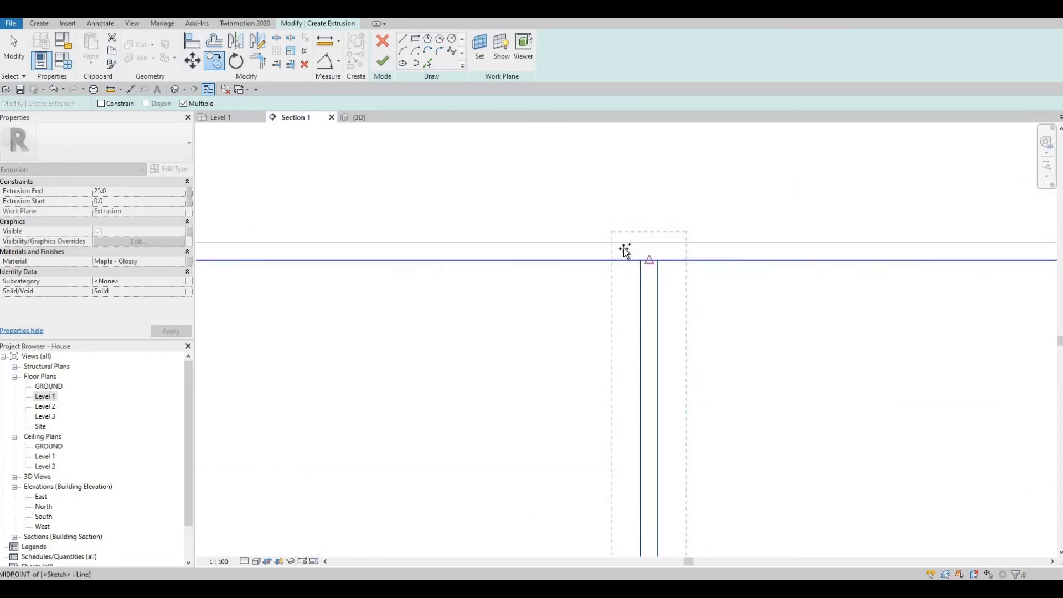
left_click(626, 252)
scroll(582, 254, "down", 3)
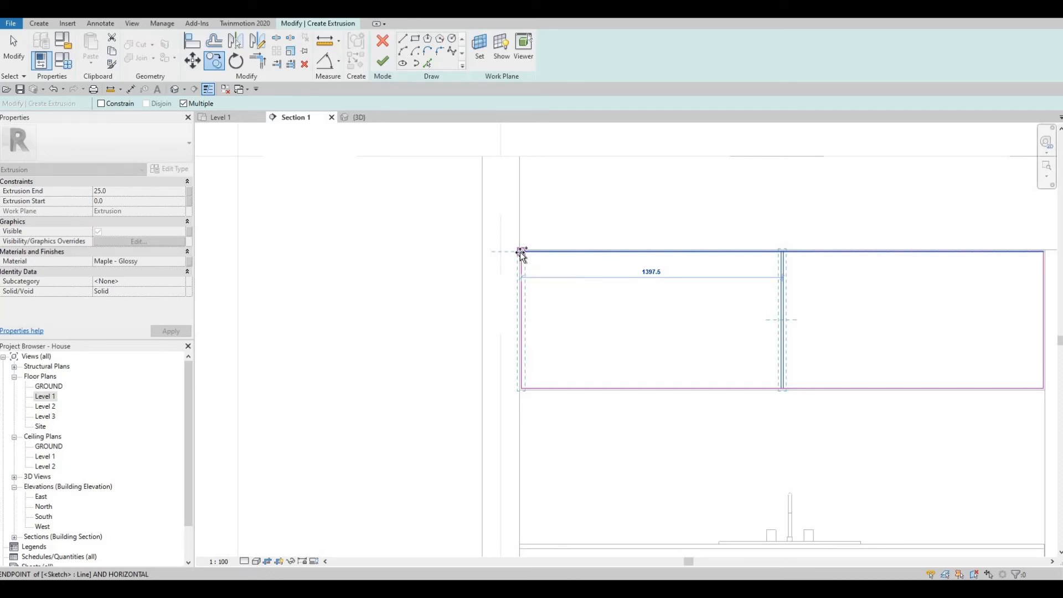
- Place two copies of the divider pair leftward at 460 spacing
left_click(521, 253)
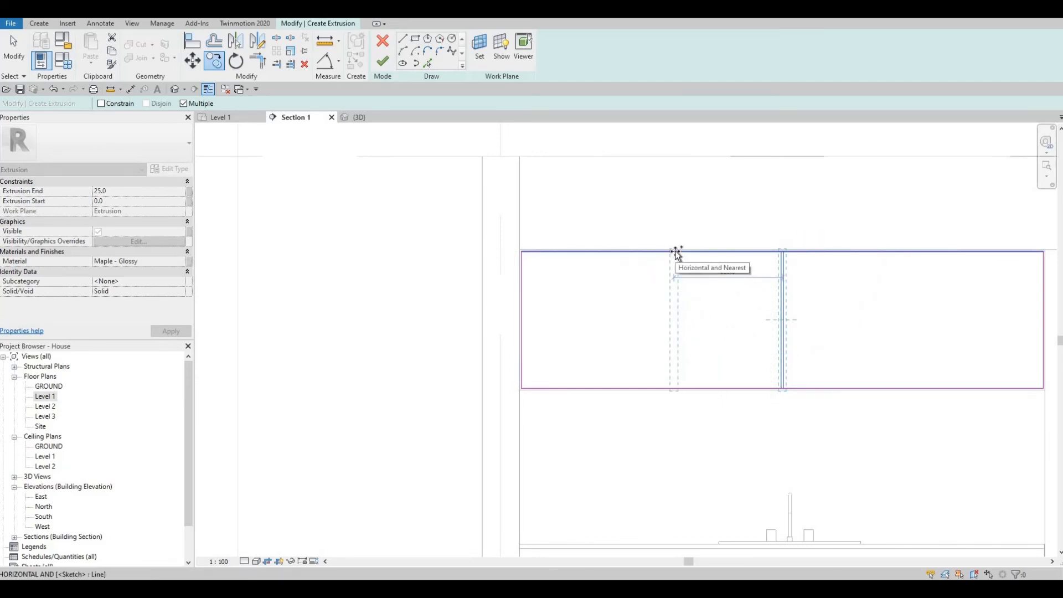
type("460")
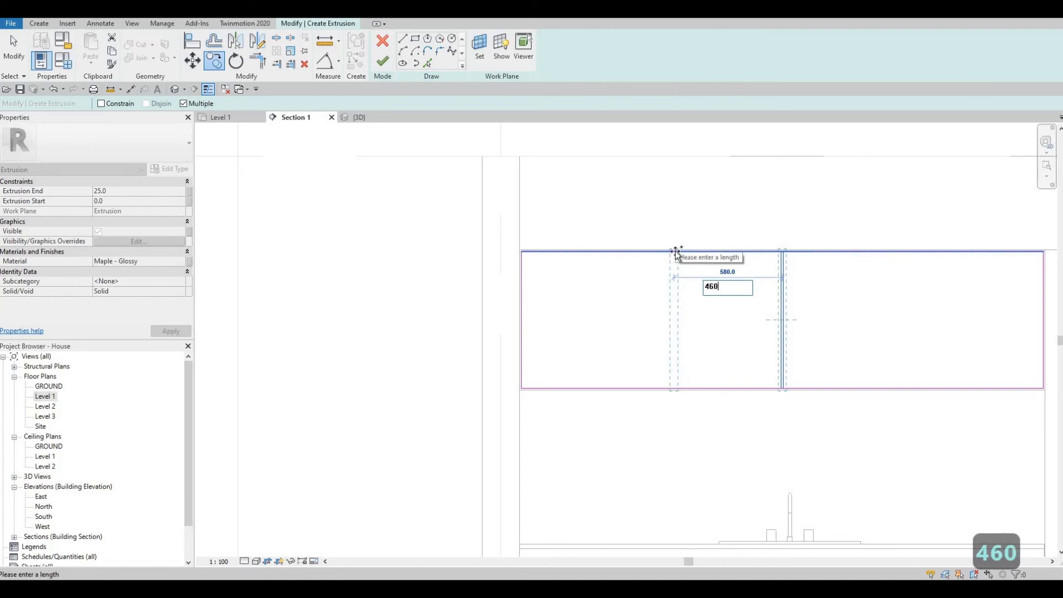
key("Return")
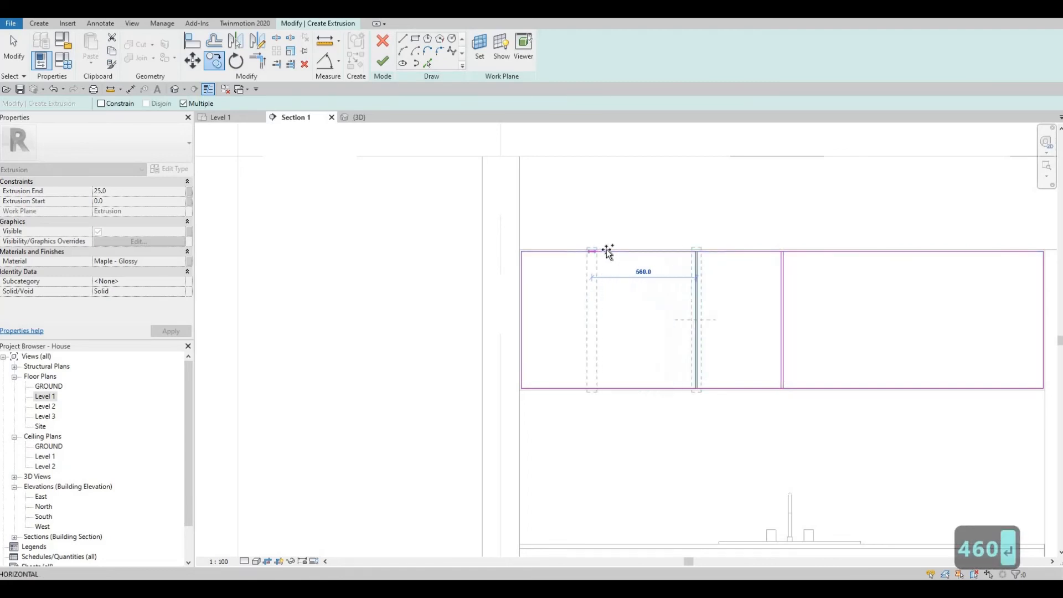
type("460")
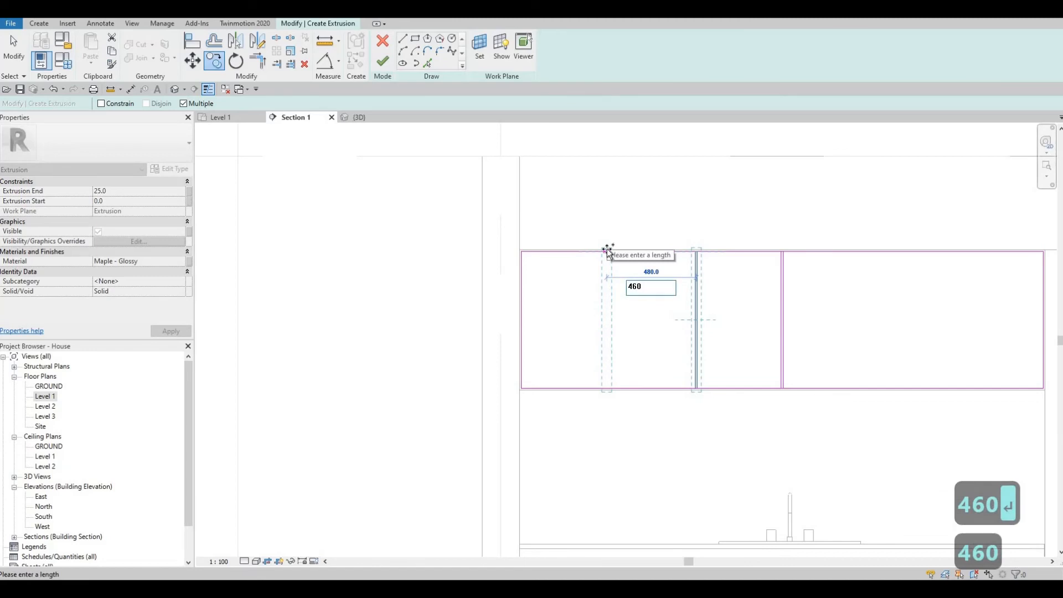
key("Return")
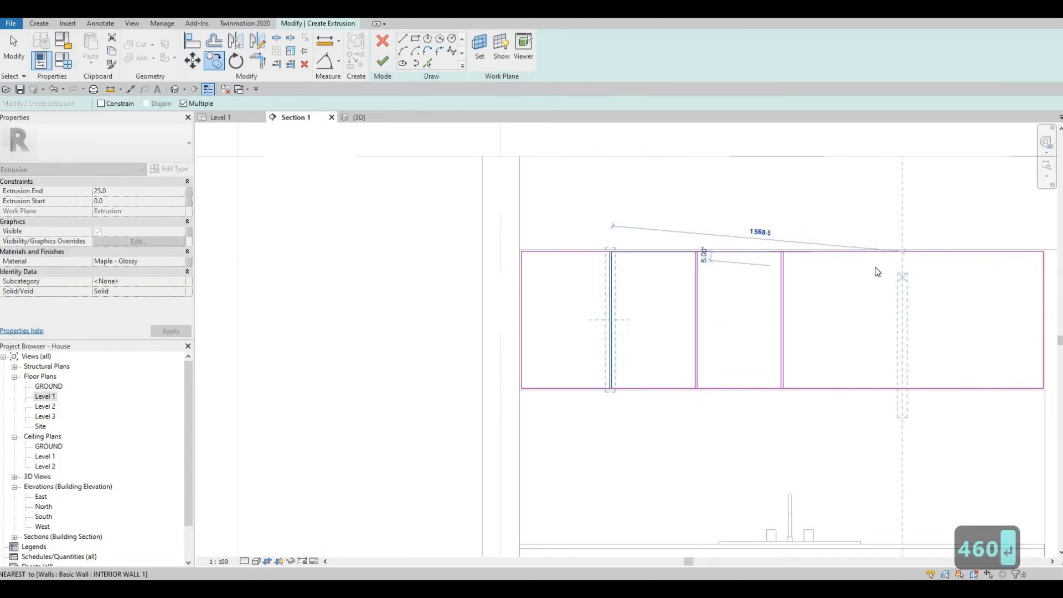
key("Escape")
key("Escape")
scroll(848, 277, "up", 1)
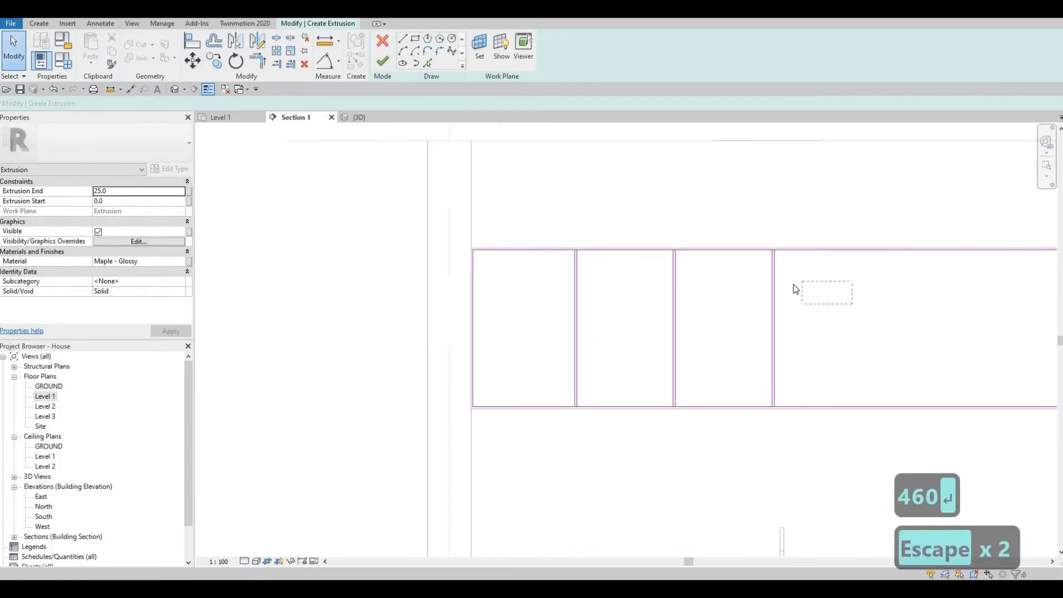
- Mirror-copy the inner divider lines to the right across a vertical axis from the top edge midpoint
key("Escape")
scroll(775, 277, "down", 1)
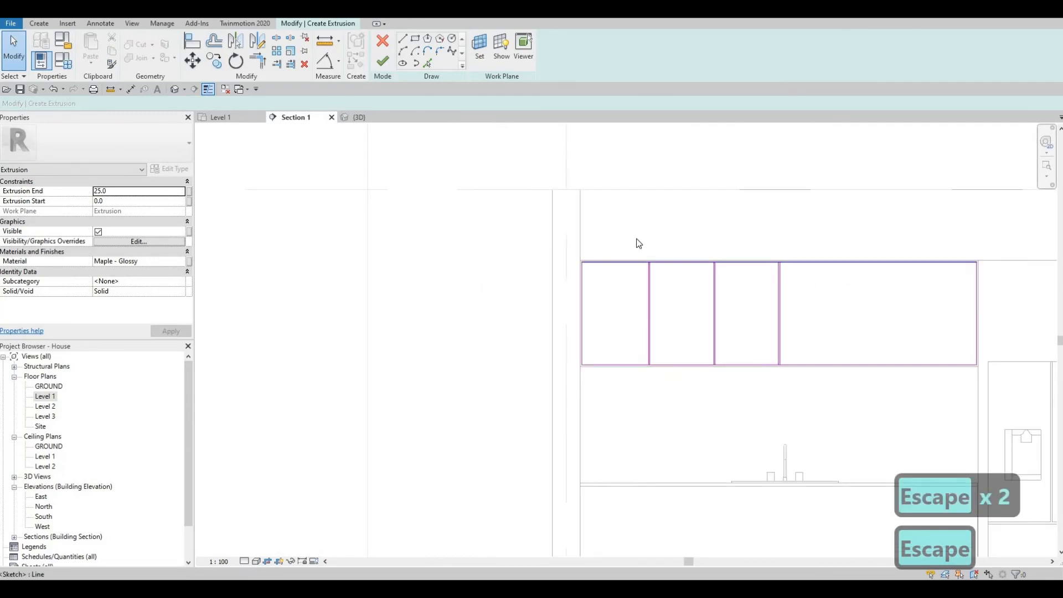
left_click_drag(625, 233, 741, 403)
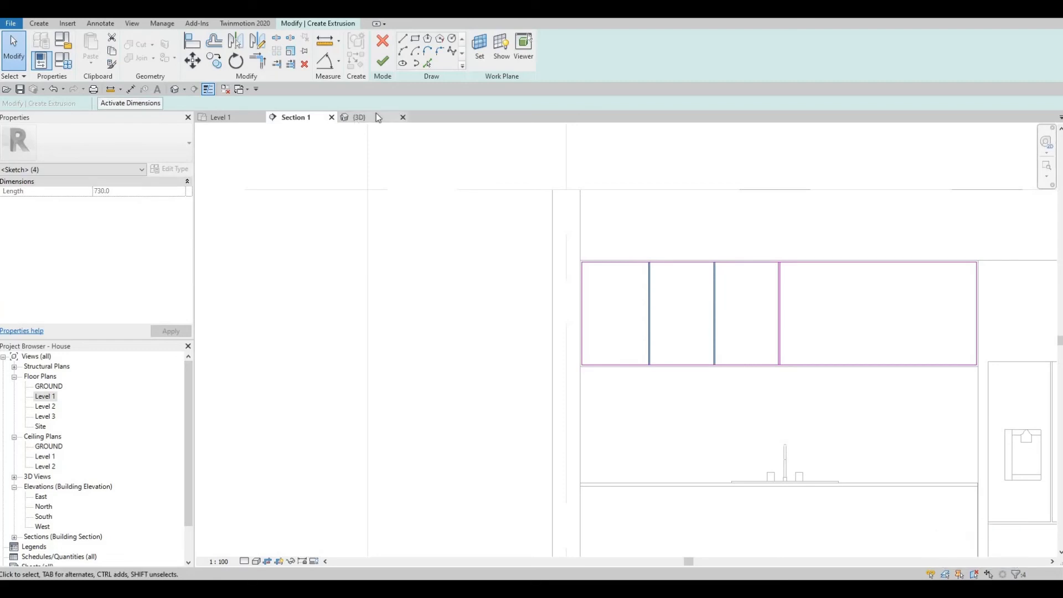
left_click(260, 46)
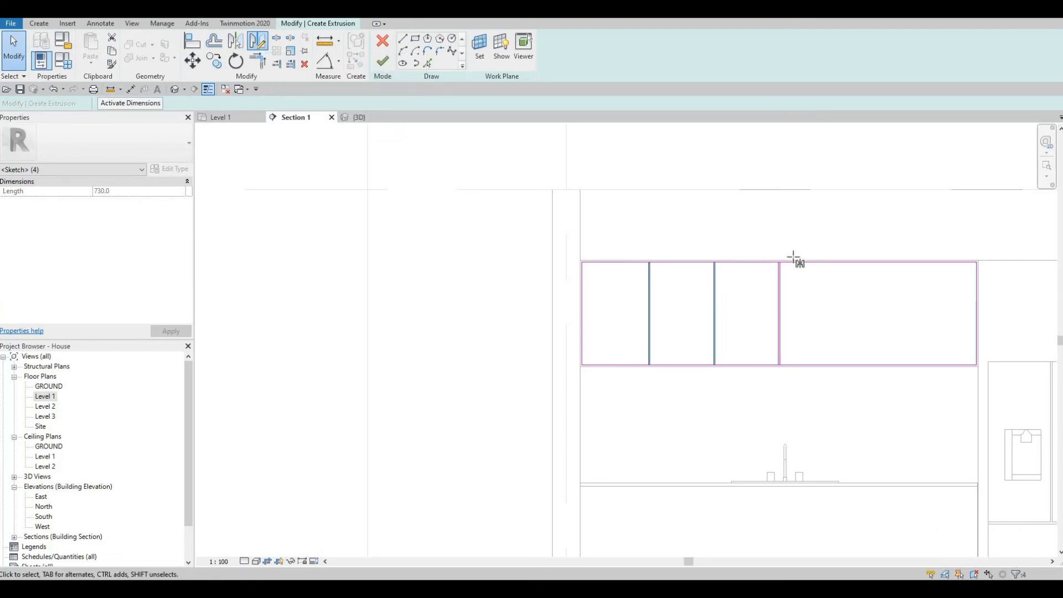
scroll(774, 273, "up", 8)
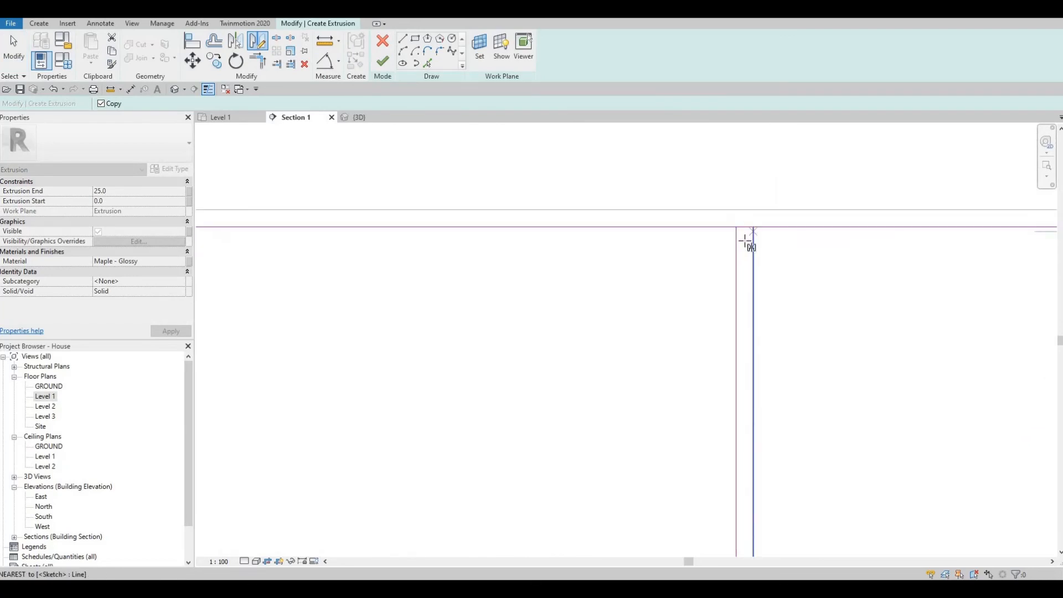
left_click(744, 227)
left_click(746, 270)
scroll(747, 270, "down", 6)
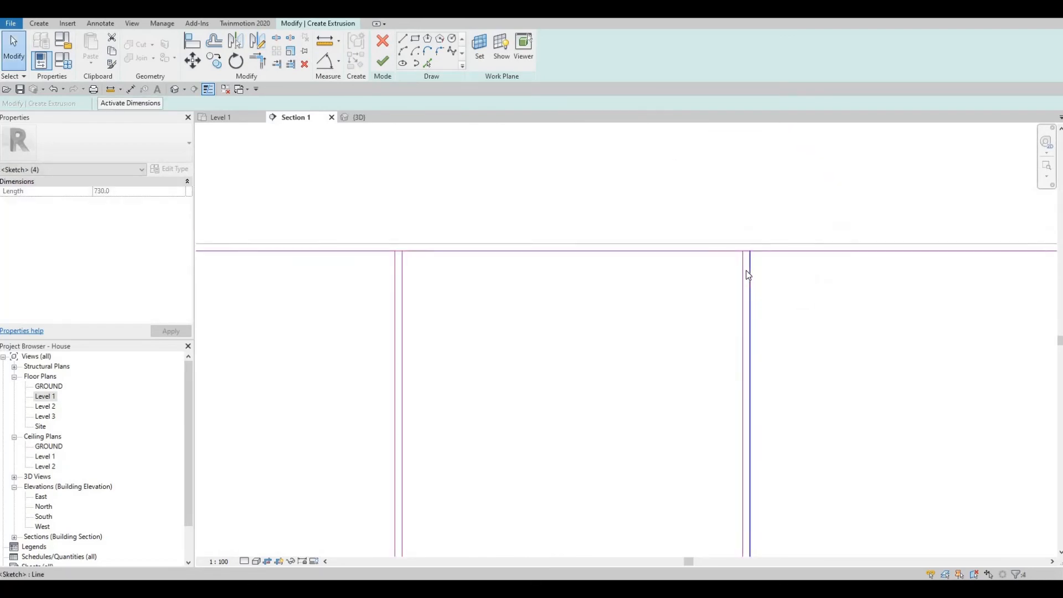
scroll(825, 288, "down", 3)
key("Escape")
key("Escape")
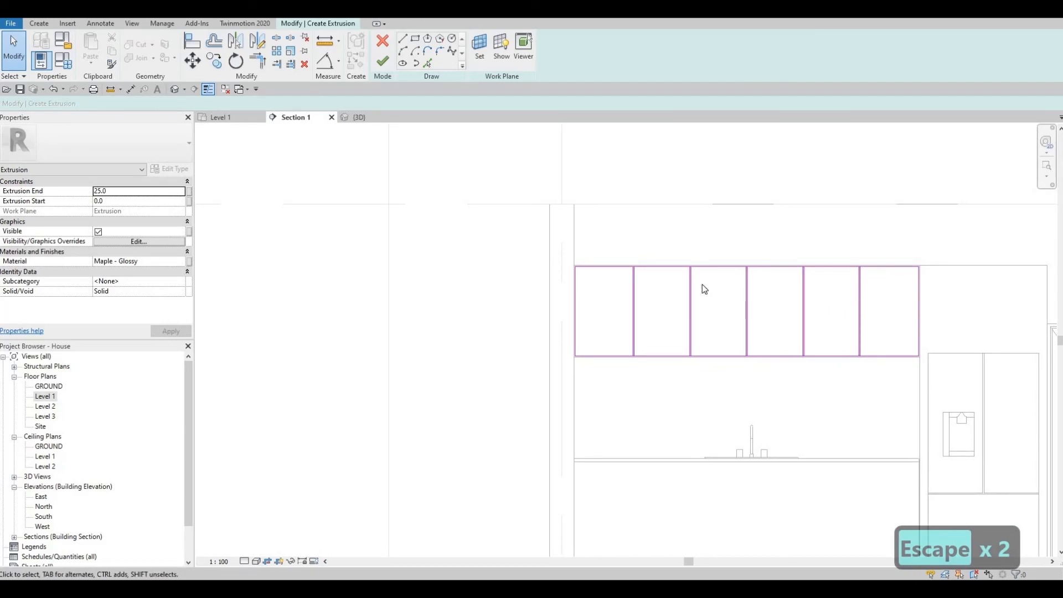
- Use Split Element (SL) to break the cabinet sketch's top edge at the four dividers
key("s")
key("l")
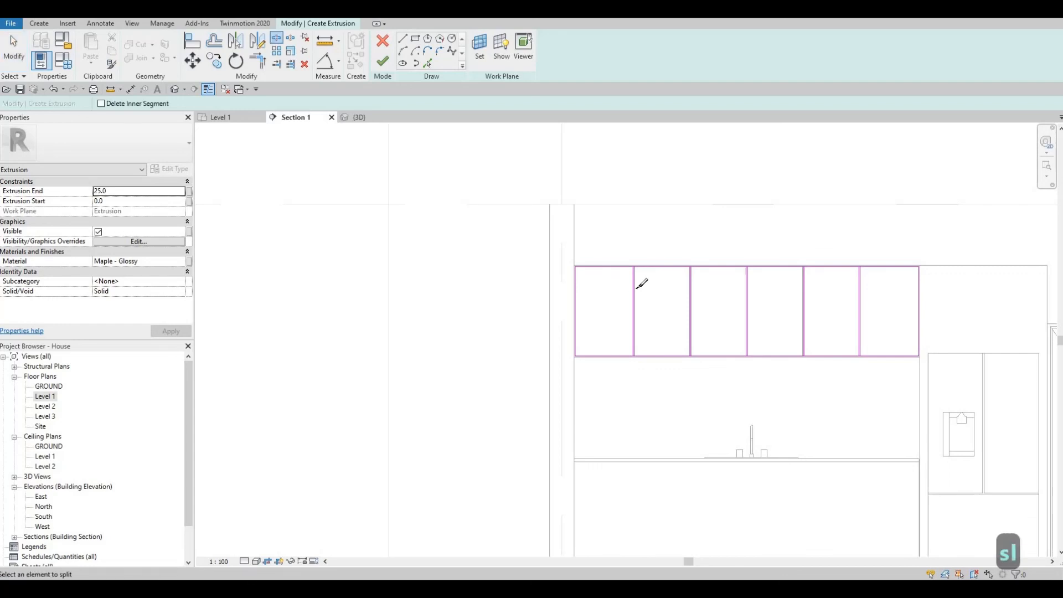
scroll(632, 163, "up", 10)
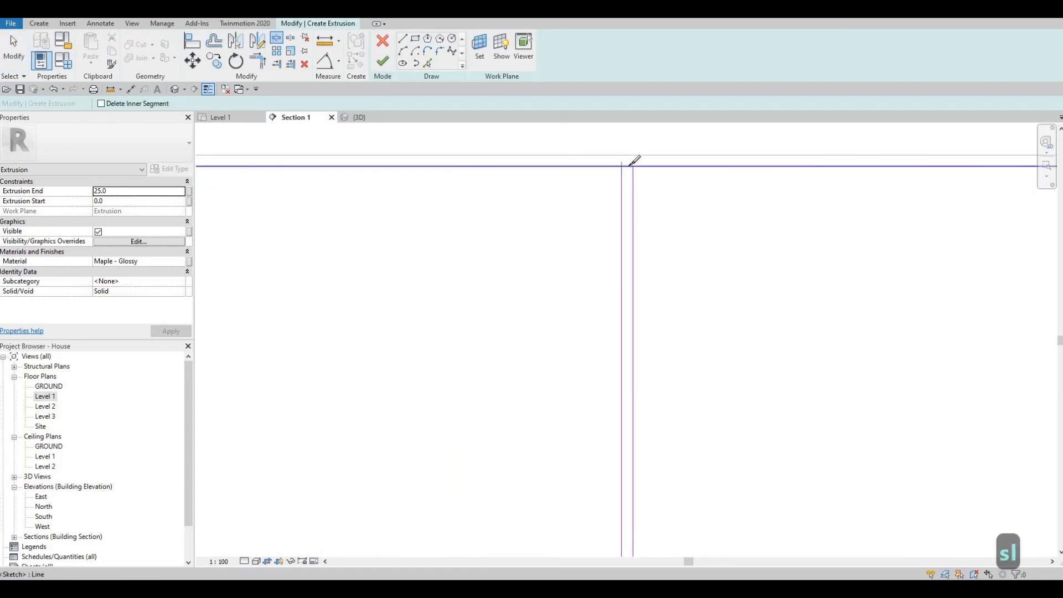
scroll(634, 160, "up", 2)
scroll(878, 163, "down", 5)
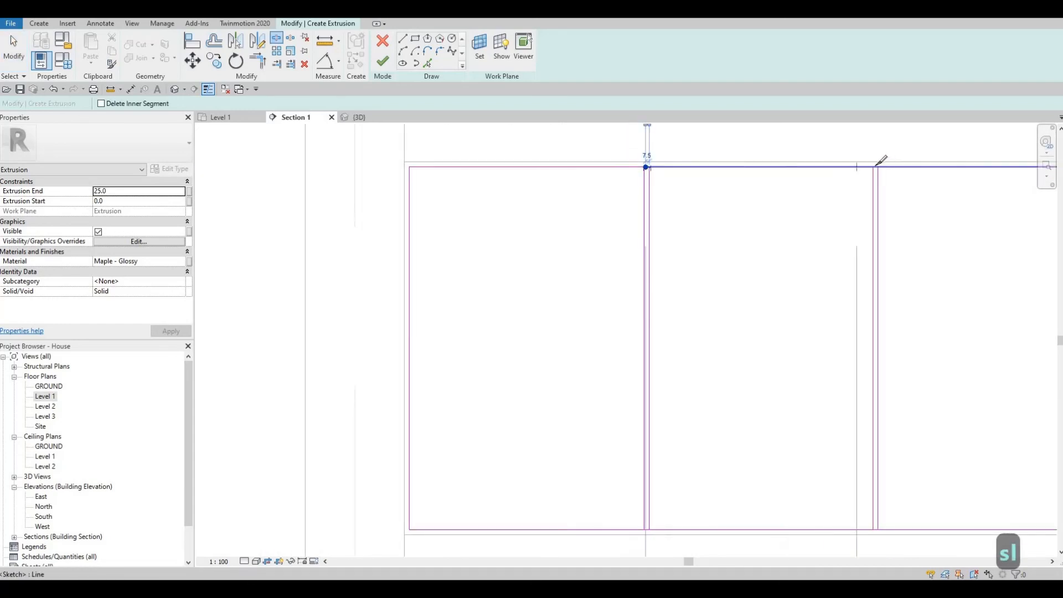
scroll(875, 163, "up", 5)
left_click(862, 167)
scroll(861, 169, "down", 3)
mouse_move(989, 247)
middle_mouse_down()
mouse_move(797, 244)
mouse_move(547, 268)
middle_mouse_up()
scroll(772, 189, "up", 4)
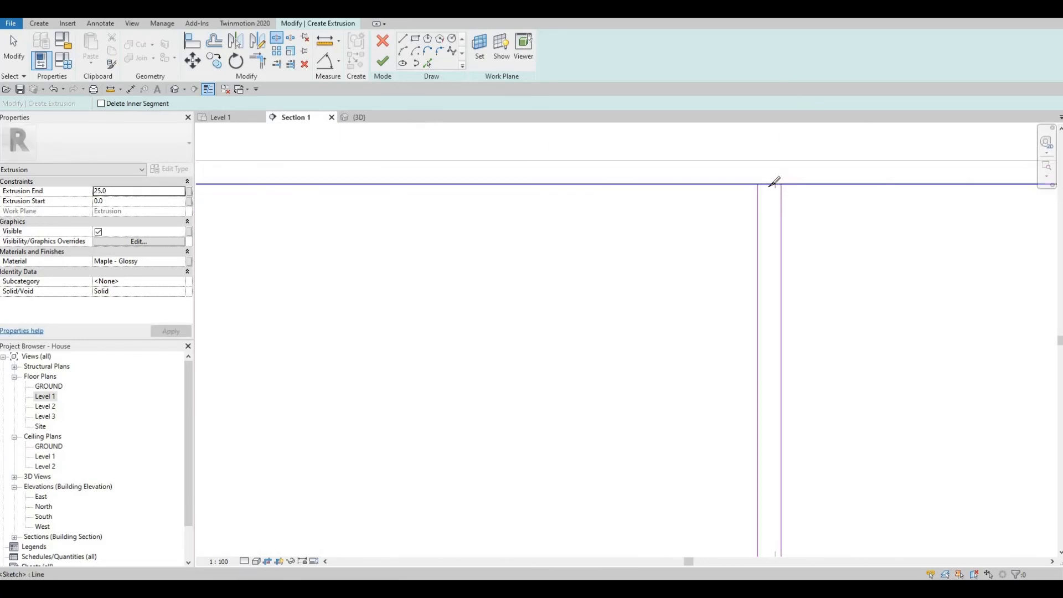
left_click(774, 183)
scroll(897, 223, "down", 6)
mouse_move(886, 228)
middle_mouse_down()
mouse_move(629, 237)
mouse_move(660, 242)
middle_mouse_up()
scroll(661, 242, "up", 4)
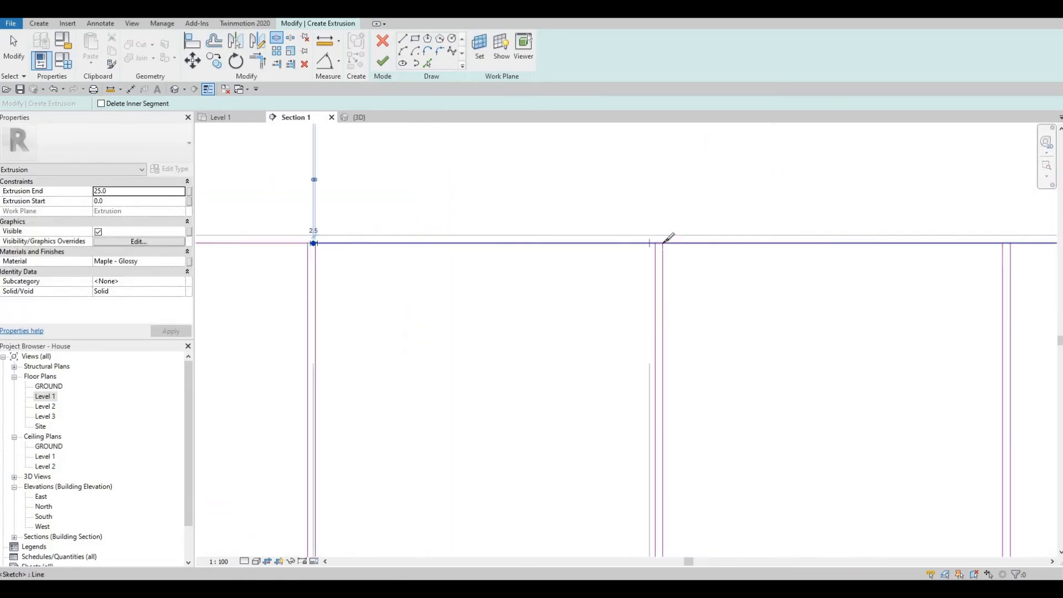
left_click(667, 239)
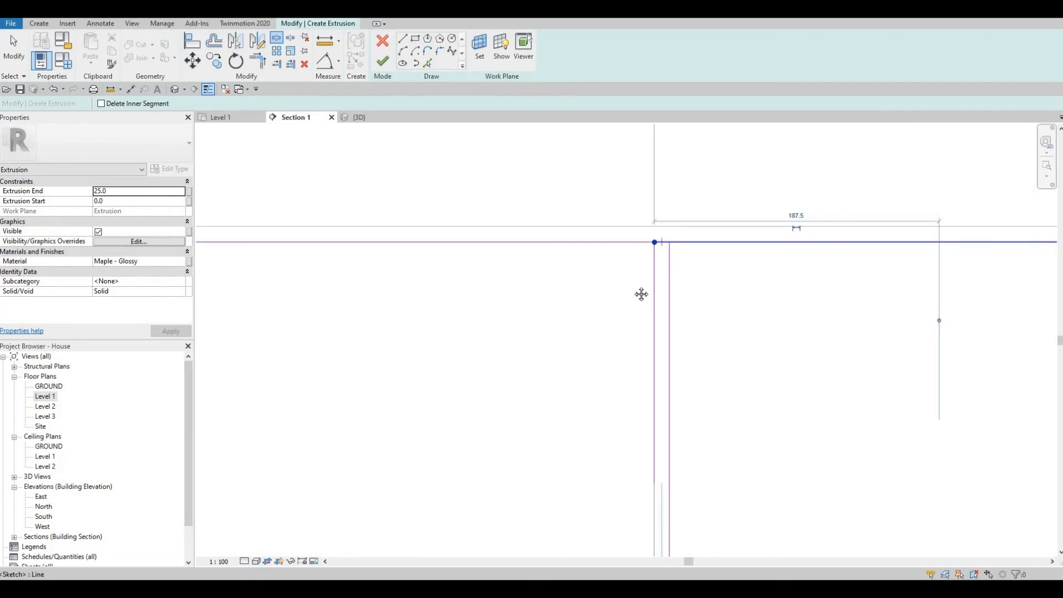
scroll(659, 240, "down", 3)
middle_click_drag(831, 214, 685, 221)
scroll(831, 247, "up", 4)
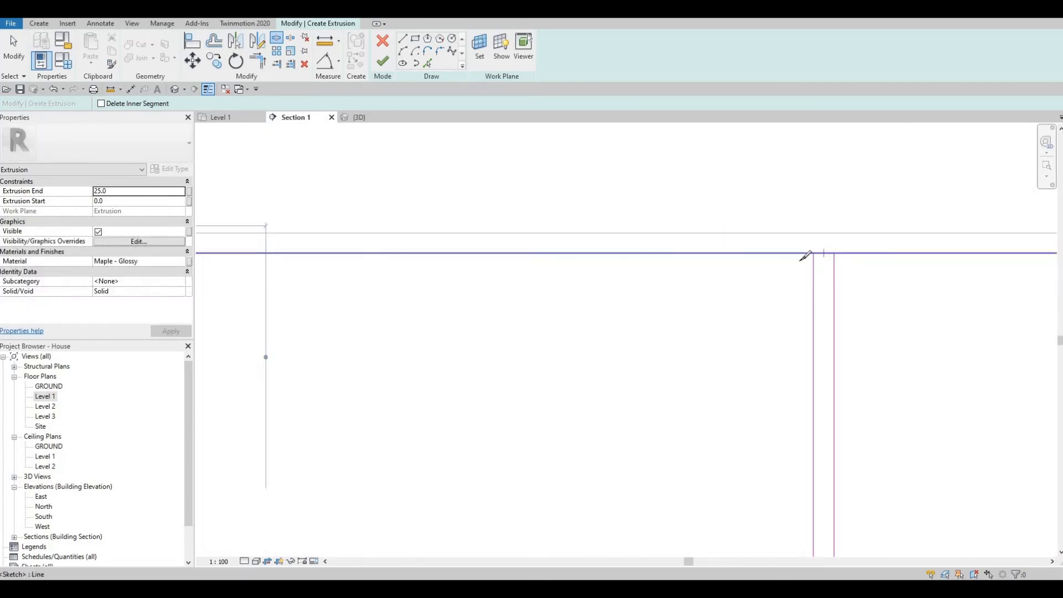
left_click(824, 254)
scroll(803, 261, "down", 5)
- Split the bottom sketch line at each of the five divider junctions
middle_click_drag(880, 285, 622, 256)
middle_click_drag(632, 315, 850, 26)
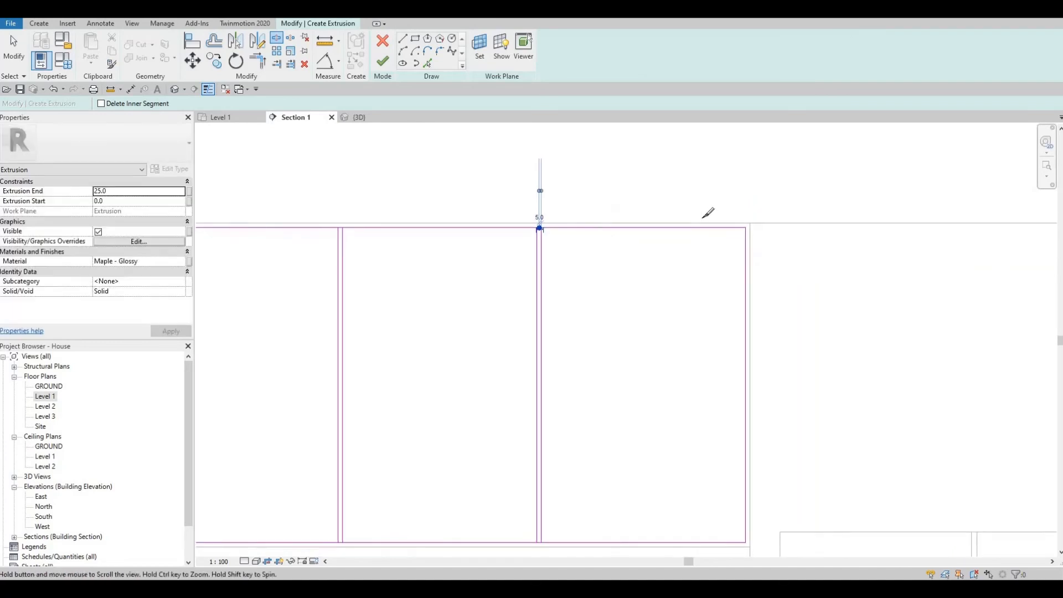
scroll(733, 239, "up", 3)
left_click(717, 257)
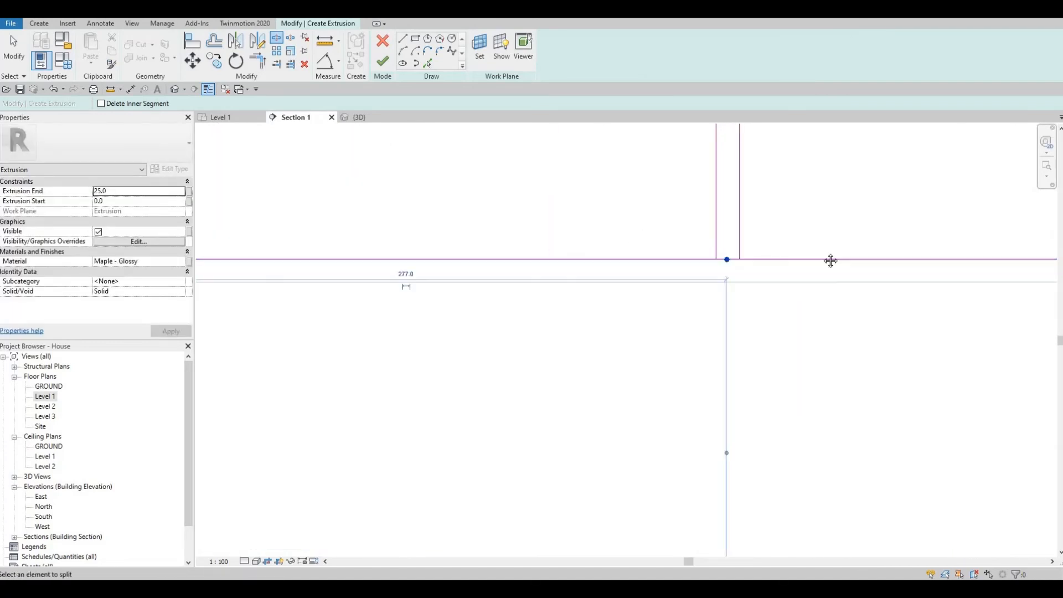
scroll(515, 262, "down", 4)
scroll(439, 262, "up", 4)
scroll(437, 259, "up", 3)
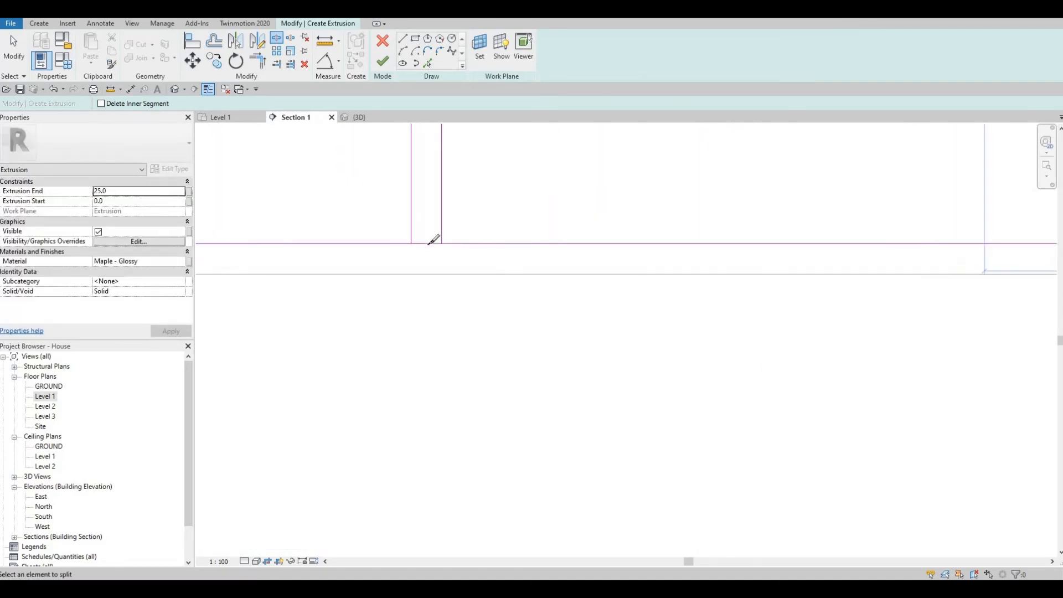
left_click(426, 243)
scroll(448, 241, "down", 3)
middle_click_drag(447, 242, 928, 274)
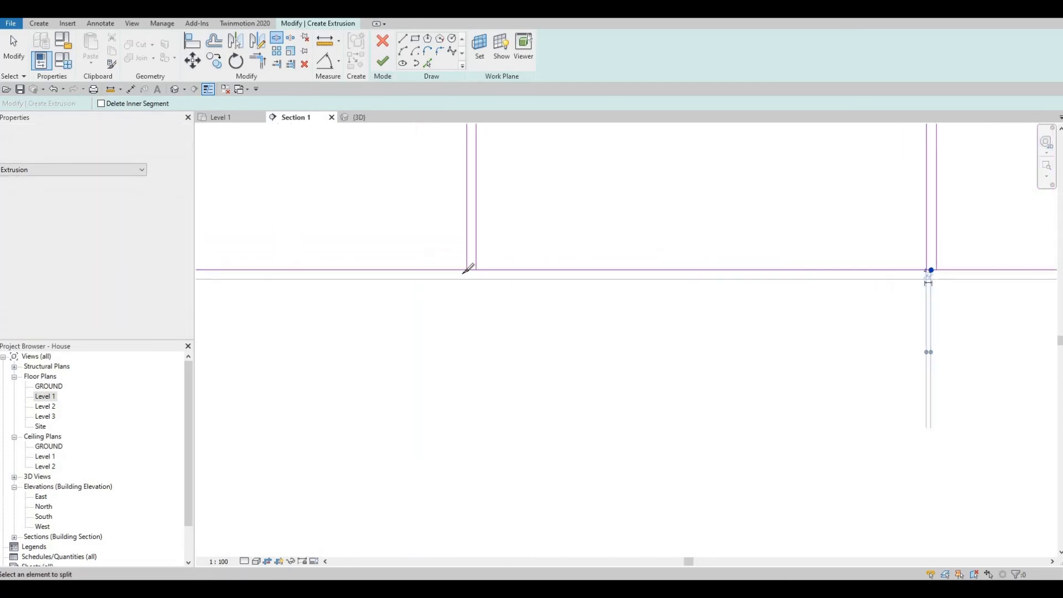
scroll(481, 269, "up", 1)
scroll(453, 267, "up", 1)
left_click(444, 268)
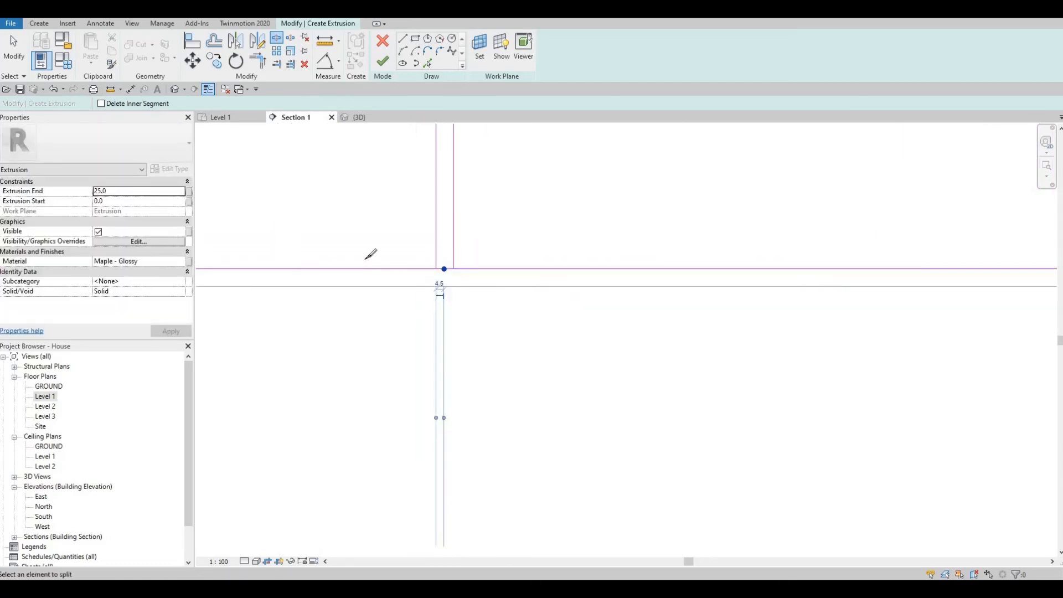
scroll(368, 258, "down", 5)
middle_click_drag(368, 258, 862, 269)
scroll(710, 266, "up", 5)
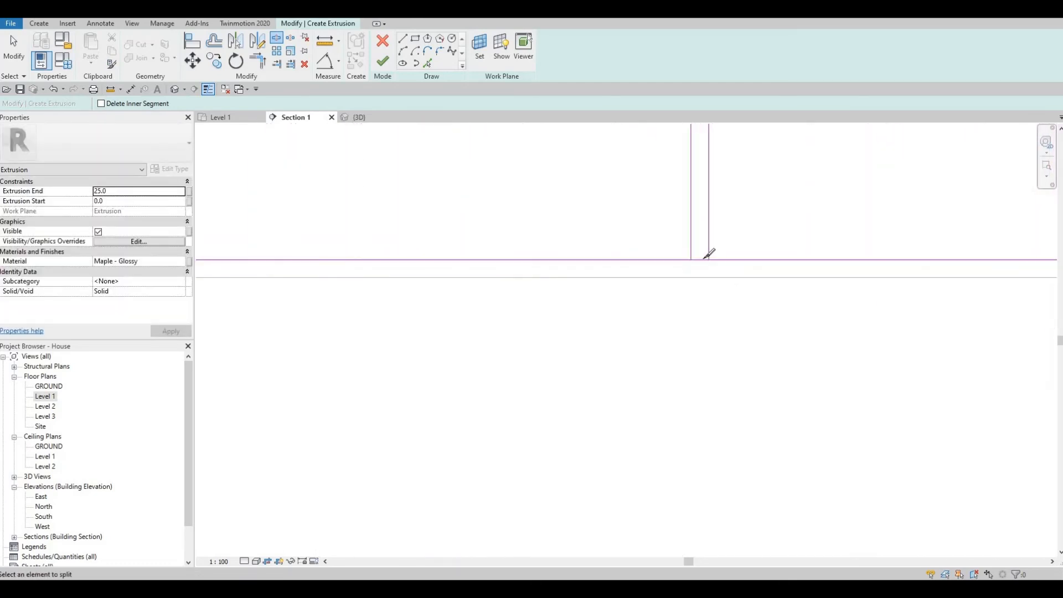
left_click(696, 262)
scroll(805, 301, "down", 3)
middle_click_drag(805, 301, 691, 286)
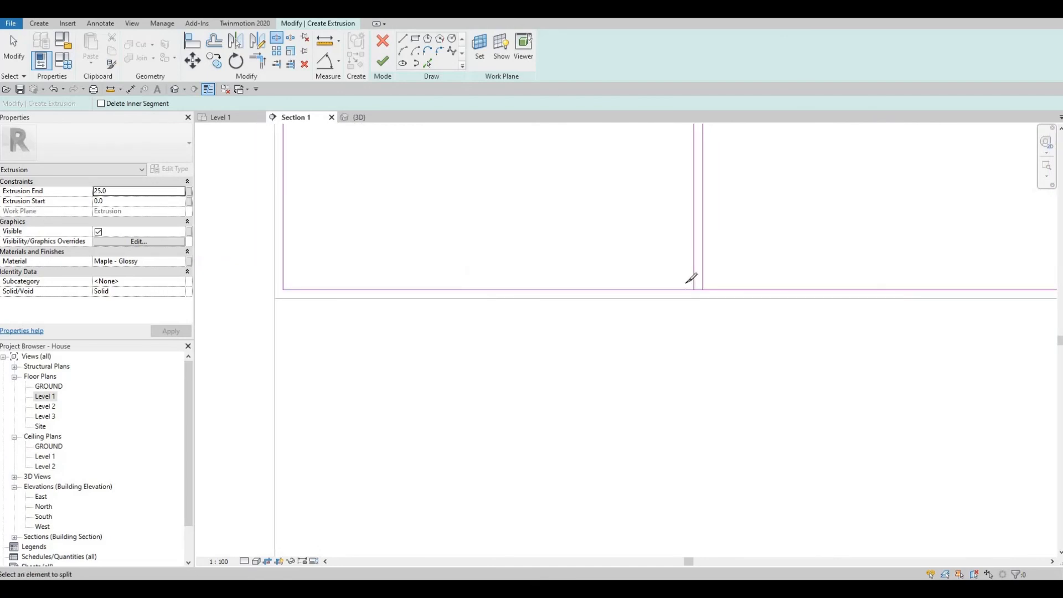
scroll(687, 285, "up", 5)
left_click(686, 284)
scroll(687, 284, "down", 5)
scroll(687, 284, "down", 5)
key("Escape")
key("Escape")
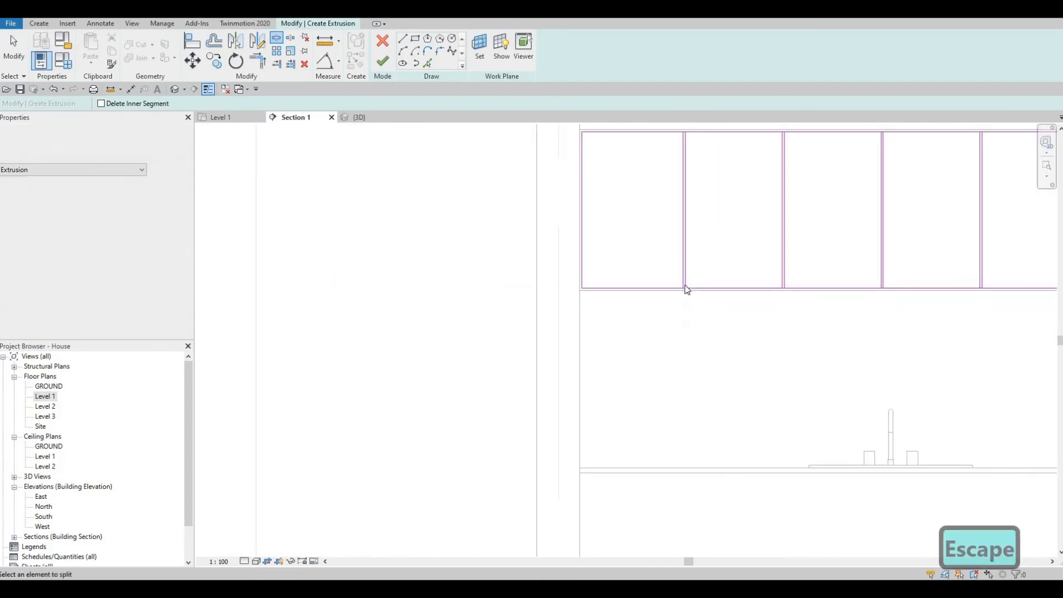
- With Trim/Extend to Corner (TR), trim the top segments into corners with each vertical divider
key("t")
scroll(682, 221, "up", 3)
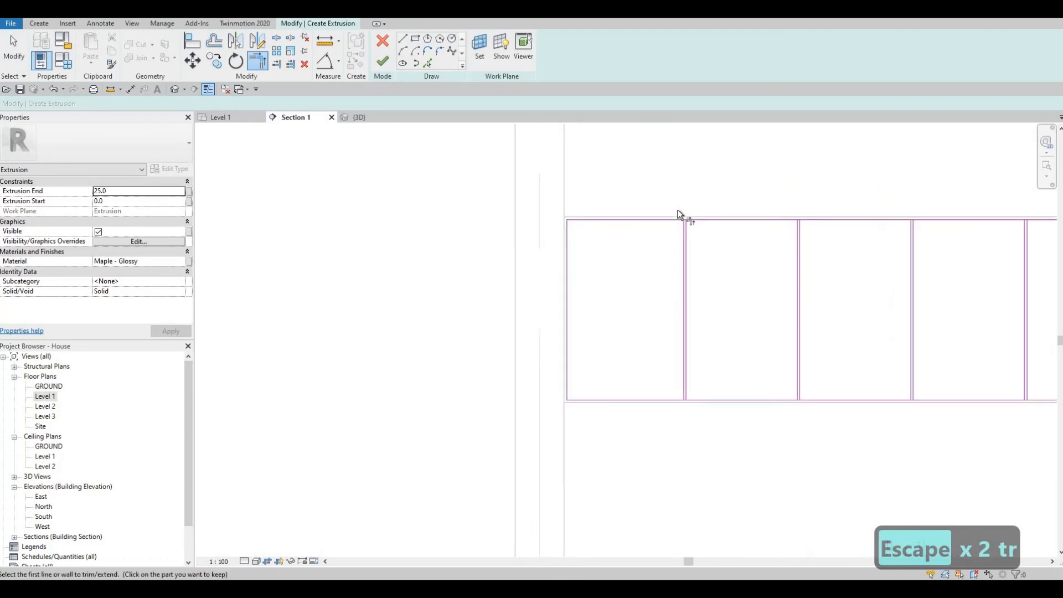
left_click(693, 217)
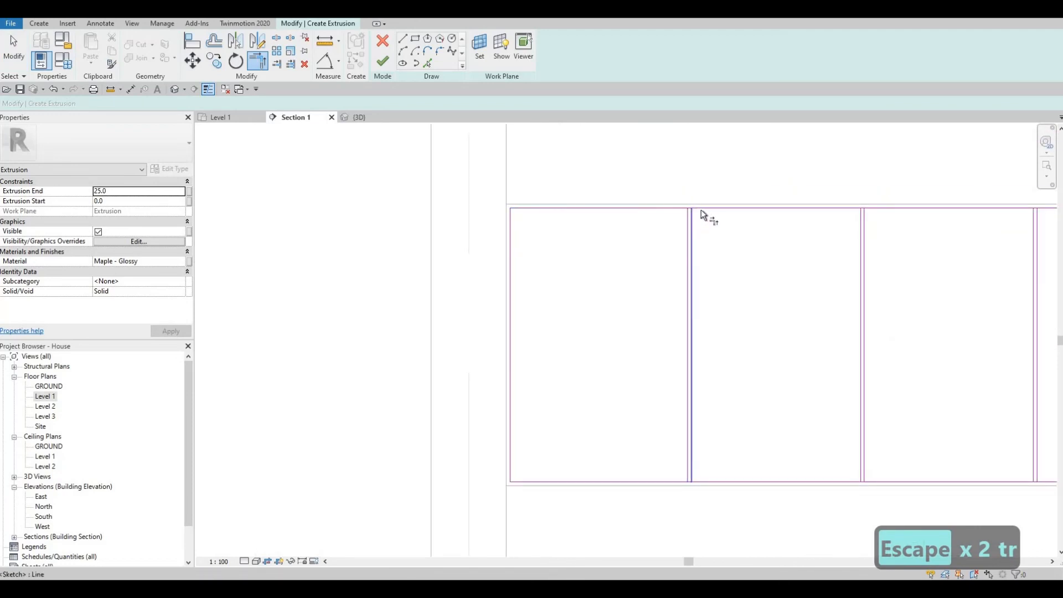
left_click(697, 210)
middle_click_drag(946, 234, 900, 256)
scroll(842, 226, "up", 2)
middle_click_drag(942, 211, 760, 224)
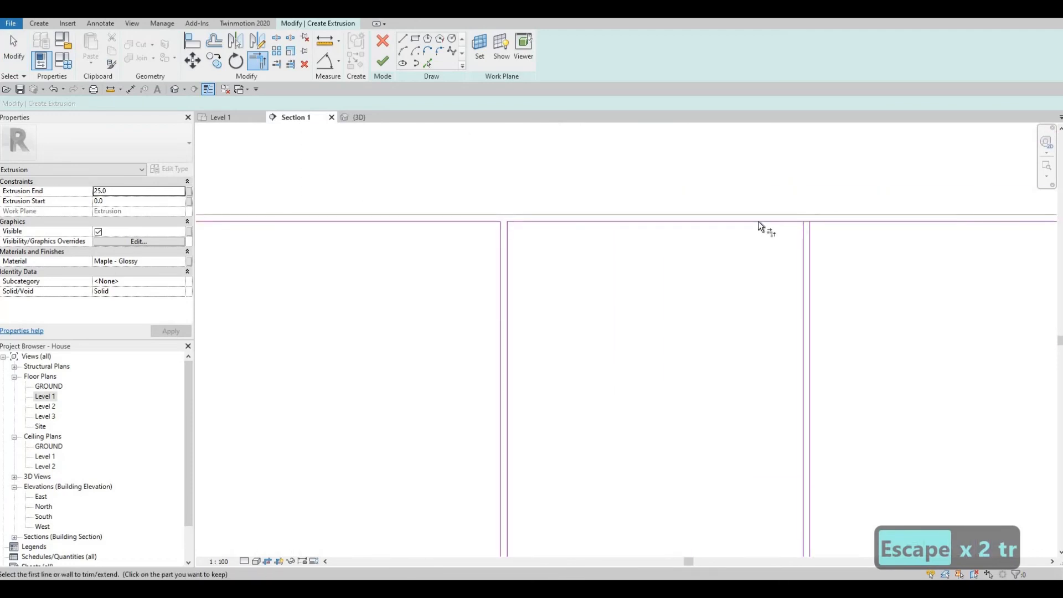
scroll(760, 224, "up", 2)
left_click(759, 222)
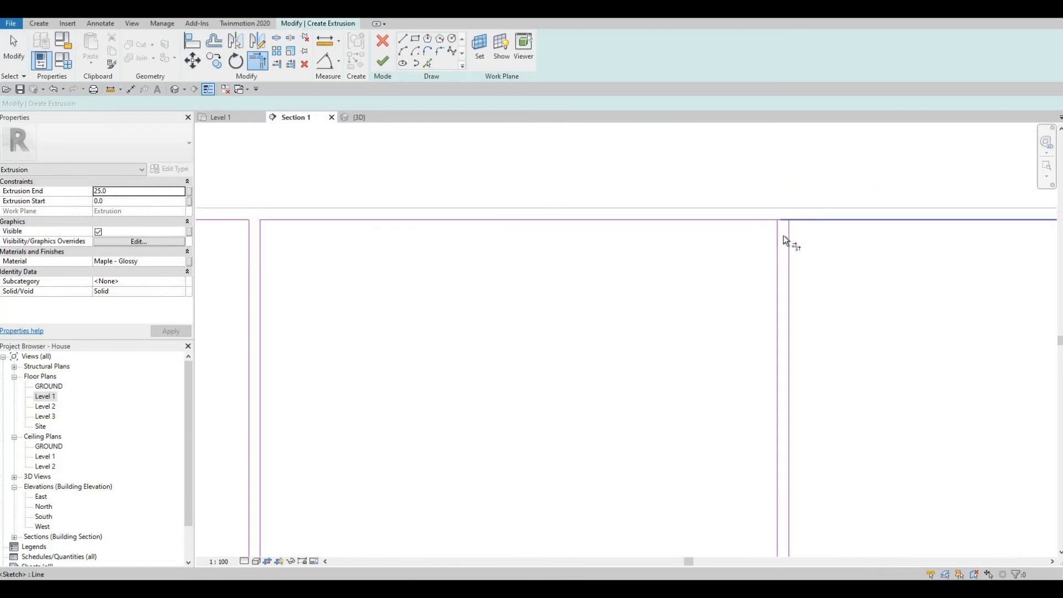
left_click(817, 220)
scroll(817, 220, "down", 3)
middle_click_drag(894, 253, 499, 255)
scroll(607, 221, "down", 2)
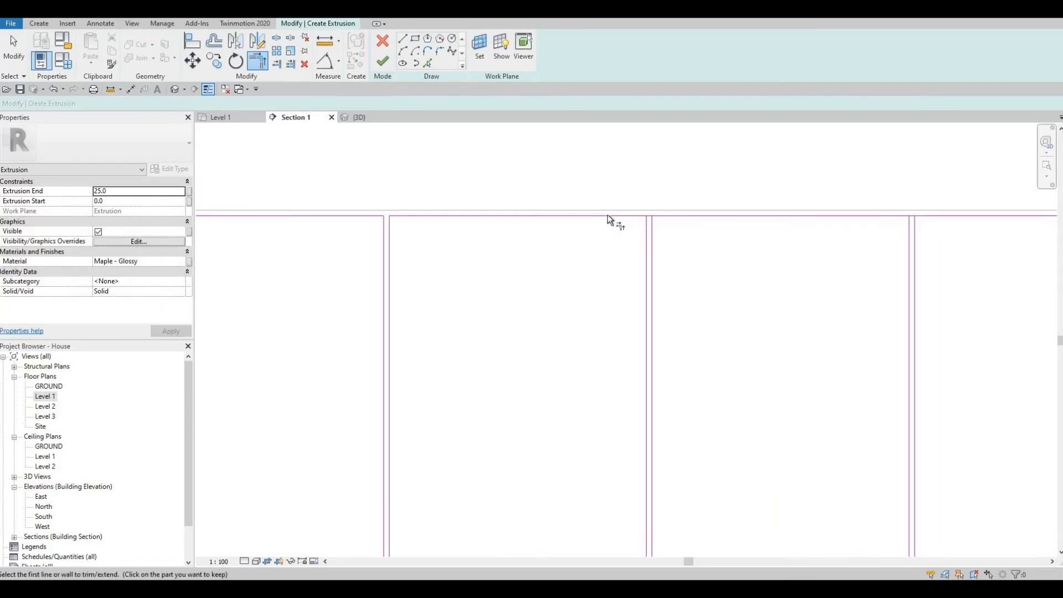
scroll(607, 214, "up", 1)
left_click(607, 214)
left_click(654, 236)
left_click(659, 234)
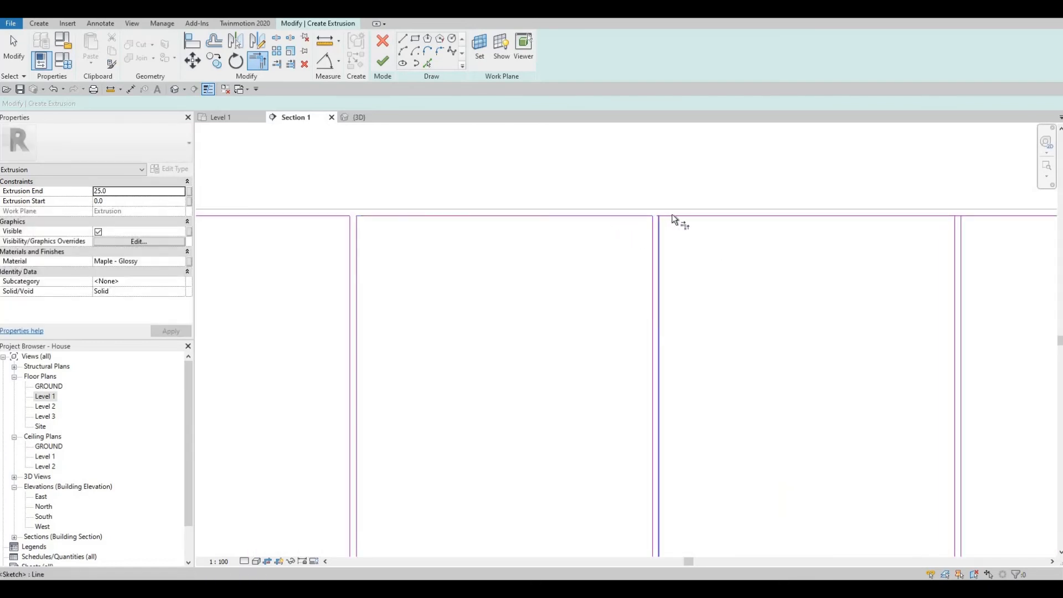
left_click(864, 216)
middle_click_drag(927, 219, 706, 223)
left_click(706, 221)
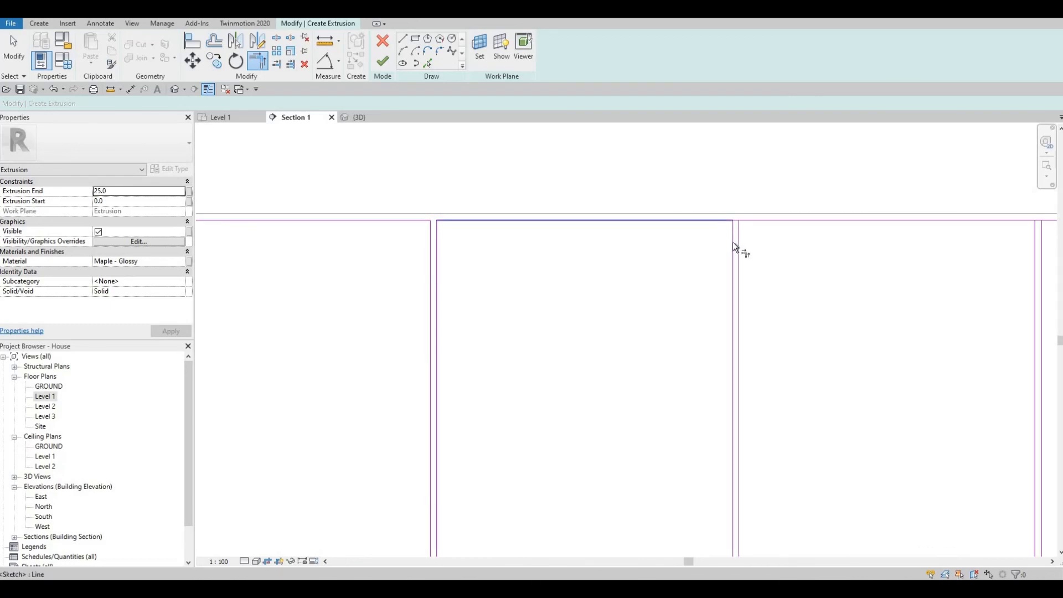
left_click(735, 243)
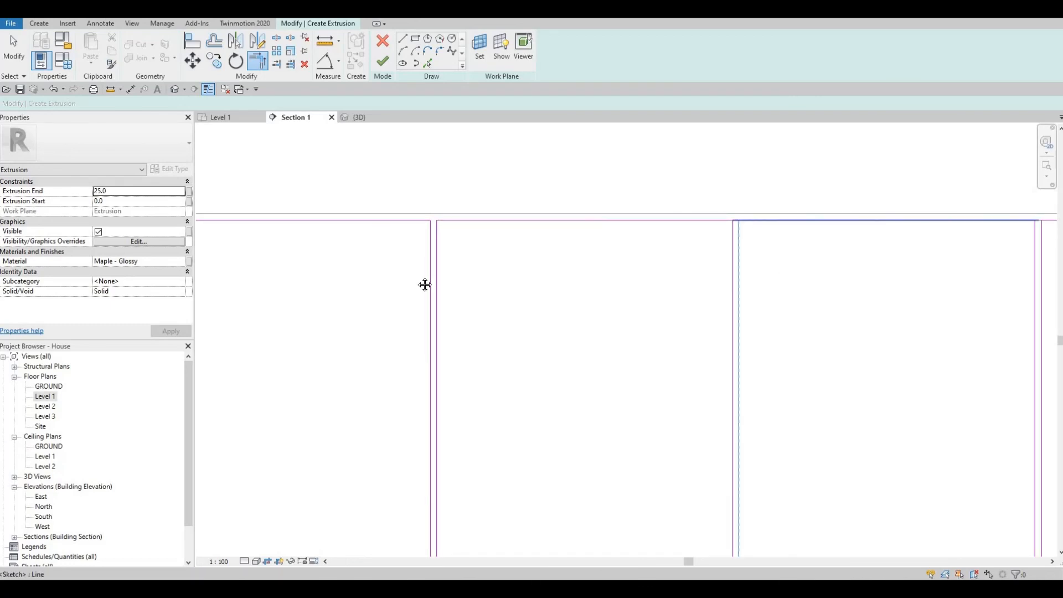
middle_click_drag(714, 221, 610, 228)
left_click(614, 228)
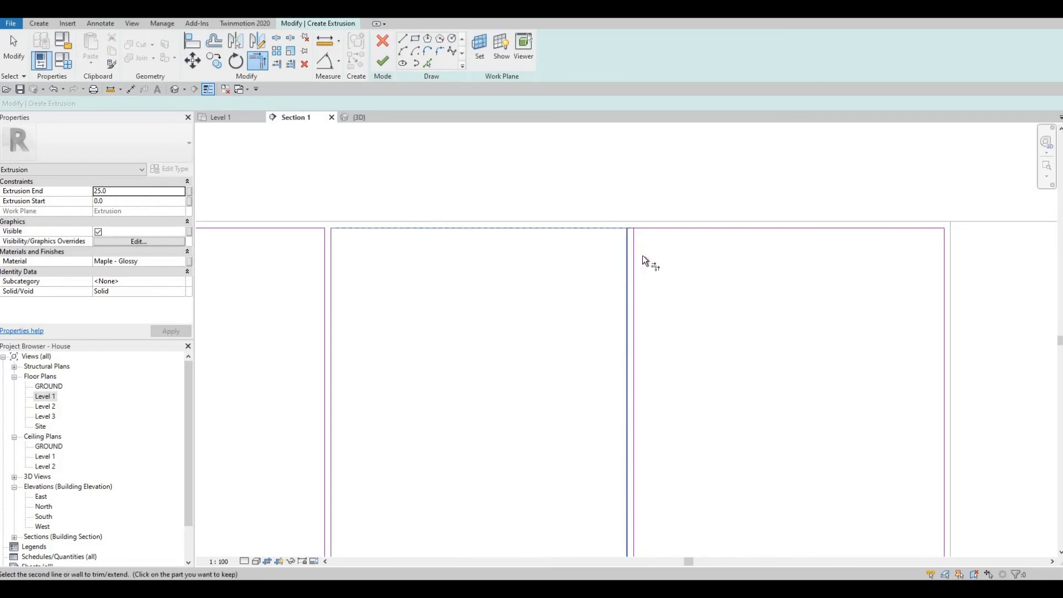
left_click(633, 252)
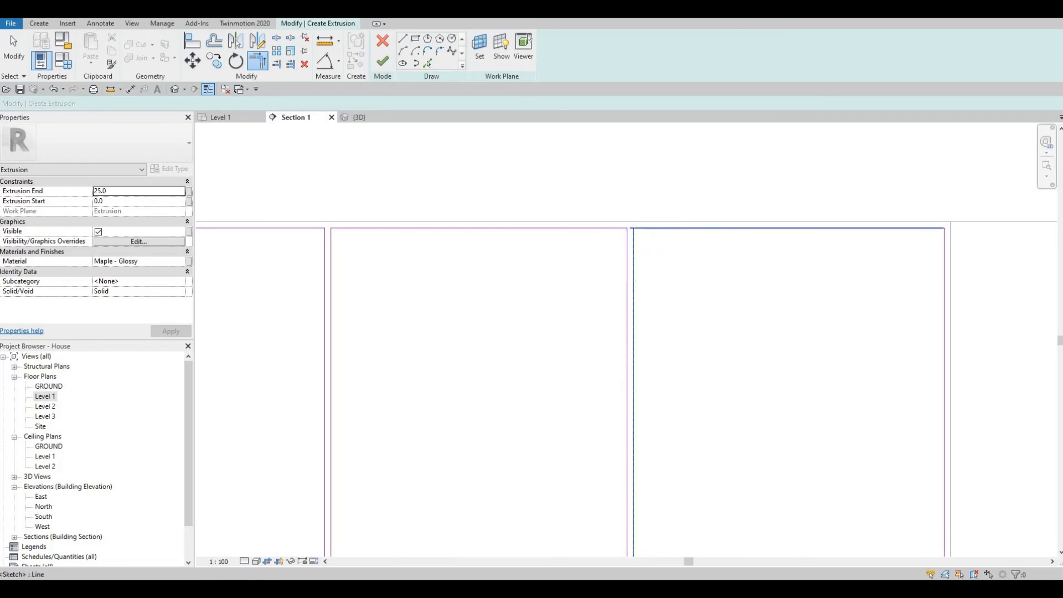
scroll(677, 269, "down", 4)
scroll(687, 367, "up", 5)
- Trim the bottom segments to their adjacent dividers, closing all six panel rectangles
left_click(690, 374)
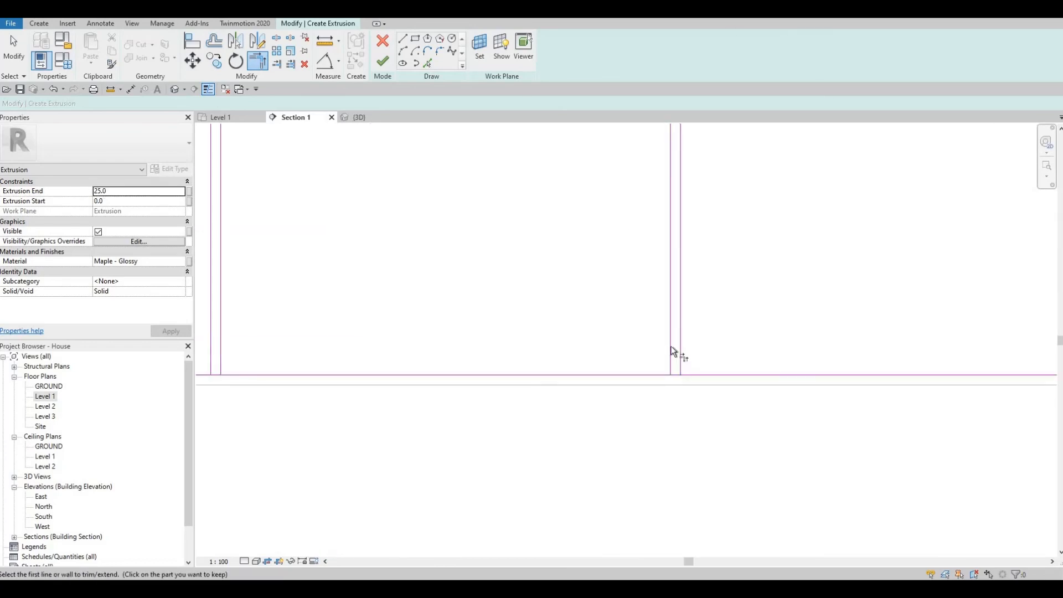
left_click(681, 350)
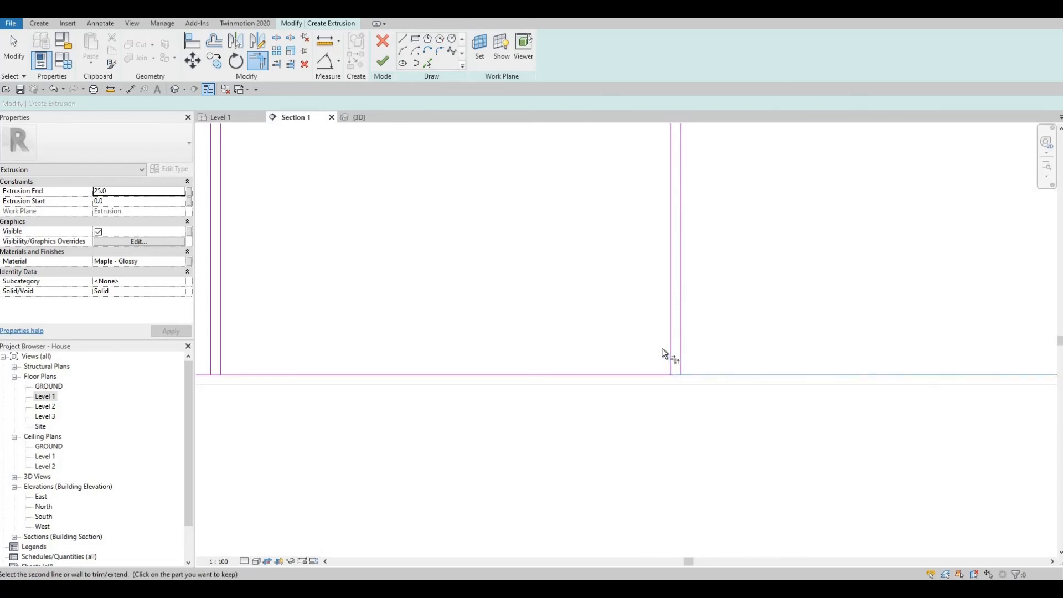
left_click(639, 375)
middle_click_drag(719, 376, 653, 326)
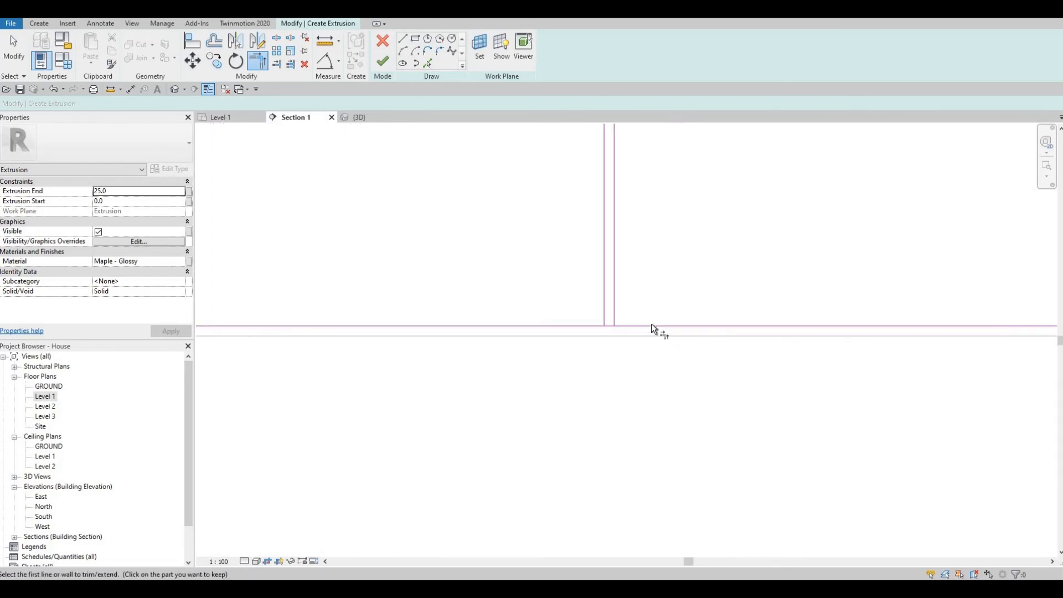
left_click(653, 326)
left_click(616, 288)
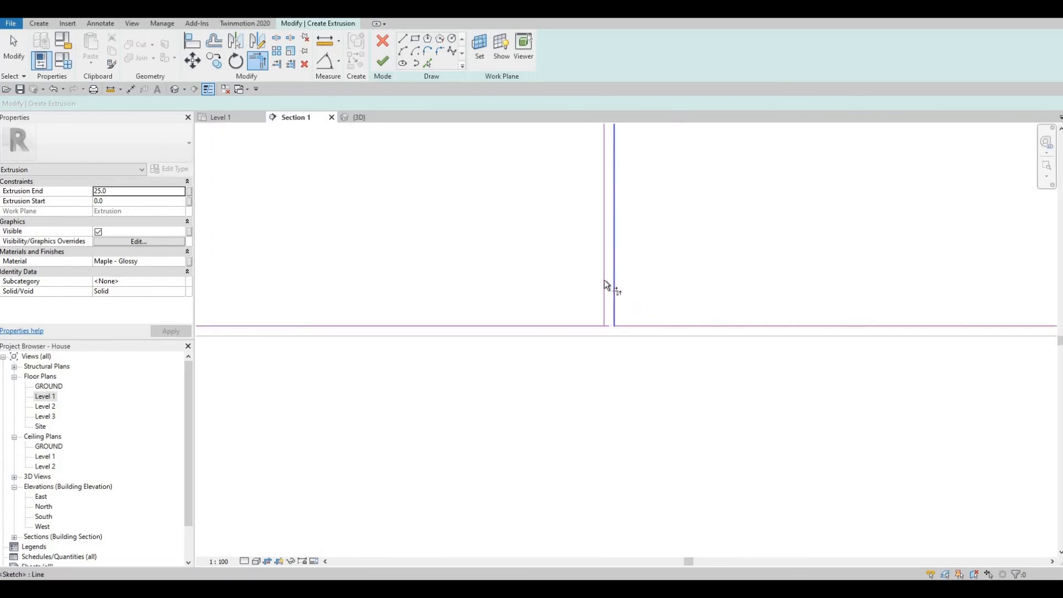
middle_click_drag(806, 362, 500, 339)
left_click(501, 339)
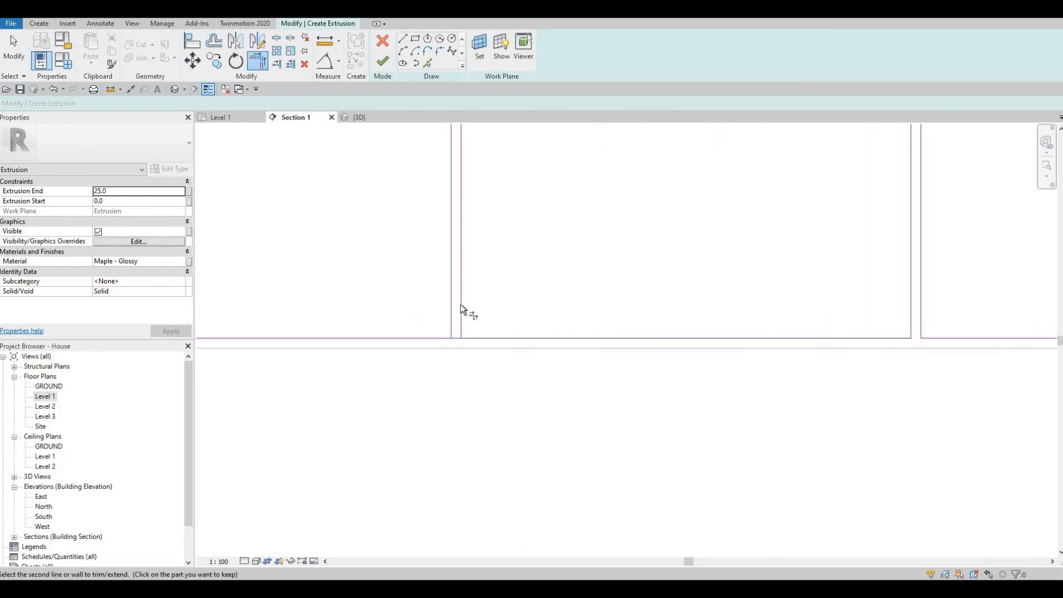
left_click(461, 305)
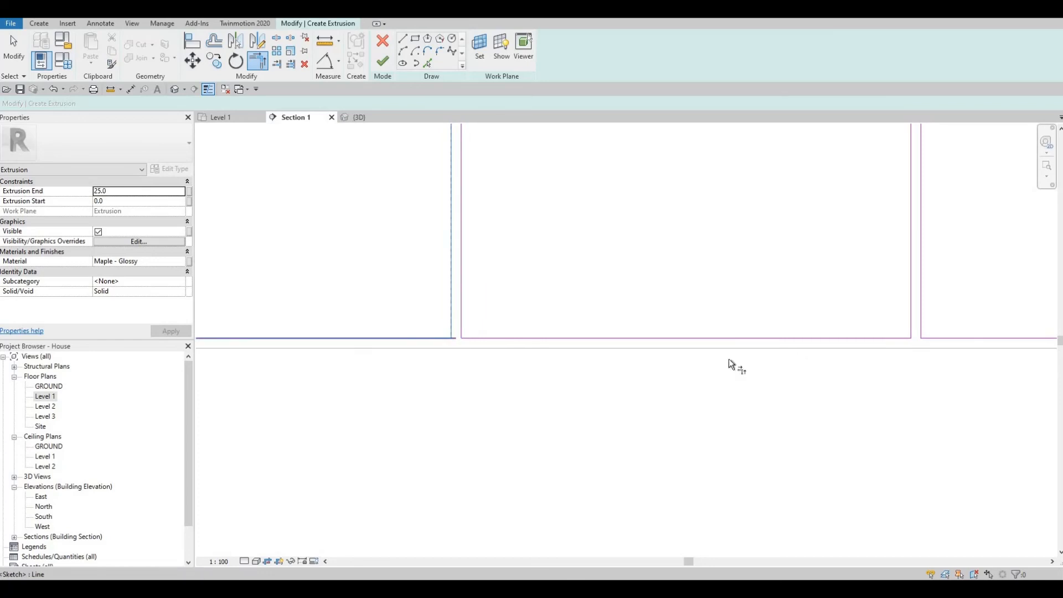
middle_click_drag(293, 363, 729, 360)
left_click(469, 335)
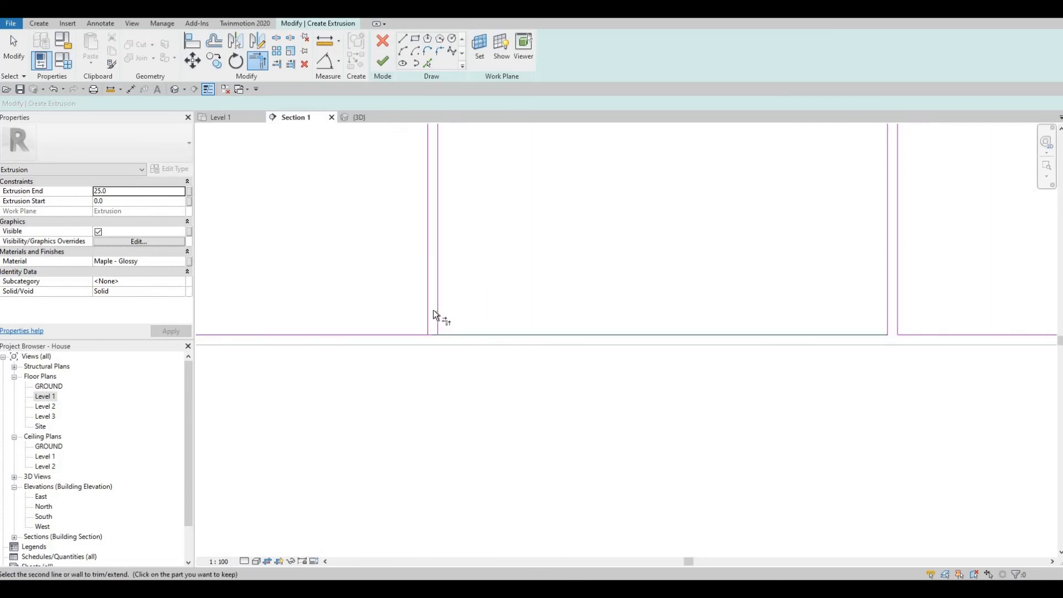
left_click(434, 311)
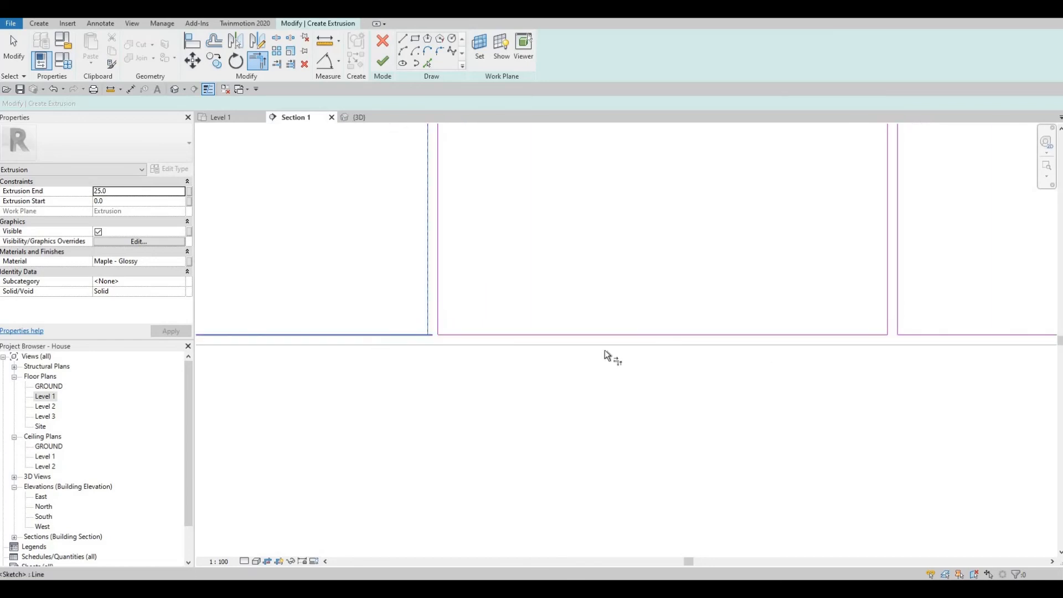
middle_click_drag(478, 357, 594, 360)
left_click(585, 339)
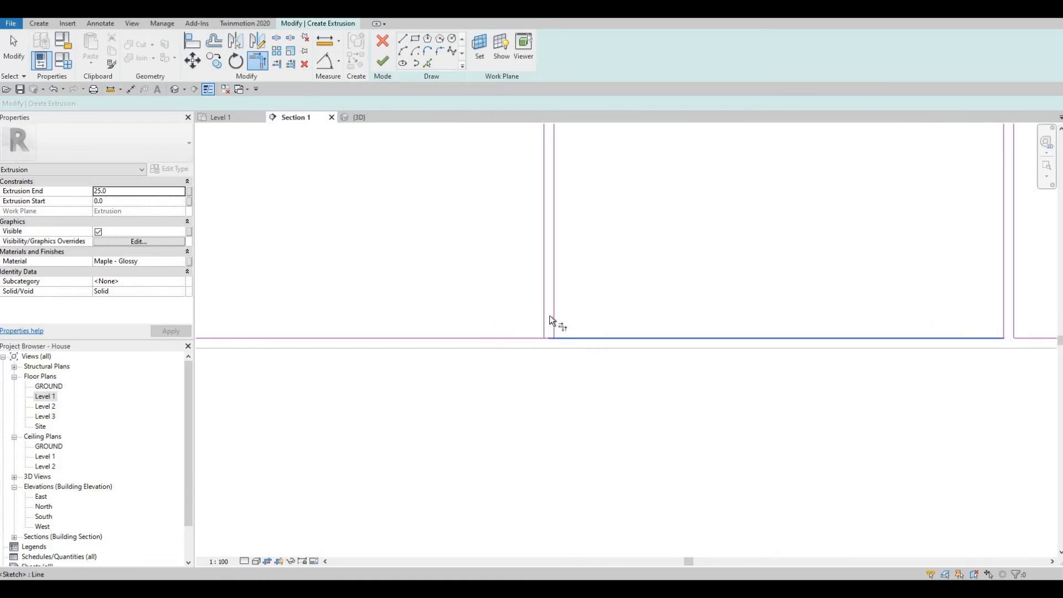
left_click(509, 340)
scroll(558, 344, "down", 7)
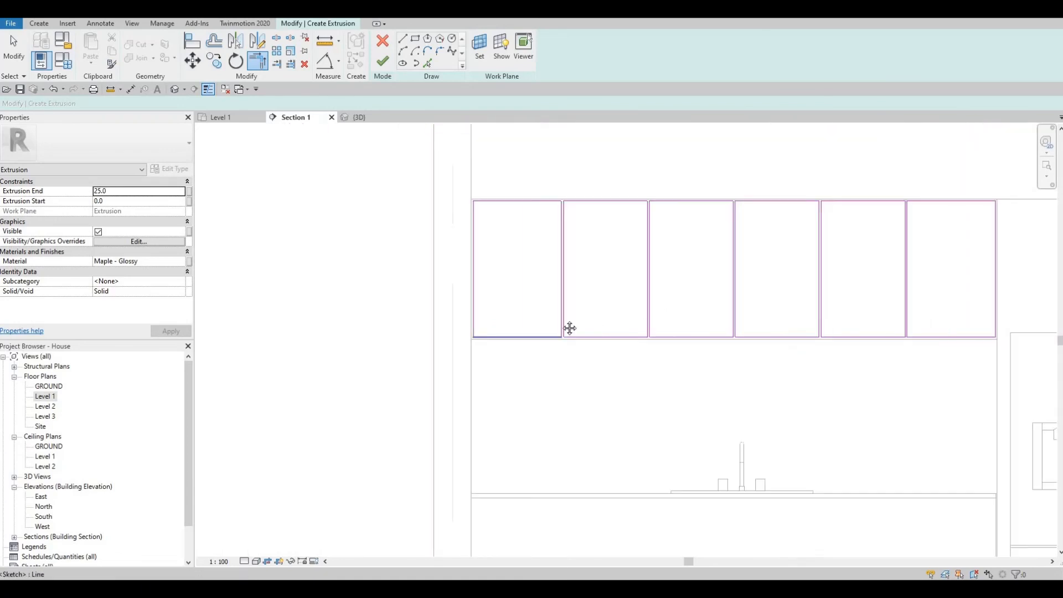
middle_click_drag(468, 299, 286, 288)
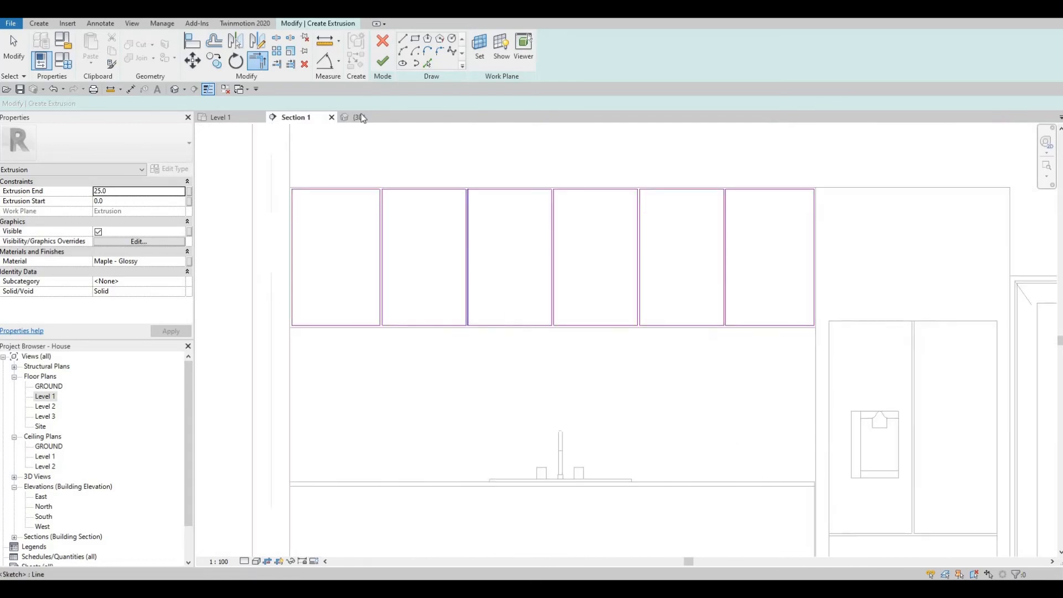
- Finish the extrusion sketch and in-place model, viewing the six 25-deep door panels in 3D
left_click(383, 67)
left_click(520, 230)
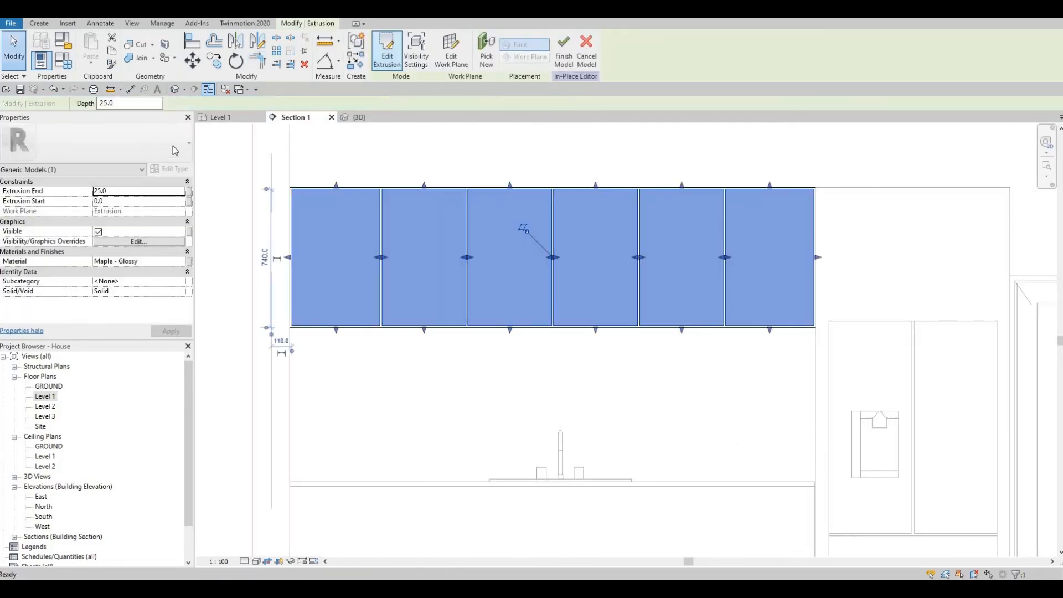
left_click(174, 89)
middle_click_drag(523, 339, 446, 325, "shift")
scroll(446, 325, "down", 1)
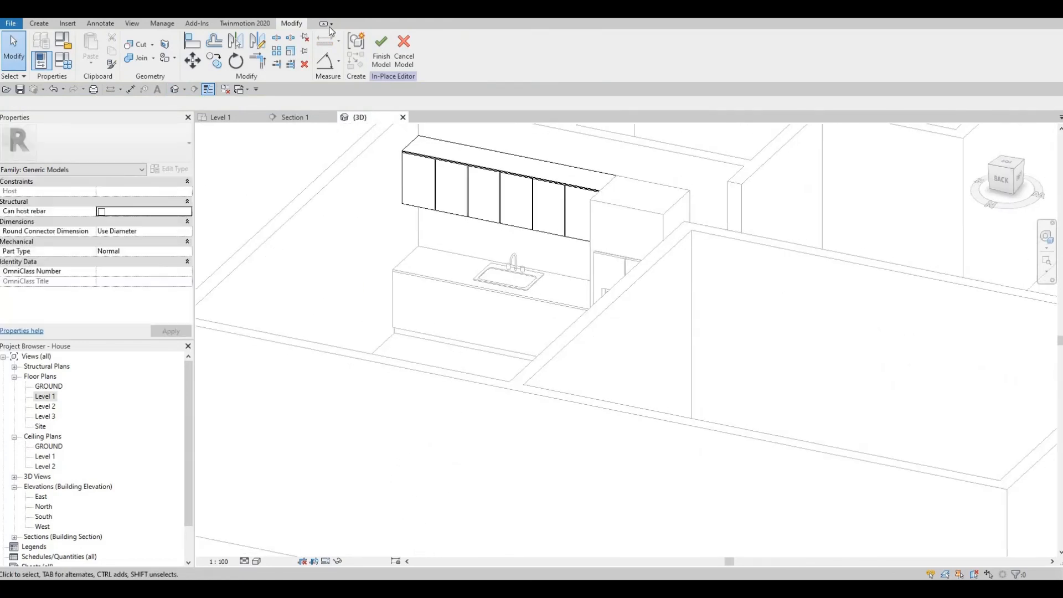
left_click(381, 48)
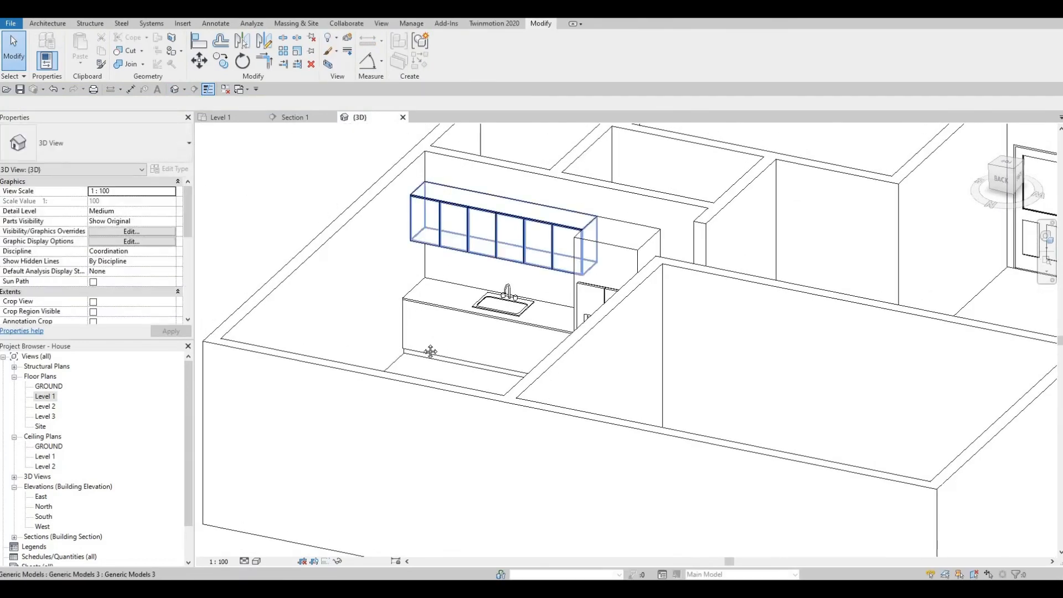
middle_click_drag(357, 370, 368, 406)
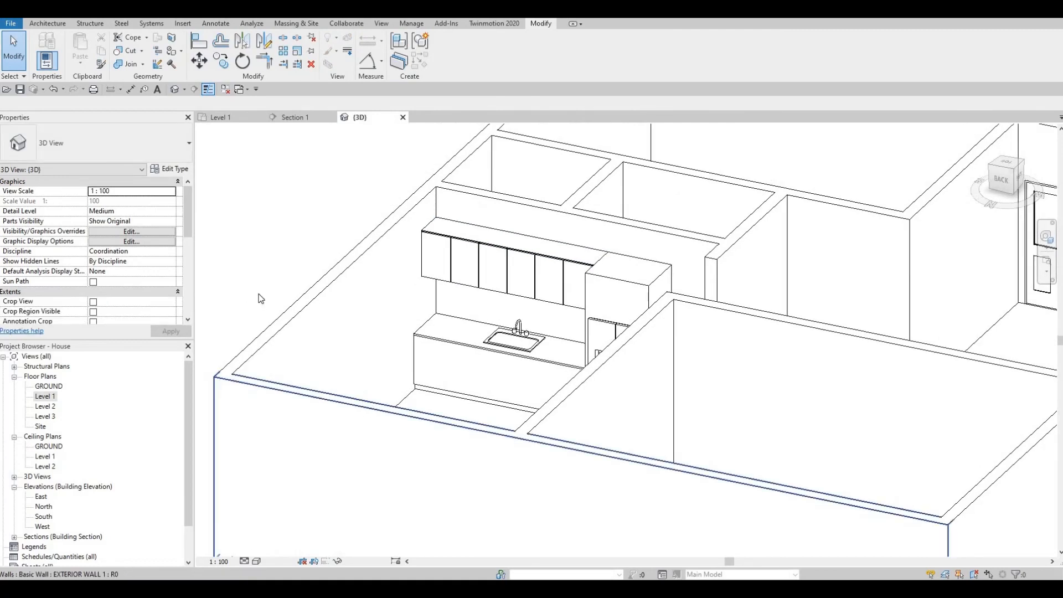